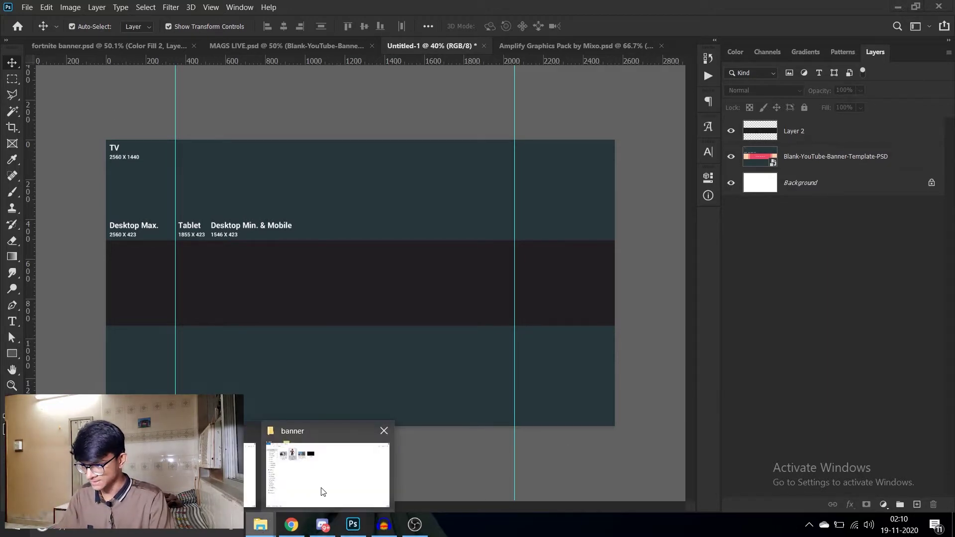
- Drag Fortnite-Wallpaper-10-3840-x-2160 from the banner folder onto the Untitled-1 canvas
click(314, 487)
click(281, 114)
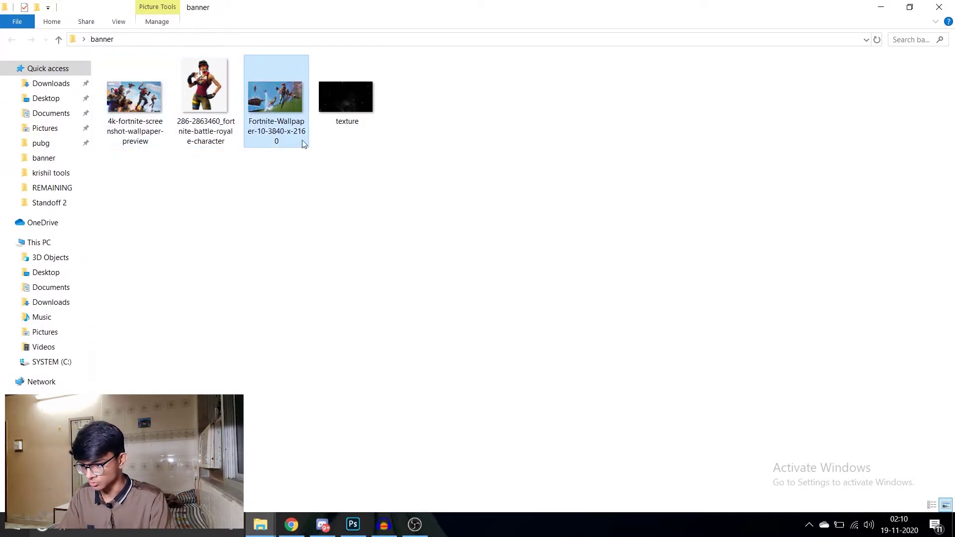
drag(300, 141, 399, 293)
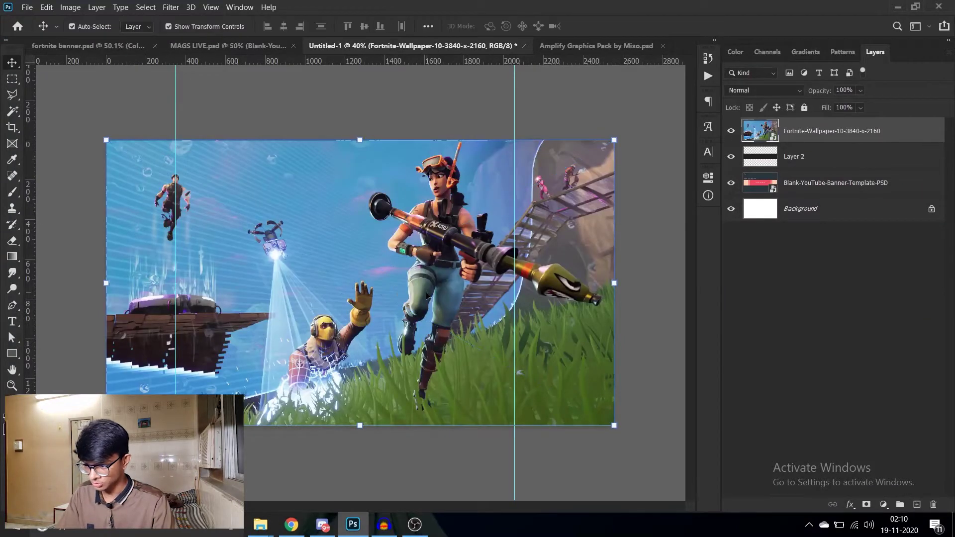
- Place the wallpaper layer, shift it left and enlarge it to 86.33%
key(Return)
drag(444, 337, 407, 339)
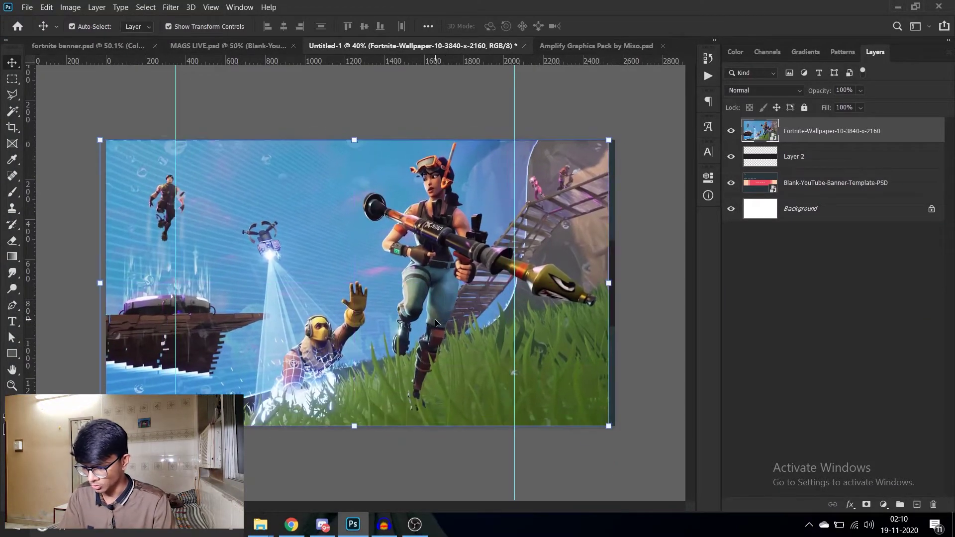
drag(407, 339, 332, 347)
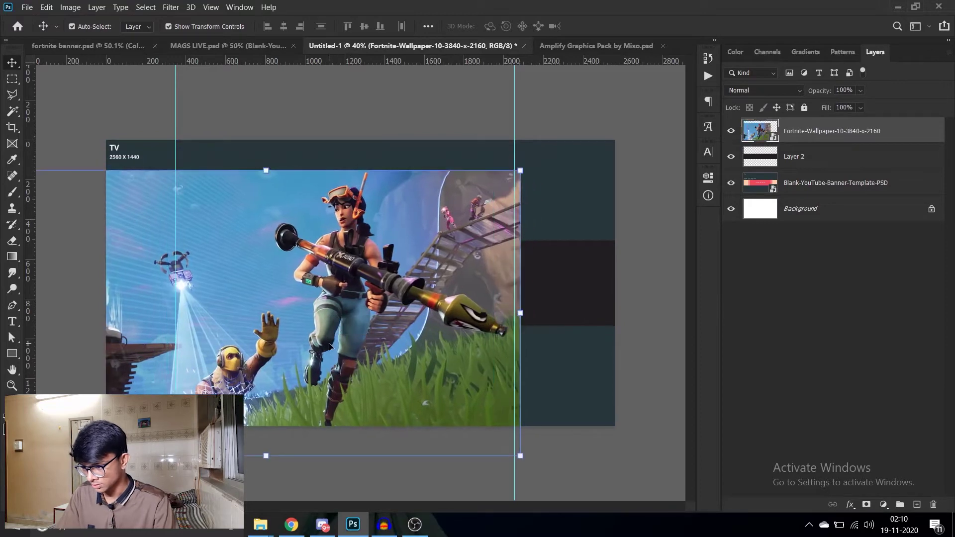
drag(521, 456, 660, 470)
mouse_move(500, 309)
mouse_down()
mouse_move(470, 330)
mouse_move(466, 394)
mouse_up()
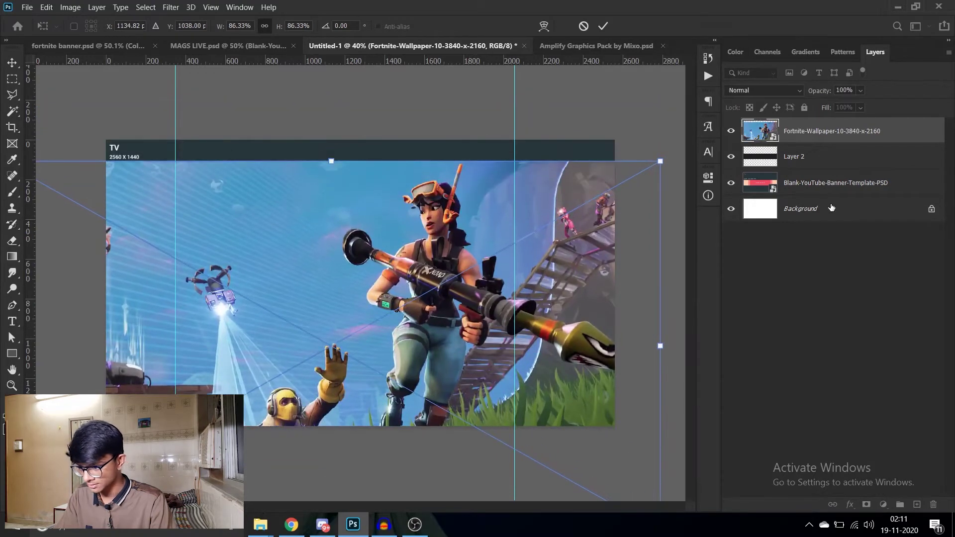
key(Return)
- Clip the wallpaper to Layer 2, move it down and shrink it to 74.52%
alt+click(888, 143)
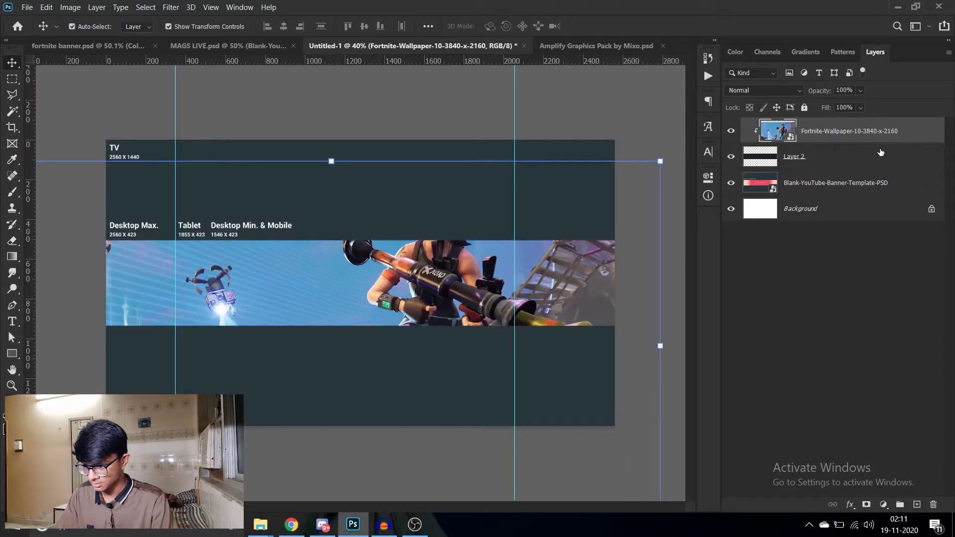
mouse_move(457, 278)
mouse_down()
mouse_move(459, 312)
mouse_move(487, 291)
mouse_up()
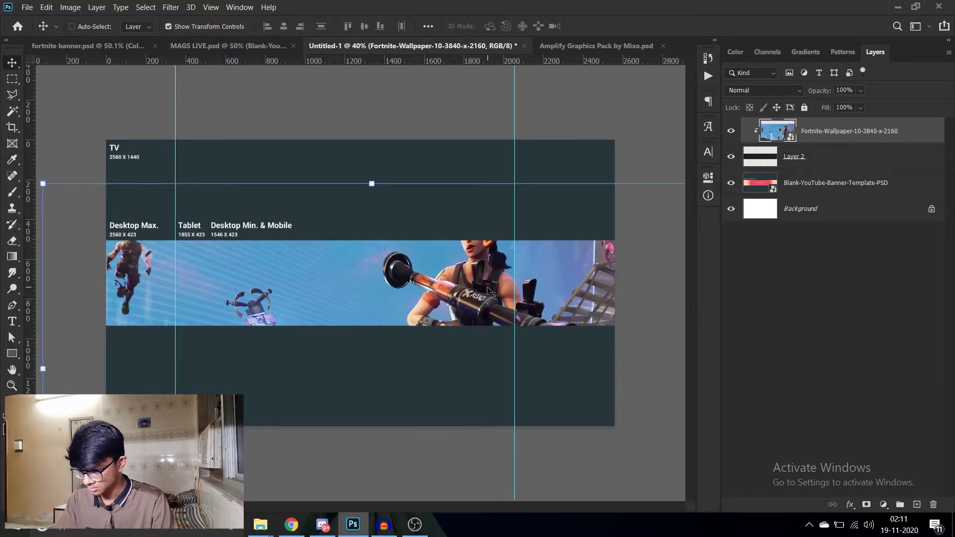
key(ctrl+t)
drag(400, 192, 400, 224)
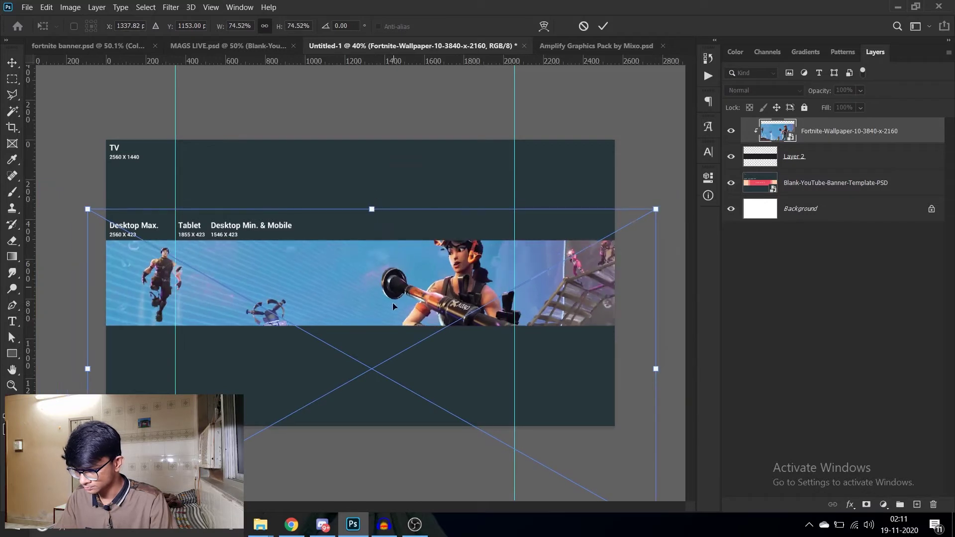
drag(381, 289, 383, 311)
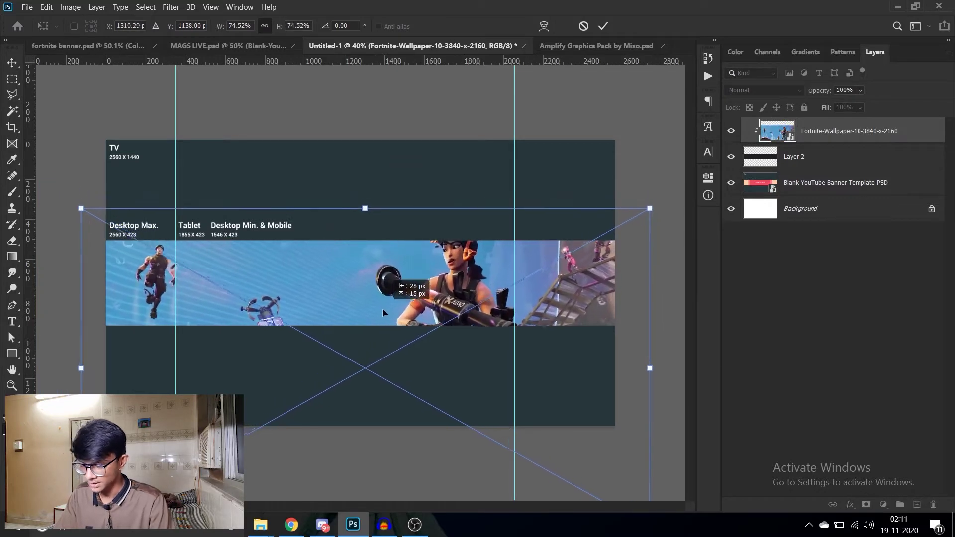
key(Return)
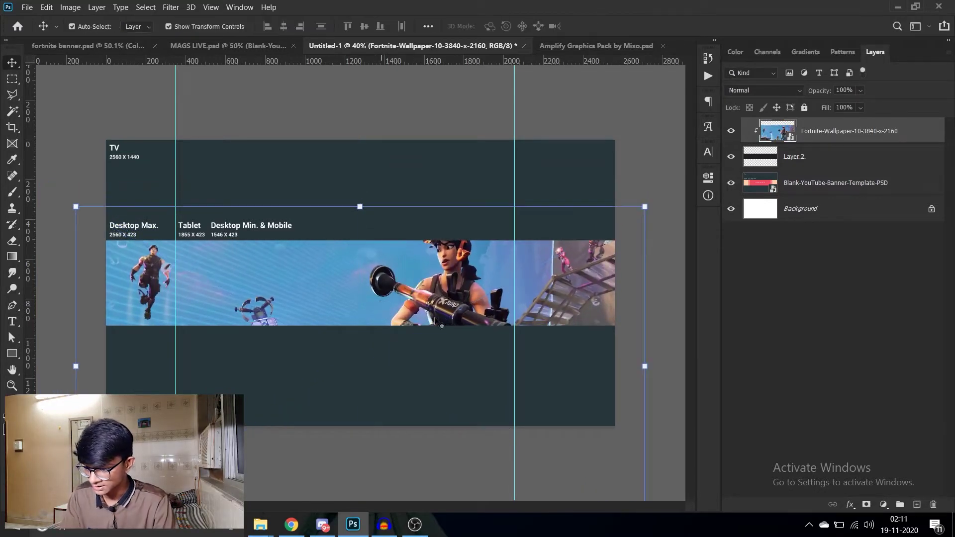
- Scale the Fortnite-Wallpaper layer down to about 67.4% within the banner strip
scroll(361, 296, down, 2)
scroll(364, 297, up, 1)
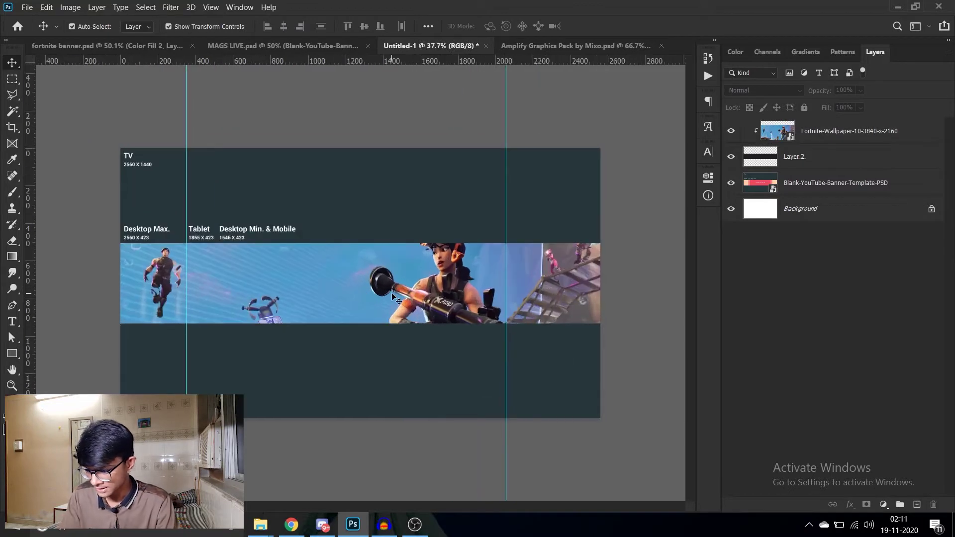
click(840, 132)
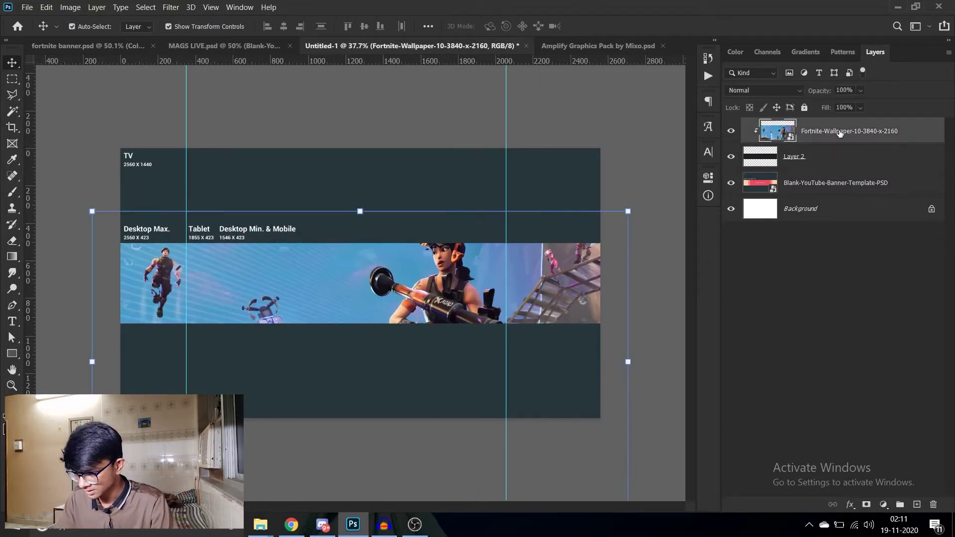
key(ctrl+t)
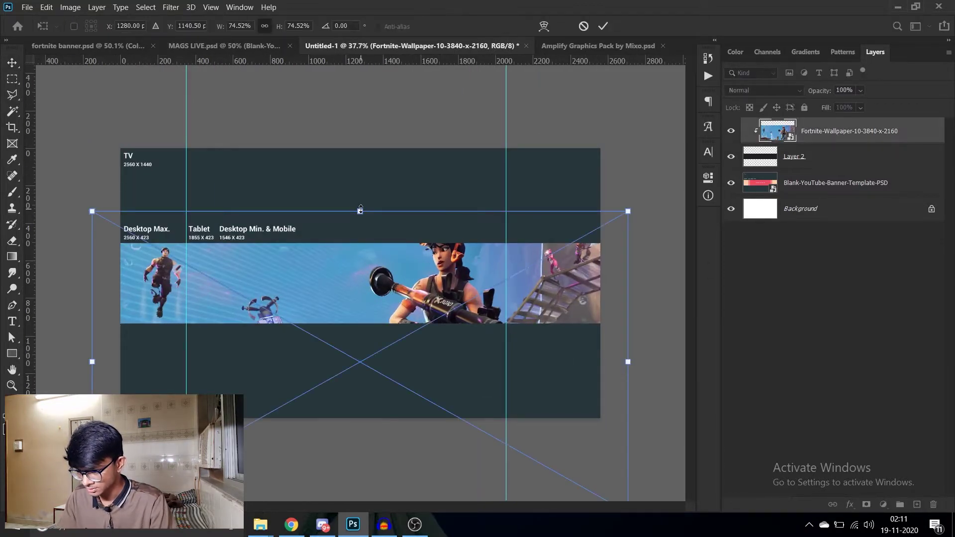
drag(360, 212, 357, 223)
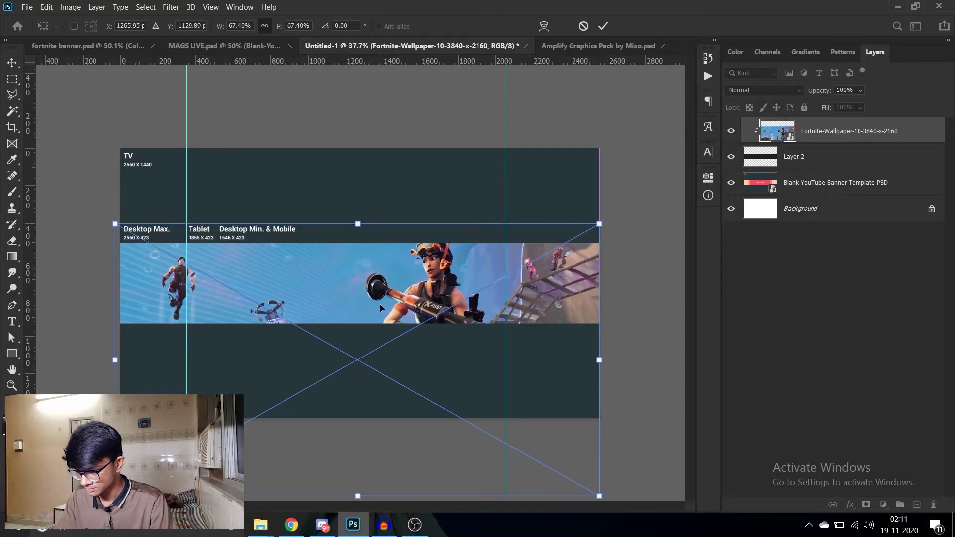
drag(605, 360, 596, 352)
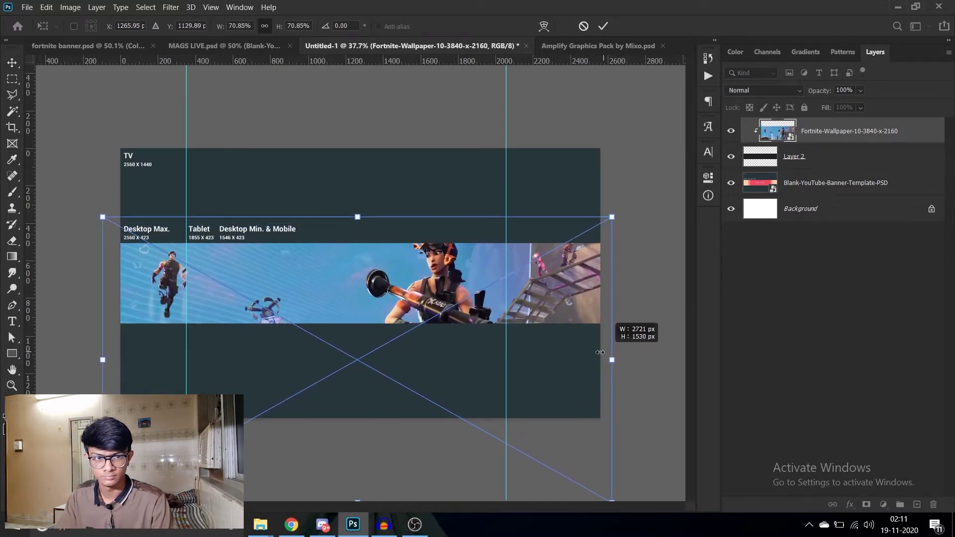
key(Return)
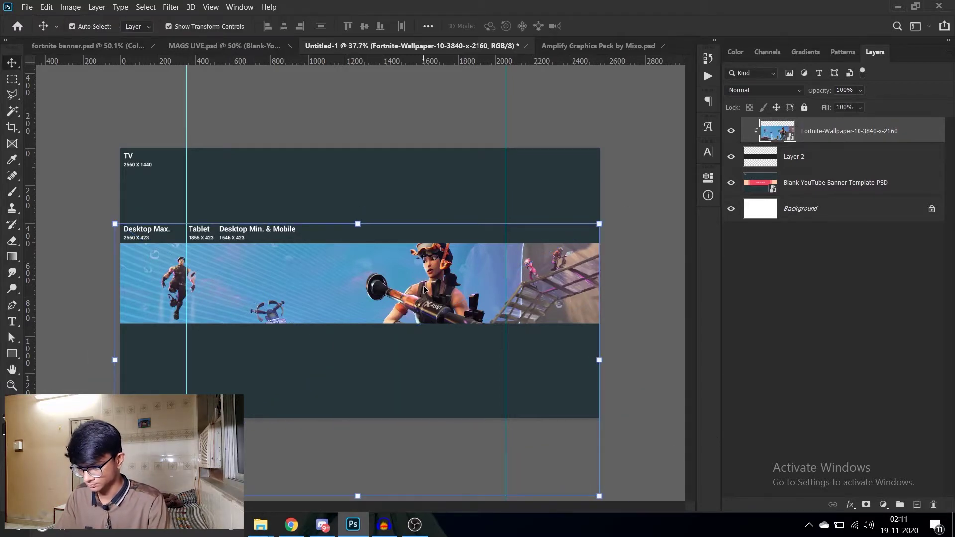
key(ctrl+t)
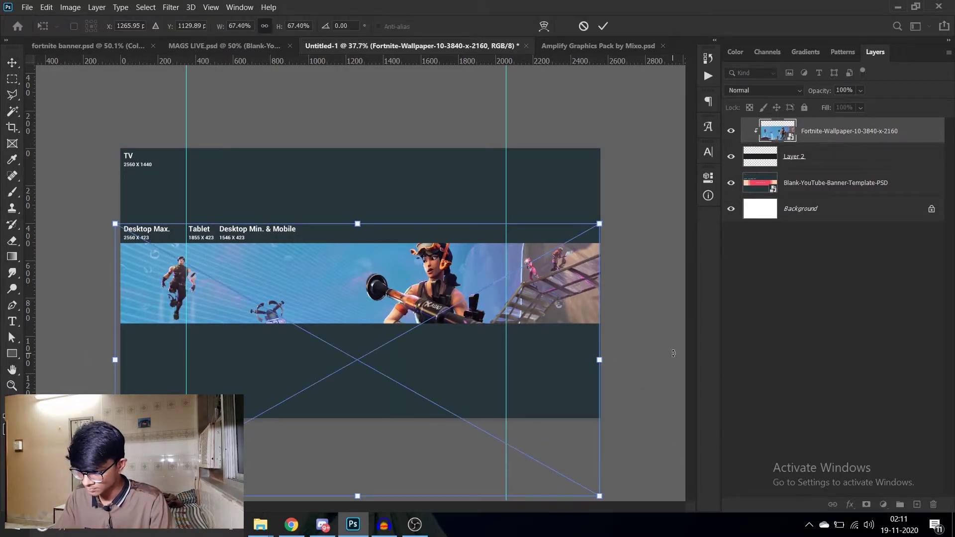
key(Escape)
scroll(355, 276, down, 2)
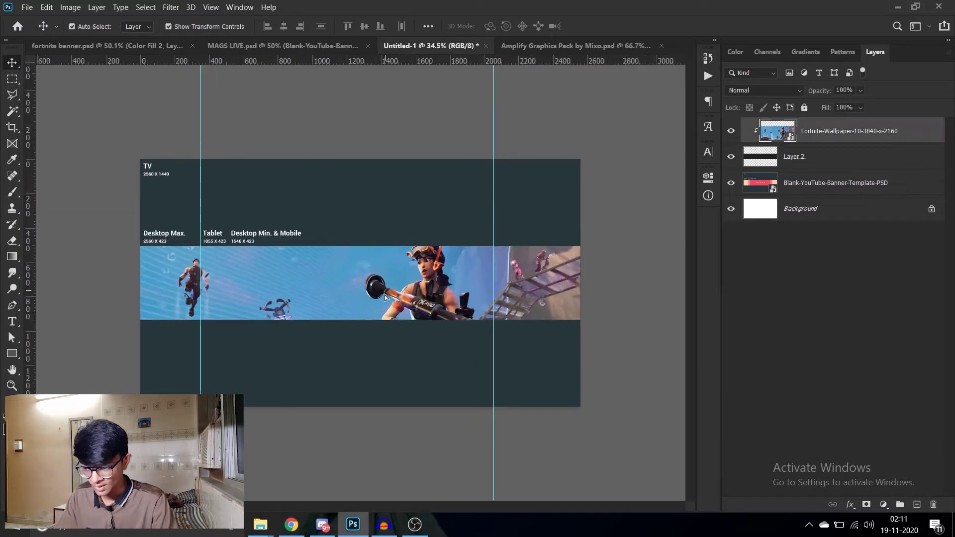
drag(386, 295, 386, 295)
click(840, 140)
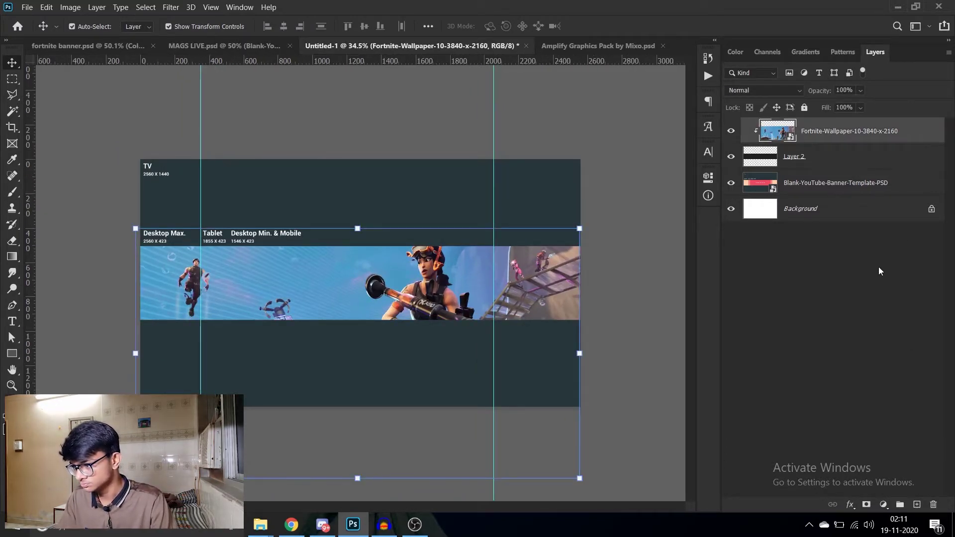
- Apply a Black & White adjustment to make the wallpaper greyscale
click(71, 6)
mouse_move(88, 37)
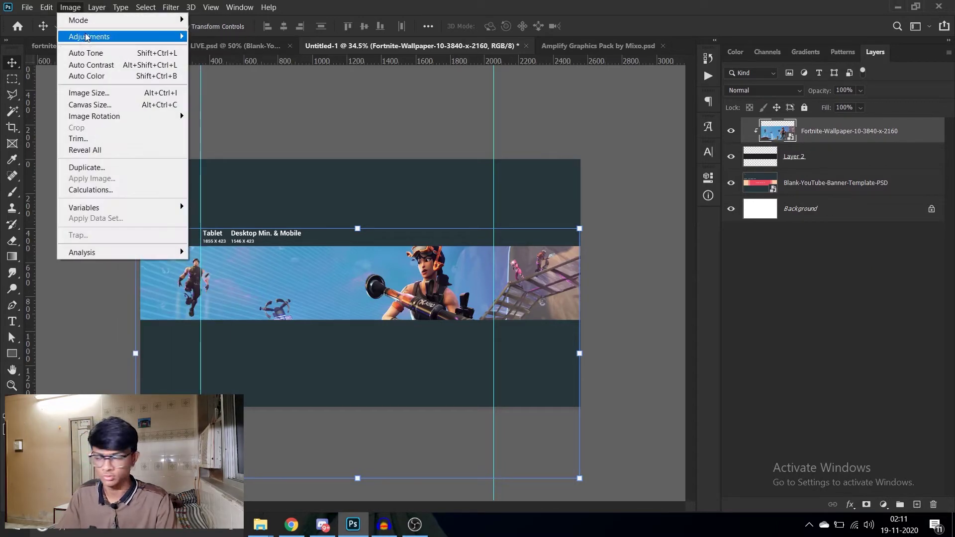
click(258, 123)
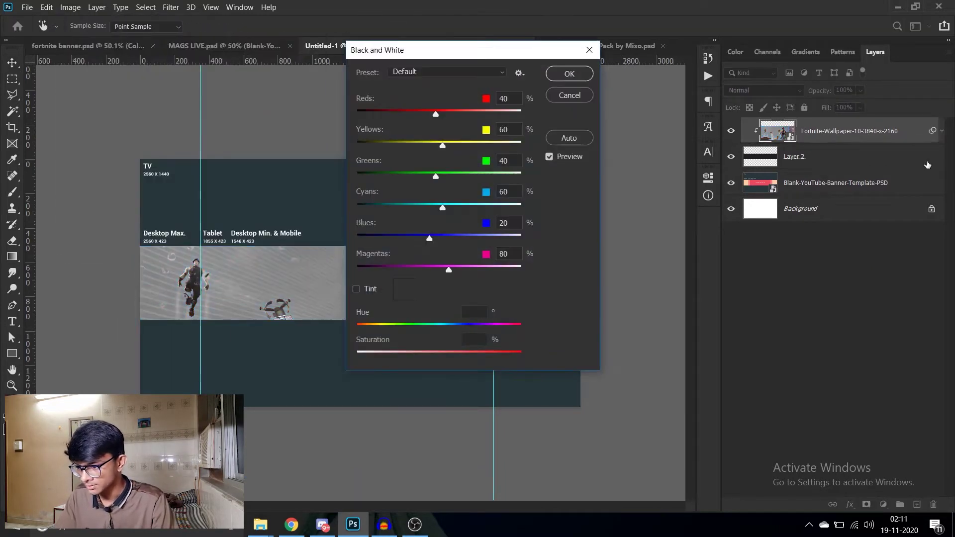
click(569, 73)
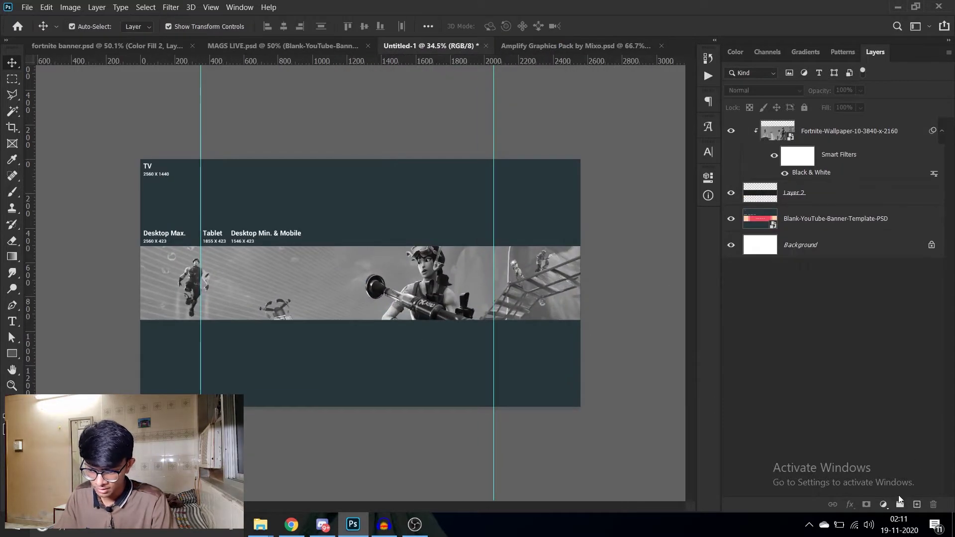
- Add a magenta fa00e5 Solid Color fill layer clipped to the wallpaper
click(884, 505)
key(Escape)
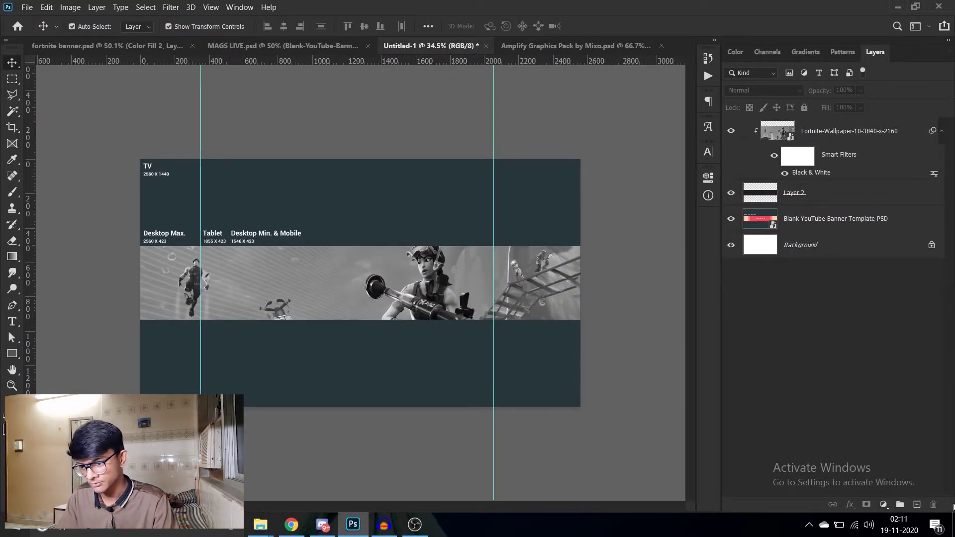
click(884, 504)
click(866, 289)
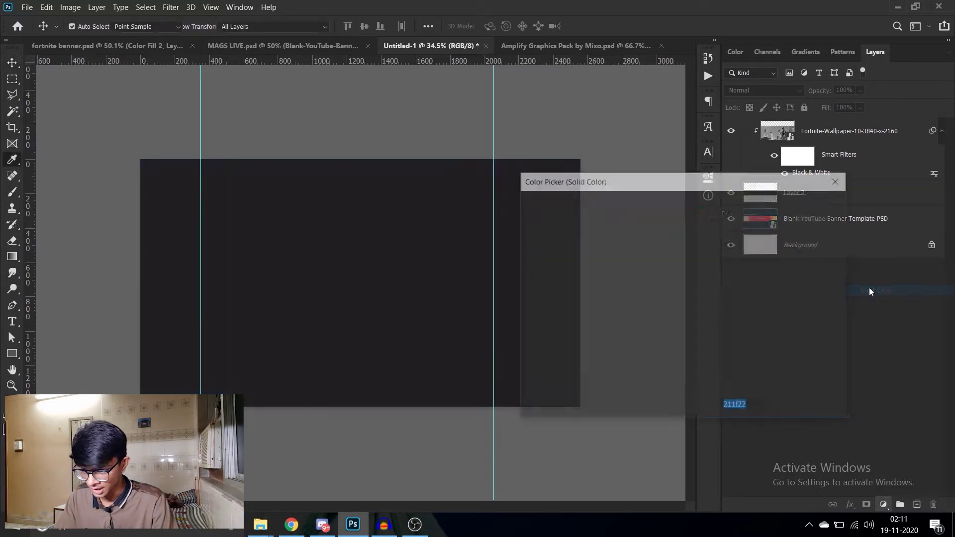
text(db92ff)
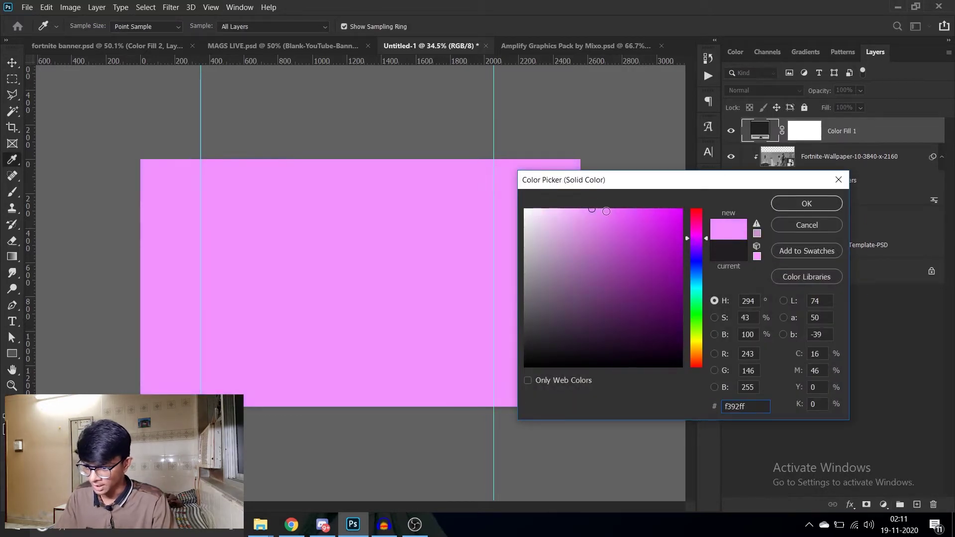
text(f700fa)
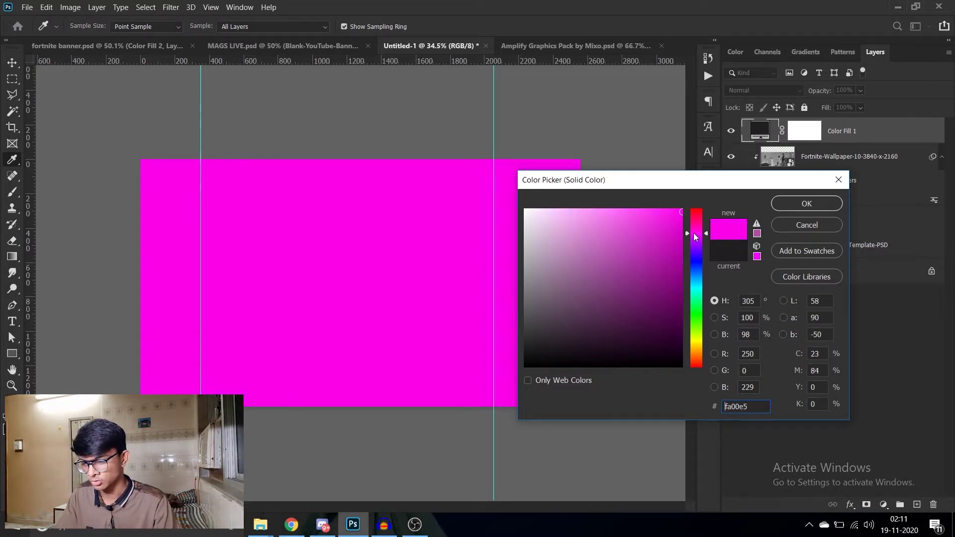
click(800, 206)
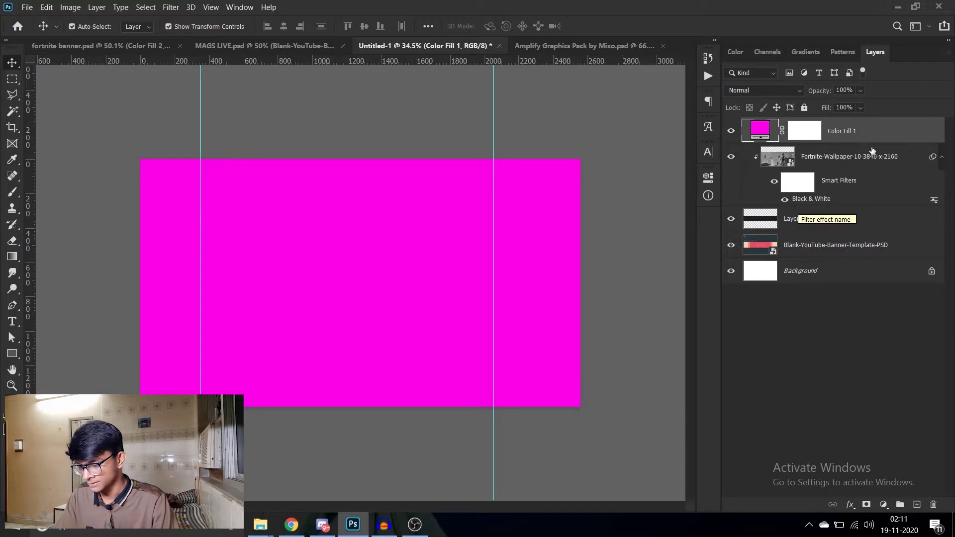
alt+click(898, 138)
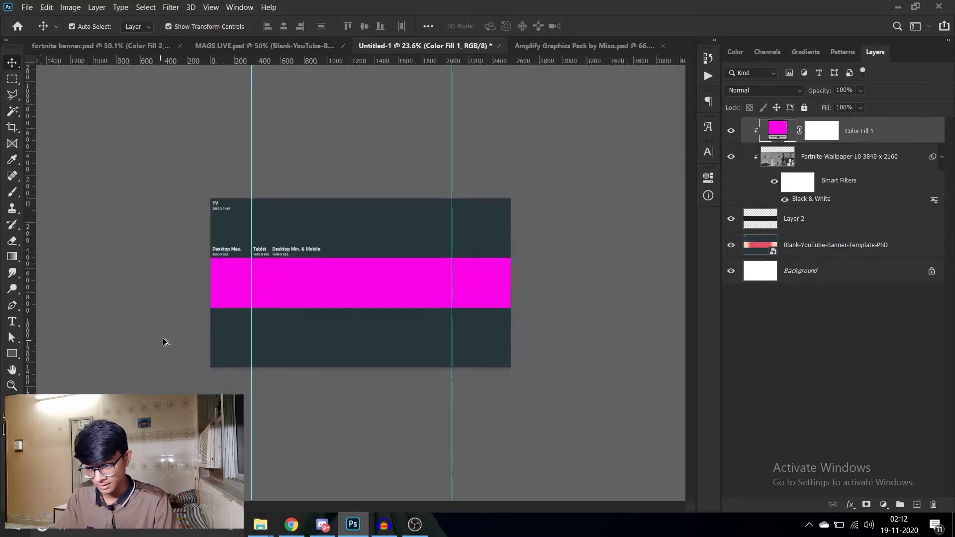
- Paste the glowing character cutout into fortnite banner.psd and nudge it right and down
click(817, 129)
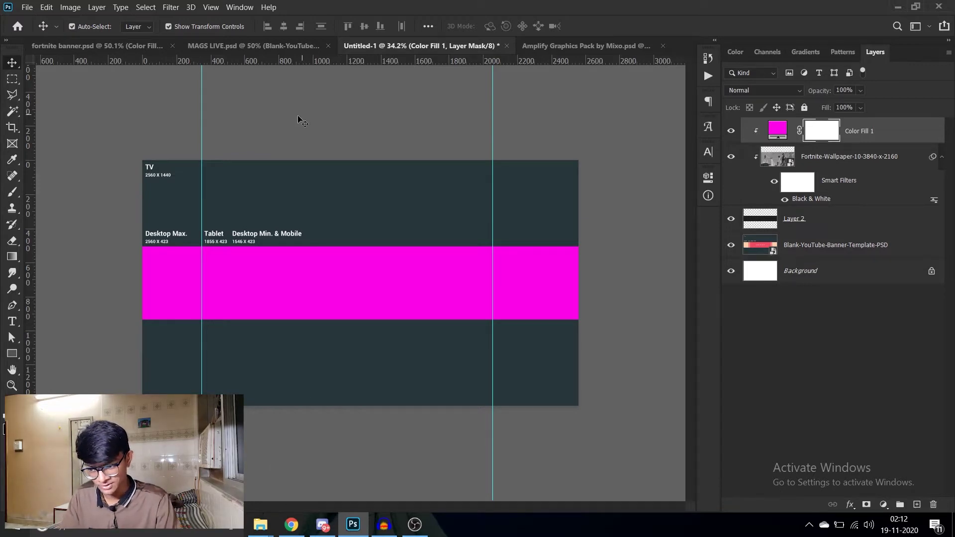
click(84, 45)
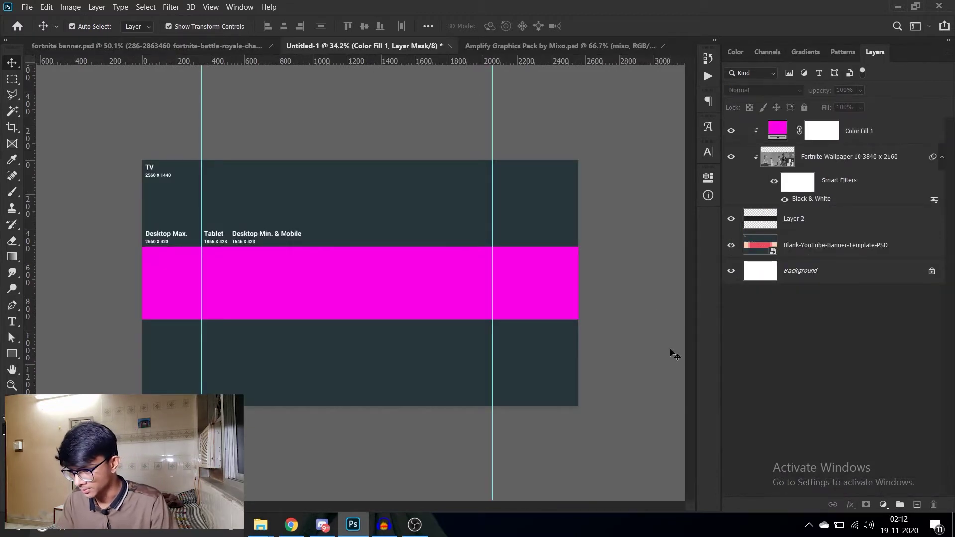
key(ctrl+v)
scroll(389, 299, up, 3)
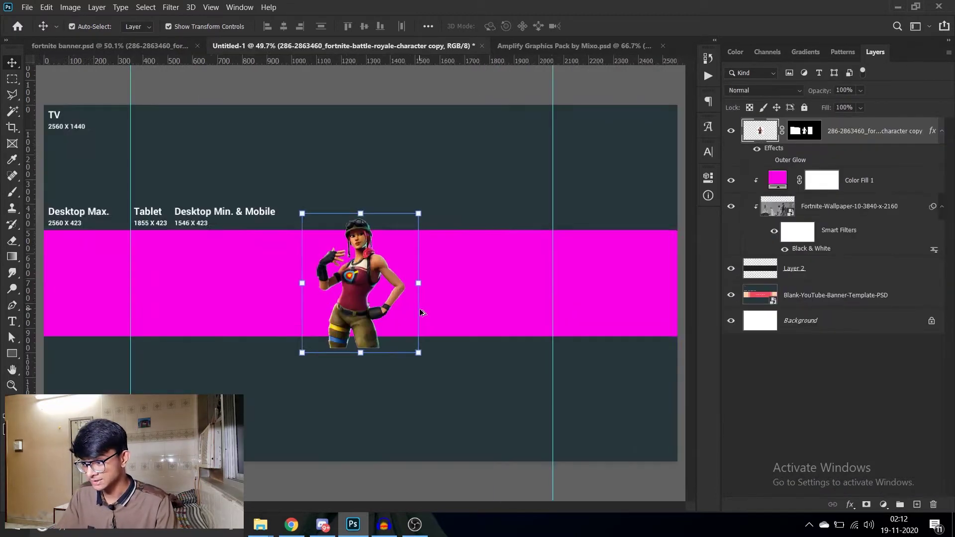
scroll(389, 299, up, 3)
drag(337, 276, 358, 299)
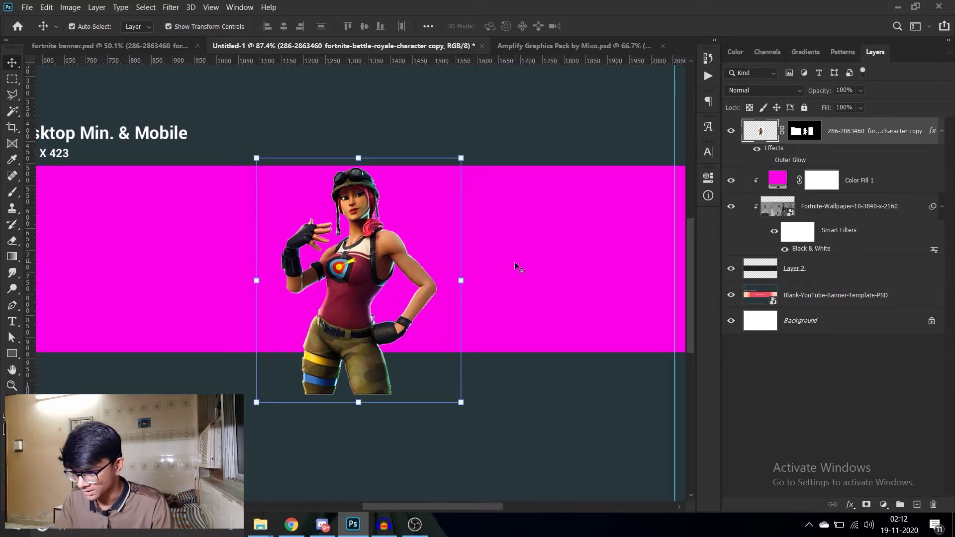
scroll(391, 293, up, 2)
scroll(392, 293, up, 2)
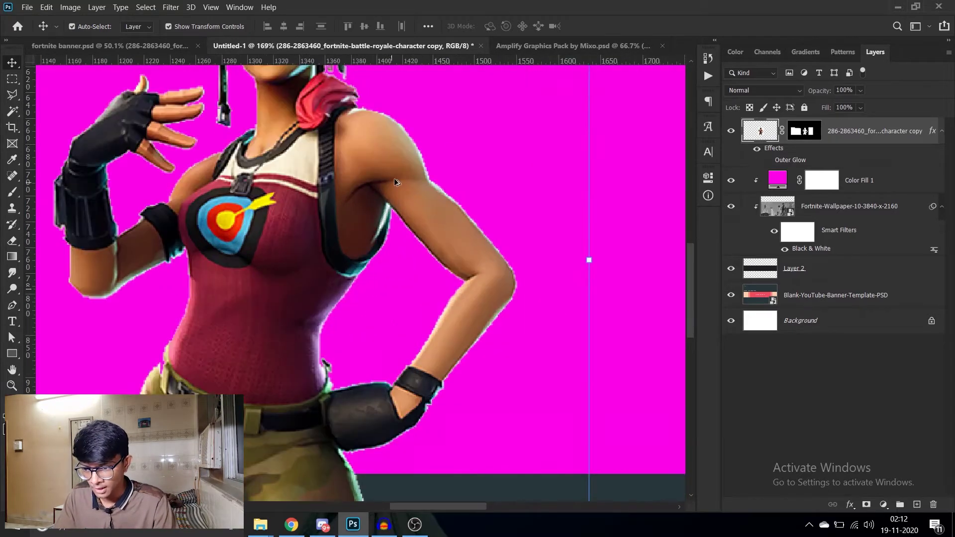
scroll(428, 191, down, 3)
scroll(428, 192, down, 3)
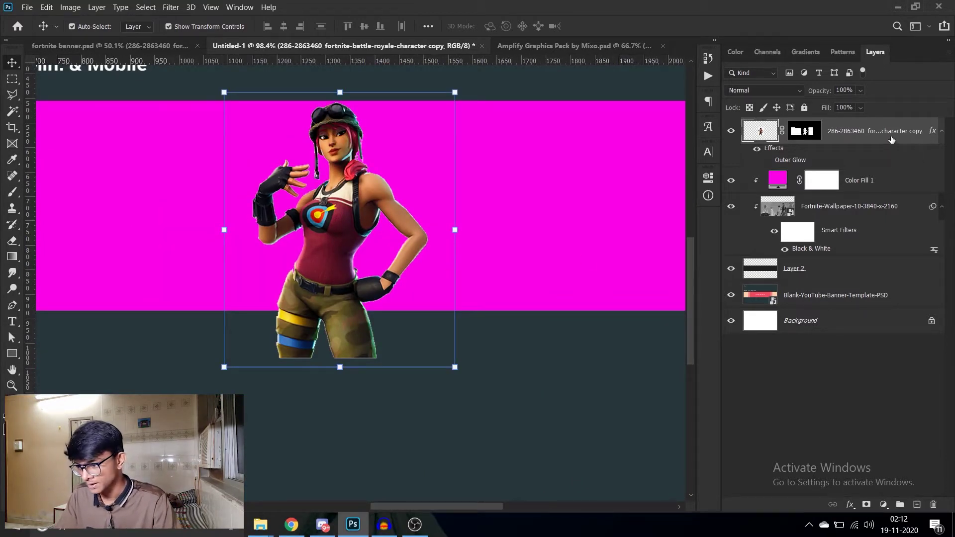
- Clip the character to the Color Fill 1 layer and centre it on the banner
alt+click(901, 163)
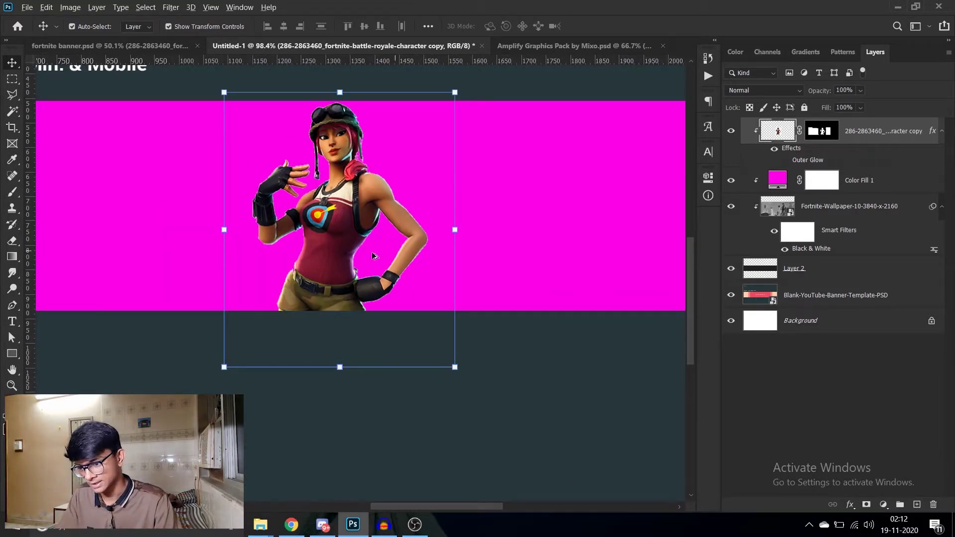
scroll(334, 253, down, 1)
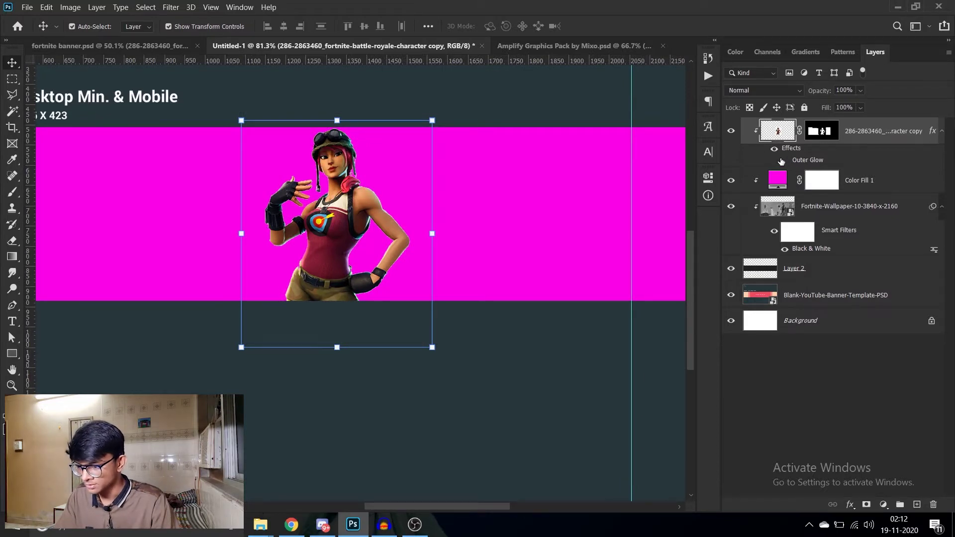
scroll(85, 290, down, 1)
scroll(117, 290, down, 1)
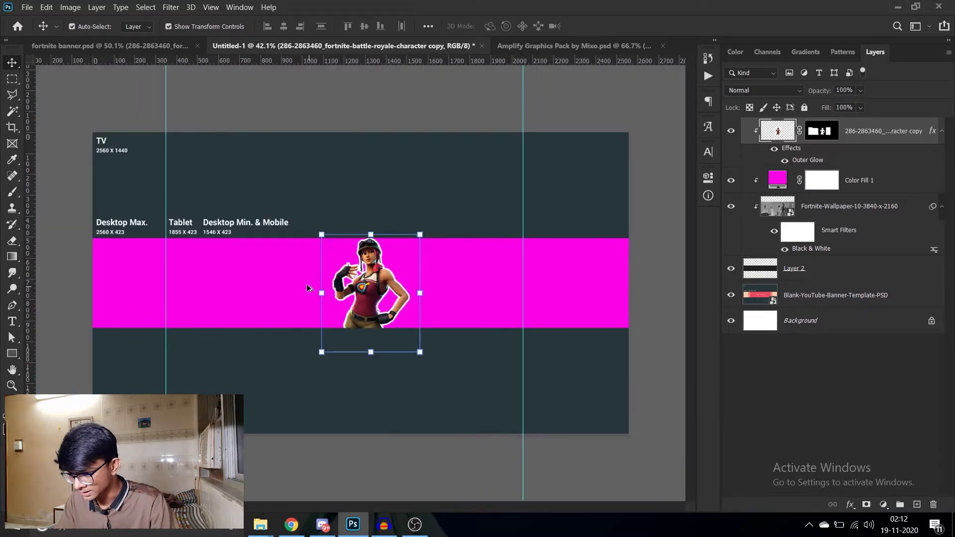
scroll(372, 284, down, 1)
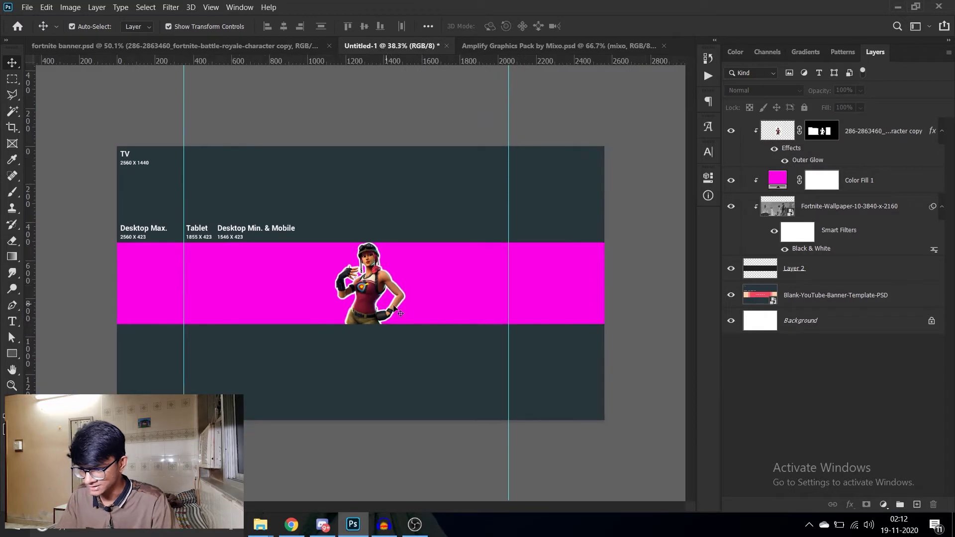
drag(350, 296, 341, 295)
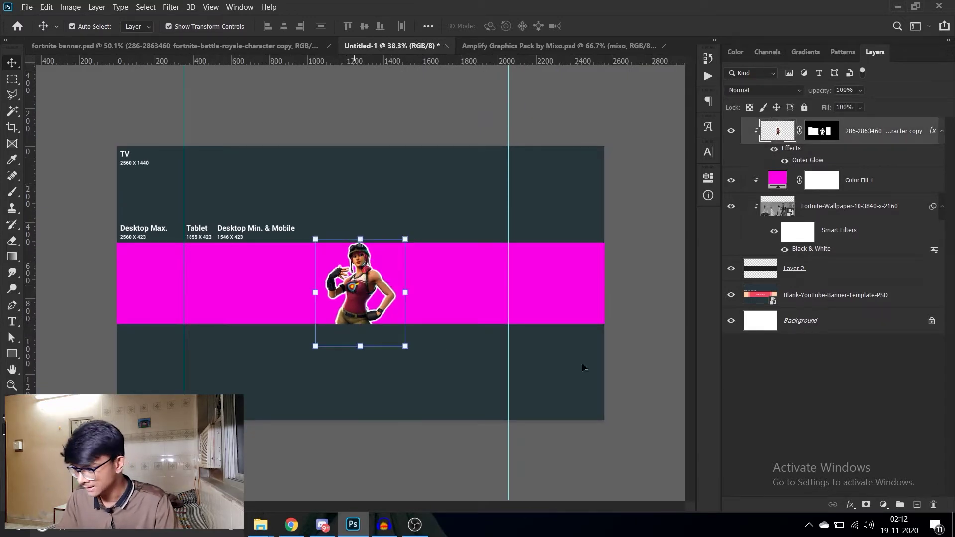
click(858, 191)
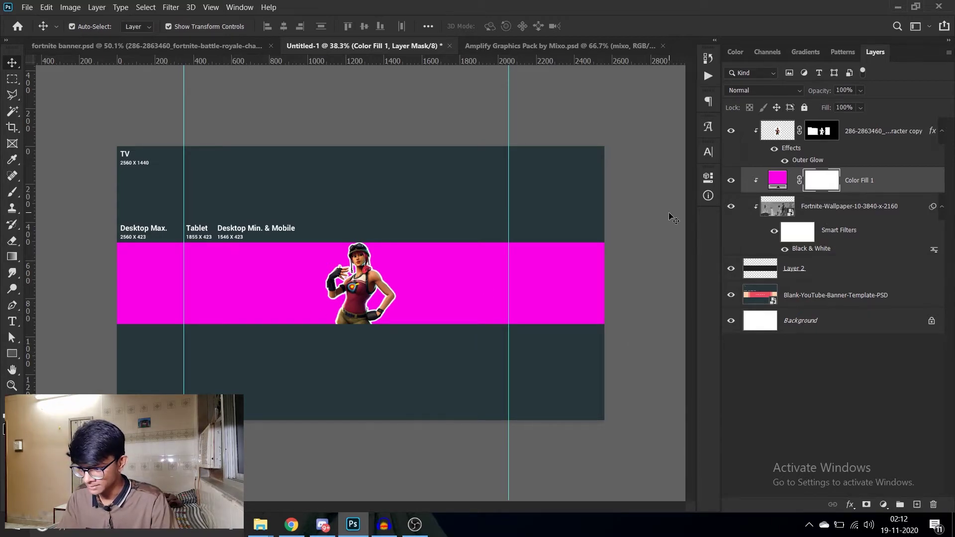
- Try a brush stroke on the Color Fill 1 mask, then undo back to full pink
key(b)
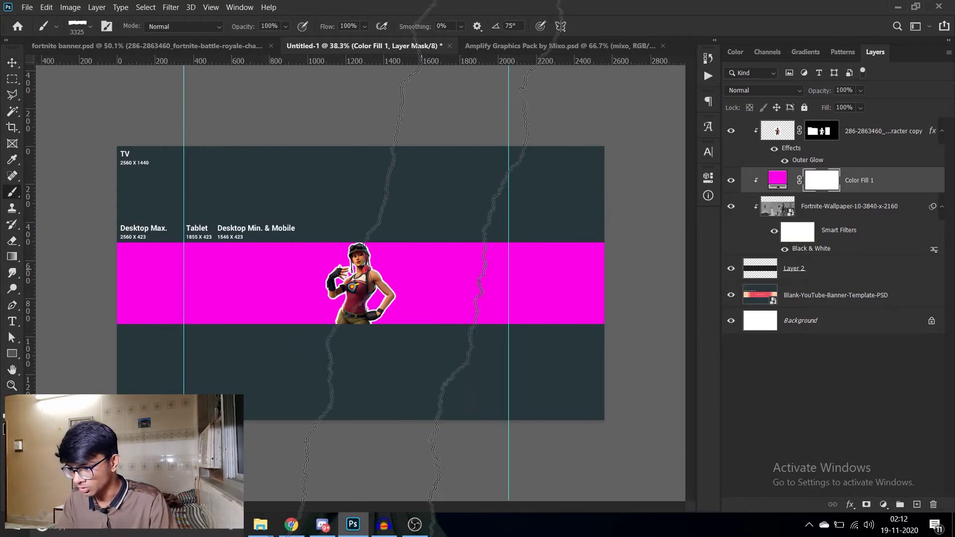
scroll(364, 283, down, 2)
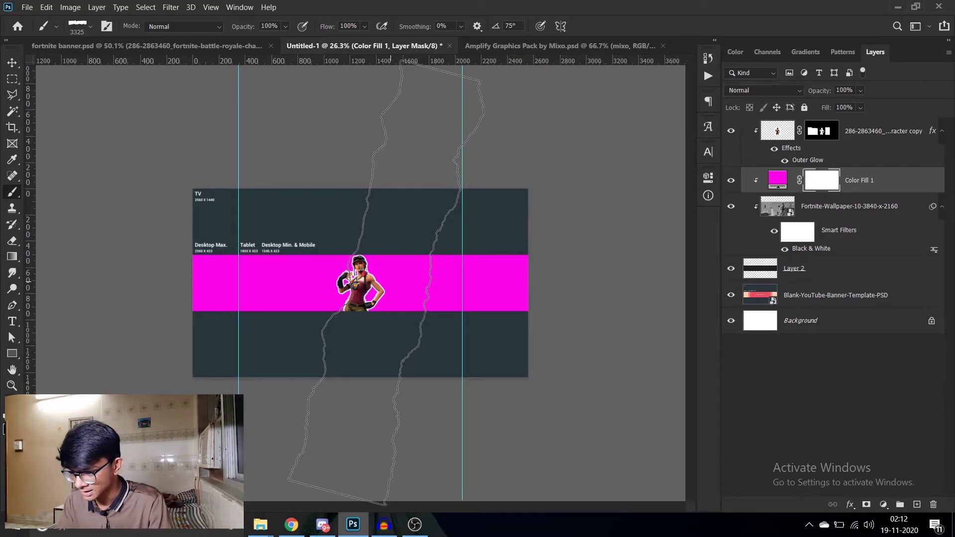
mouse_move(386, 283)
mouse_down()
mouse_move(524, 269)
mouse_move(592, 276)
mouse_up()
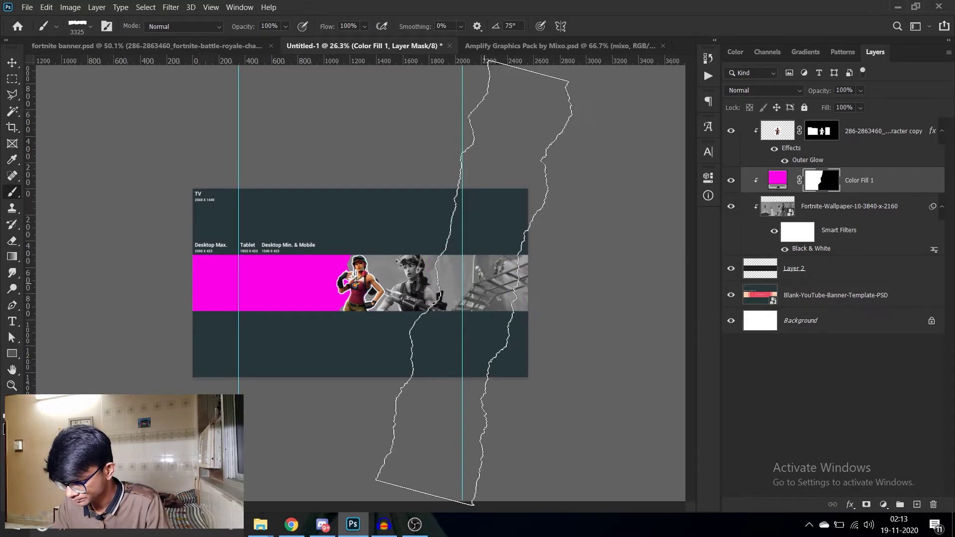
key(ctrl+z)
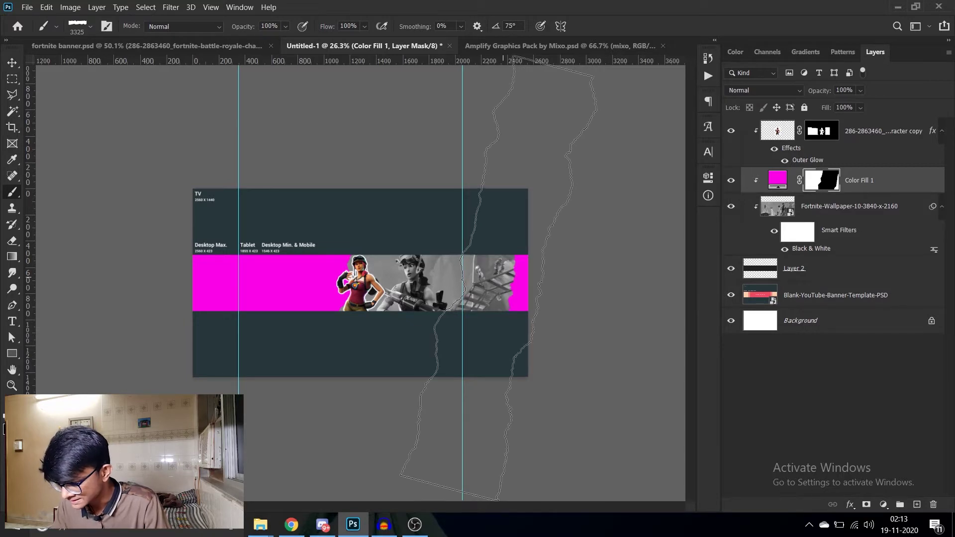
click(498, 287)
key(ctrl+alt+z)
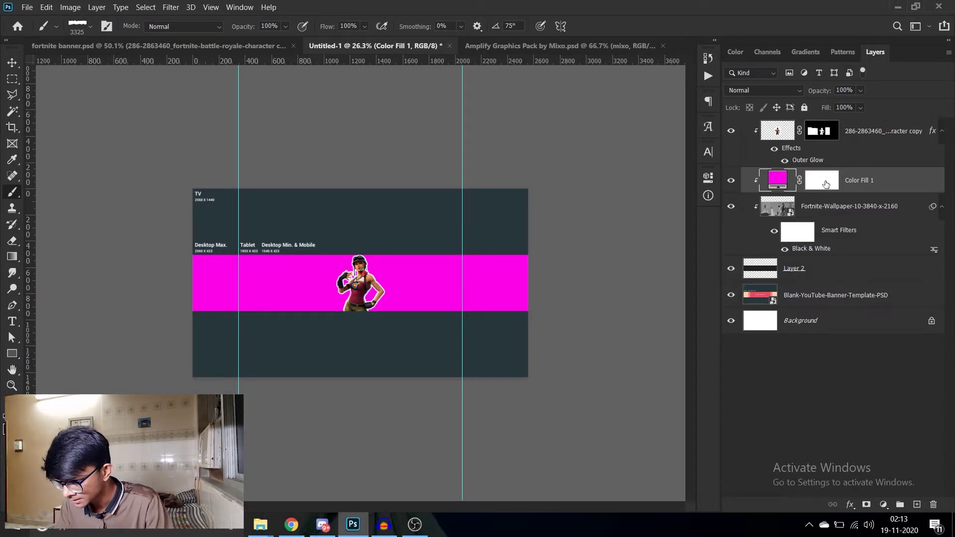
- Paint two torn-edge strokes on the fill mask with a 90° torn-paper brush, then add Layer 3
click(825, 185)
scroll(360, 283, up, 3)
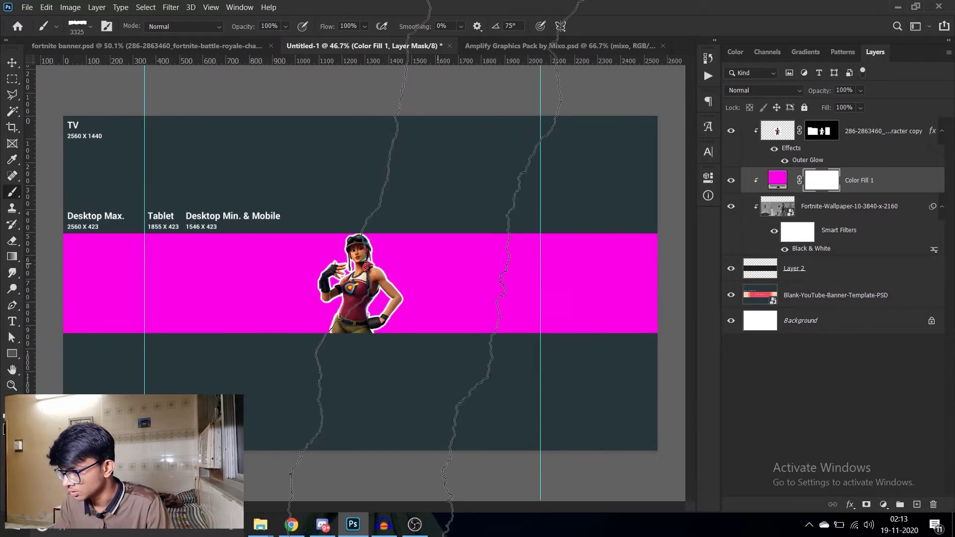
click(88, 28)
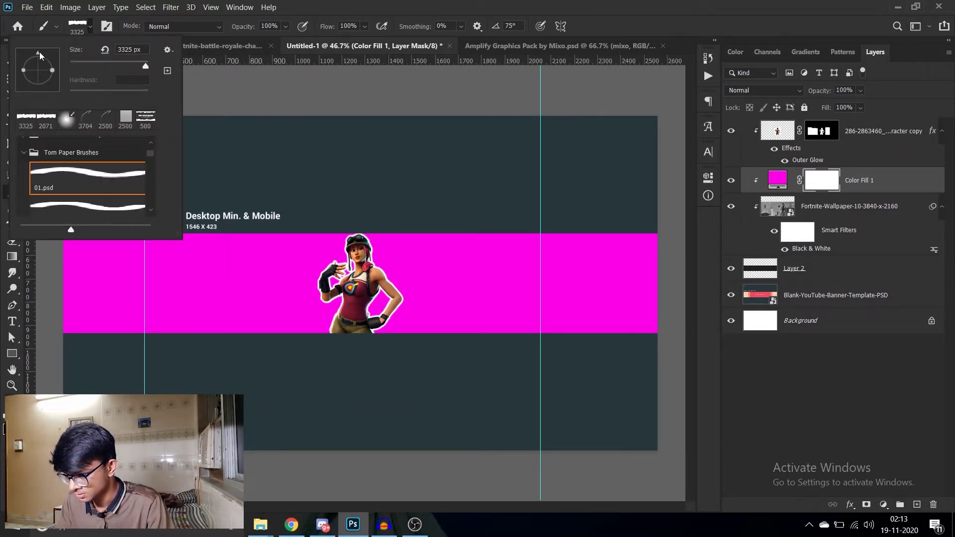
drag(41, 52, 37, 51)
click(90, 26)
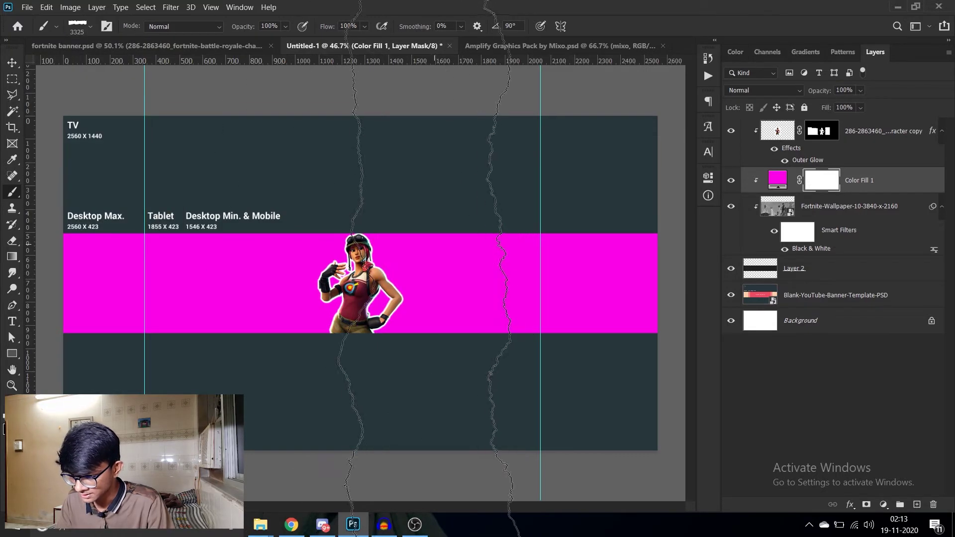
click(427, 278)
click(575, 278)
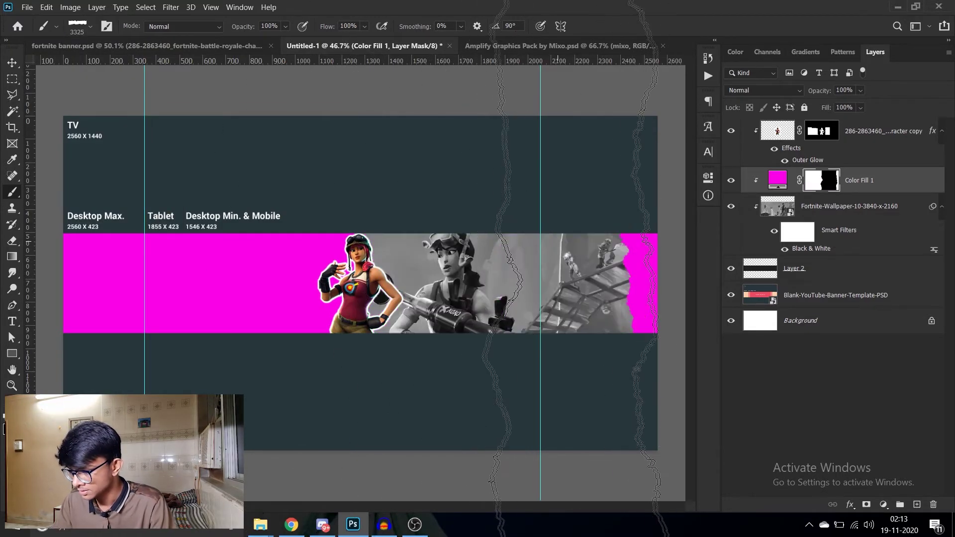
key(ctrl+minus)
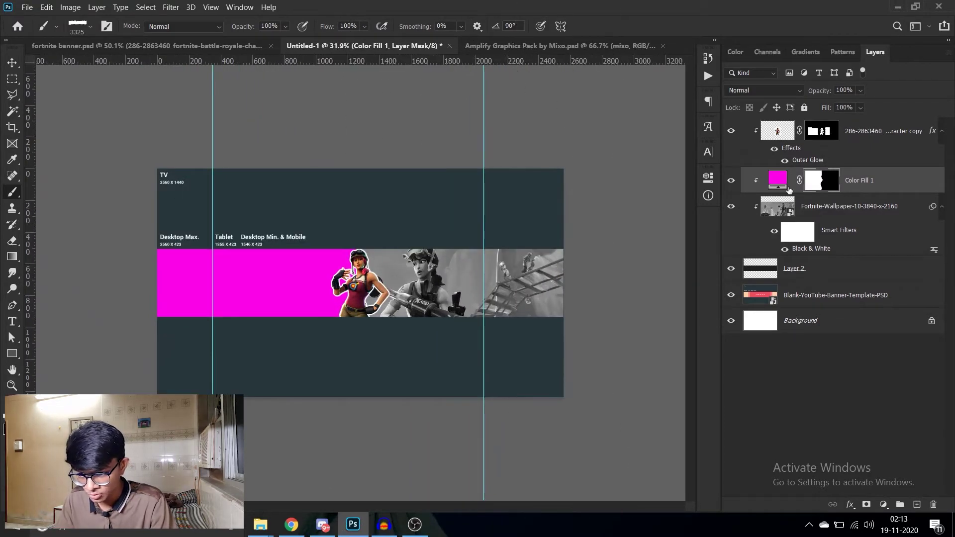
click(917, 506)
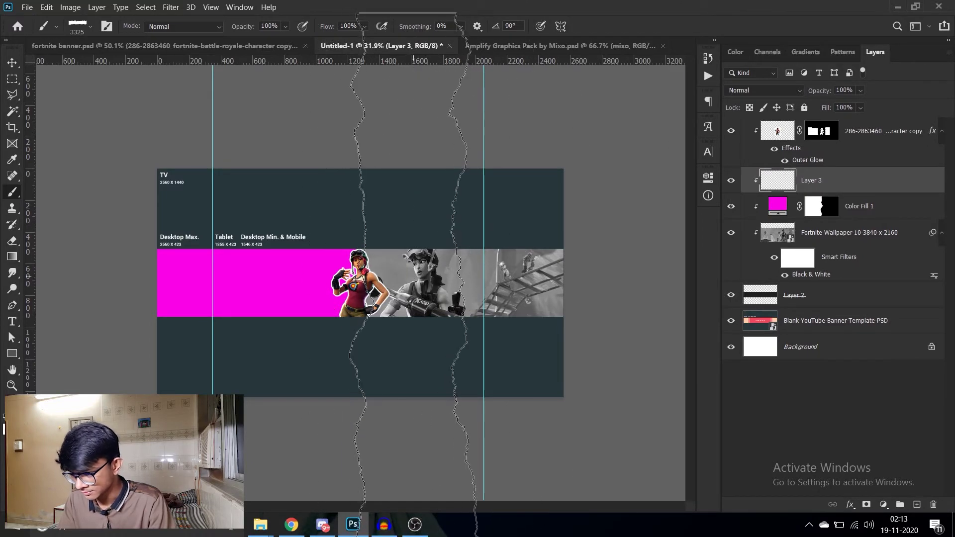
- Paint white on Layer 3 right of the character and lower its opacity to 84%
drag(406, 279, 423, 278)
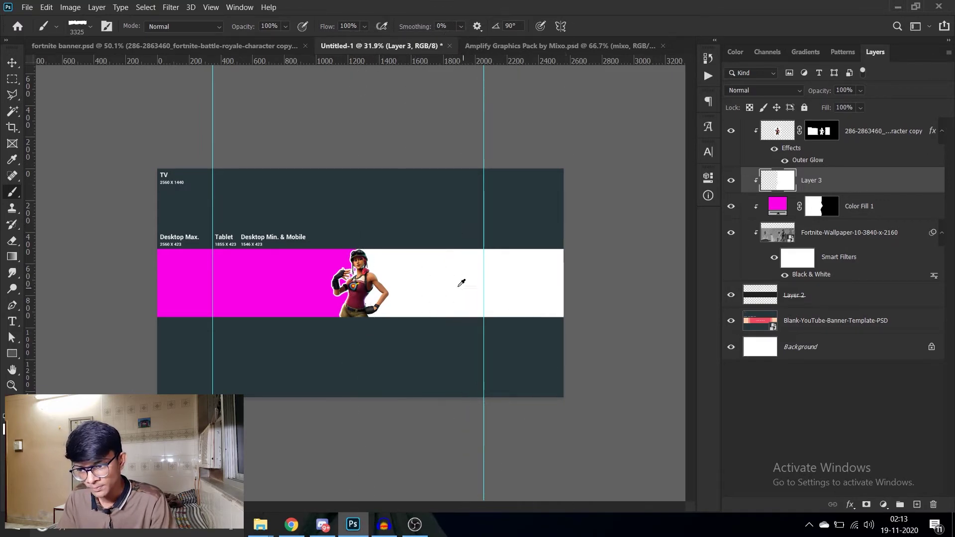
scroll(461, 279, up, 1)
key(v)
scroll(363, 289, up, 1)
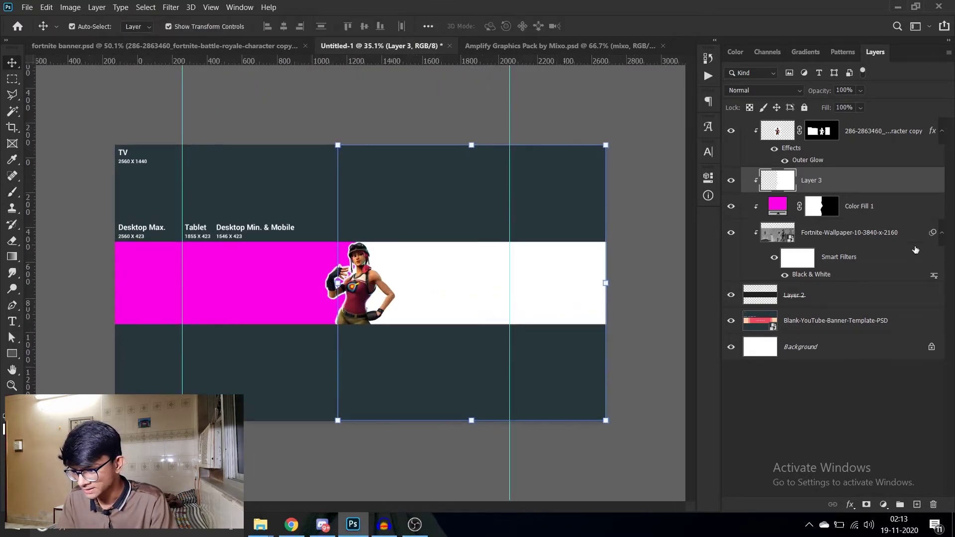
mouse_move(871, 105)
mouse_down()
mouse_move(843, 103)
mouse_move(864, 103)
mouse_up()
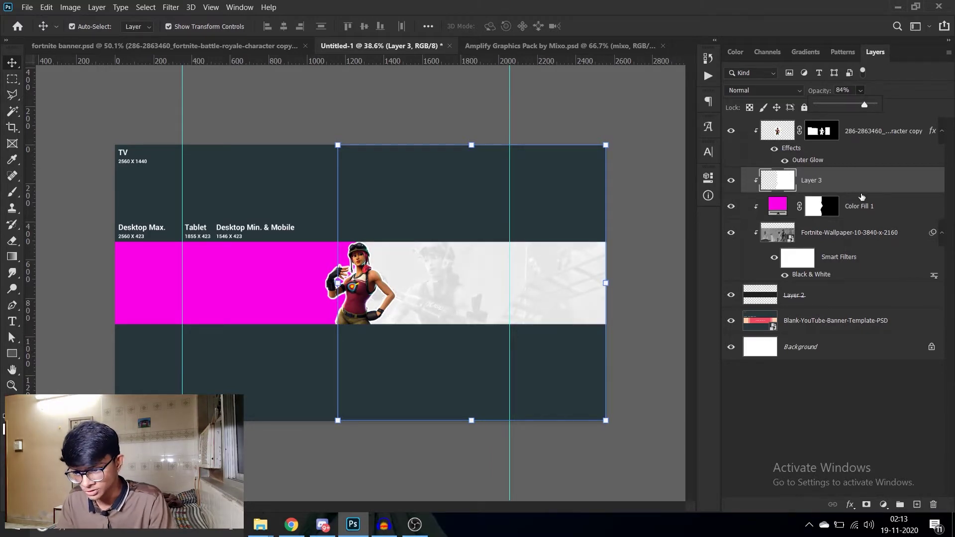
click(839, 414)
click(875, 211)
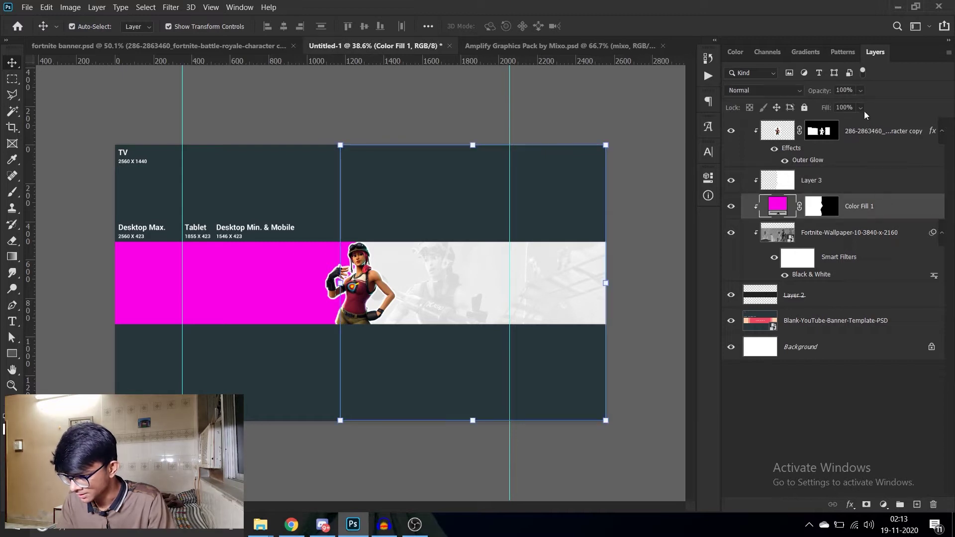
- Change Color Fill 1 to #fc36ec and lower its fill to 88%
drag(852, 120, 865, 118)
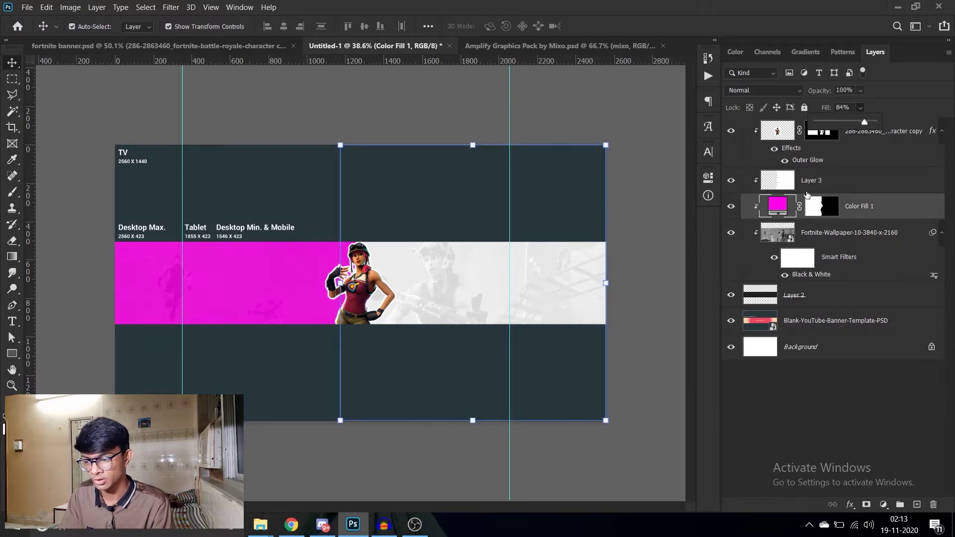
double_click(780, 204)
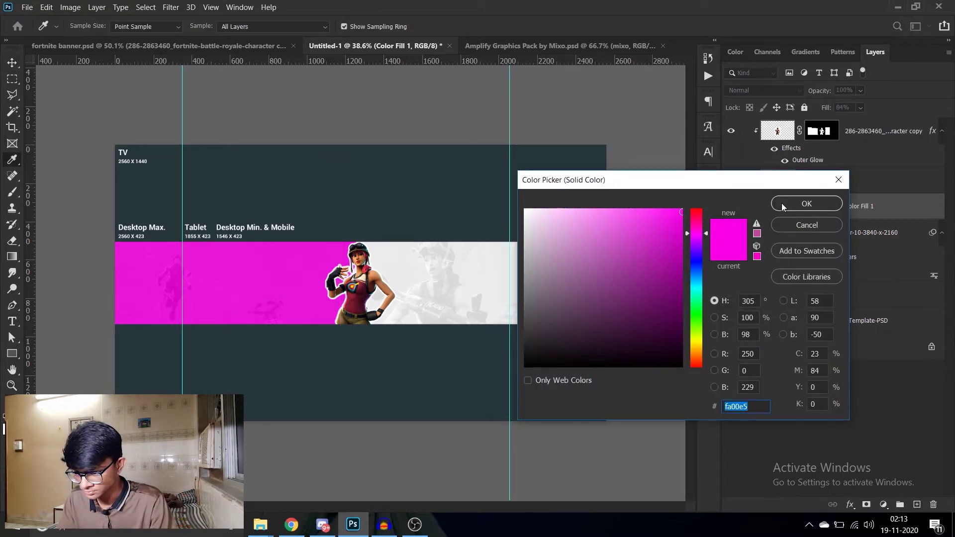
drag(680, 213, 636, 211)
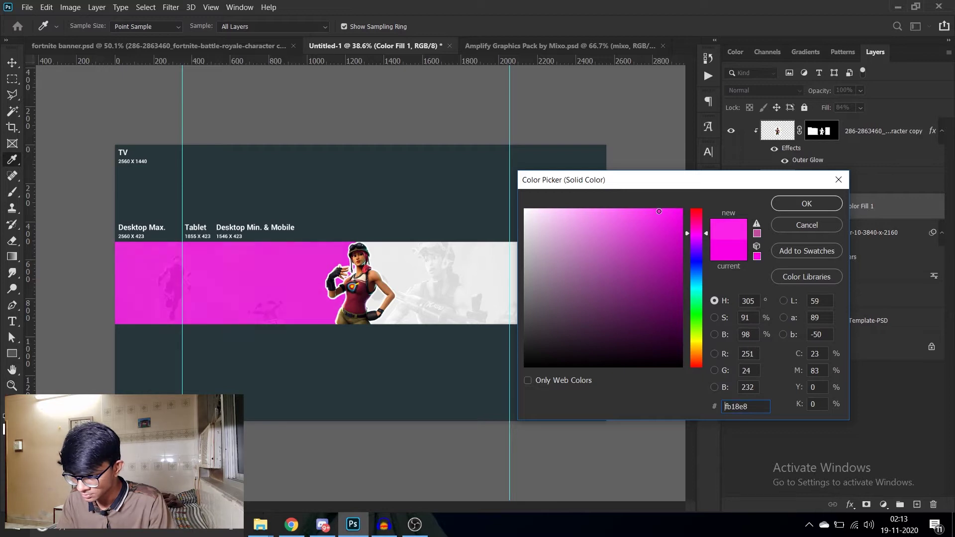
click(788, 208)
double_click(774, 204)
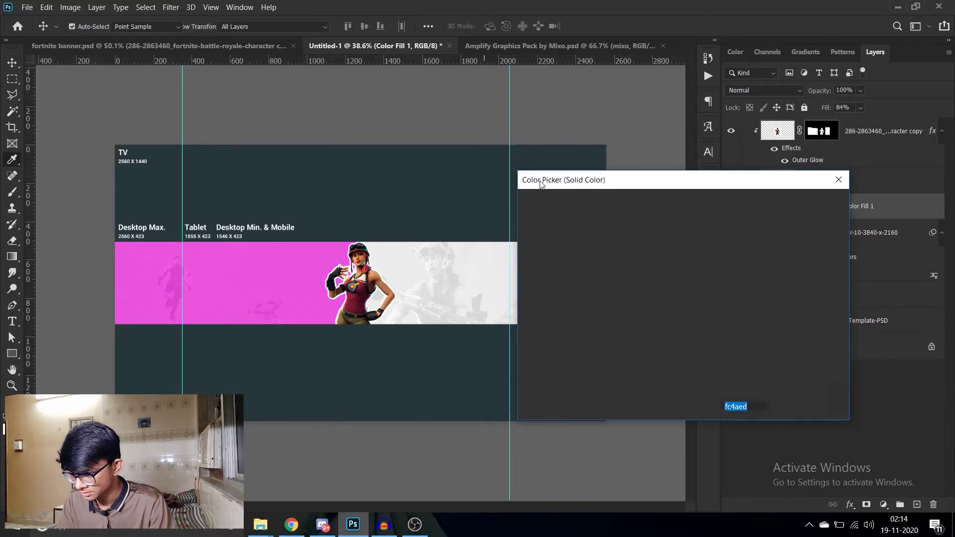
click(648, 210)
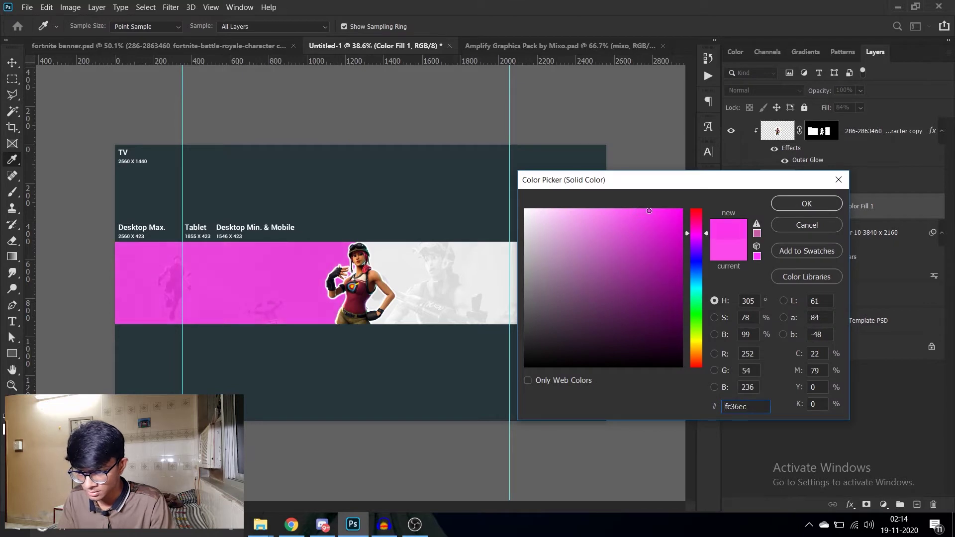
click(791, 200)
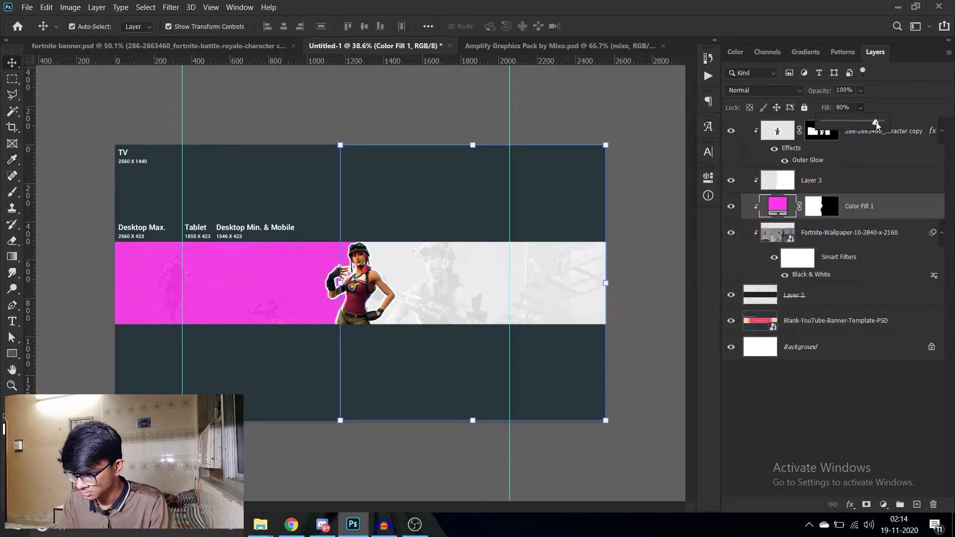
drag(876, 121, 875, 122)
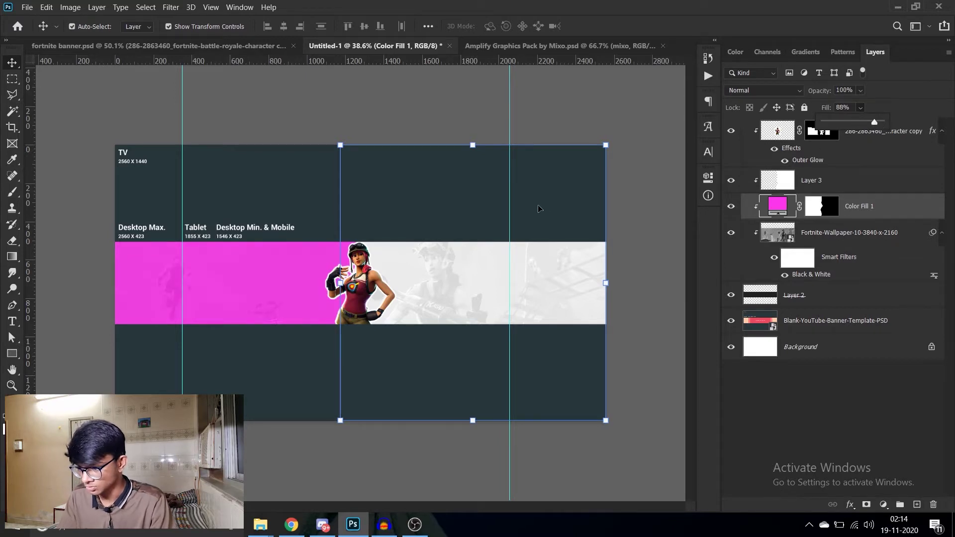
- Select the banner template layer and drag the texture image from the banner folder to Photoshop
click(473, 299)
scroll(426, 308, down, 2)
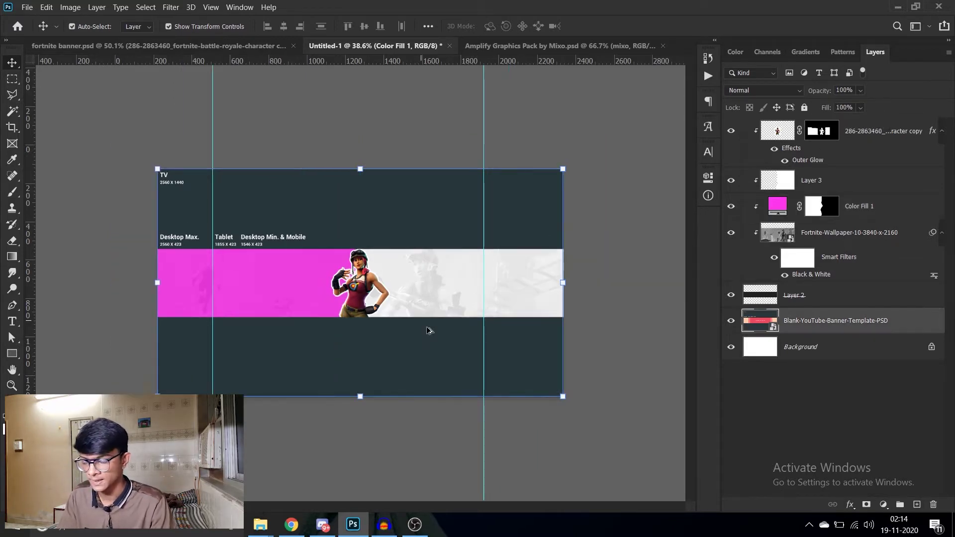
scroll(378, 324, up, 3)
scroll(357, 342, up, 1)
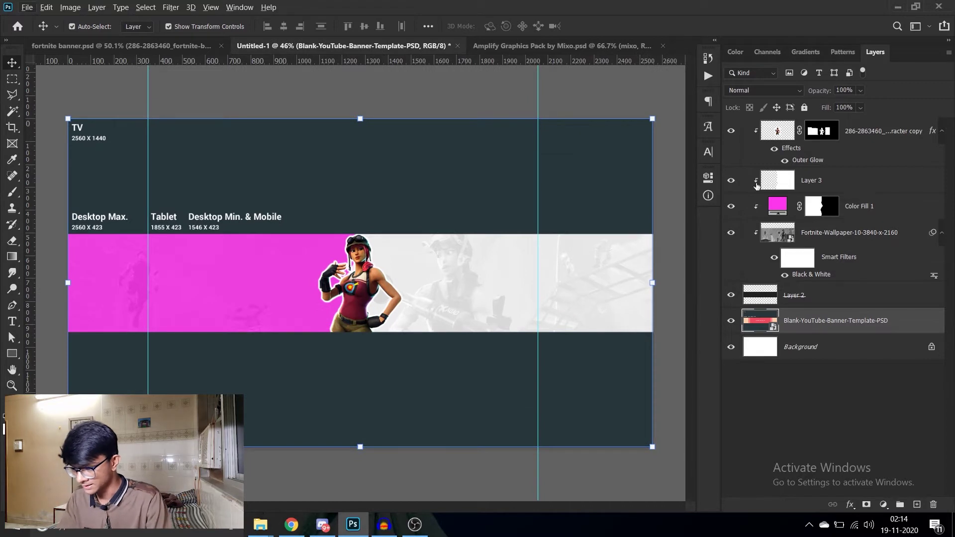
scroll(429, 193, down, 2)
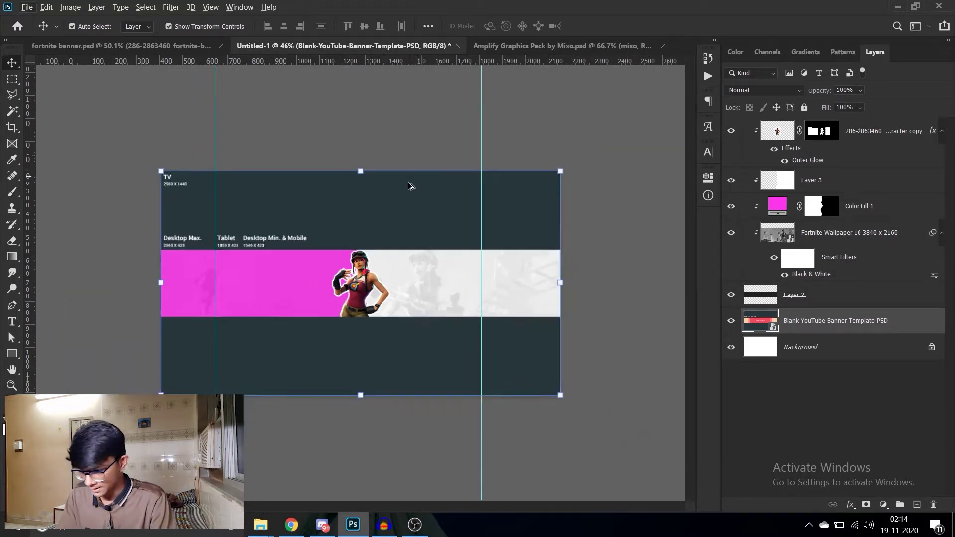
scroll(429, 199, up, 2)
scroll(437, 298, down, 2)
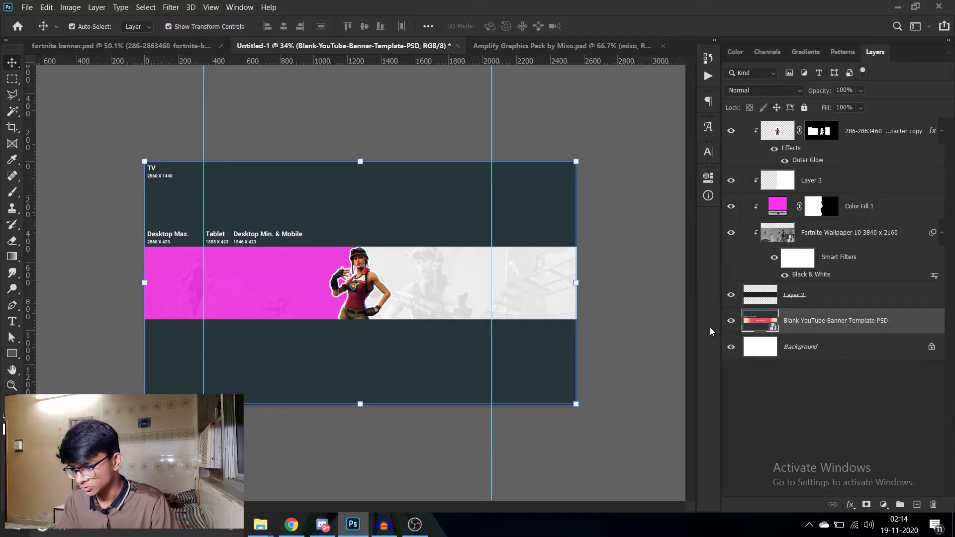
mouse_move(260, 524)
click(294, 503)
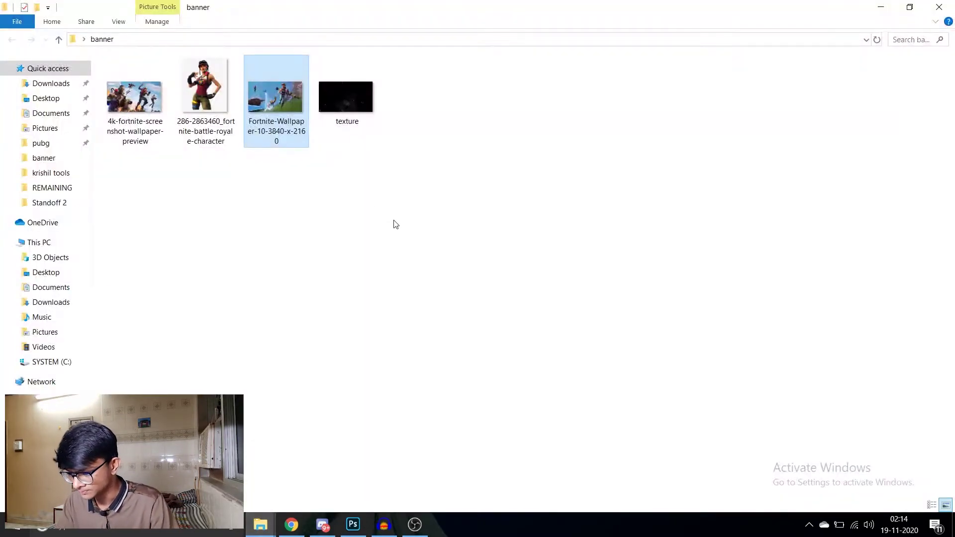
mouse_move(342, 132)
mouse_down()
mouse_move(349, 524)
mouse_move(393, 311)
mouse_up()
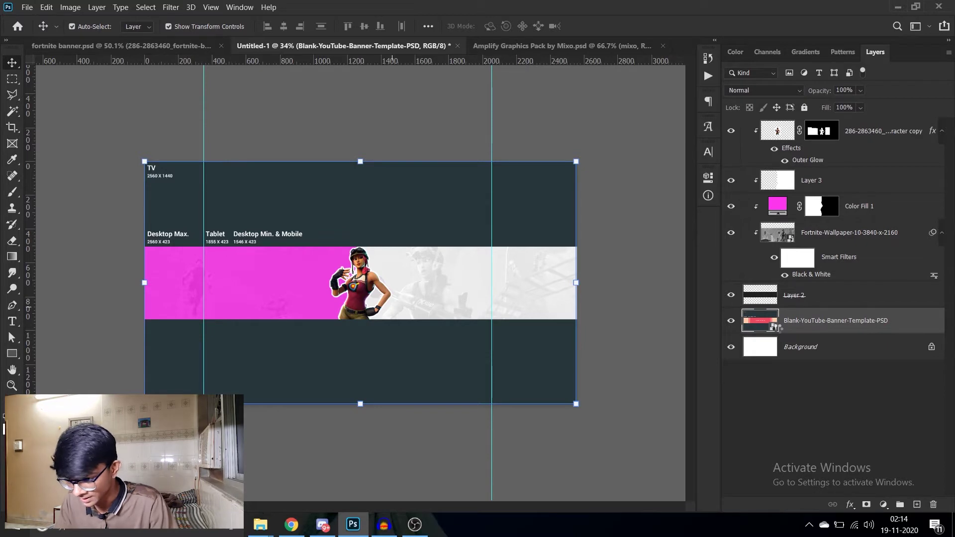
- Place the texture as a layer and move it just above Color Fill 1, clipped
drag(785, 329, 779, 332)
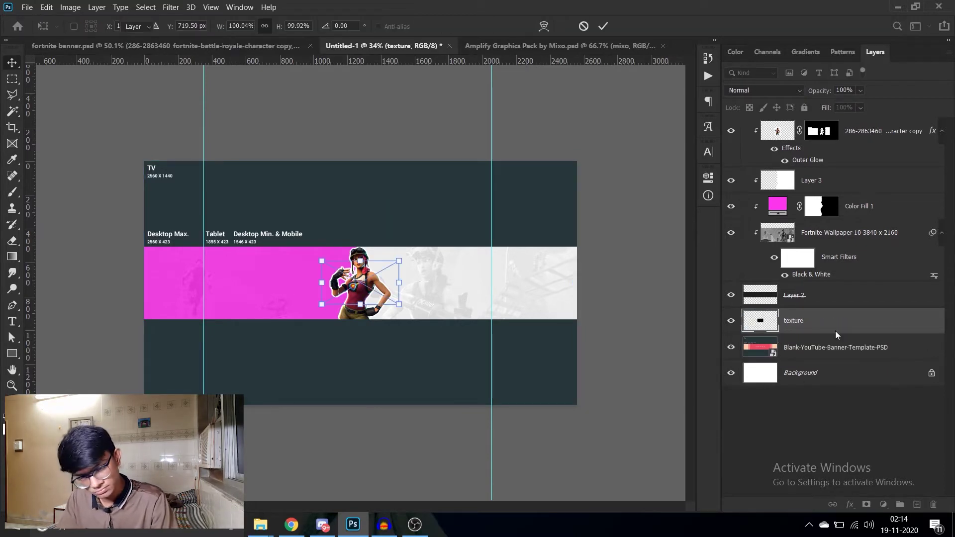
key(Return)
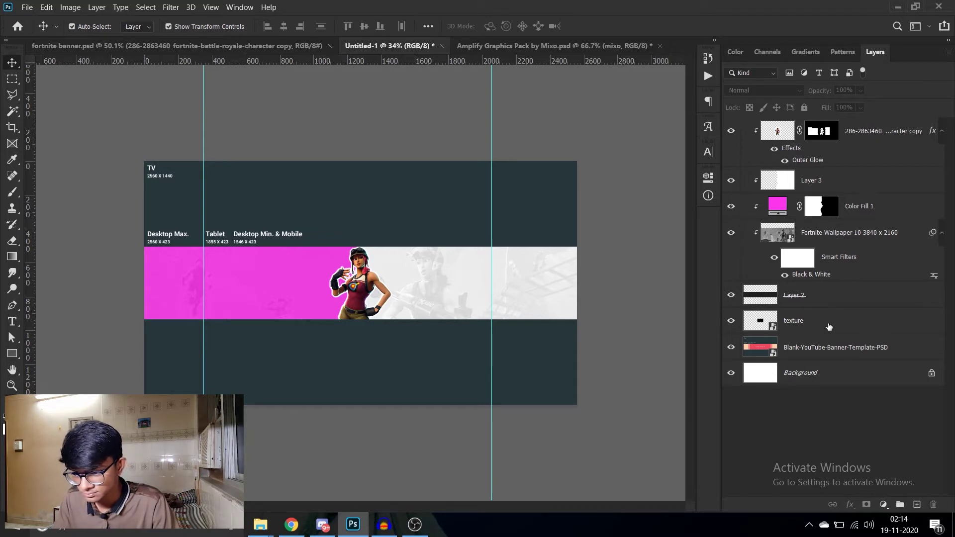
drag(828, 326, 830, 124)
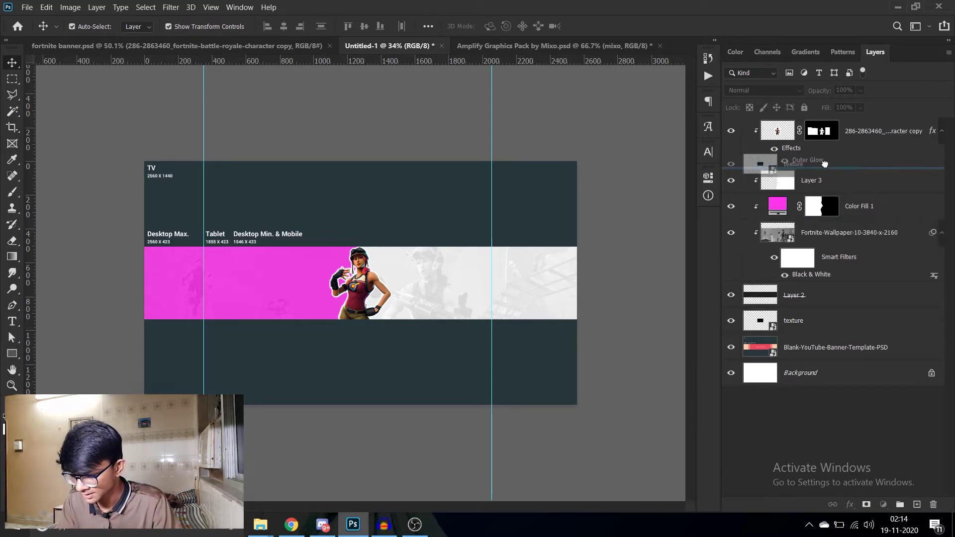
scroll(428, 290, down, 2)
scroll(428, 298, up, 2)
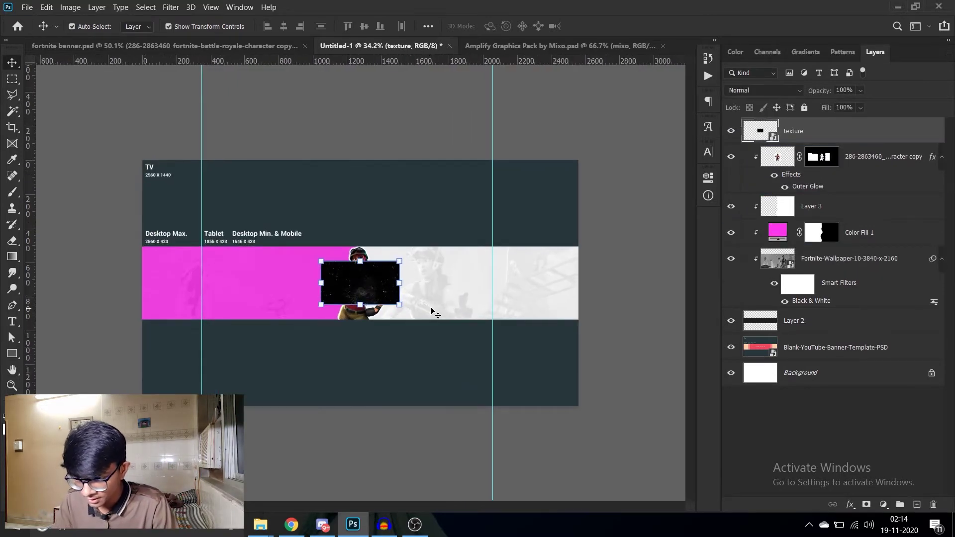
drag(893, 238, 875, 221)
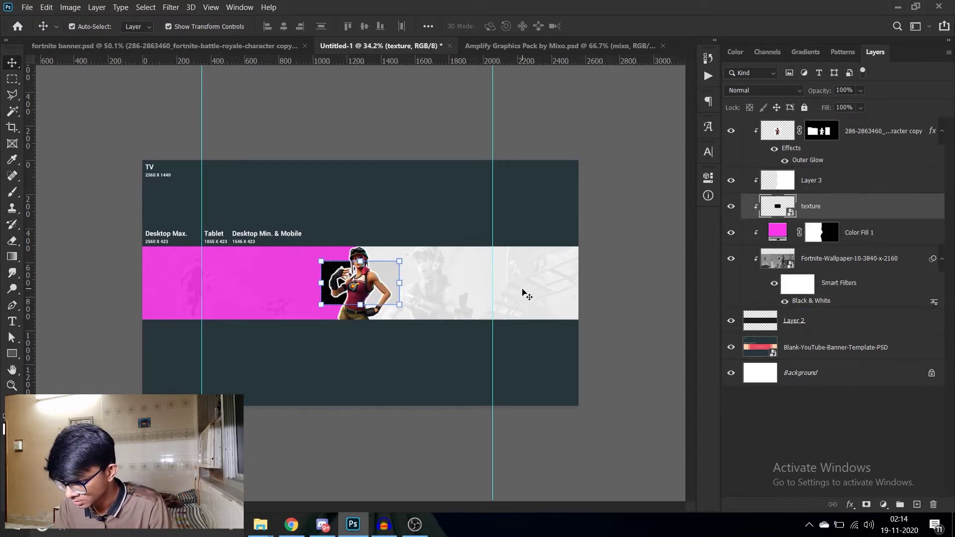
- Stretch the texture over the banner's left side and set it to Linear Dodge (Add)
mouse_move(399, 304)
mouse_down()
mouse_move(470, 355)
mouse_move(495, 395)
mouse_up()
drag(341, 277, 242, 277)
drag(358, 283, 371, 283)
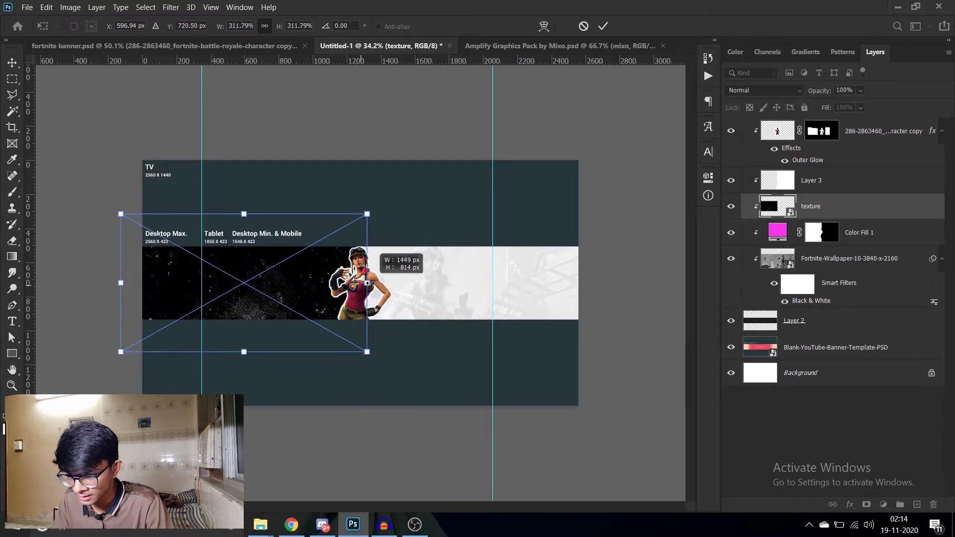
key(Return)
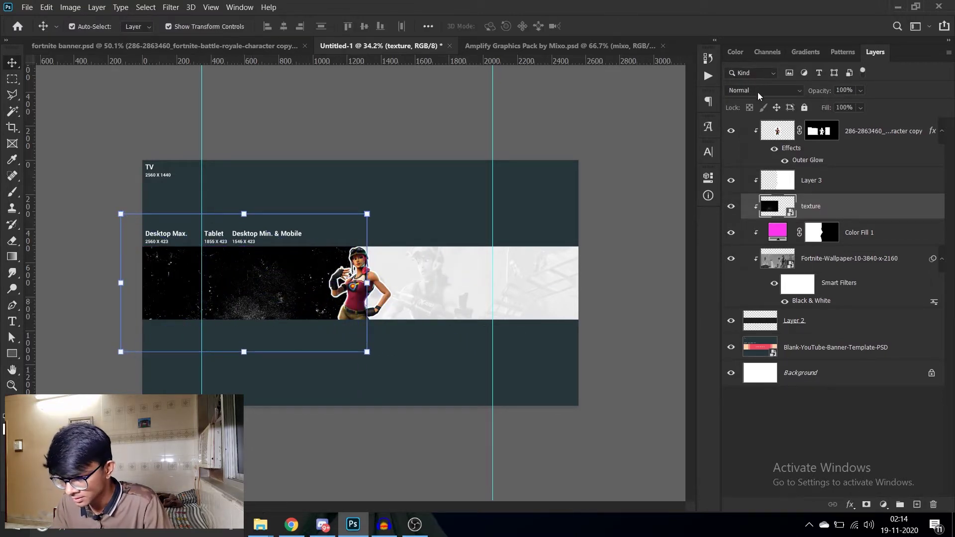
click(758, 91)
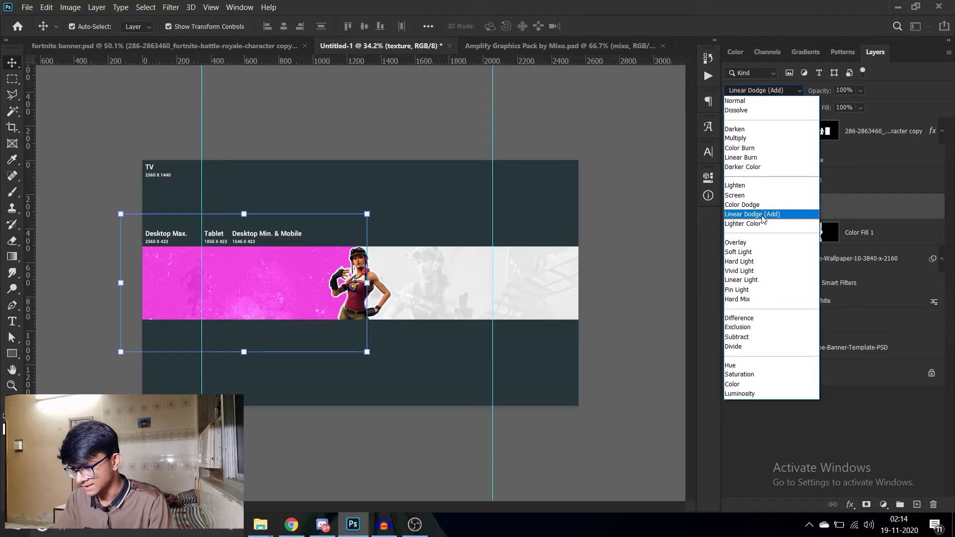
click(763, 215)
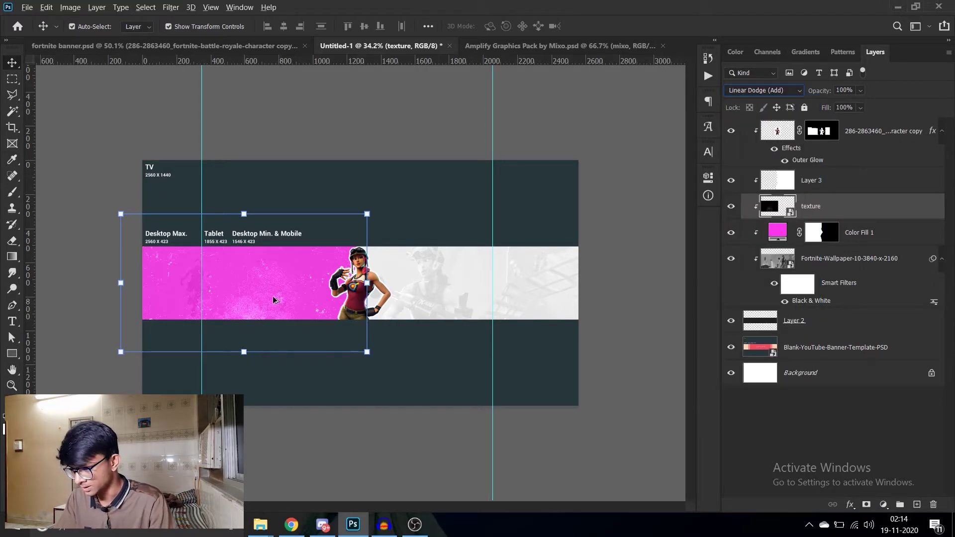
click(396, 439)
scroll(222, 288, up, 3)
scroll(222, 289, down, 2)
- Check Layer 3 and select the texture layer
scroll(369, 309, down, 2)
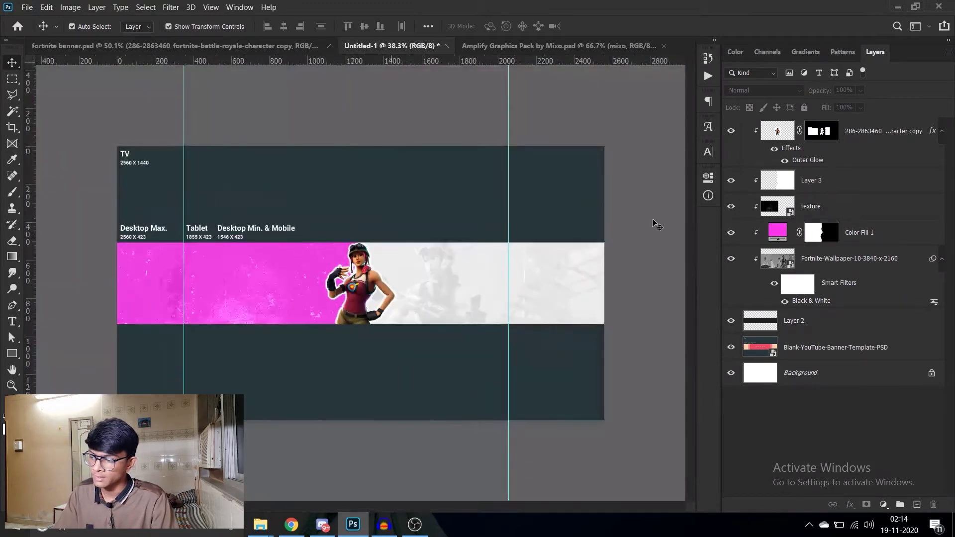
scroll(356, 348, up, 2)
scroll(356, 353, up, 2)
scroll(298, 348, down, 3)
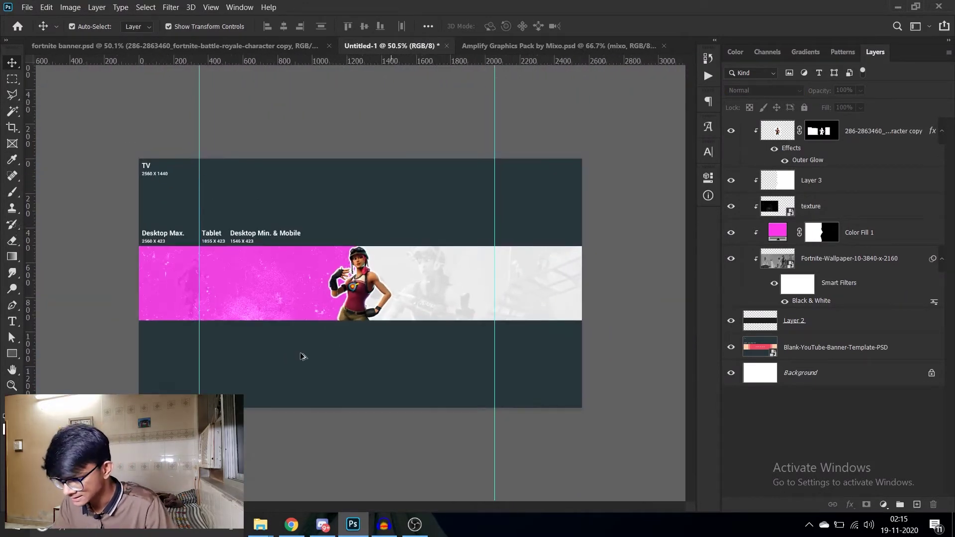
scroll(301, 356, up, 2)
scroll(412, 363, down, 4)
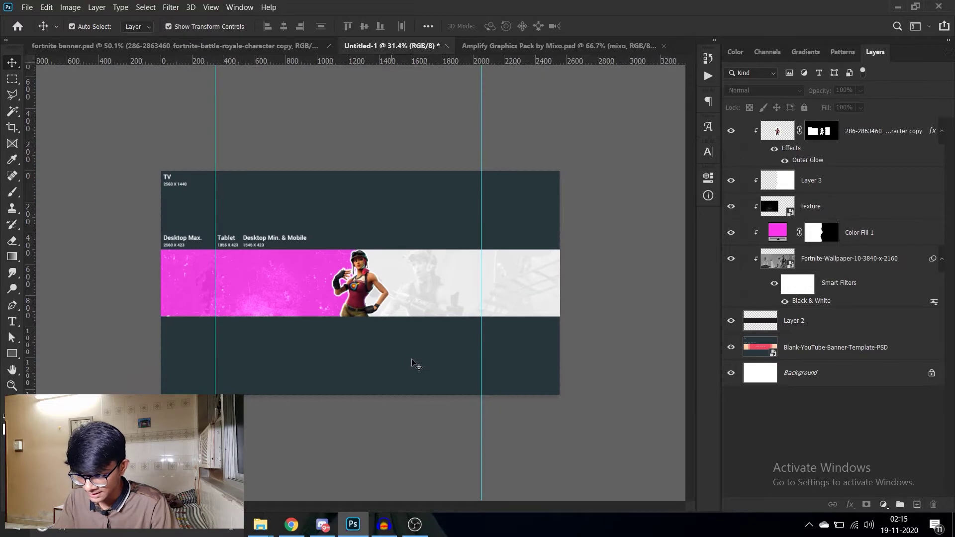
scroll(382, 360, up, 3)
scroll(380, 361, down, 1)
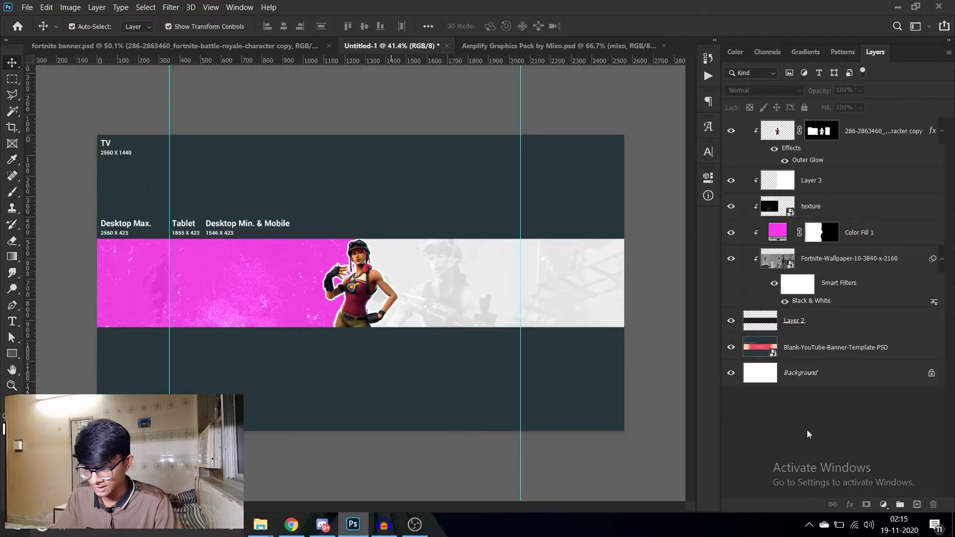
click(833, 184)
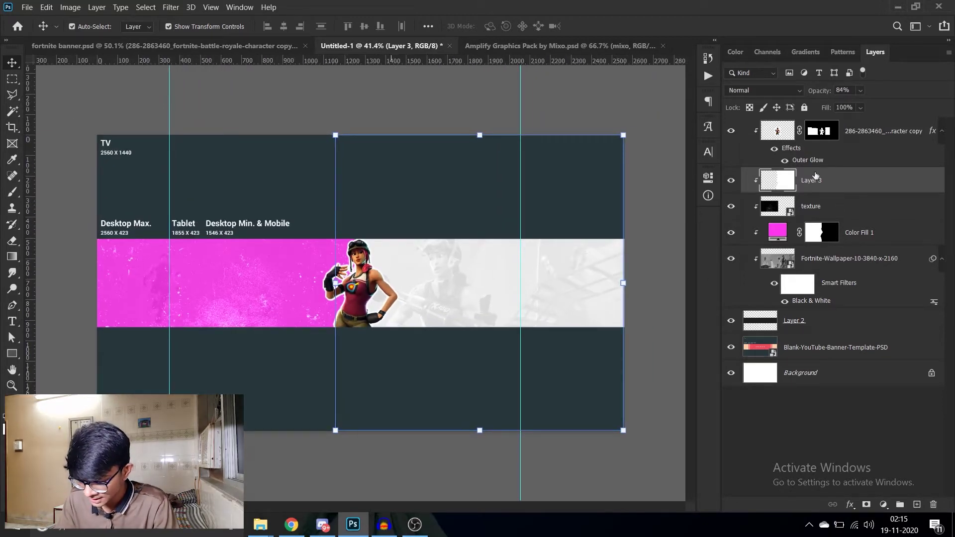
click(818, 209)
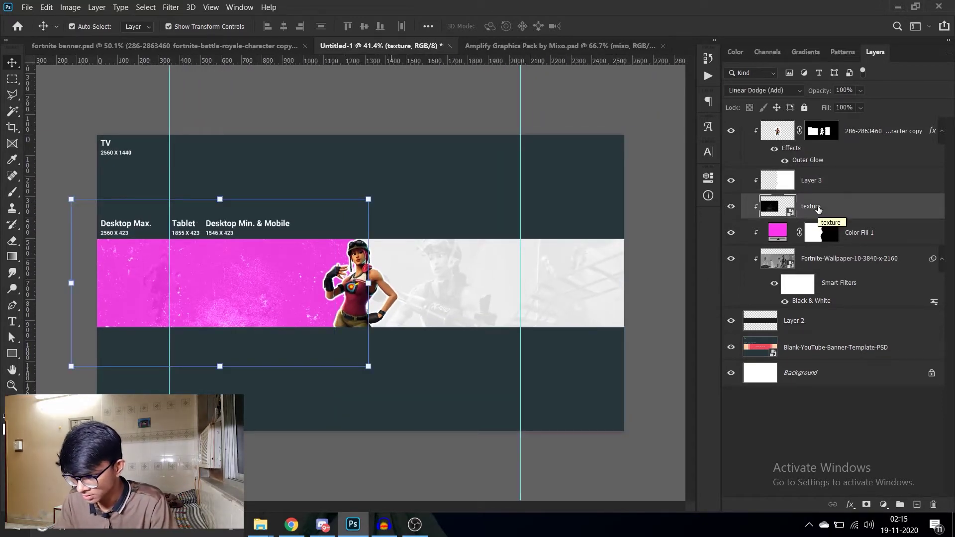
- Duplicate the texture, move the copy above Layer 3, clip Layer 3, and shift the copy right
key(ctrl+j)
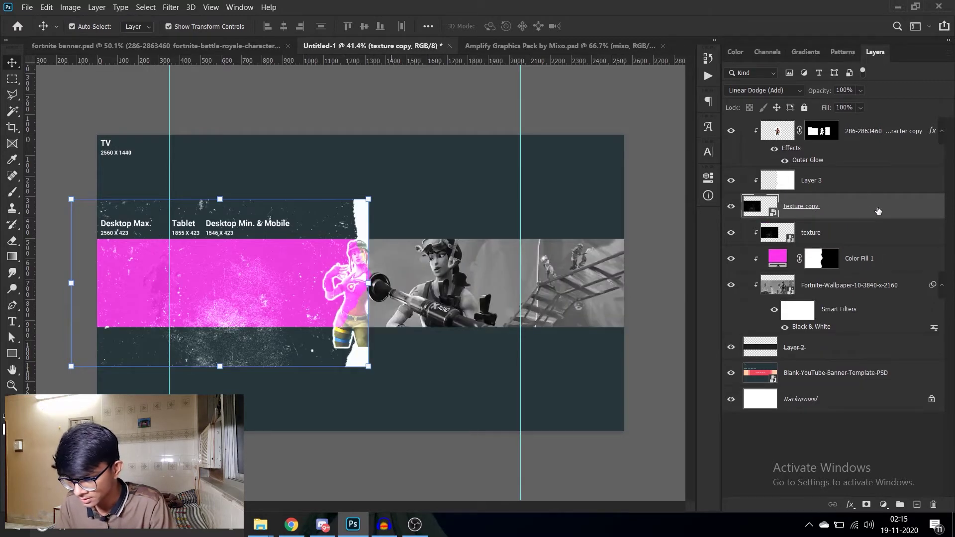
drag(877, 211, 856, 193)
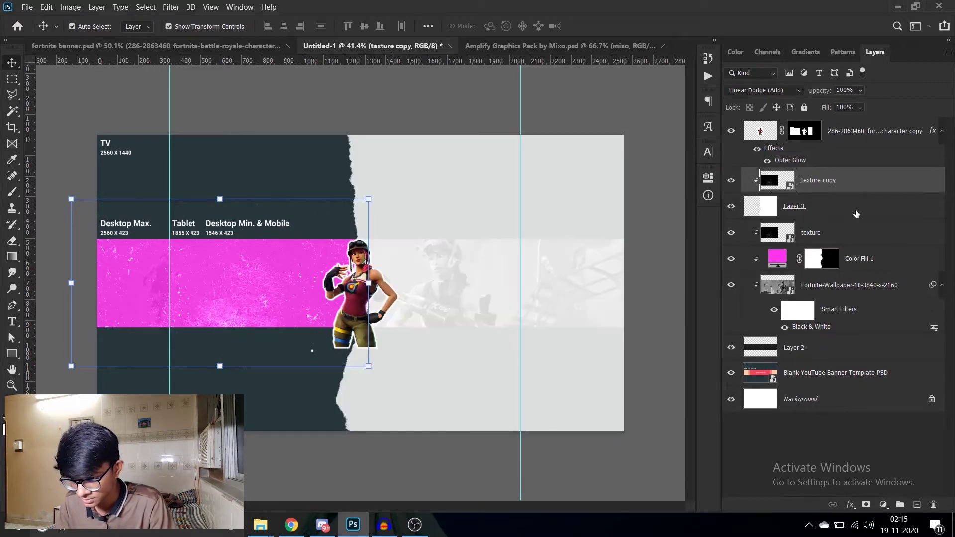
alt+click(842, 219)
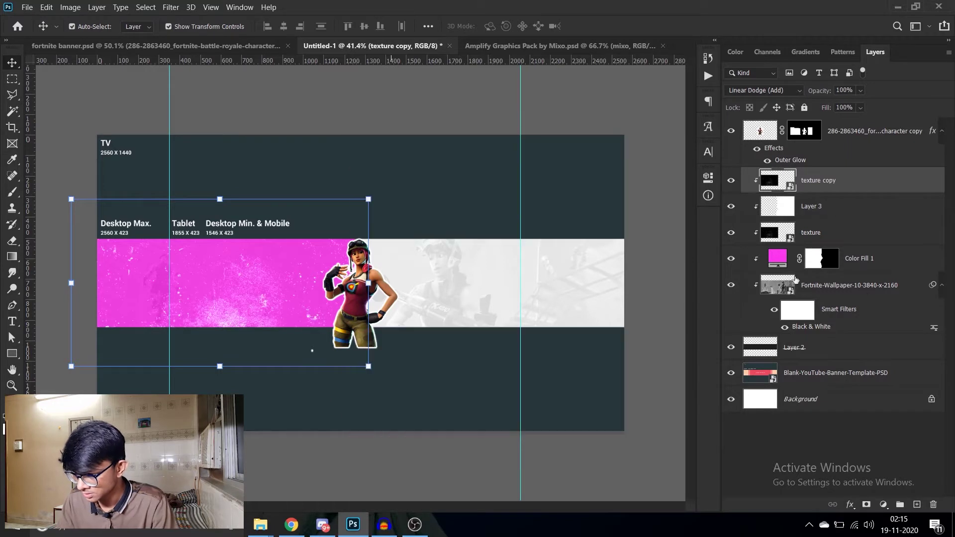
key(ctrl+t)
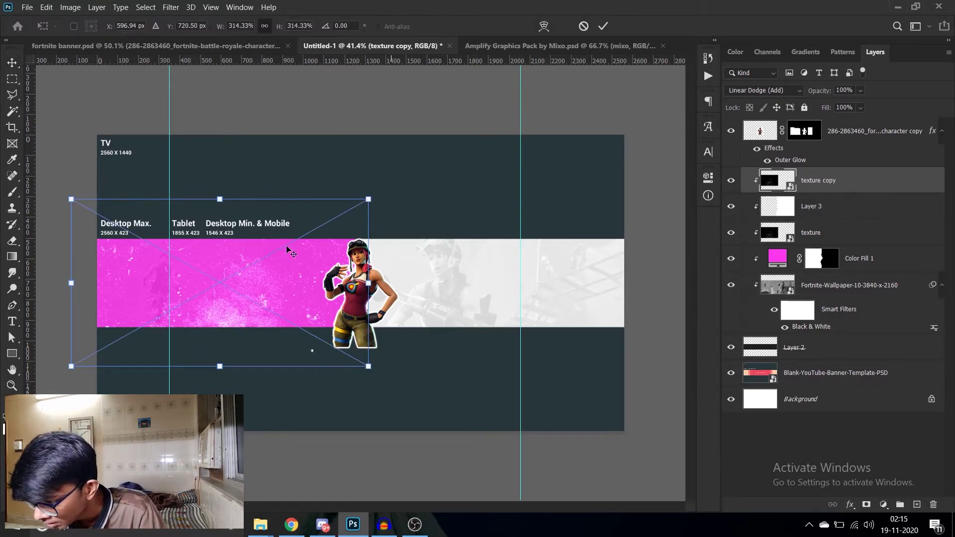
drag(261, 282, 521, 275)
key(Return)
- Apply a first Hue/Saturation smart filter to the texture copy
key(ctrl+u)
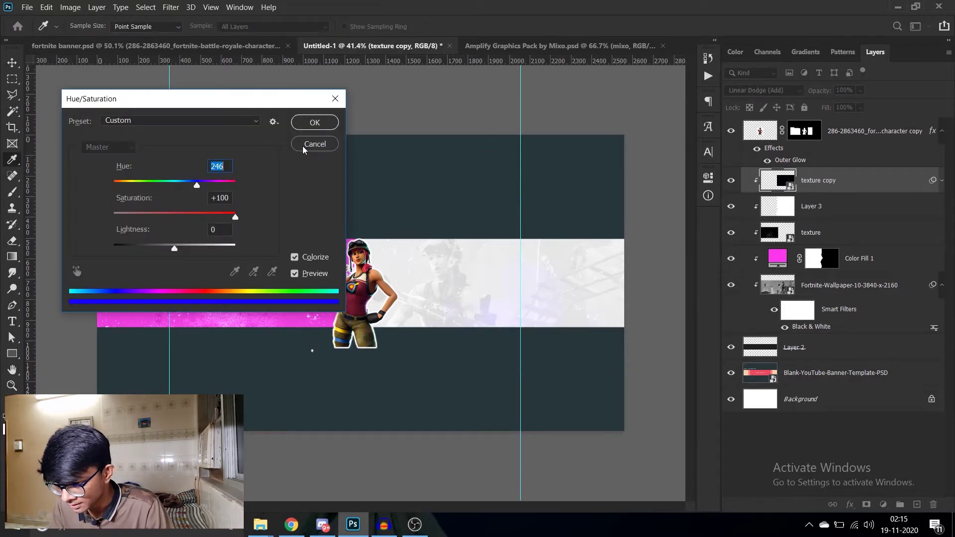
click(305, 145)
scroll(532, 317, up, 2)
scroll(532, 317, up, 1)
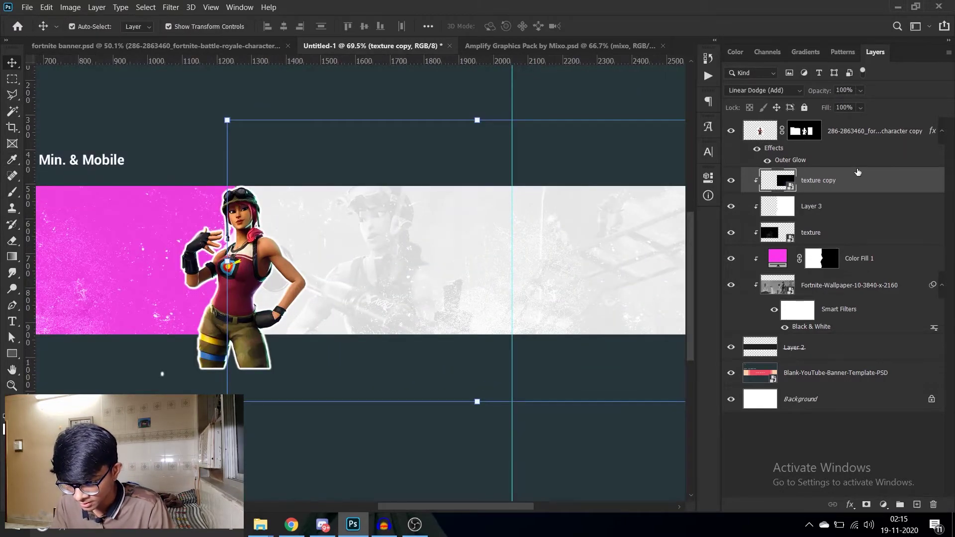
click(849, 504)
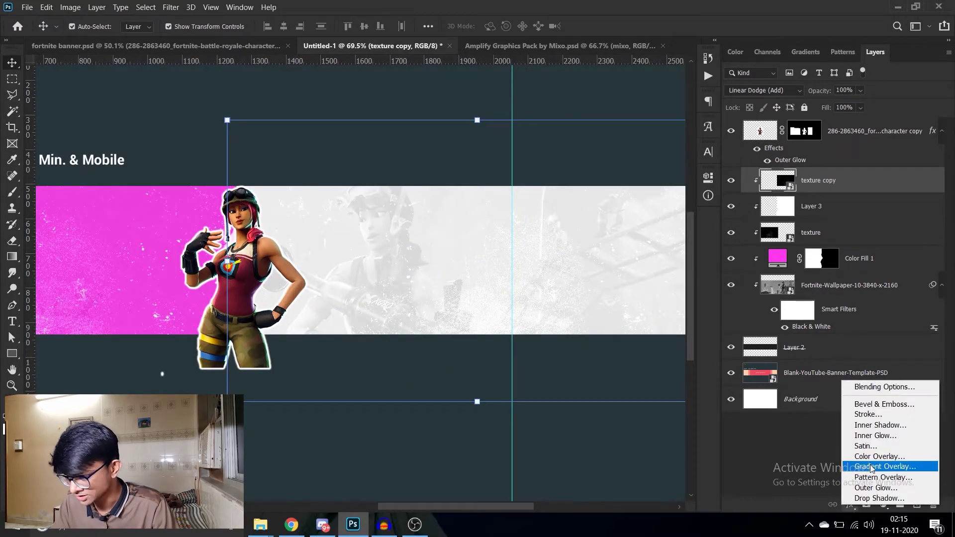
click(847, 199)
- Colorize the texture copy at a hue of about 145 and set Subtract blending
key(ctrl+u)
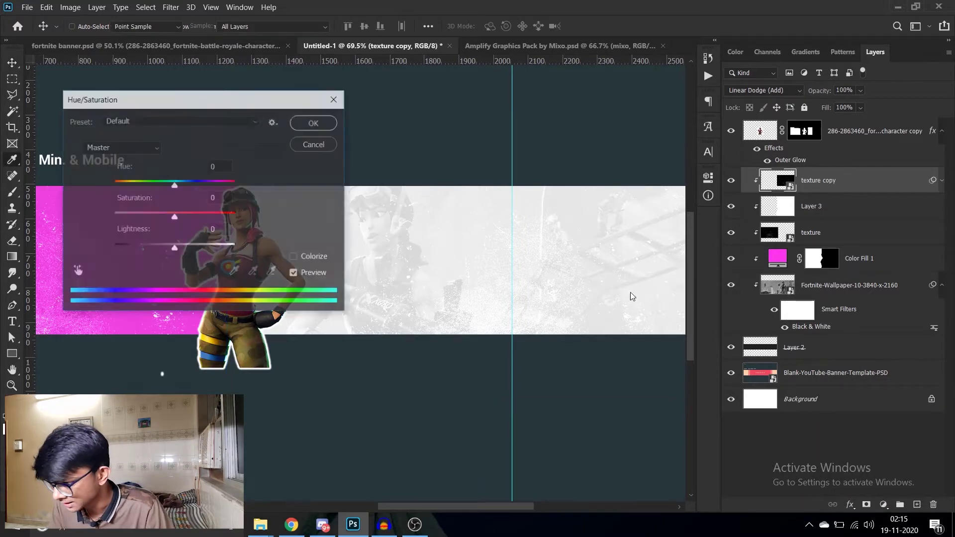
click(295, 258)
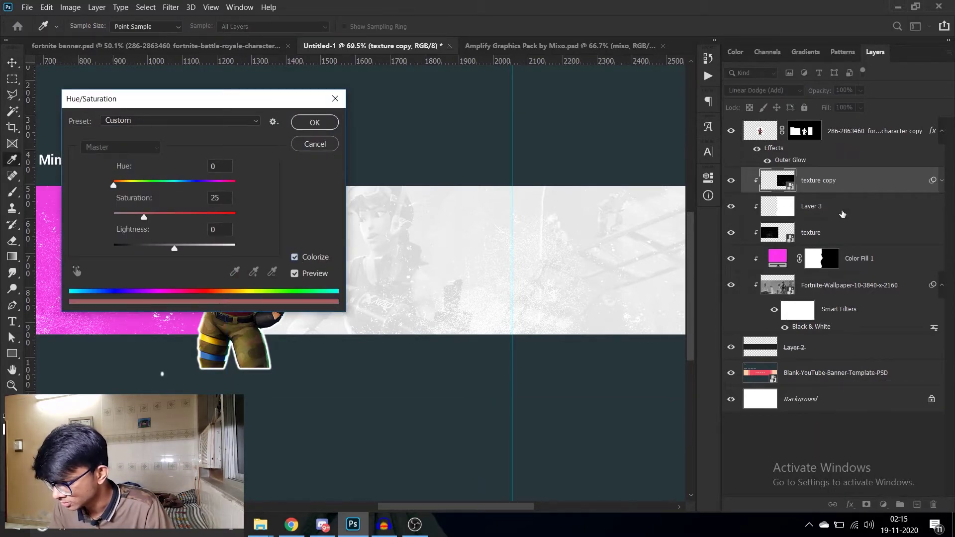
drag(114, 187, 173, 188)
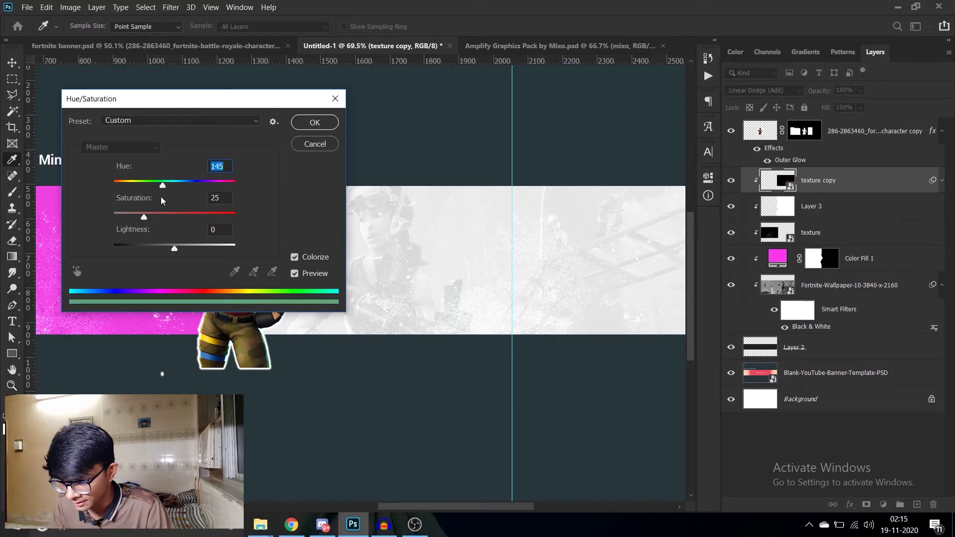
drag(168, 217, 184, 218)
click(315, 123)
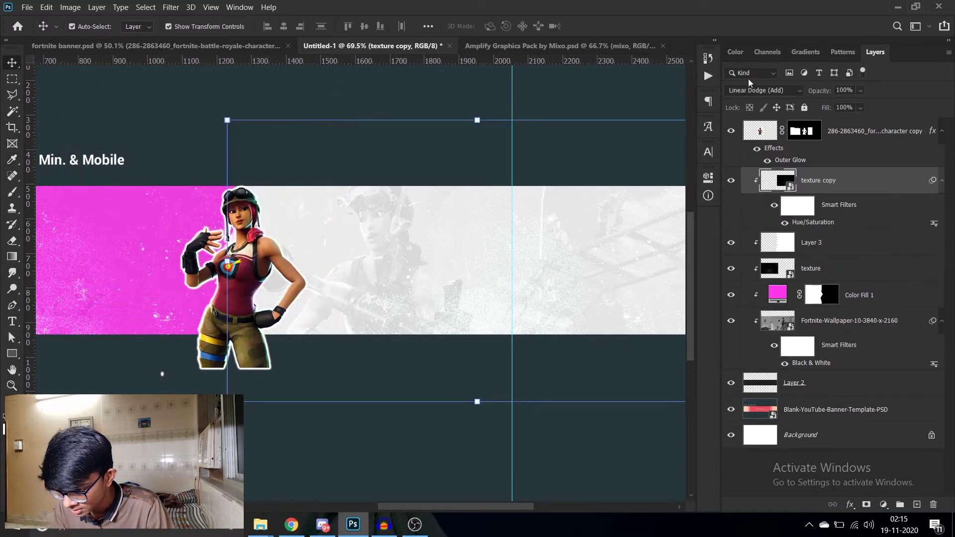
click(748, 91)
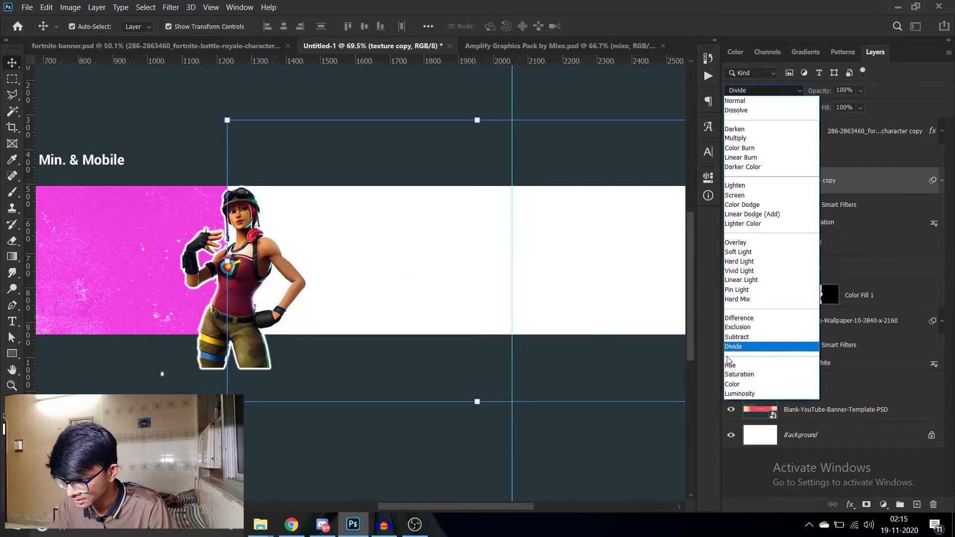
click(736, 337)
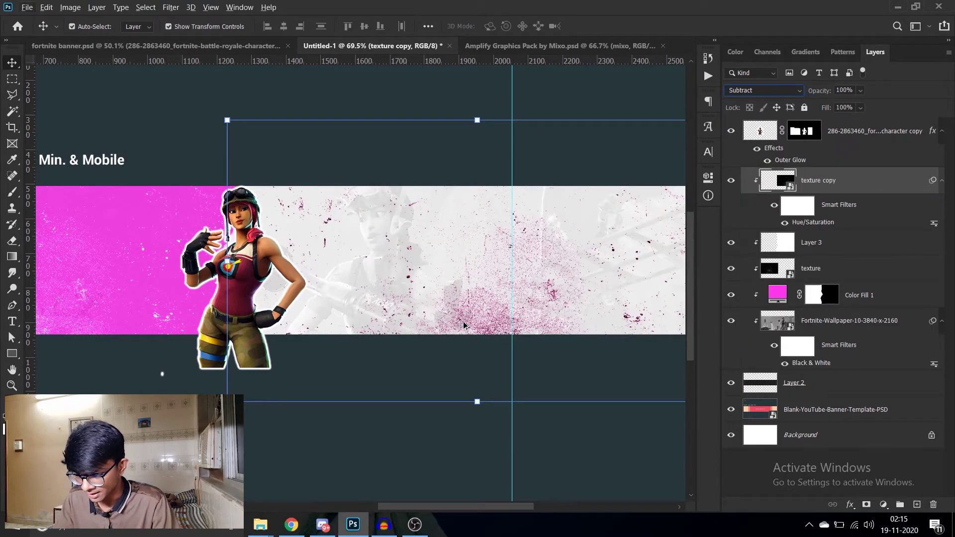
- Add a second Hue/Saturation filter to texture copy with Hue -27 and Saturation +12
click(494, 345)
key(ctrl+0)
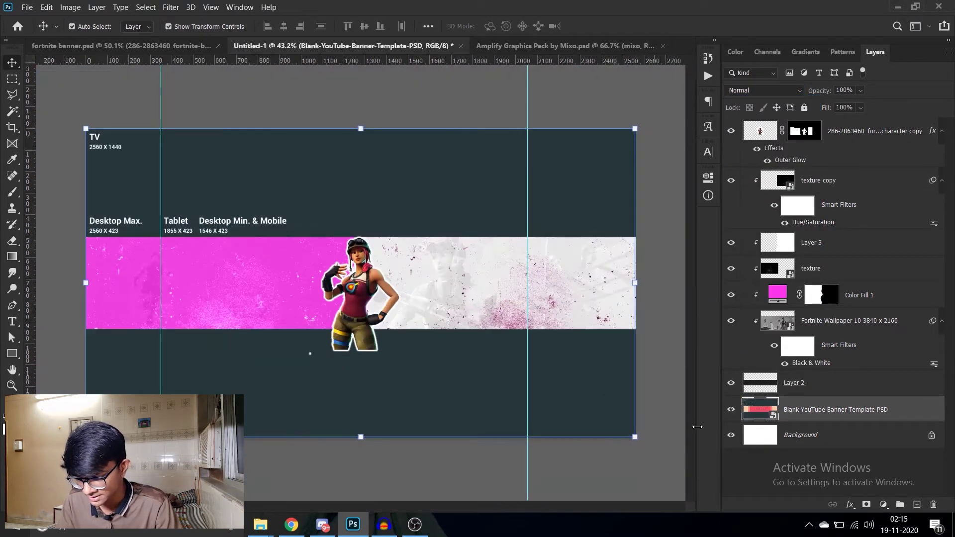
click(832, 272)
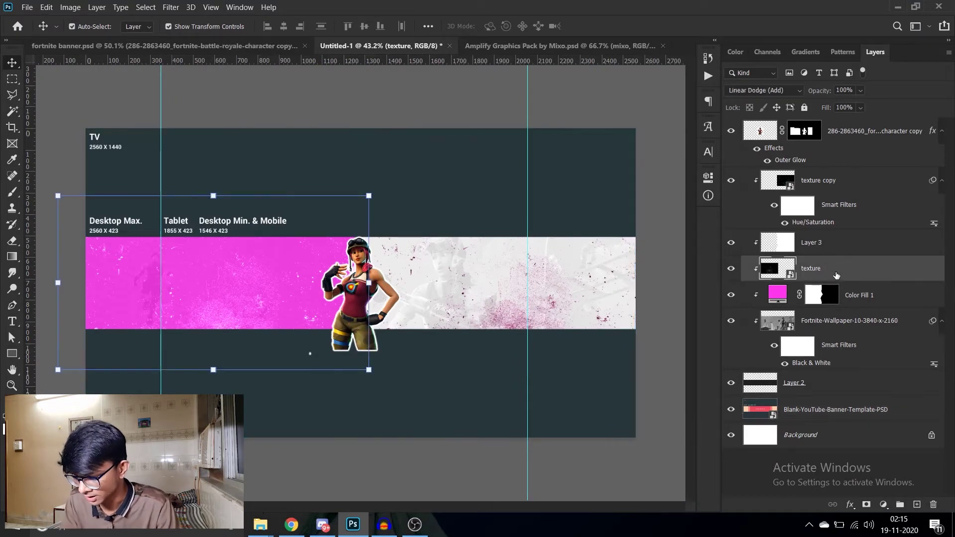
click(875, 193)
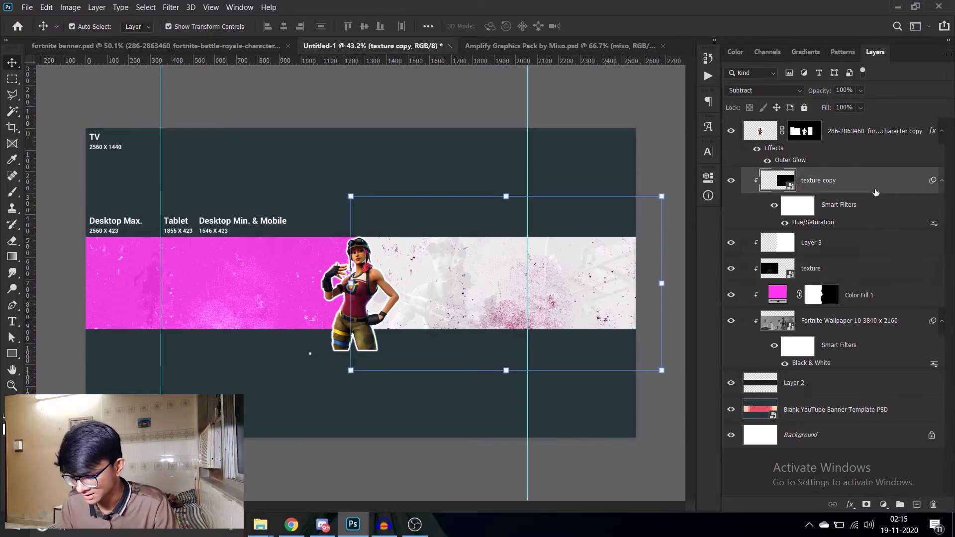
key(u)
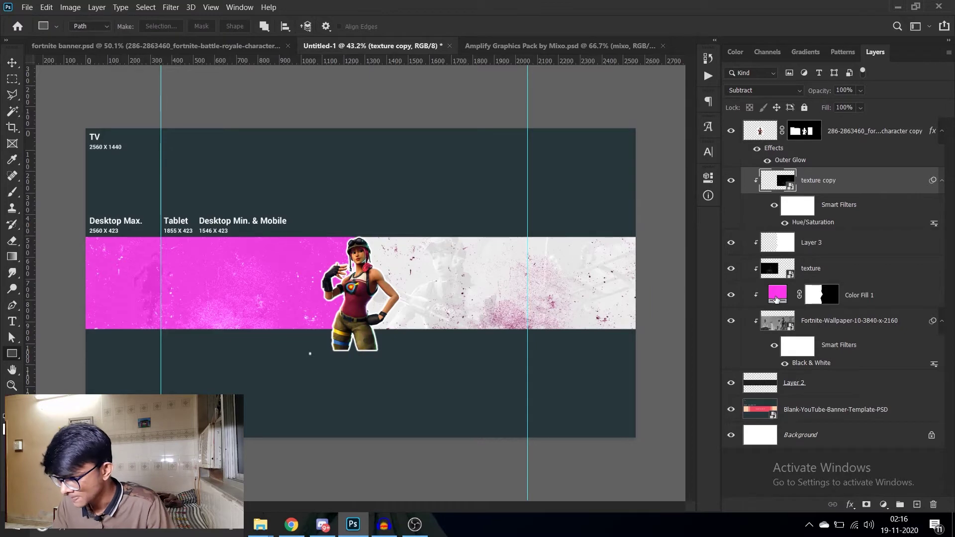
key(ctrl+u)
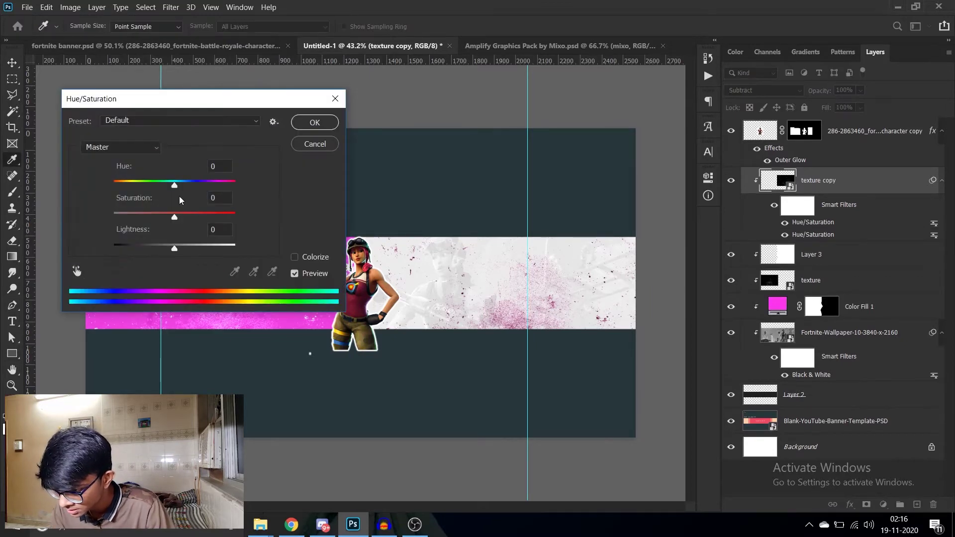
mouse_move(175, 186)
mouse_down()
mouse_move(143, 187)
mouse_move(178, 186)
mouse_move(149, 187)
mouse_move(159, 186)
mouse_up()
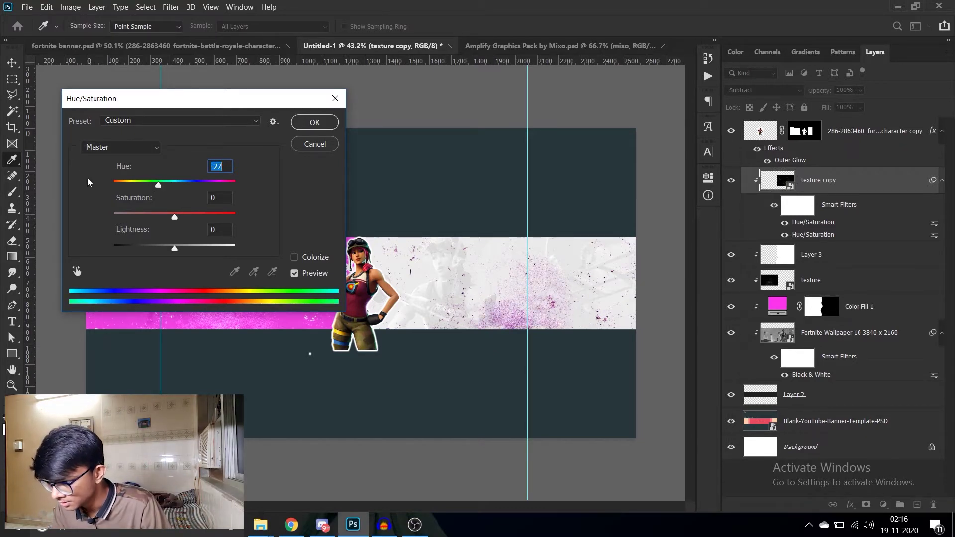
mouse_move(174, 217)
mouse_down()
mouse_move(192, 217)
mouse_move(182, 217)
mouse_up()
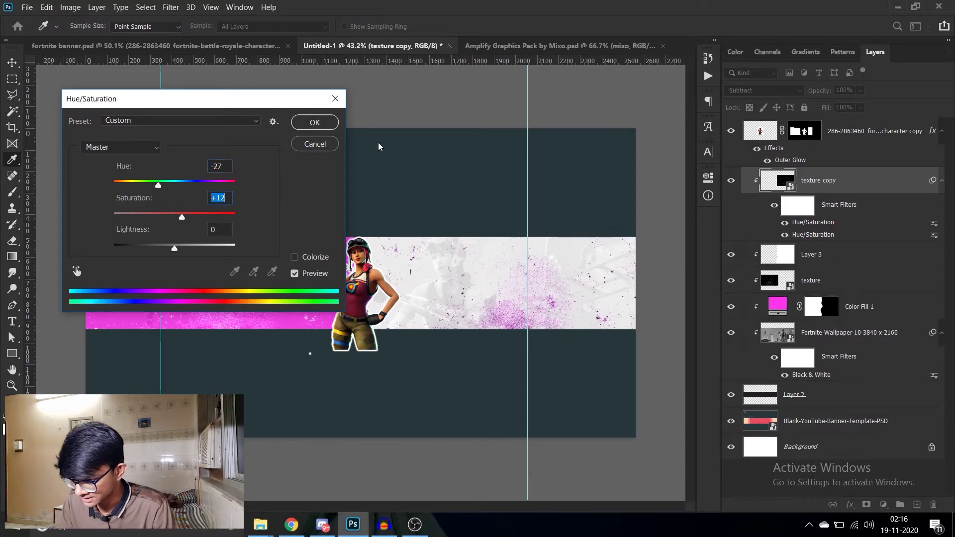
click(329, 124)
- Enlarge the texture copy to about 492% with Free Transform
key(u)
key(ctrl+t)
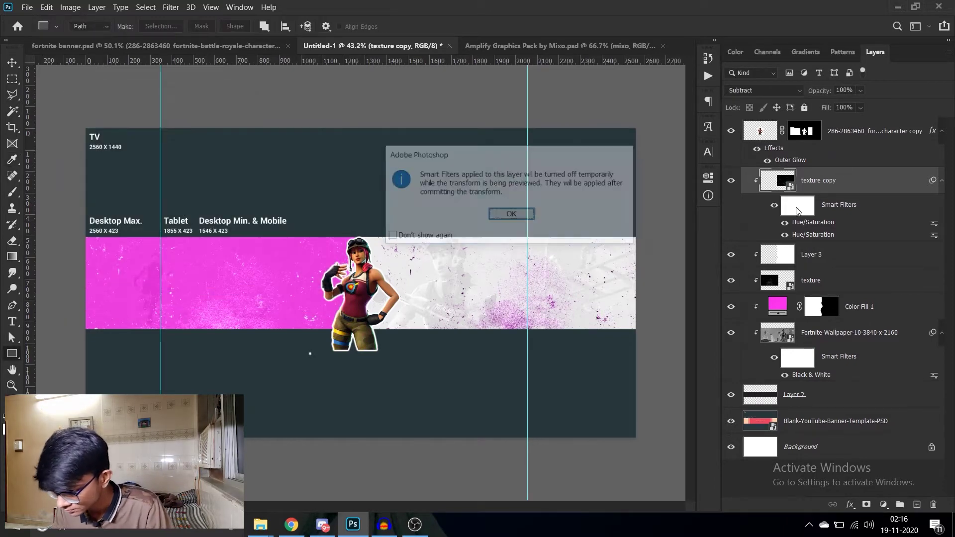
click(528, 220)
key(ctrl+minus)
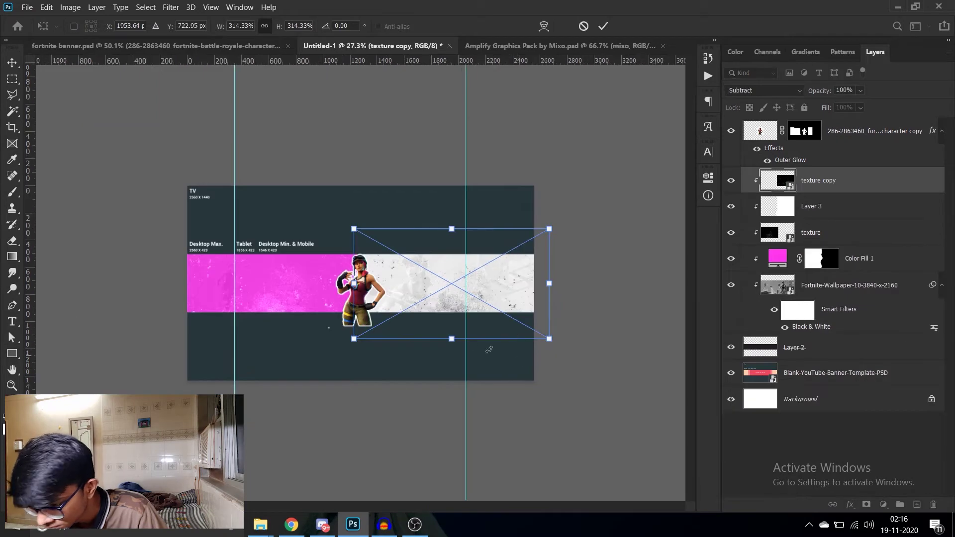
mouse_move(452, 340)
mouse_down()
mouse_move(454, 371)
mouse_move(461, 299)
mouse_up()
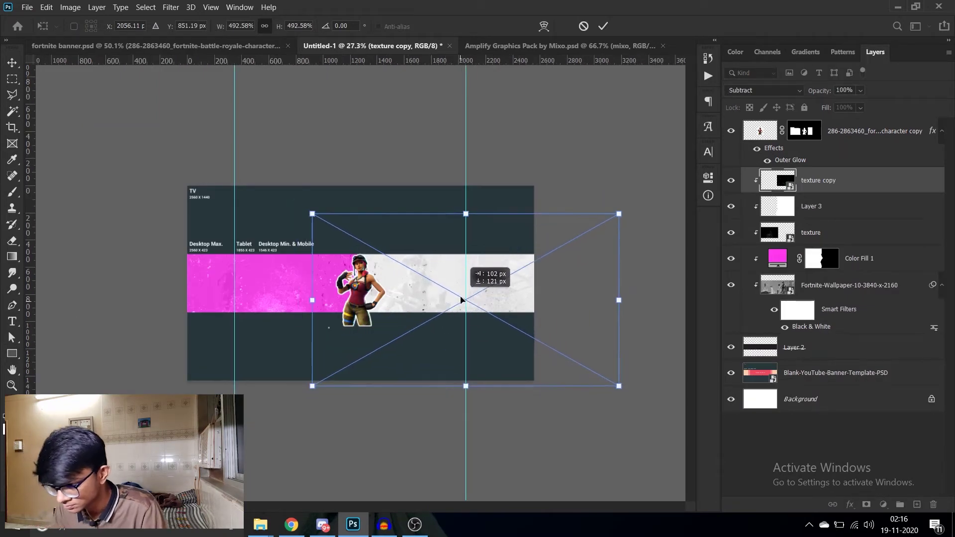
key(Return)
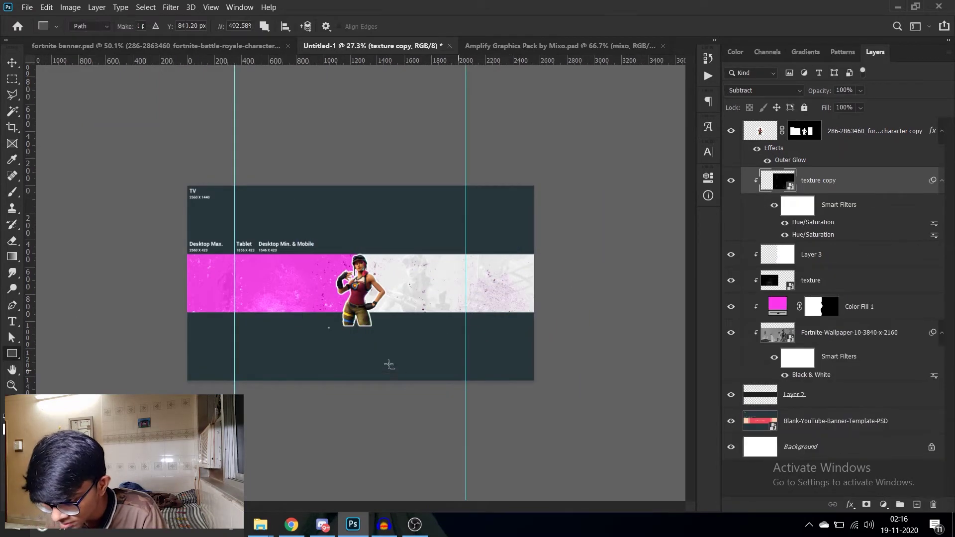
key(ctrl+0)
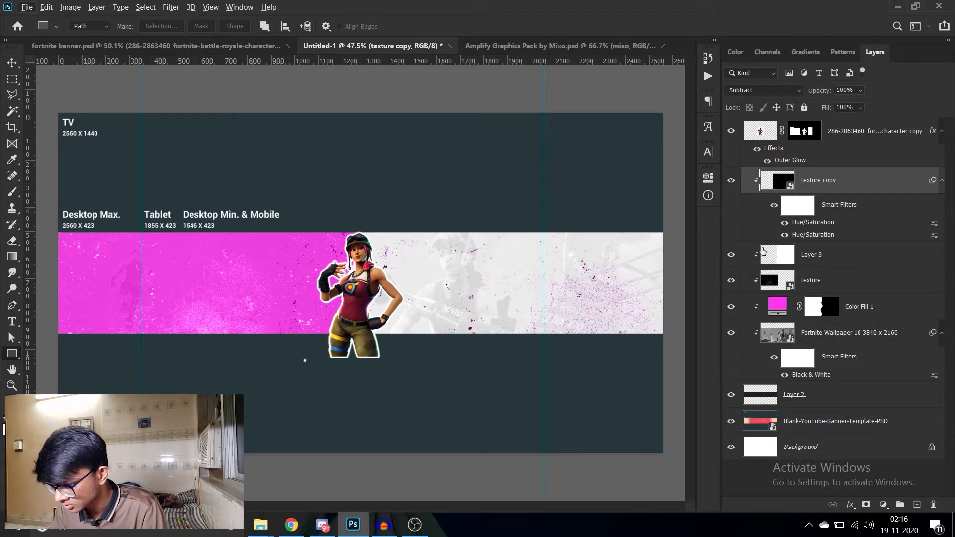
- Hide the first Hue/Saturation filter and add a white layer mask to texture copy
key(e)
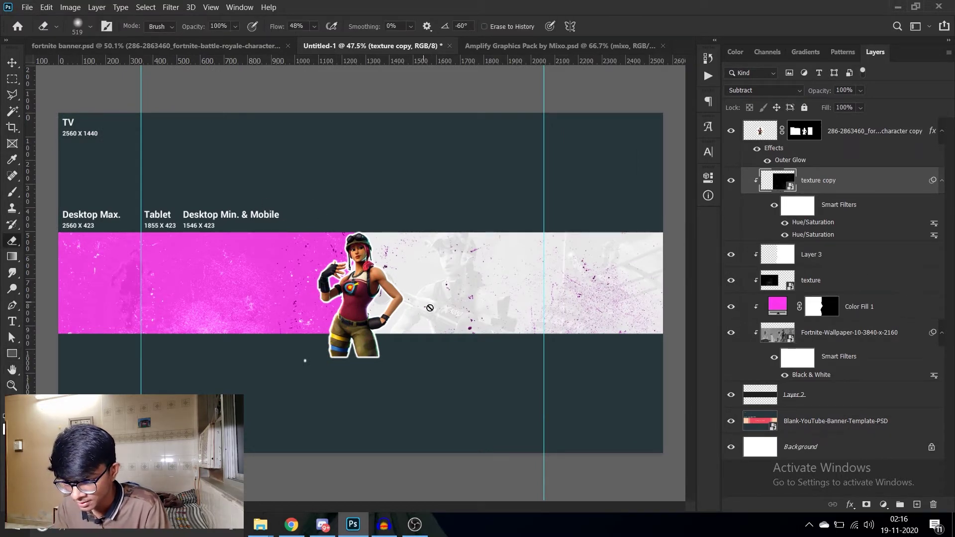
key(b)
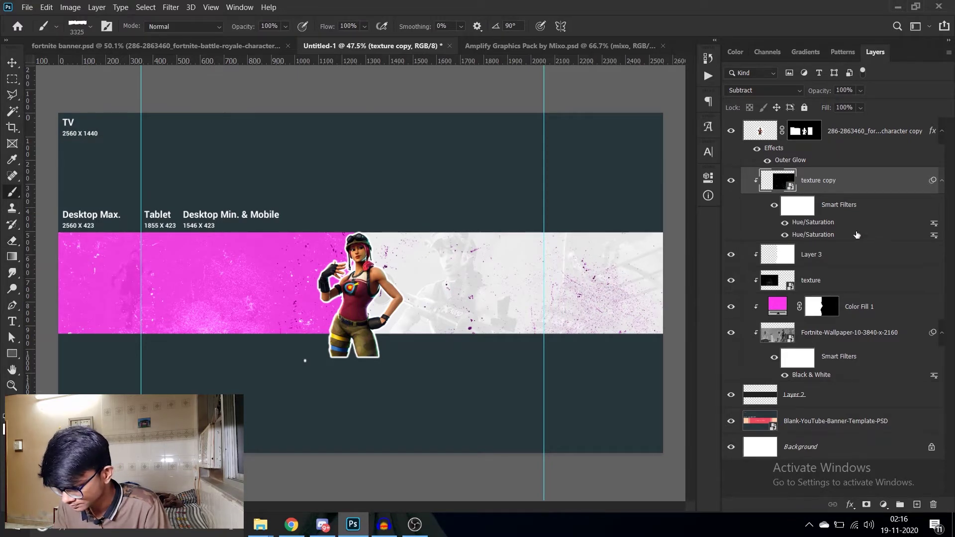
click(785, 222)
alt+scroll(283, 266, down, 2)
alt+scroll(252, 317, up, 3)
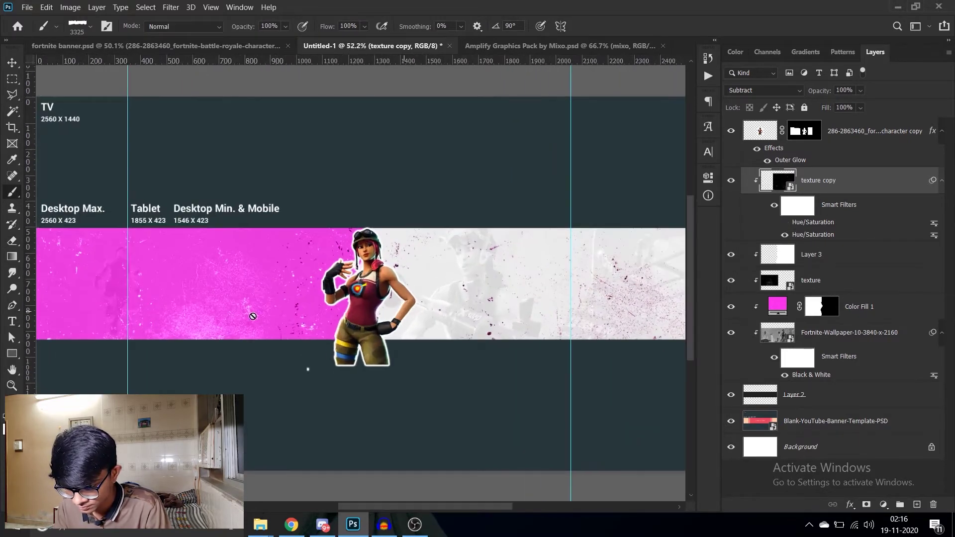
right_click(870, 184)
key(Escape)
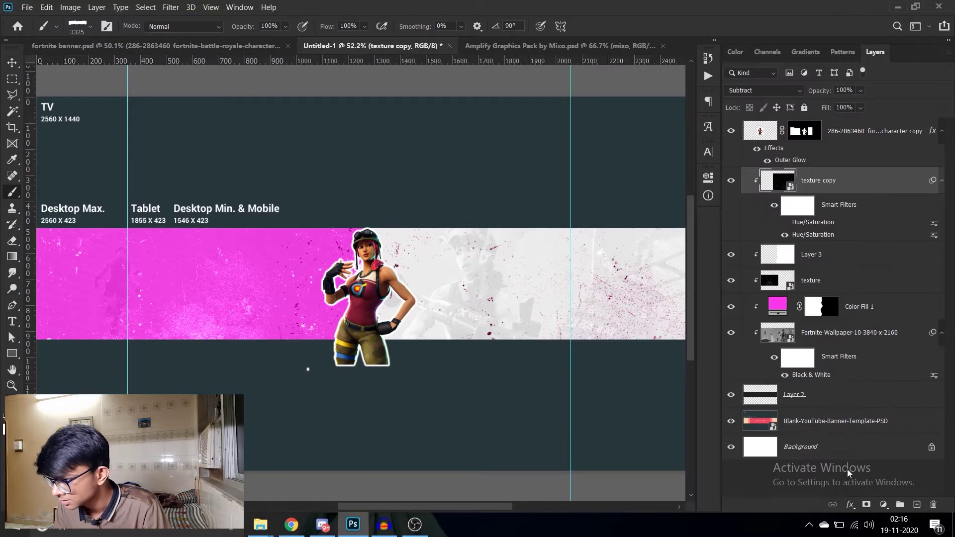
click(867, 506)
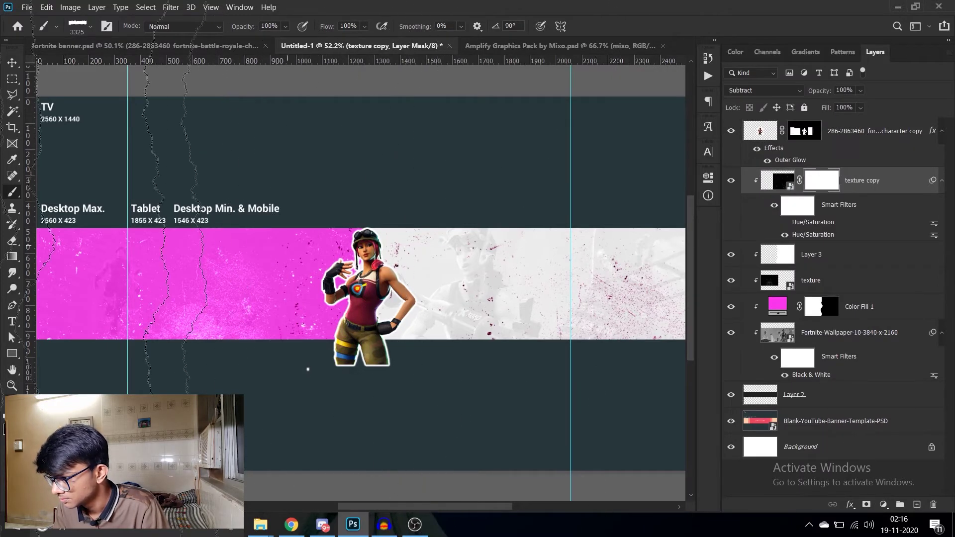
- Paint black with a ~783 px soft round brush to mask splatter around the character
click(91, 27)
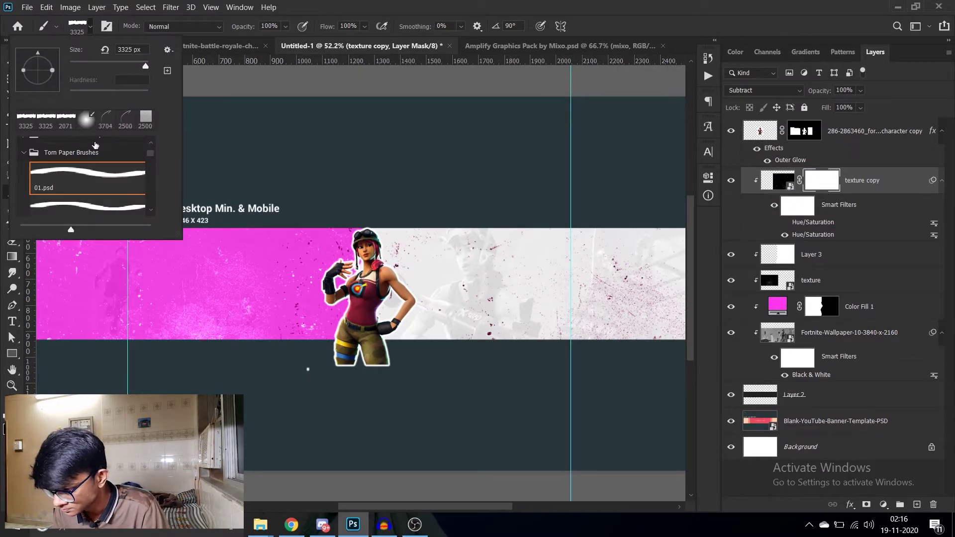
double_click(86, 119)
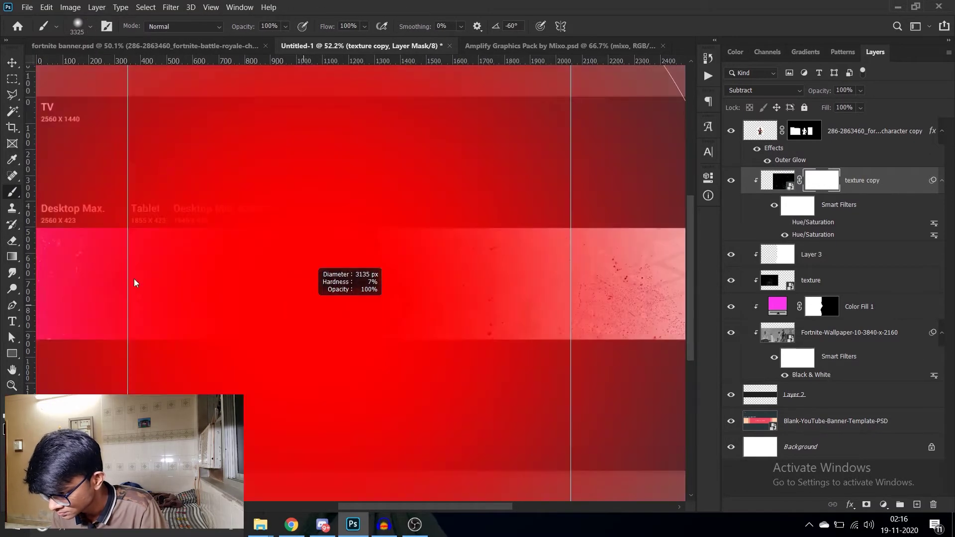
drag(135, 283, 308, 370)
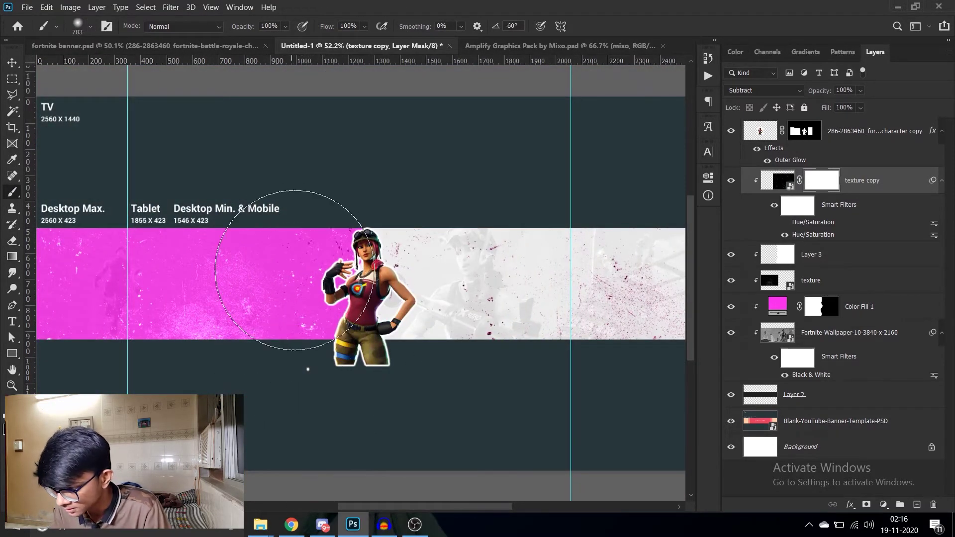
drag(294, 270, 323, 204)
alt+click(862, 163)
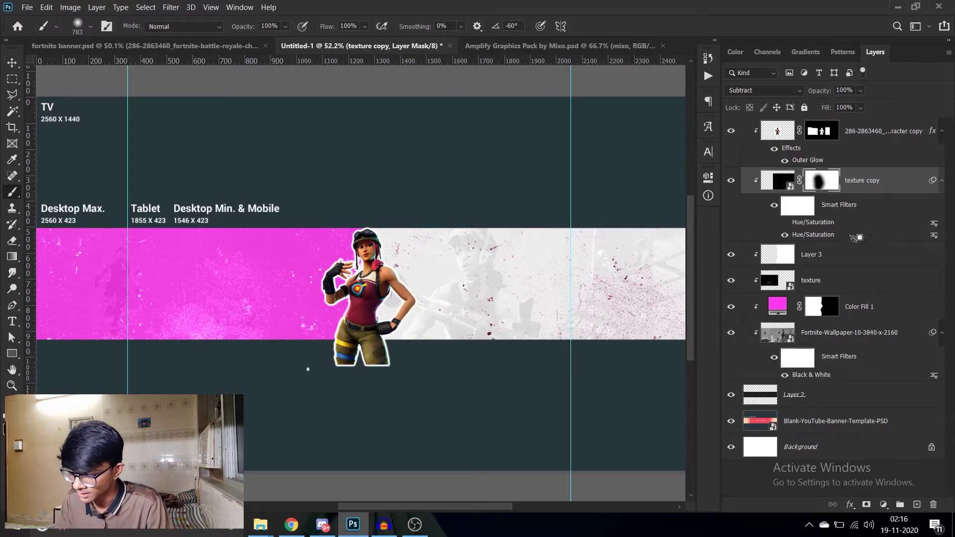
scroll(319, 348, down, 2)
- Add a text layer reading DAMA in Another Danger - Demo, left of the character
key(v)
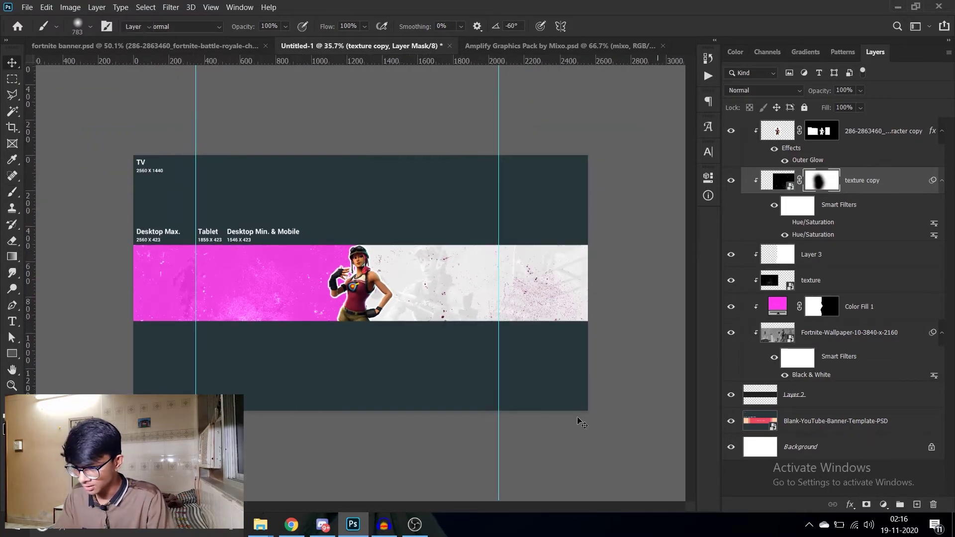
key(ctrl+alt+a)
key(ctrl+minus)
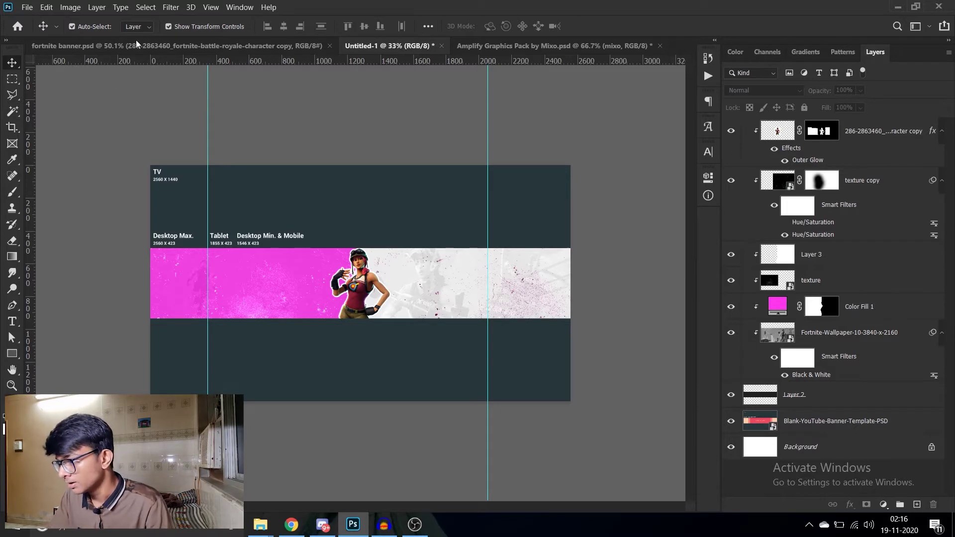
key(t)
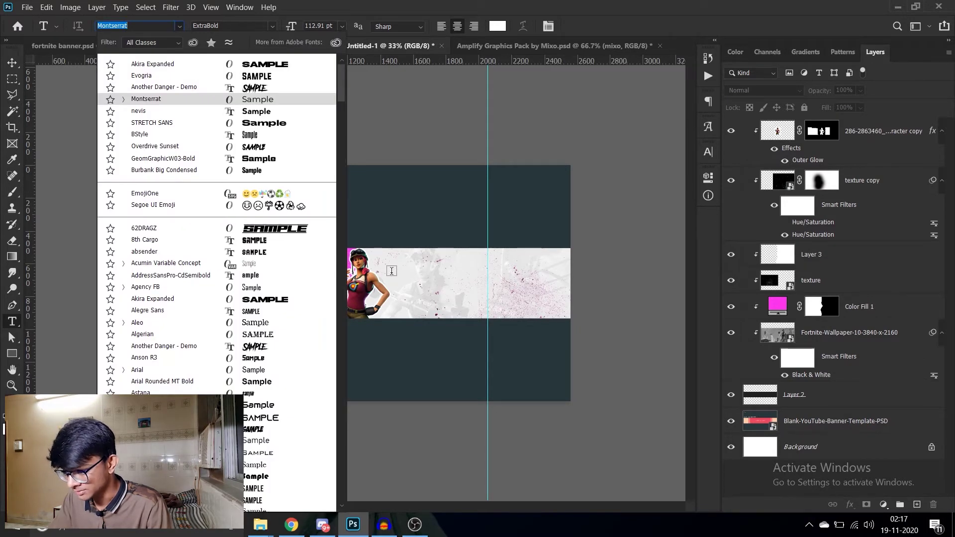
text(another)
key(Return)
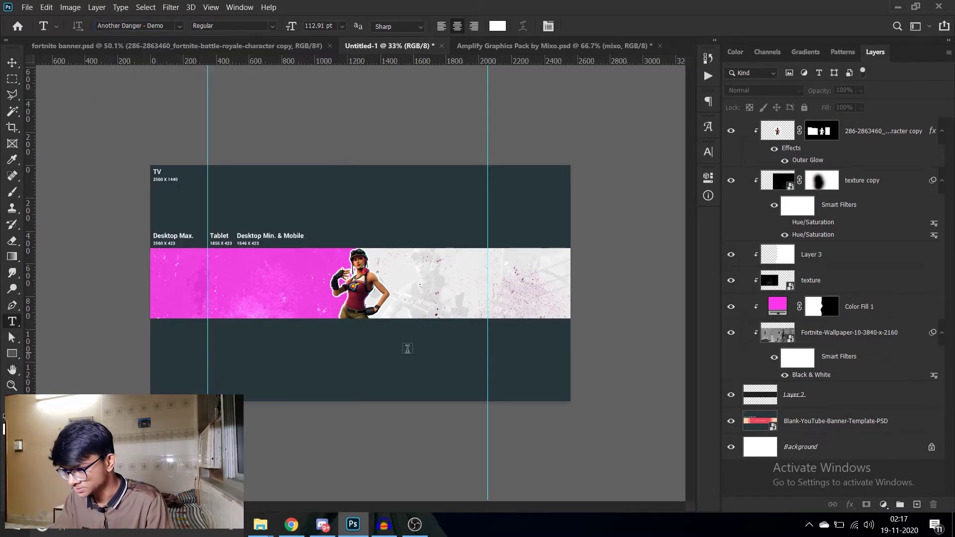
click(276, 293)
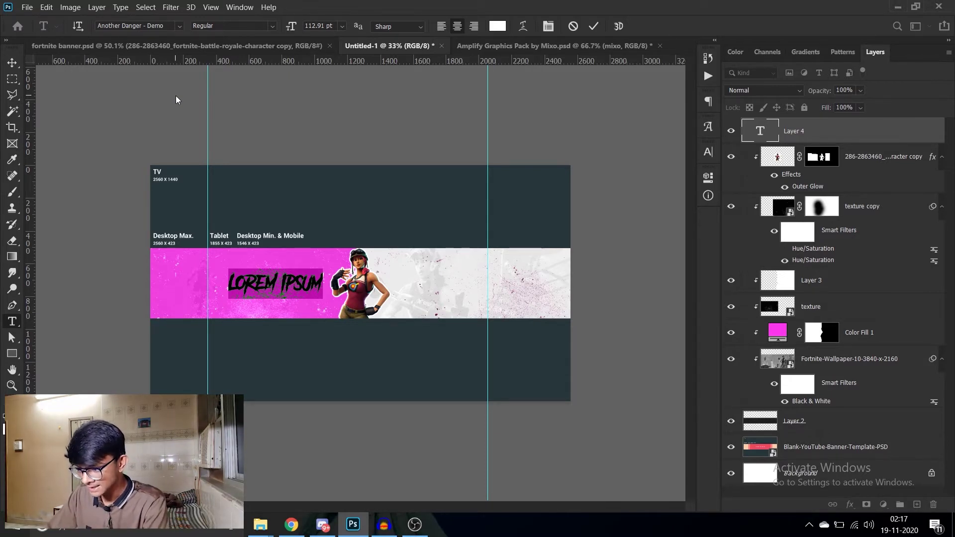
text(DA)
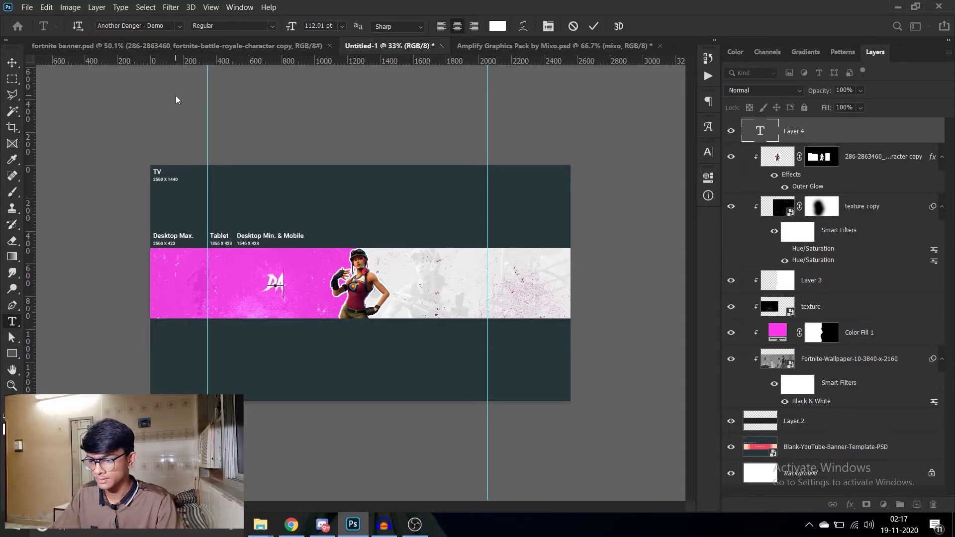
text(MA)
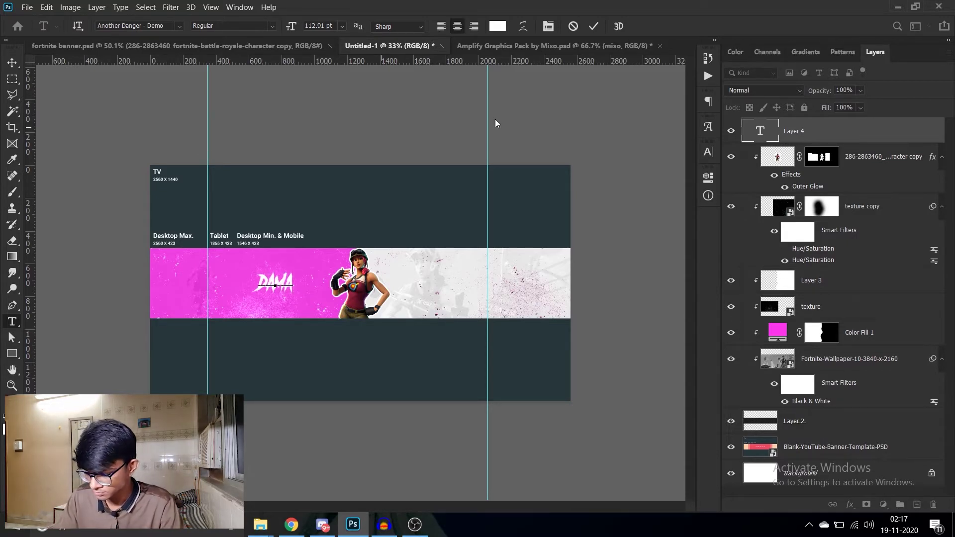
- Scale the DAMA text up to about 1305% and clip it into the banner below the character
click(10, 63)
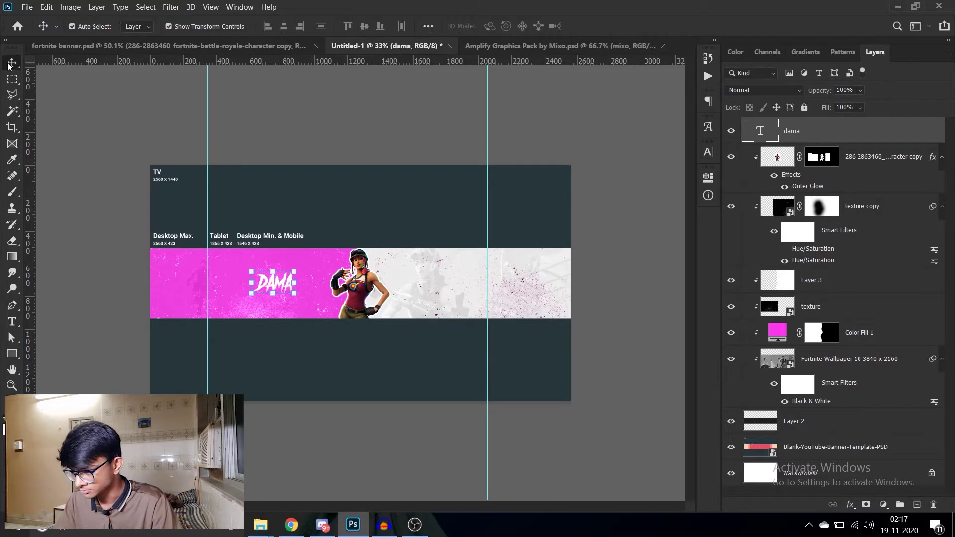
key(ctrl+t)
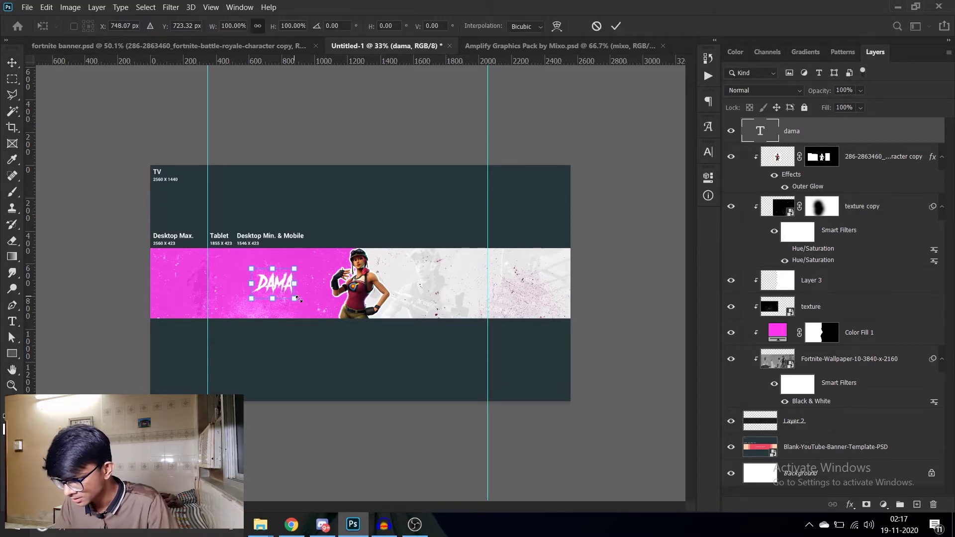
mouse_move(295, 293)
mouse_down()
mouse_move(569, 433)
mouse_move(545, 477)
mouse_up()
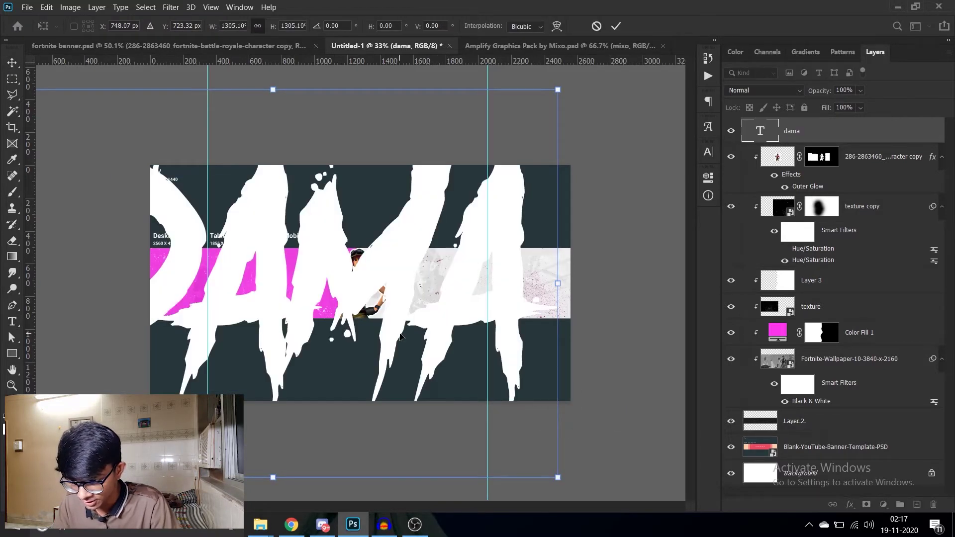
drag(381, 333, 369, 334)
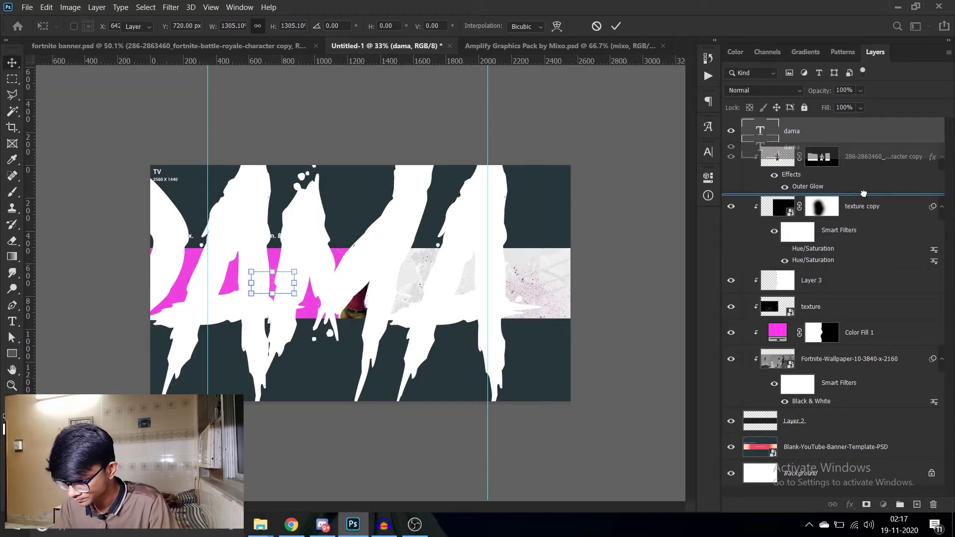
drag(862, 196, 874, 190)
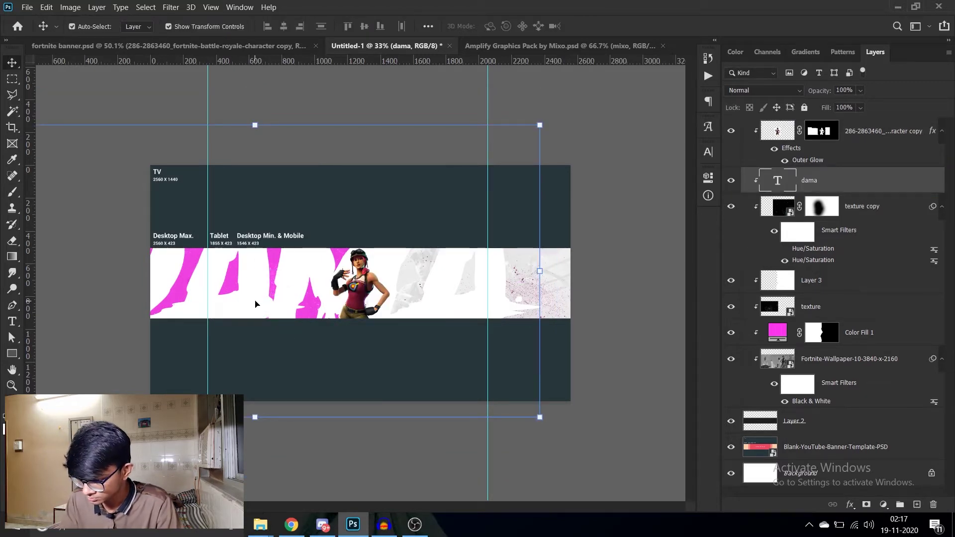
drag(255, 304, 247, 284)
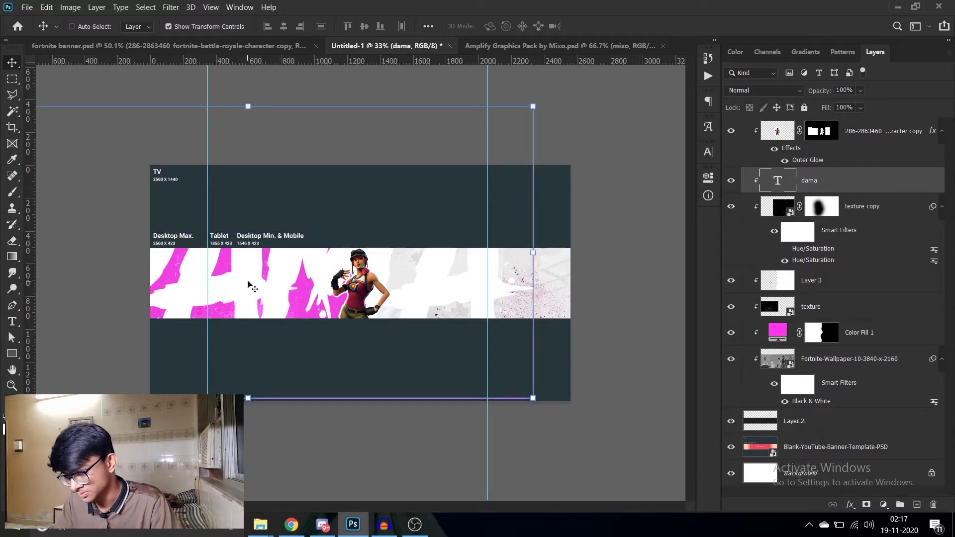
- Rescale the dama text to about 132%, shift it right, and add a white layer mask
key(ctrl+t)
scroll(522, 319, down, 3)
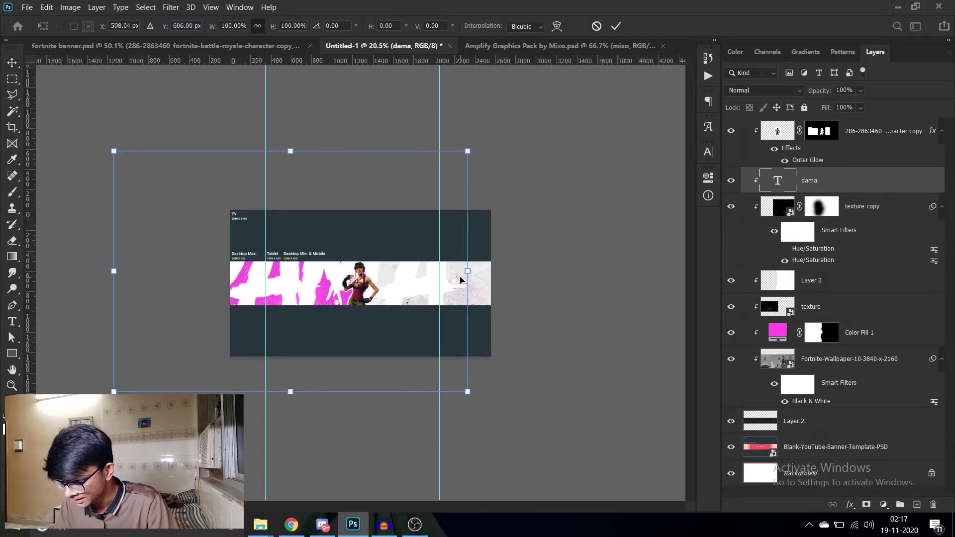
drag(470, 271, 522, 271)
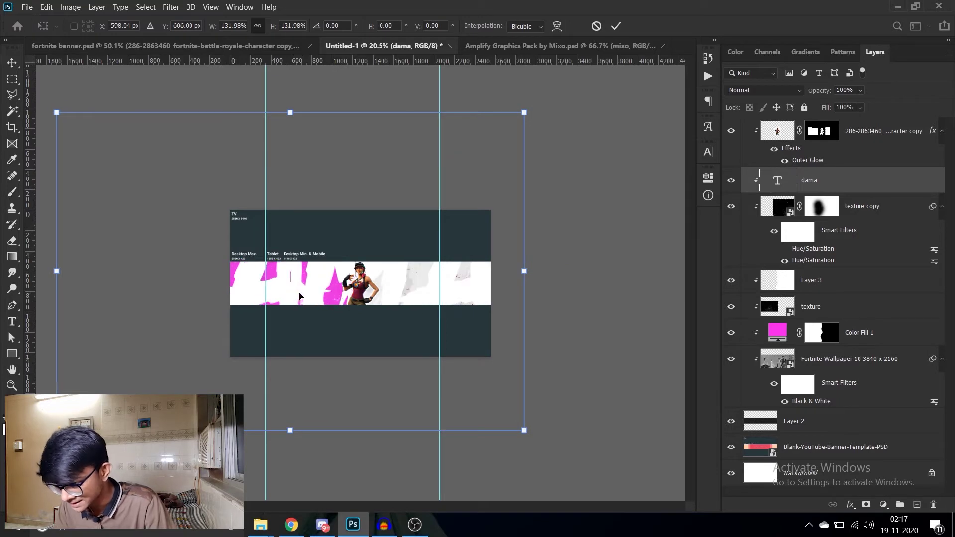
drag(303, 297, 352, 296)
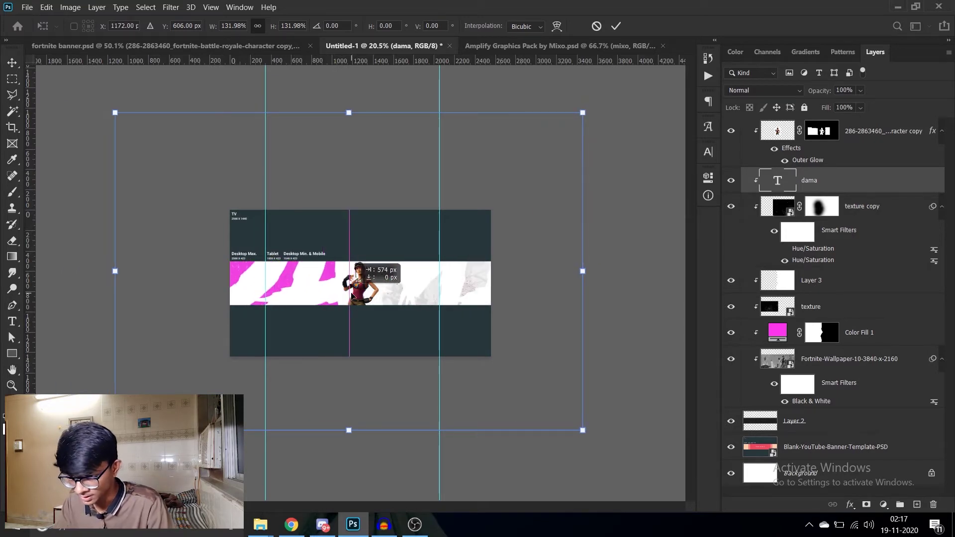
key(Return)
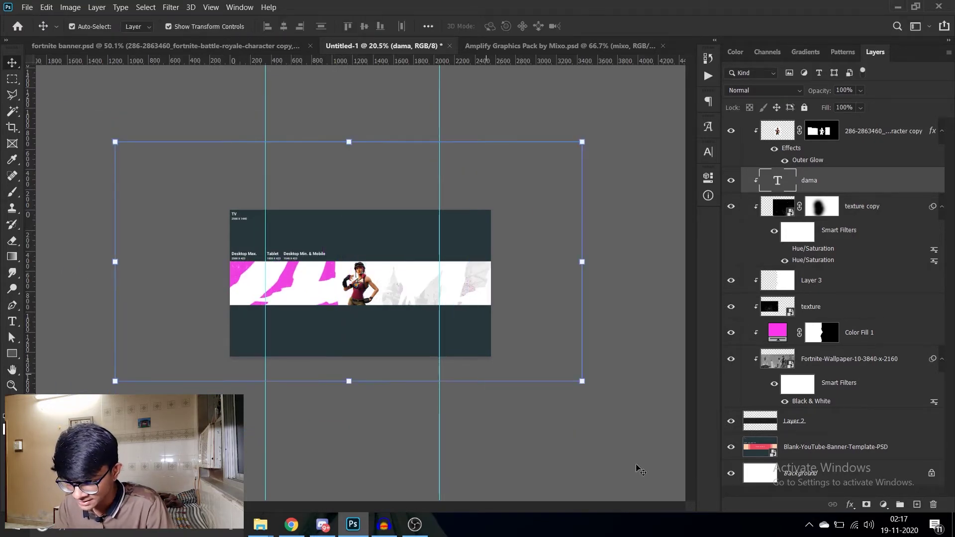
ctrl+click(926, 187)
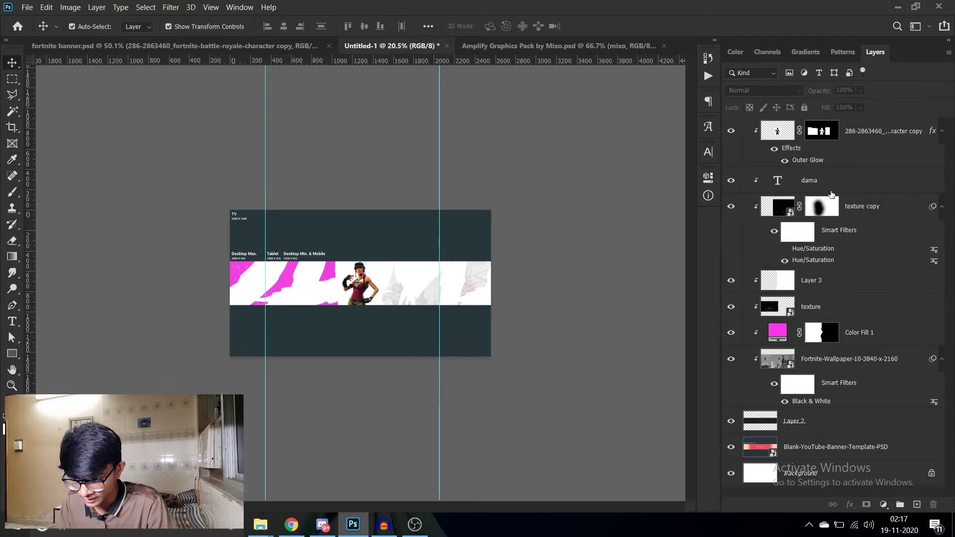
click(834, 185)
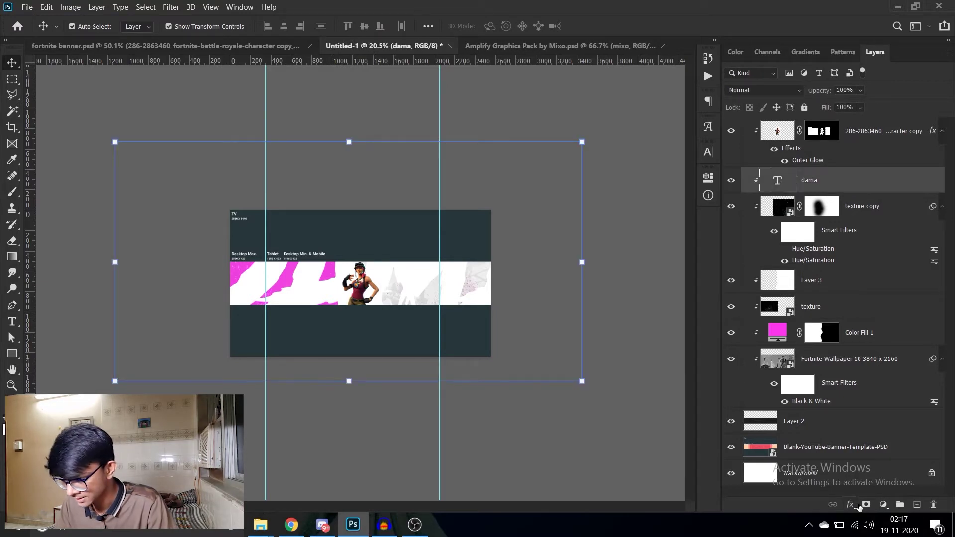
click(866, 505)
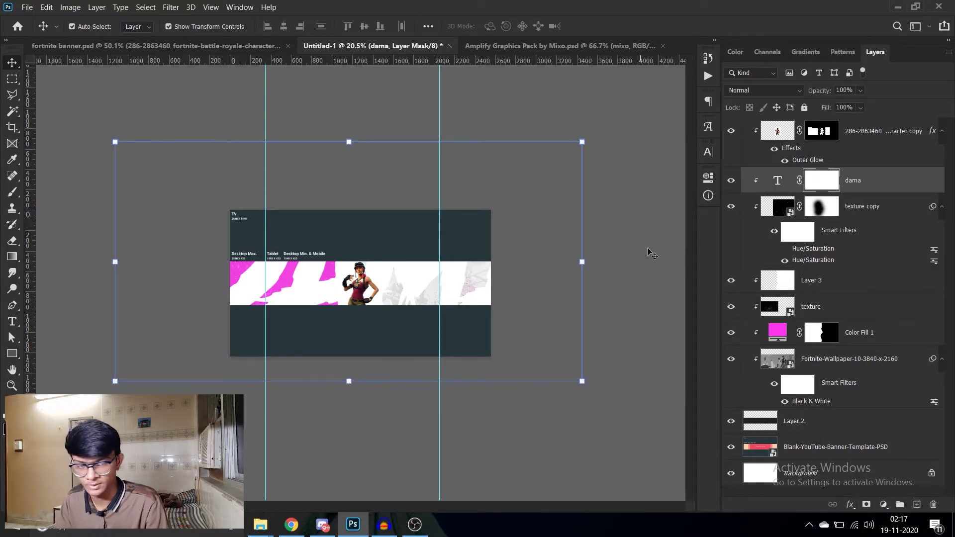
click(597, 343)
scroll(349, 284, up, 2)
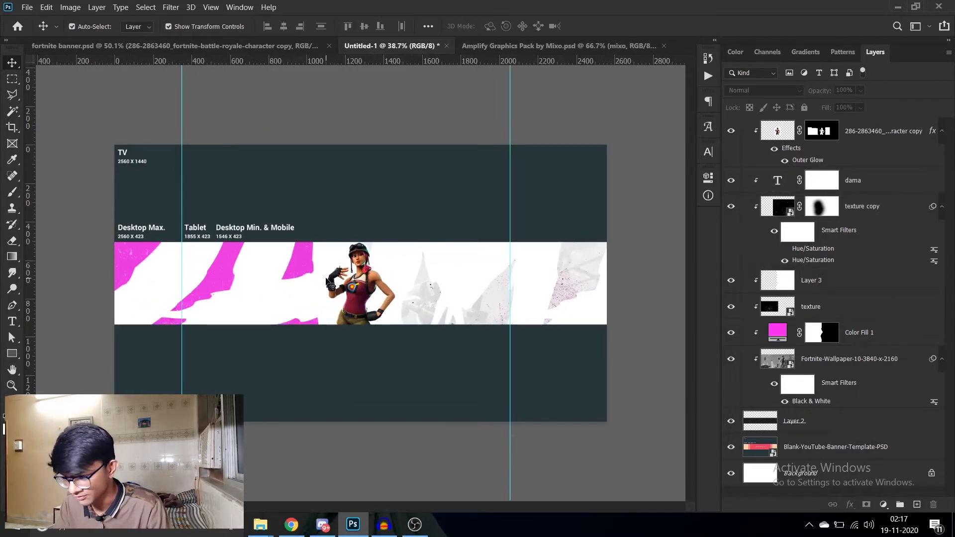
scroll(348, 351, down, 2)
scroll(358, 348, up, 1)
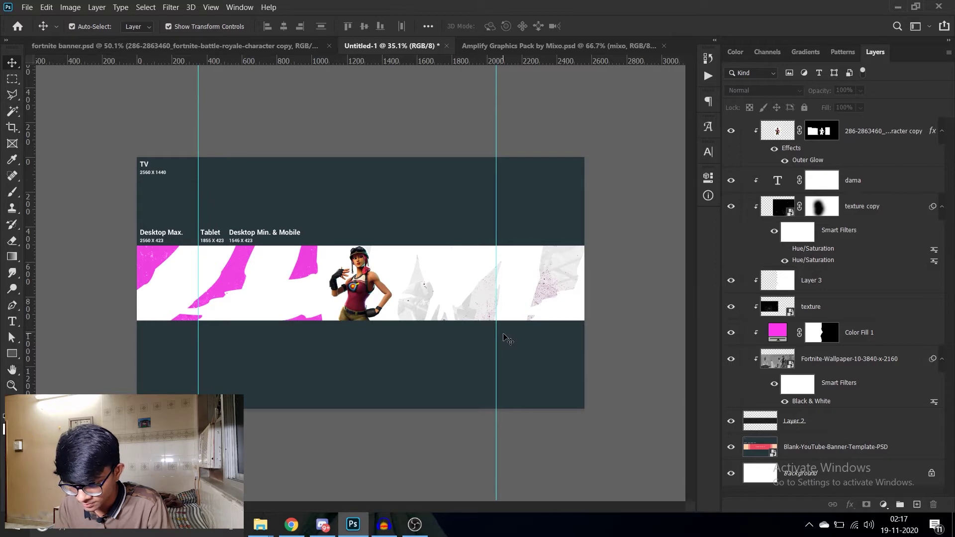
- Copy the Color Fill 1 mask onto the dama layer, replacing its existing mask
click(821, 337)
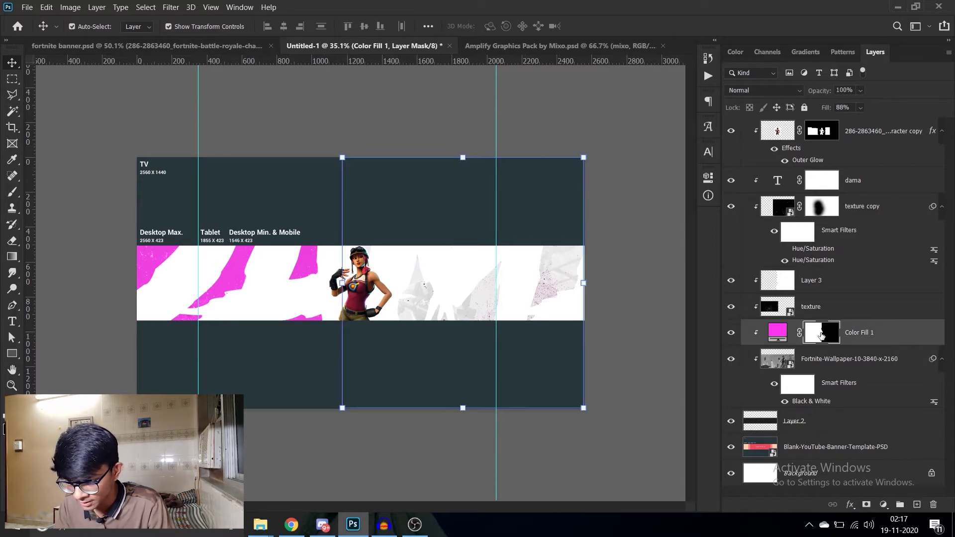
right_click(818, 337)
key(Escape)
drag(815, 336, 818, 184)
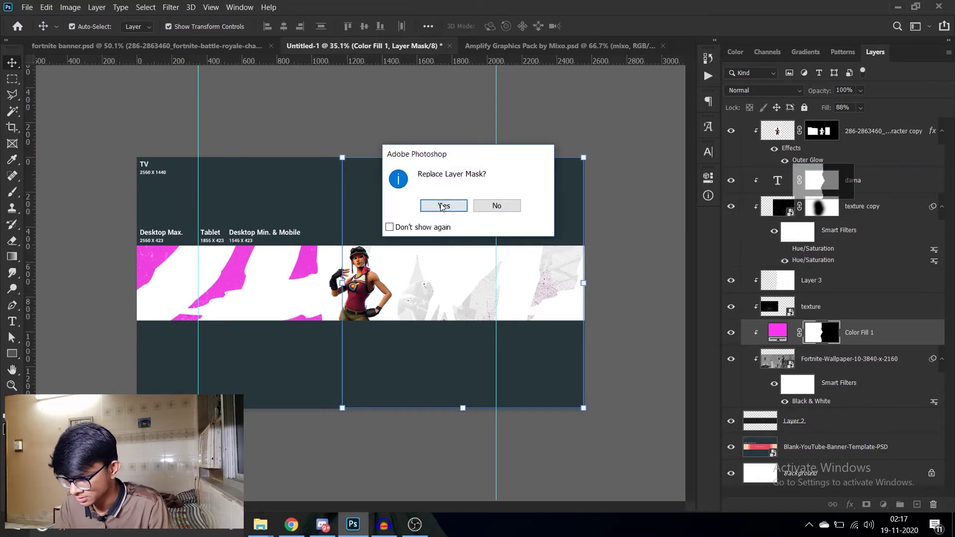
click(441, 206)
scroll(498, 313, down, 1)
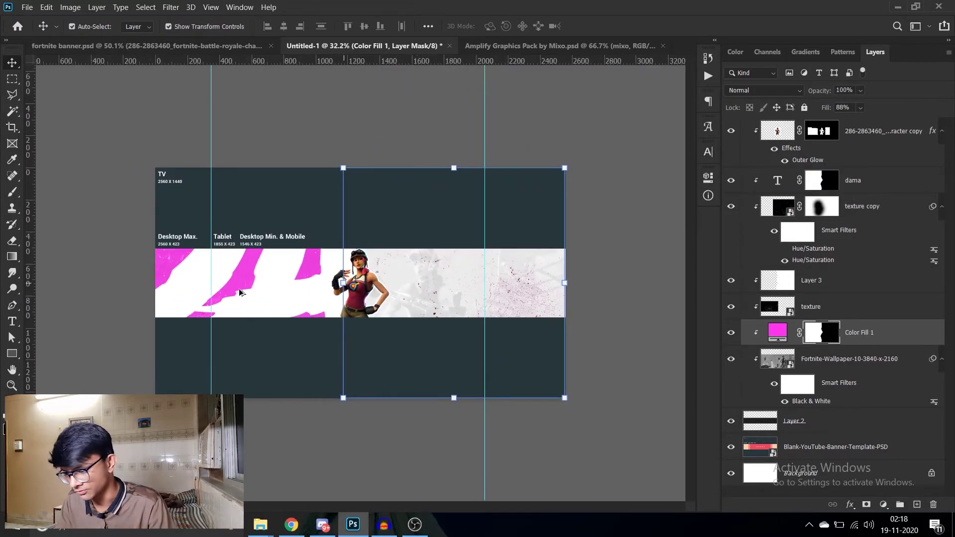
scroll(447, 339, down, 1)
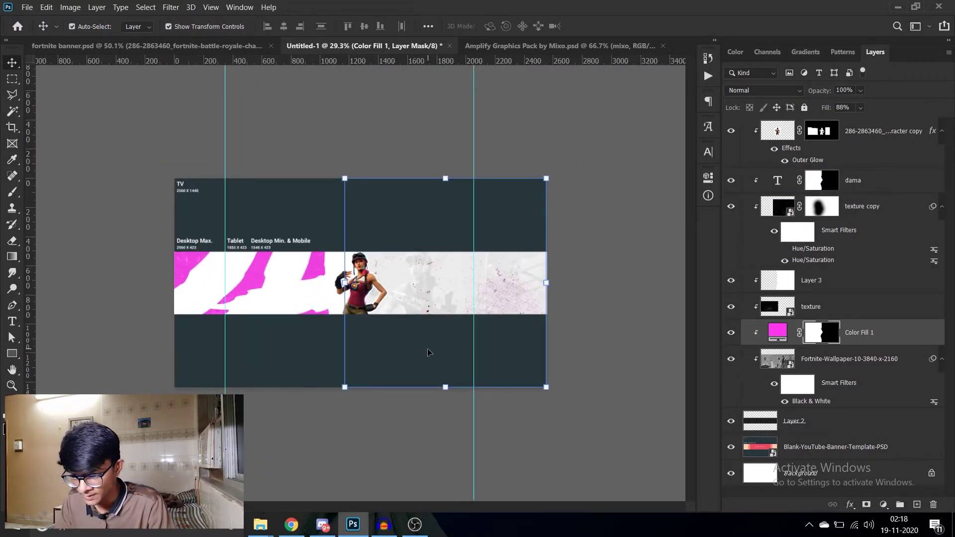
scroll(395, 390, down, 1)
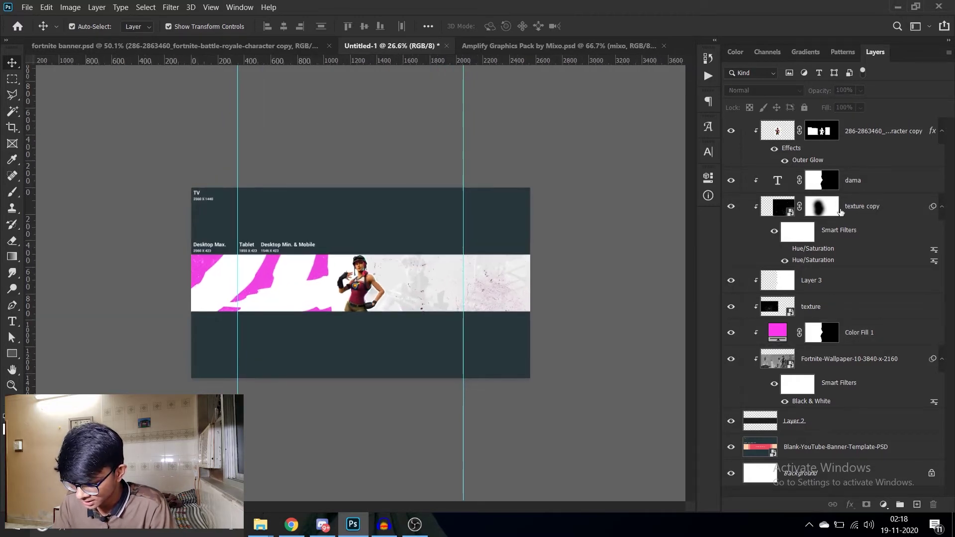
- Duplicate dama, clip the copy, and delete the copy's layer mask
click(866, 182)
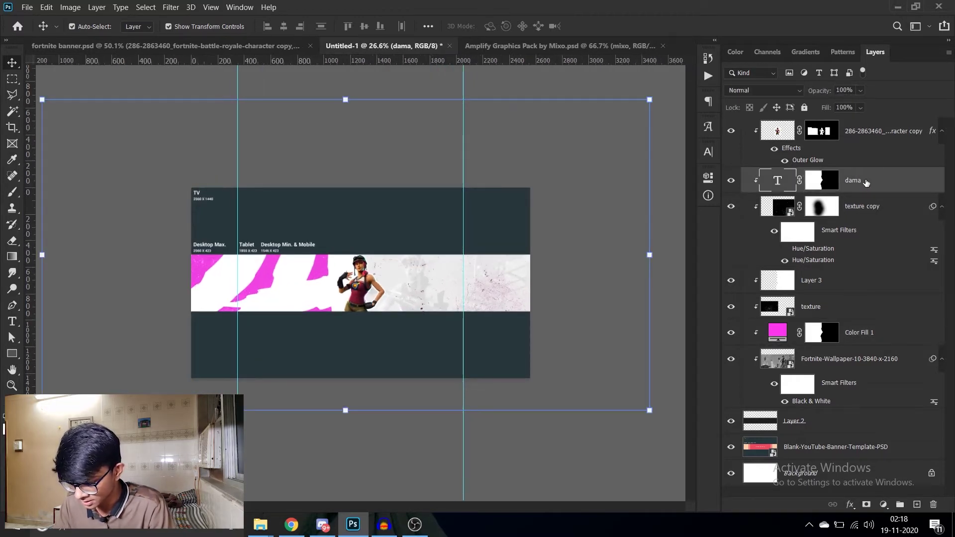
key(ctrl+j)
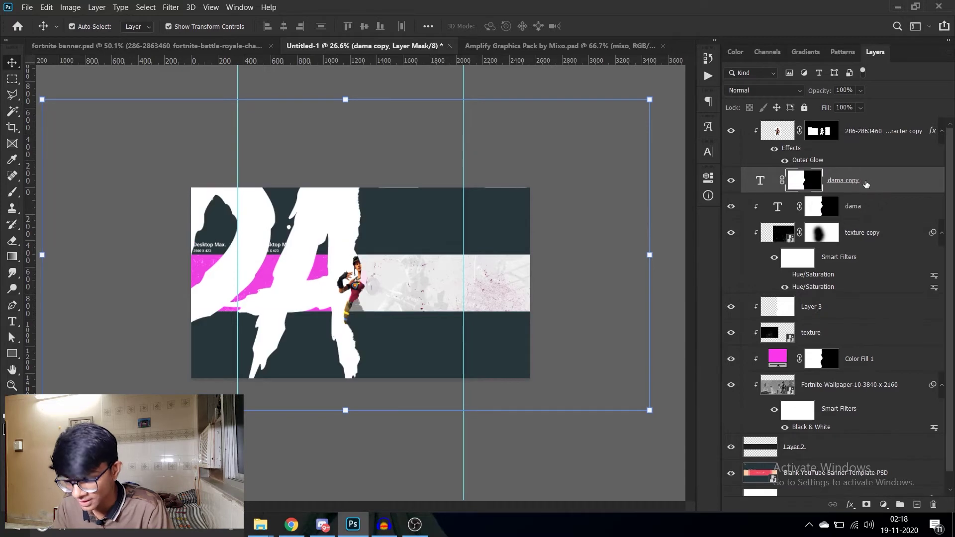
alt+click(890, 192)
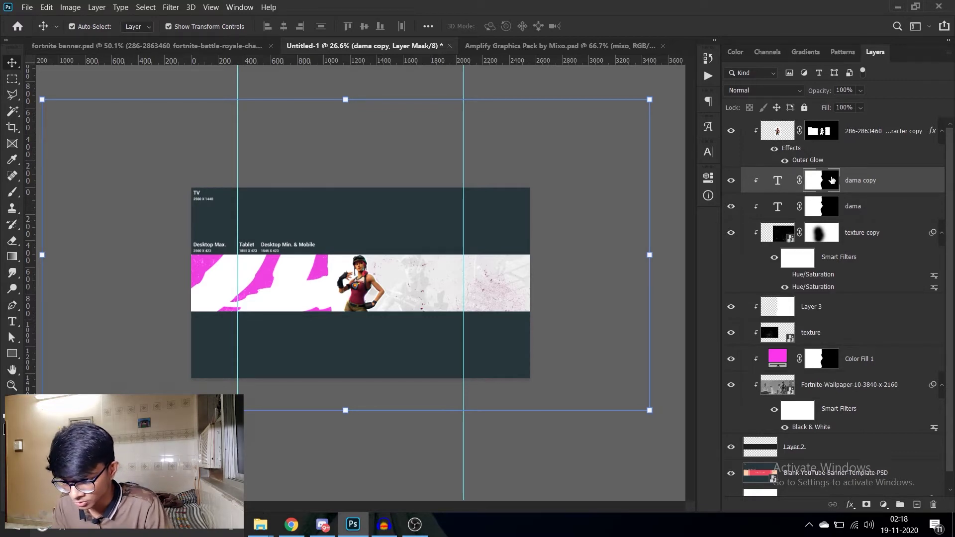
right_click(832, 182)
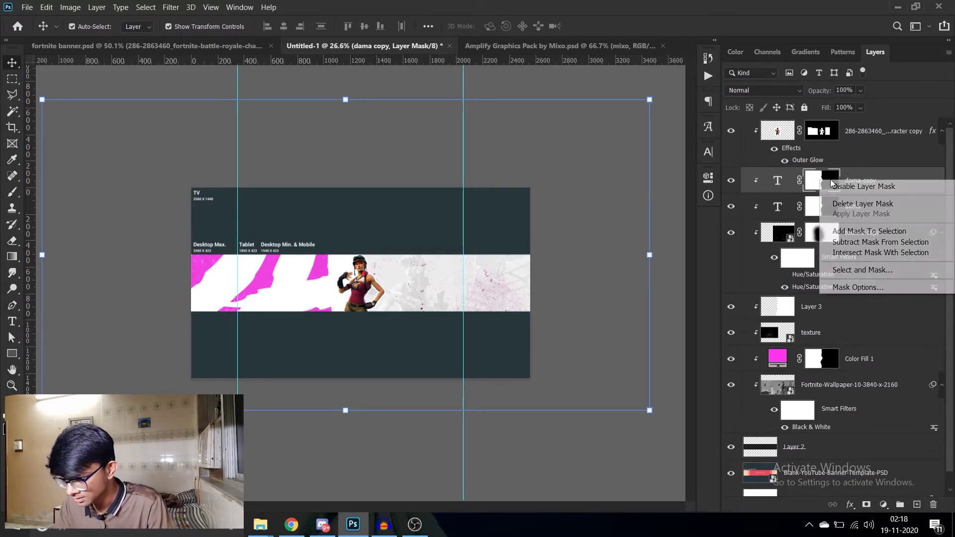
click(846, 203)
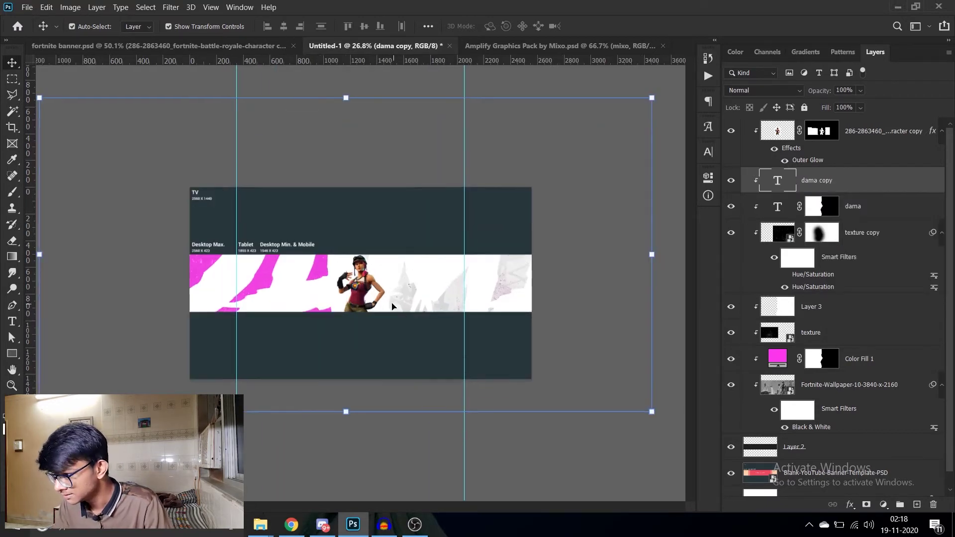
- Mask the left part of dama copy with a 5000 px Torn Paper brush painted black
key(b)
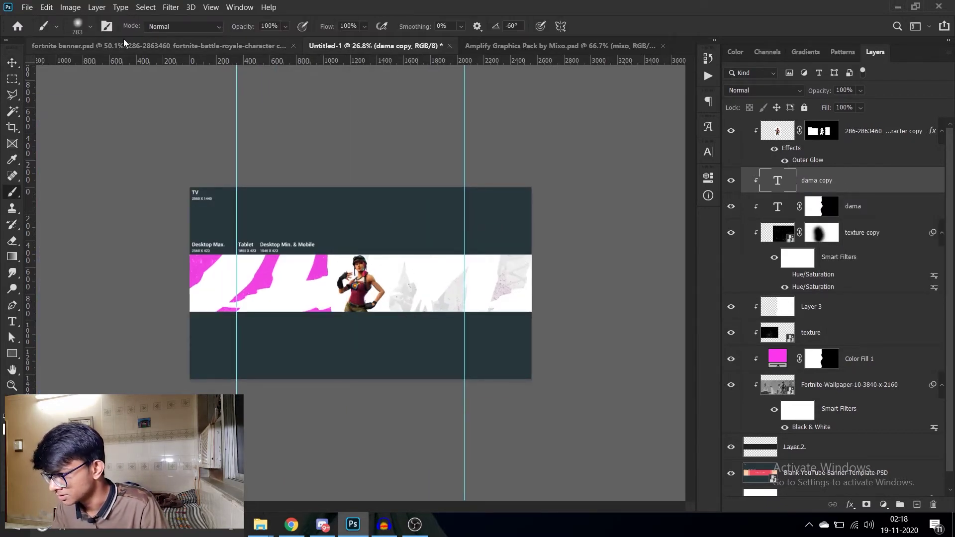
click(90, 27)
click(61, 119)
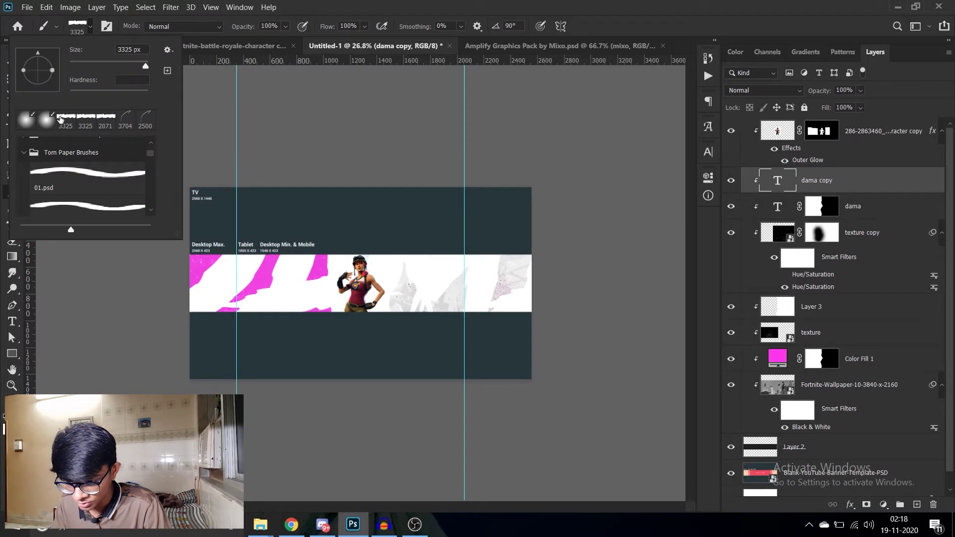
click(90, 30)
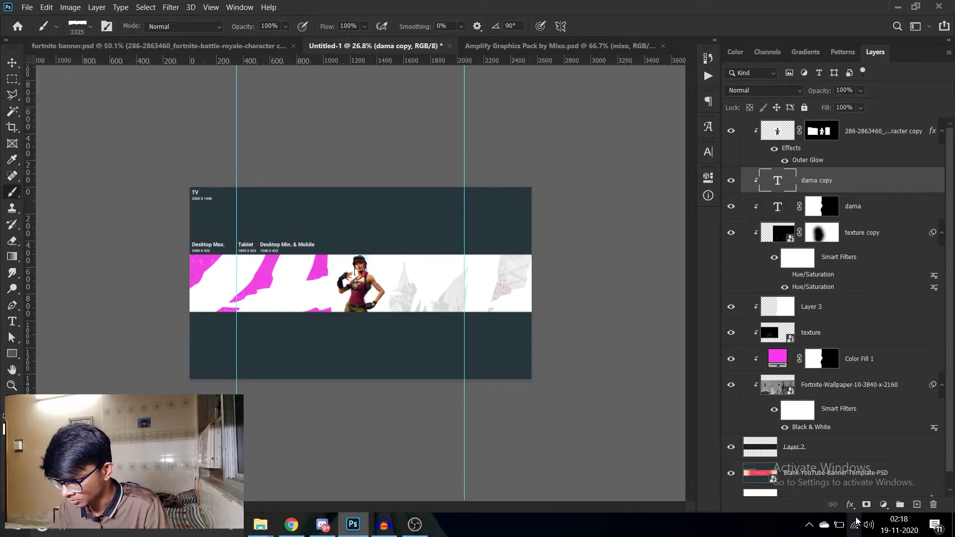
click(866, 504)
drag(269, 268, 328, 283)
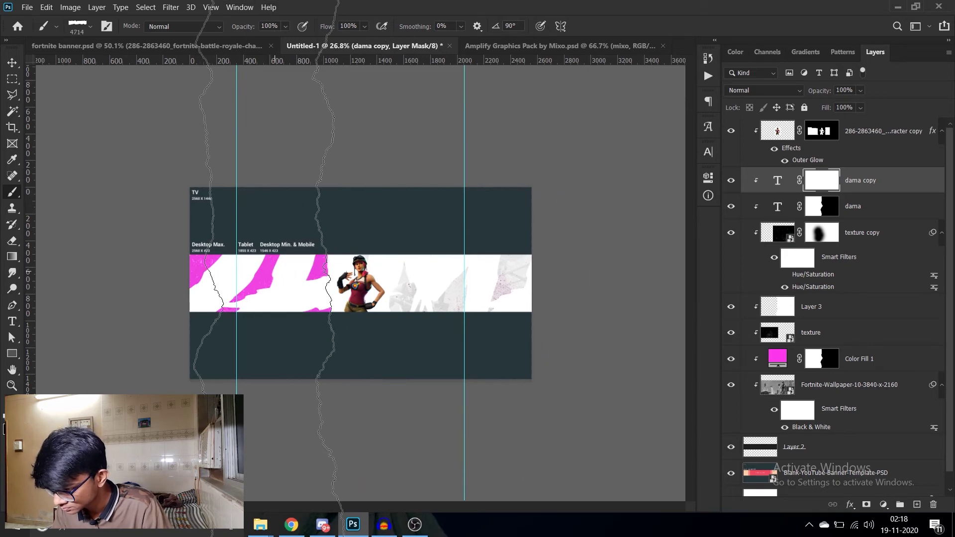
drag(327, 283, 385, 286)
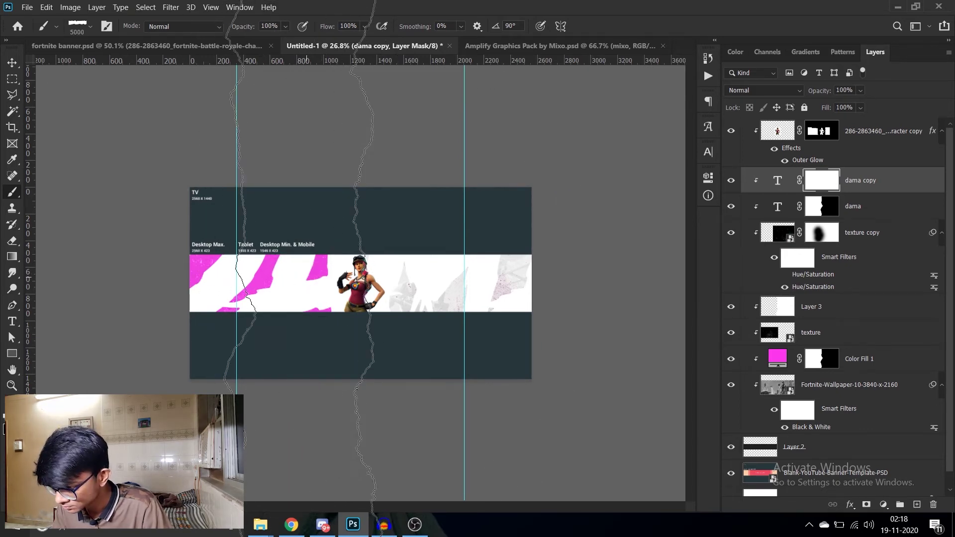
click(294, 284)
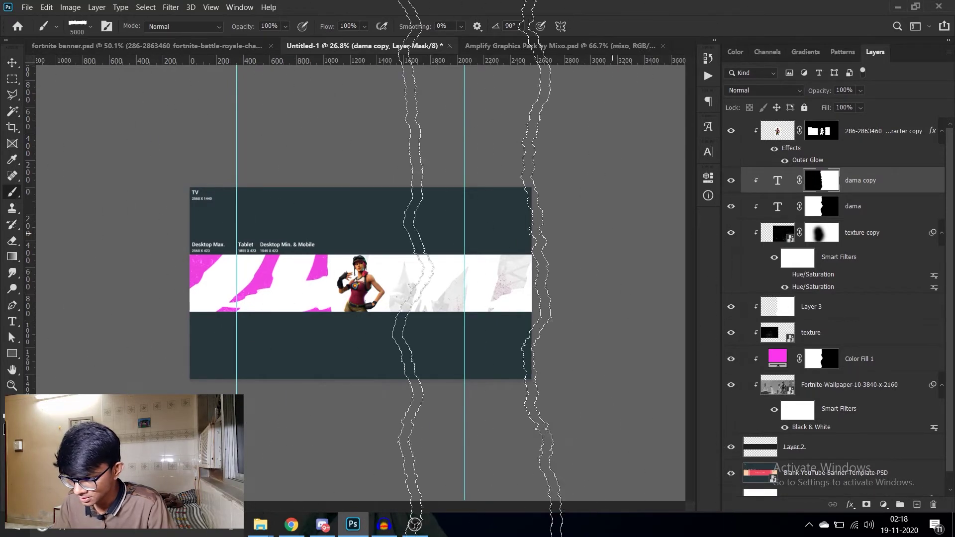
click(18, 63)
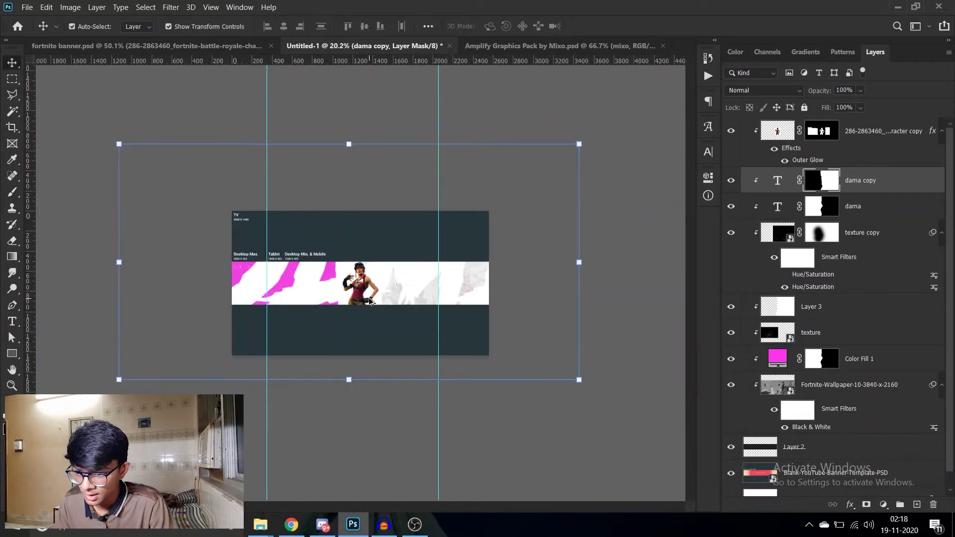
ctrl+click(896, 189)
- Fade both dama and dama copy layers to low opacity
click(890, 206)
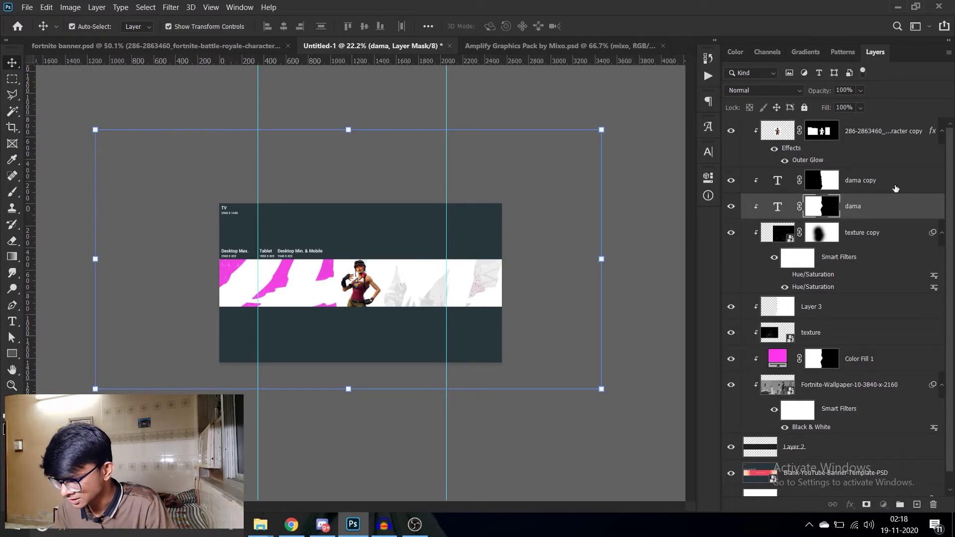
ctrl+click(890, 180)
drag(859, 98, 833, 98)
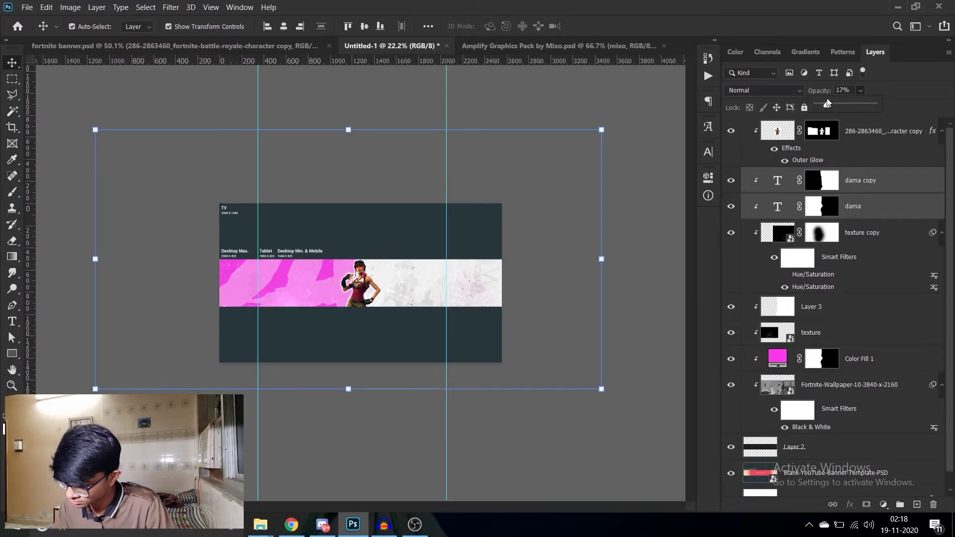
click(445, 401)
key(ctrl+minus)
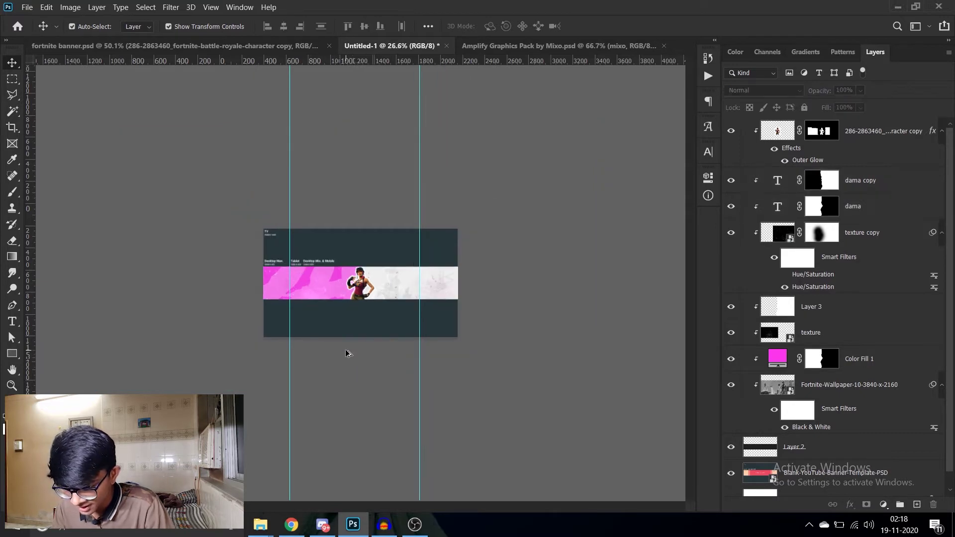
scroll(289, 309, up, 5)
scroll(288, 308, down, 1)
scroll(292, 313, down, 1)
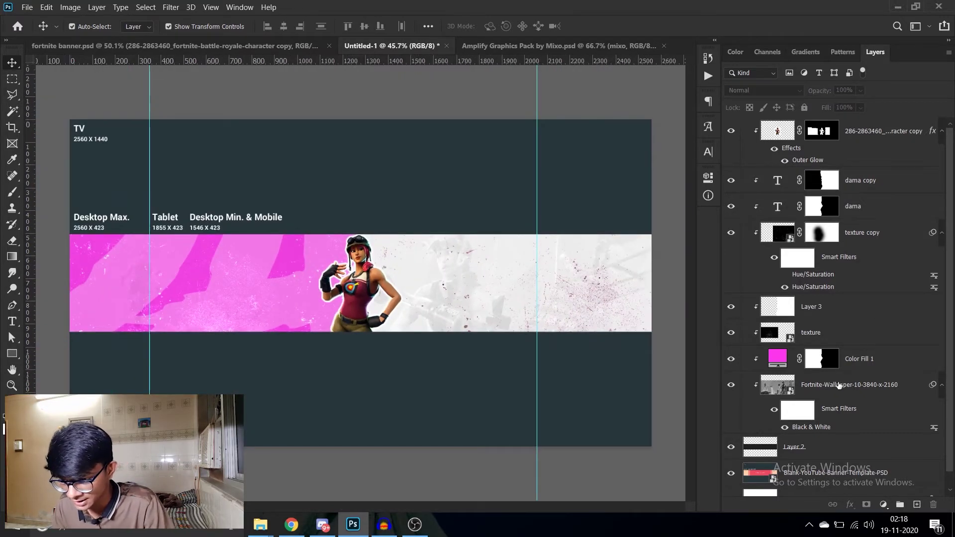
- Lower the Color Fill 1 layer's fill to about 82%
click(840, 359)
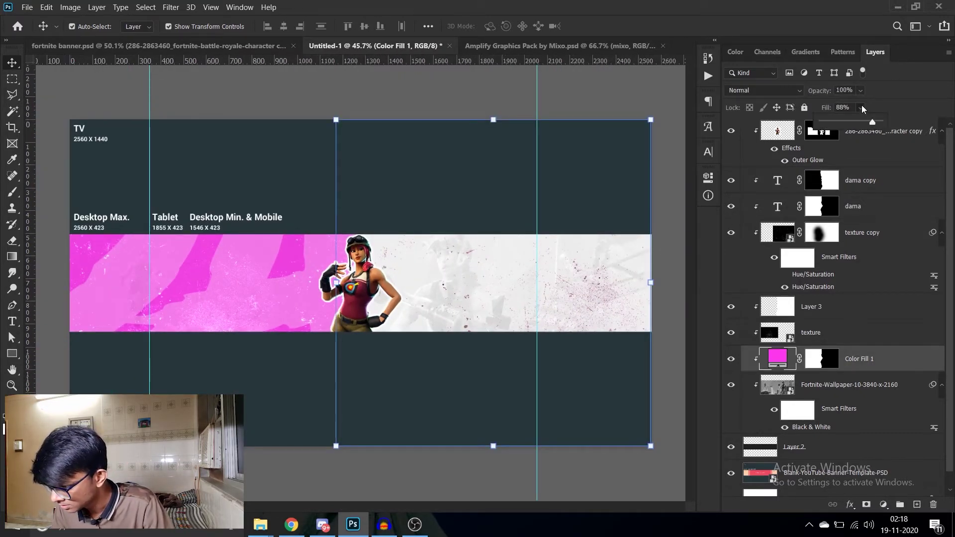
drag(868, 120, 859, 120)
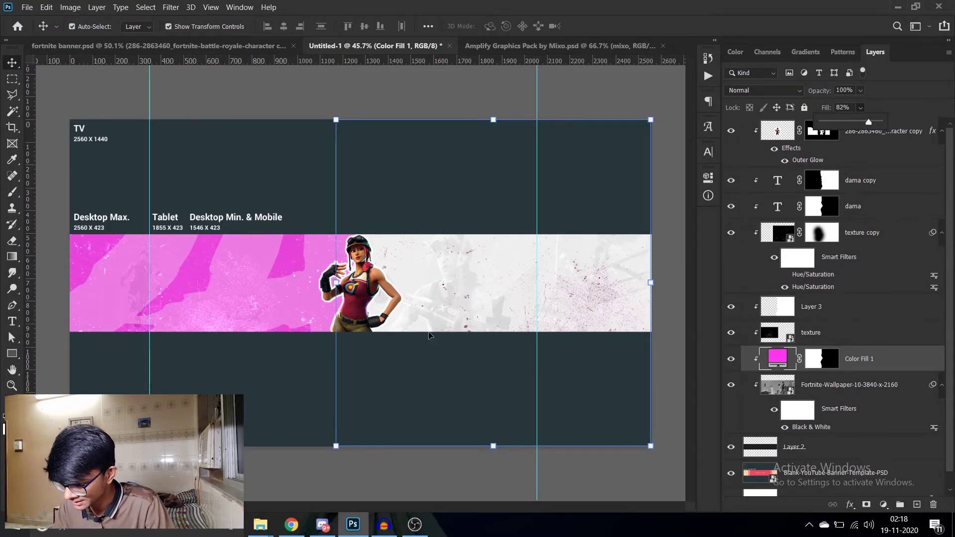
click(668, 371)
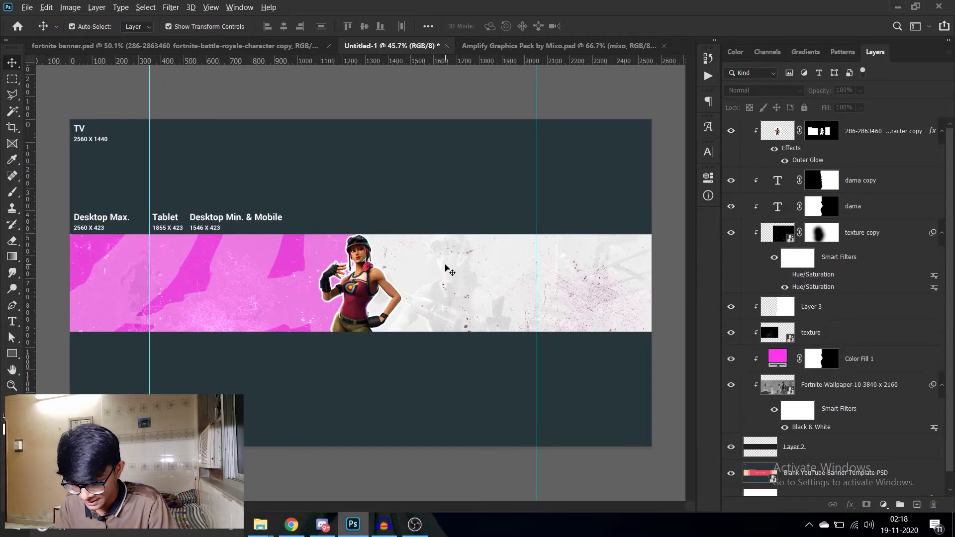
scroll(450, 271, down, 2)
- Add a pink Color Overlay layer style to Layer 3
click(821, 308)
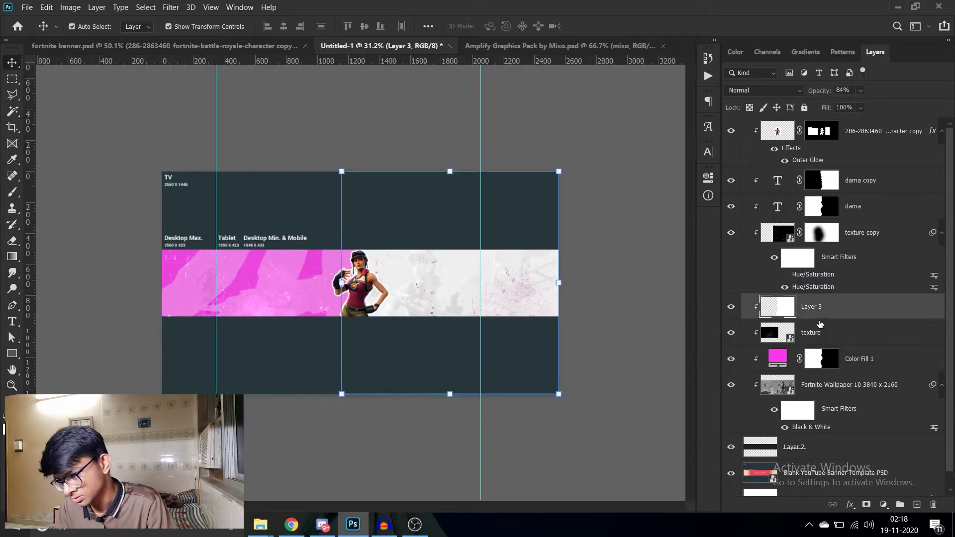
click(850, 505)
click(879, 457)
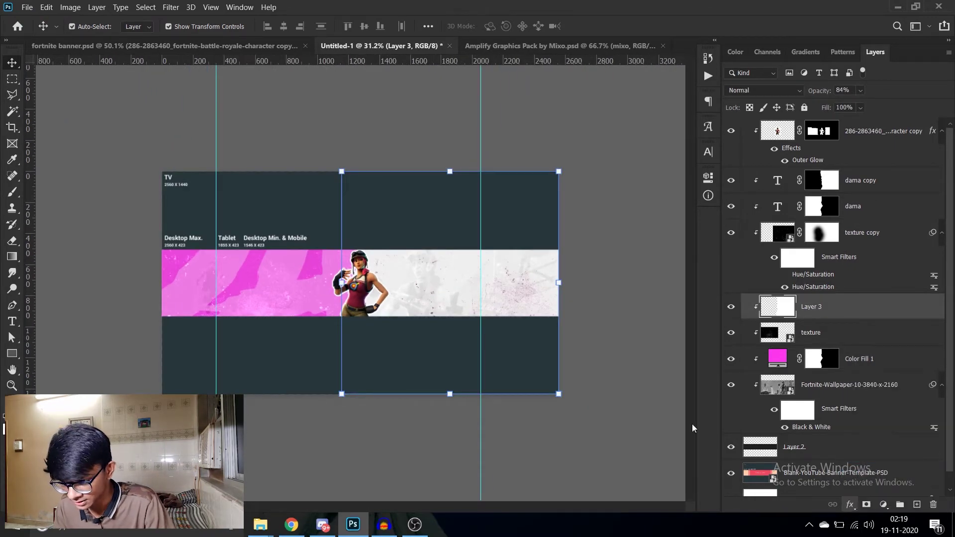
click(761, 178)
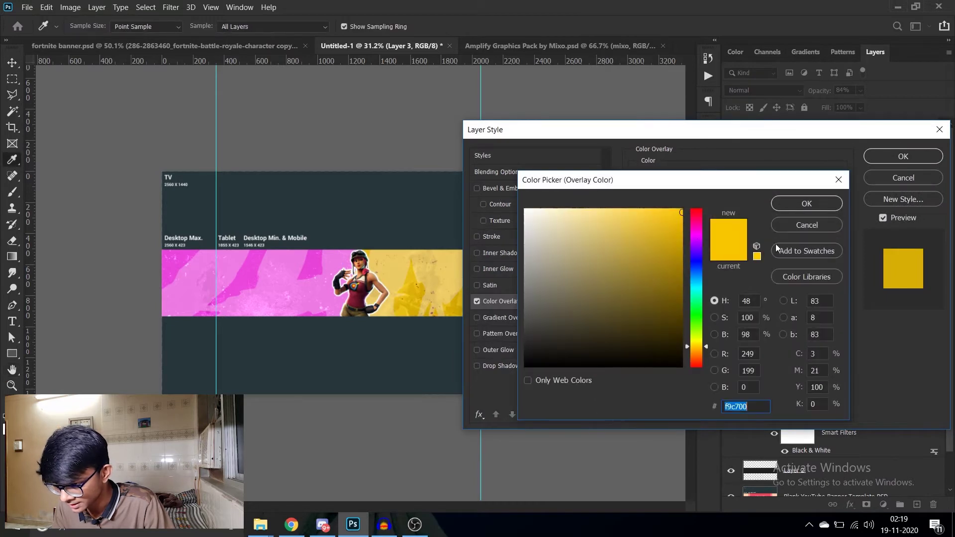
drag(633, 217, 556, 214)
drag(697, 347, 698, 228)
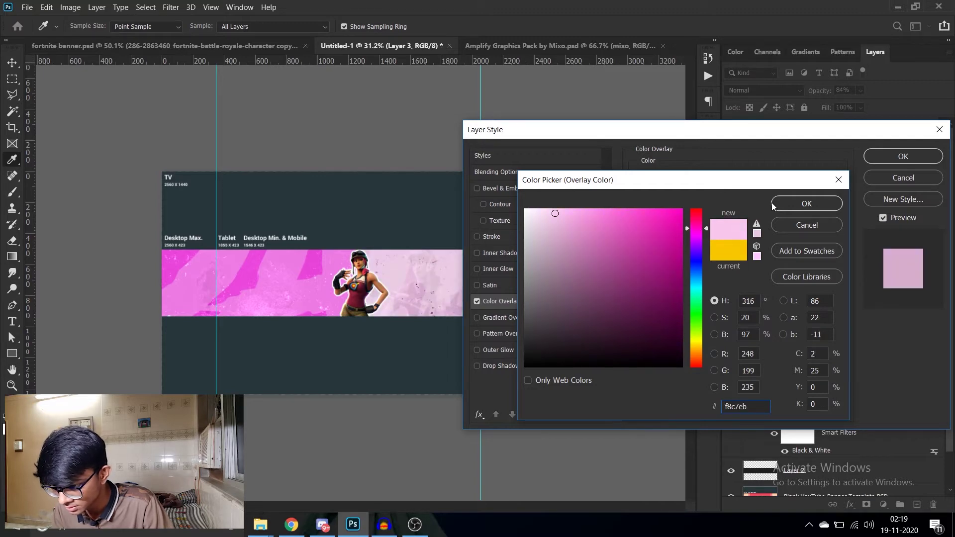
click(795, 204)
- Change the Layer 3 overlay colour to a very pale pink and apply the style
click(764, 179)
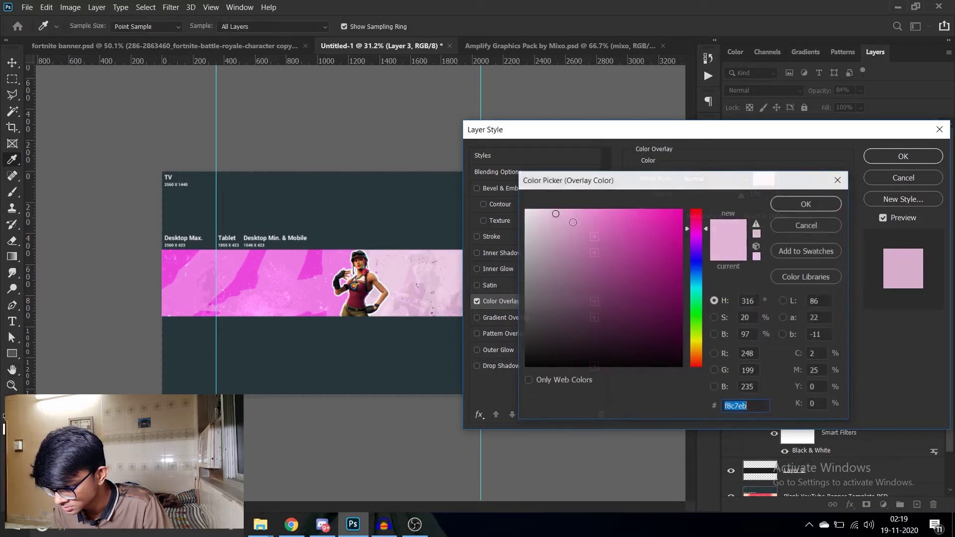
click(586, 210)
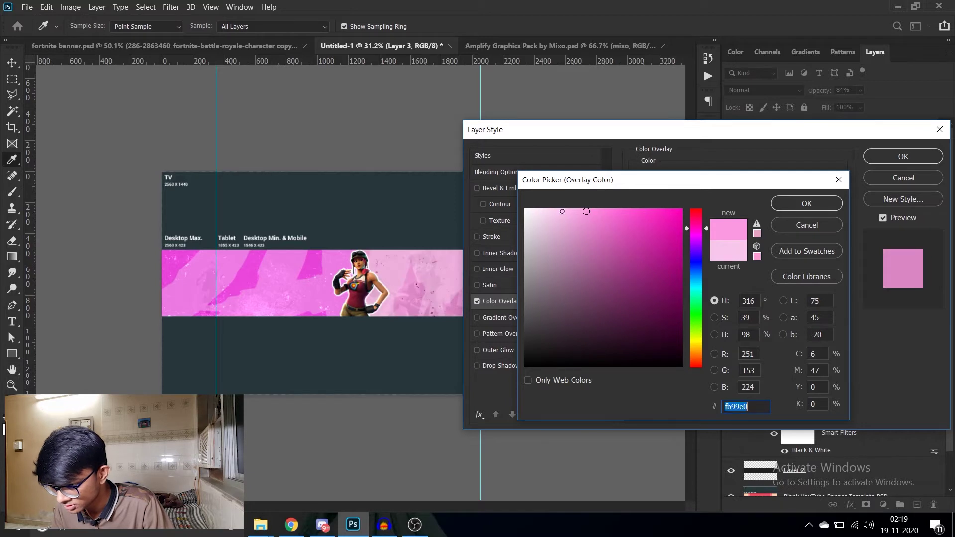
click(525, 210)
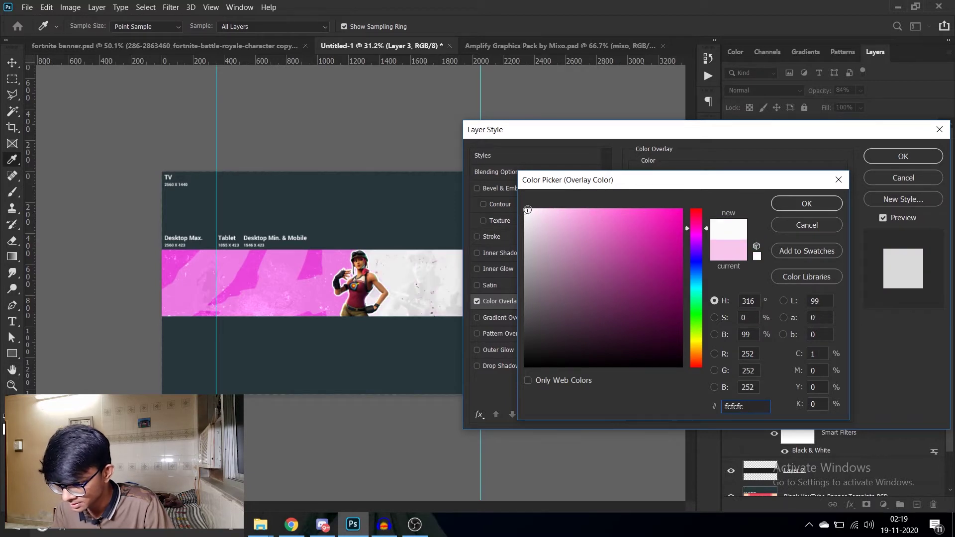
click(546, 211)
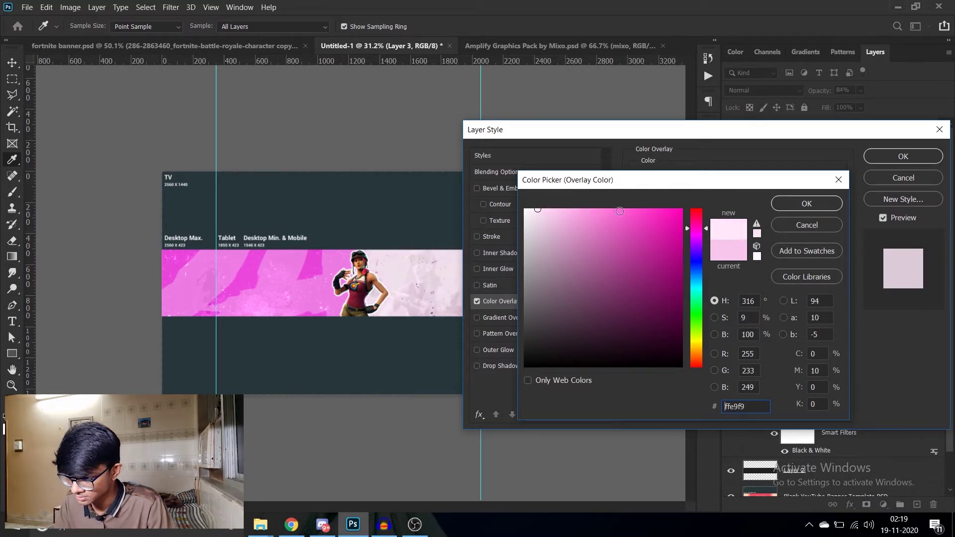
click(806, 204)
key(Return)
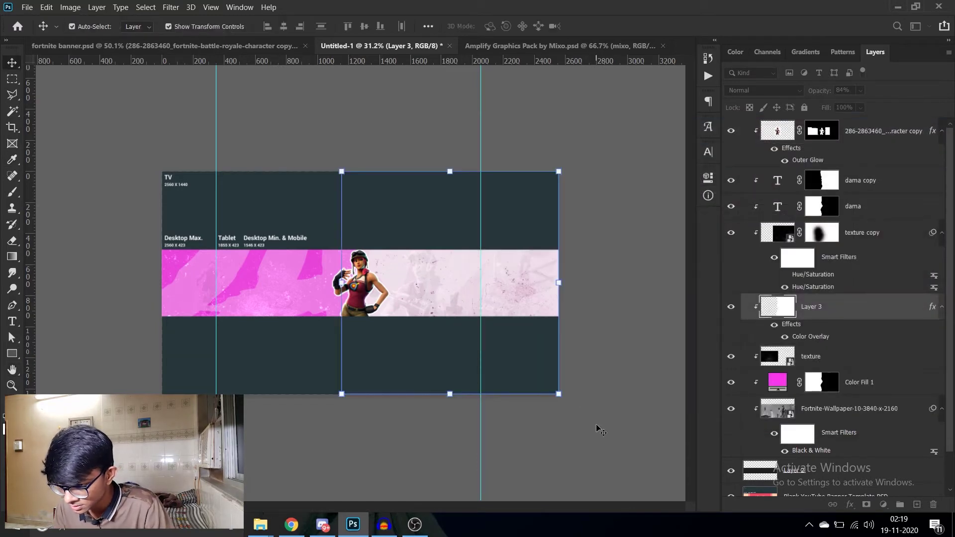
scroll(448, 357, down, 1)
scroll(298, 312, up, 2)
scroll(521, 338, up, 3)
- Recolour the dama copy text to pink e745da, sampled from the banner
scroll(521, 338, down, 1)
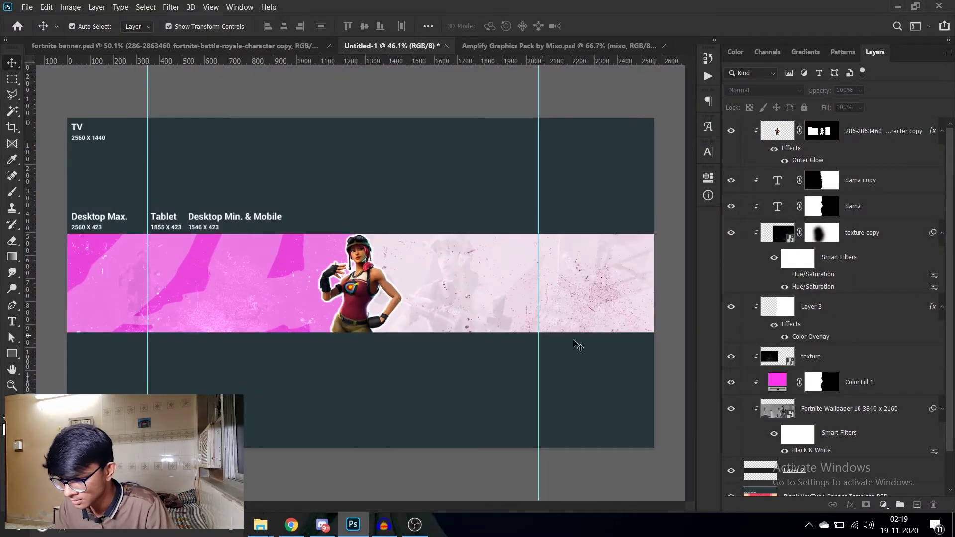
scroll(572, 341, up, 1)
click(858, 186)
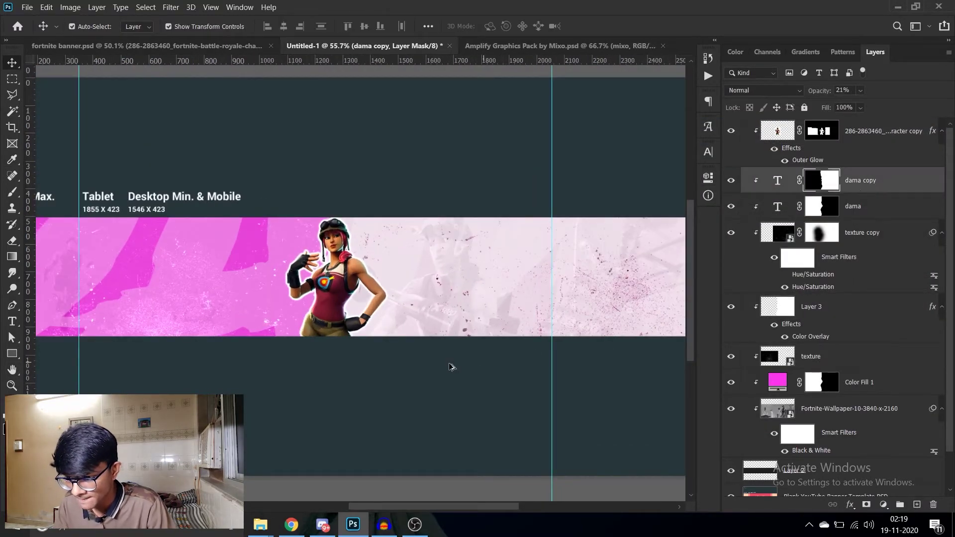
scroll(445, 353, up, 1)
scroll(731, 254, down, 1)
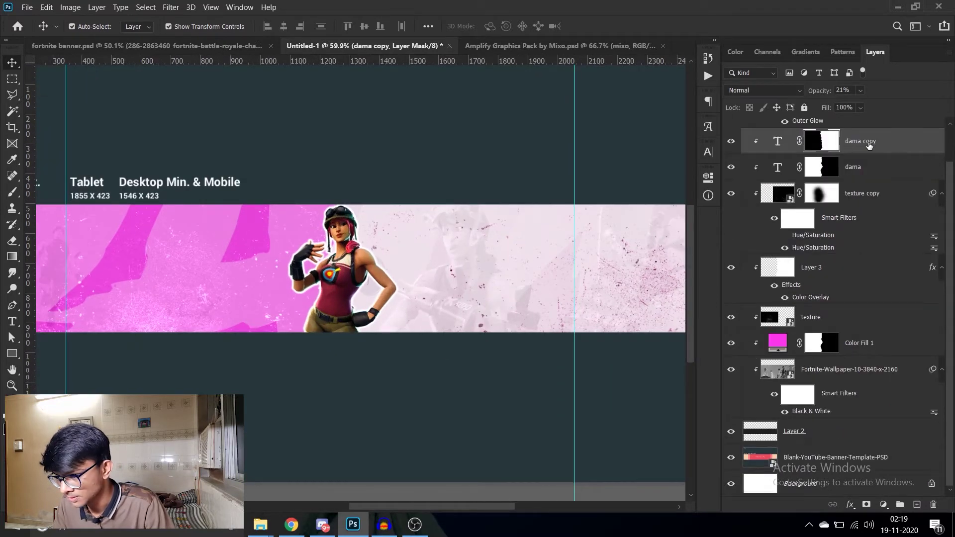
double_click(776, 140)
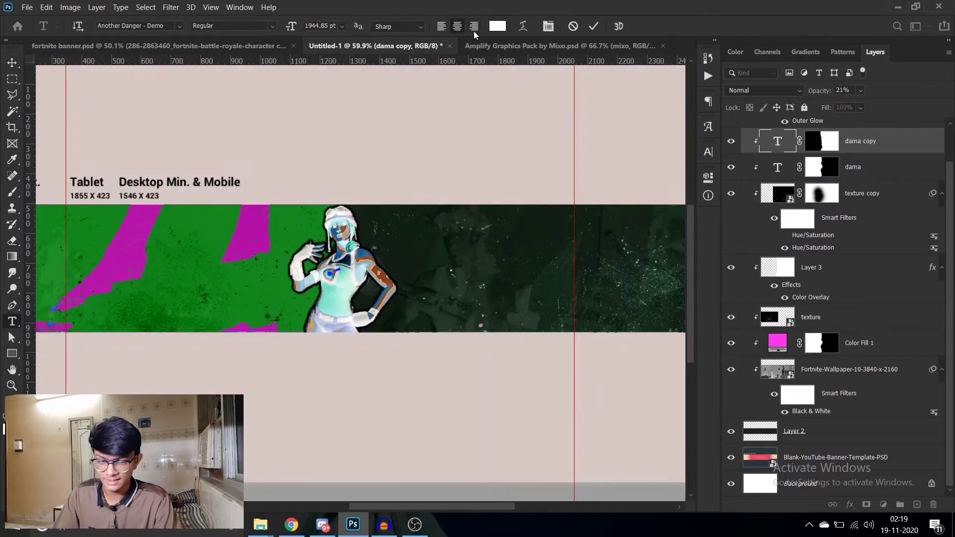
click(498, 26)
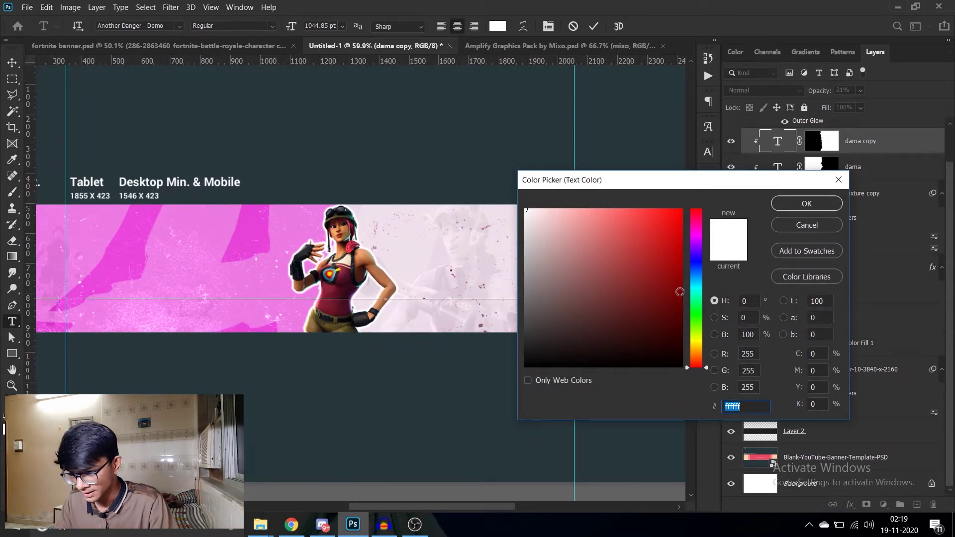
click(264, 223)
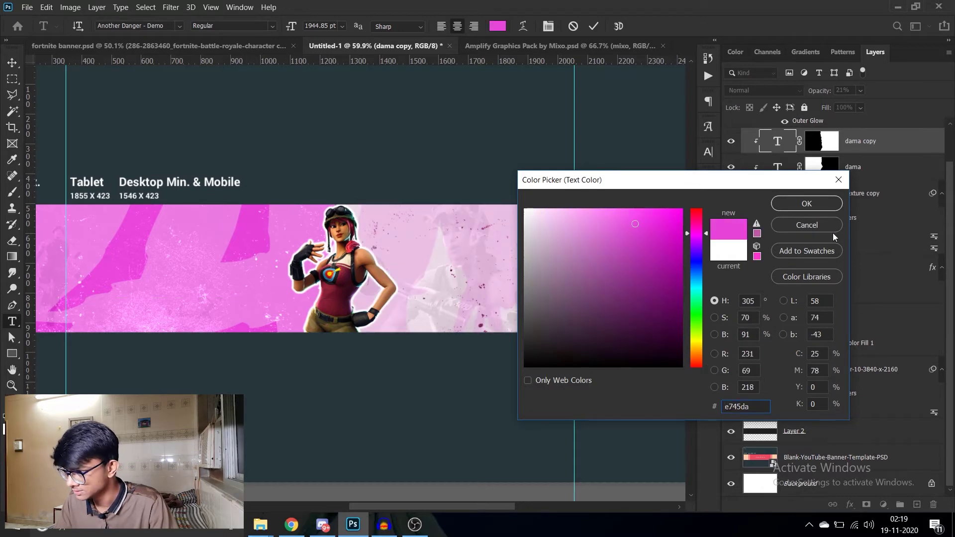
click(824, 204)
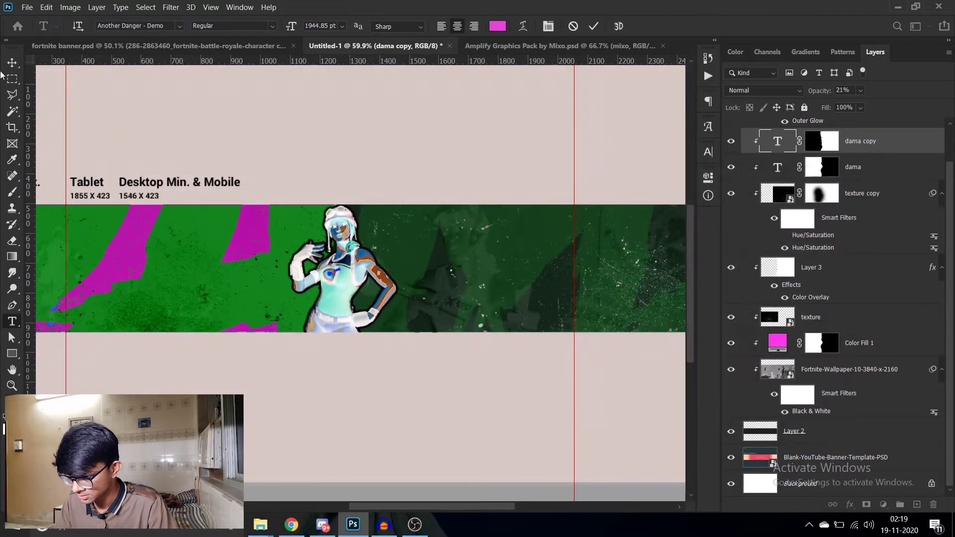
click(12, 63)
scroll(551, 335, down, 2)
scroll(551, 335, down, 3)
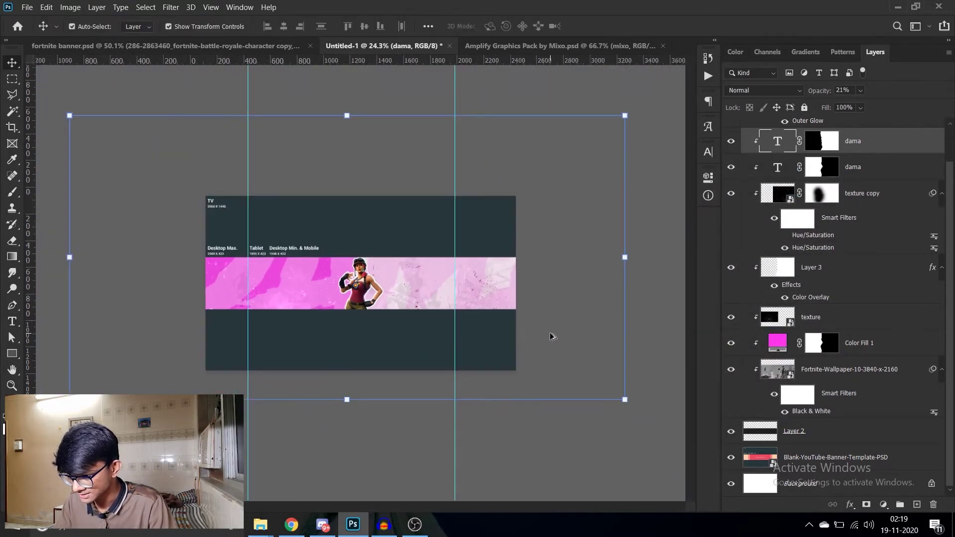
click(587, 381)
scroll(395, 363, down, 1)
scroll(401, 234, up, 2)
scroll(373, 299, down, 1)
scroll(332, 346, up, 2)
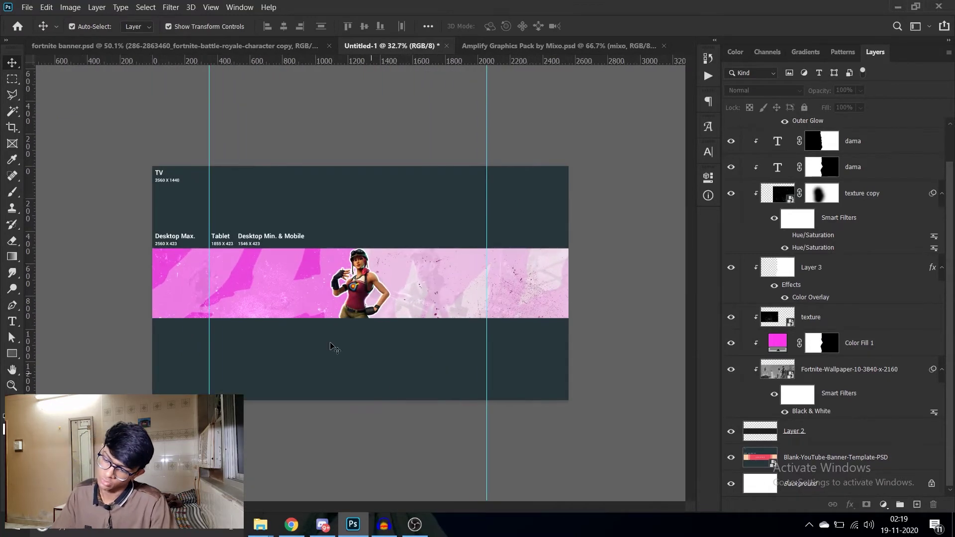
scroll(324, 332, up, 1)
scroll(364, 326, down, 2)
scroll(346, 387, down, 3)
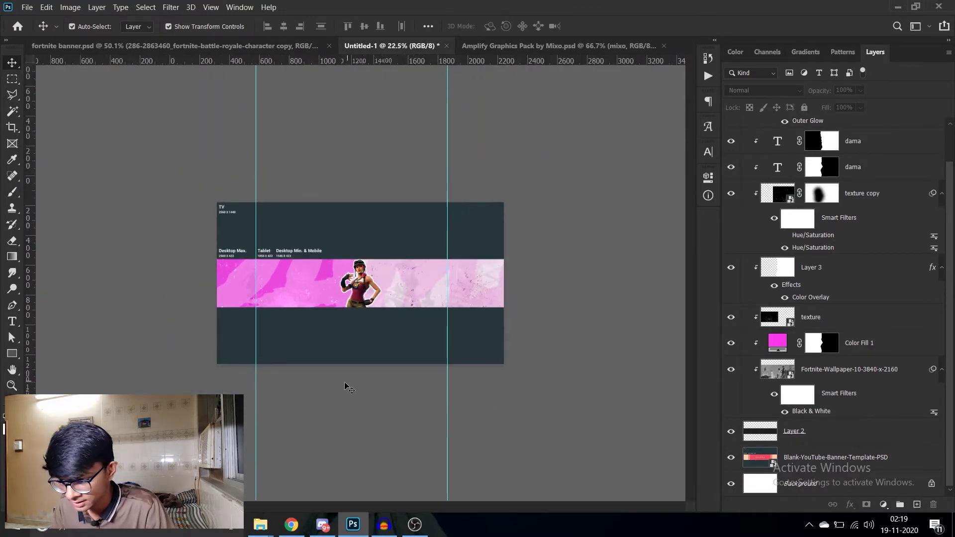
scroll(349, 388, up, 1)
scroll(337, 379, up, 1)
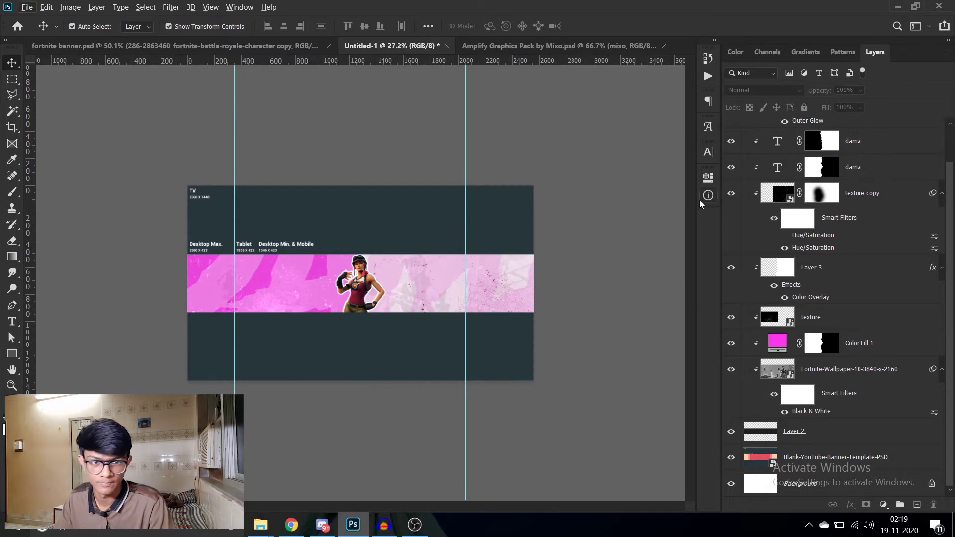
scroll(448, 293, up, 1)
scroll(393, 293, up, 1)
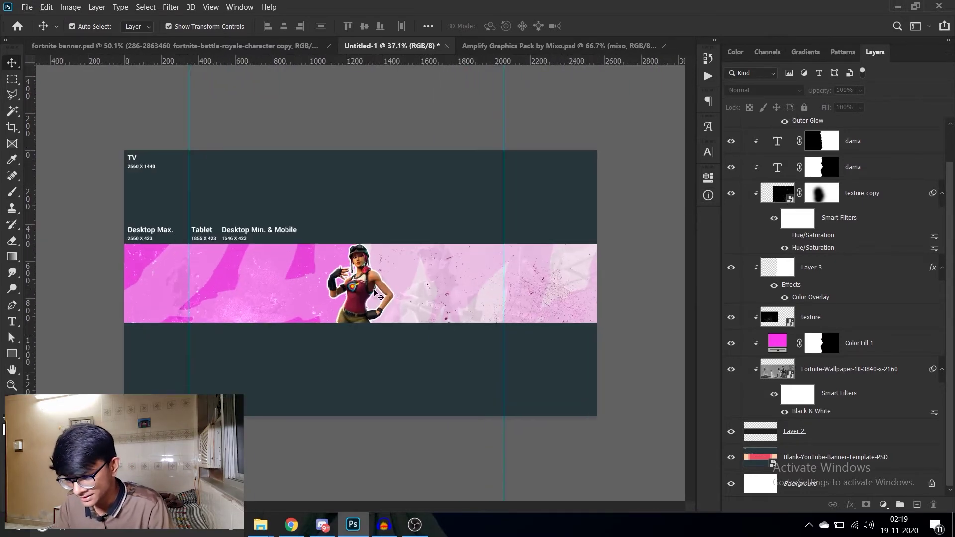
scroll(401, 311, up, 1)
scroll(378, 309, down, 2)
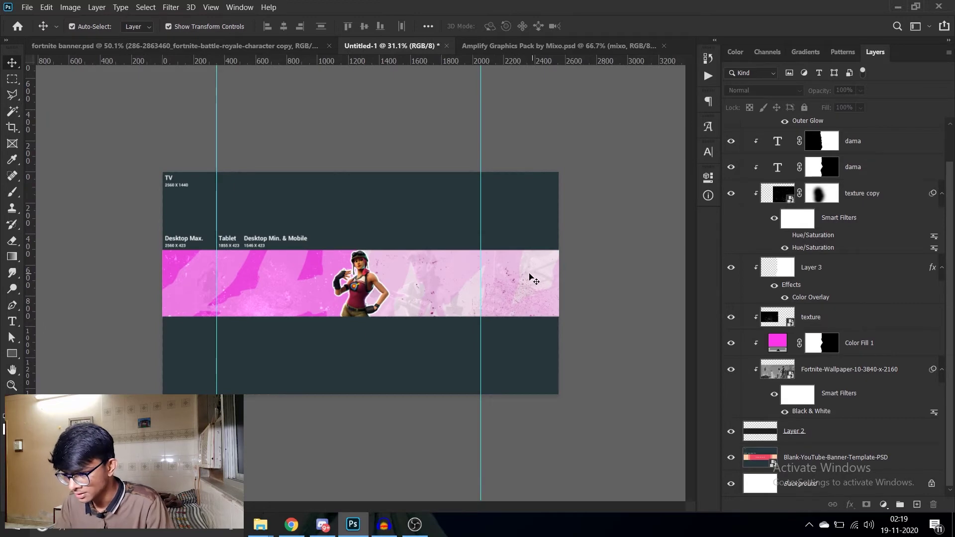
scroll(315, 342, up, 2)
scroll(308, 346, up, 2)
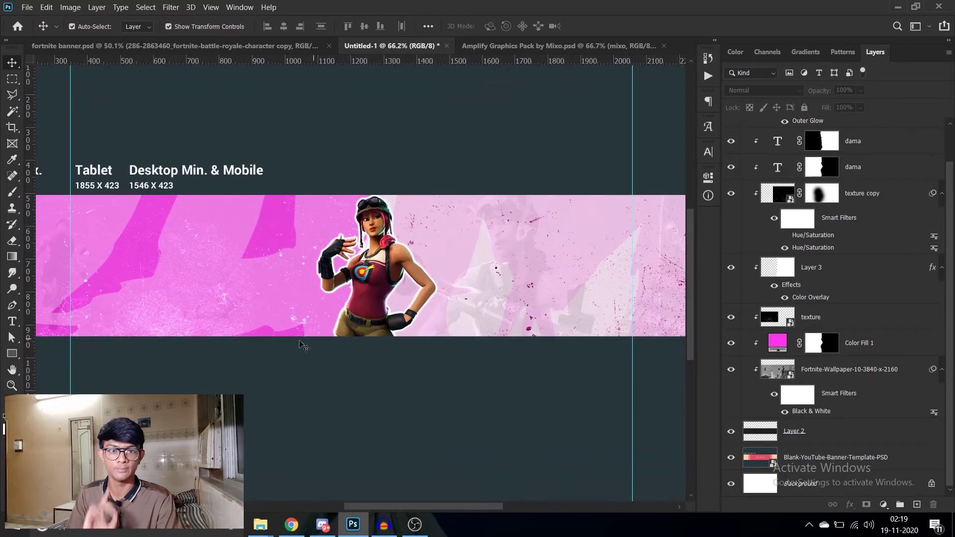
scroll(302, 328, left, 1)
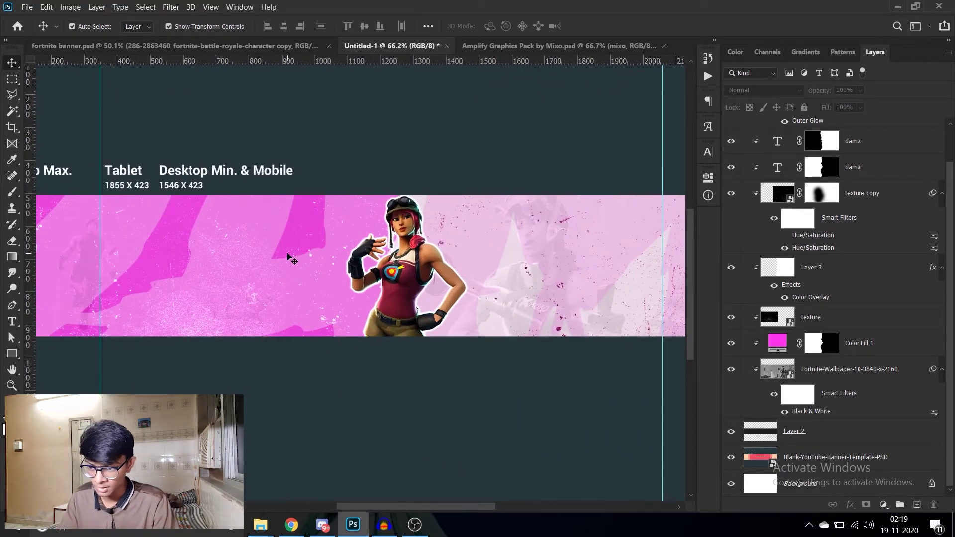
scroll(890, 149, up, 1)
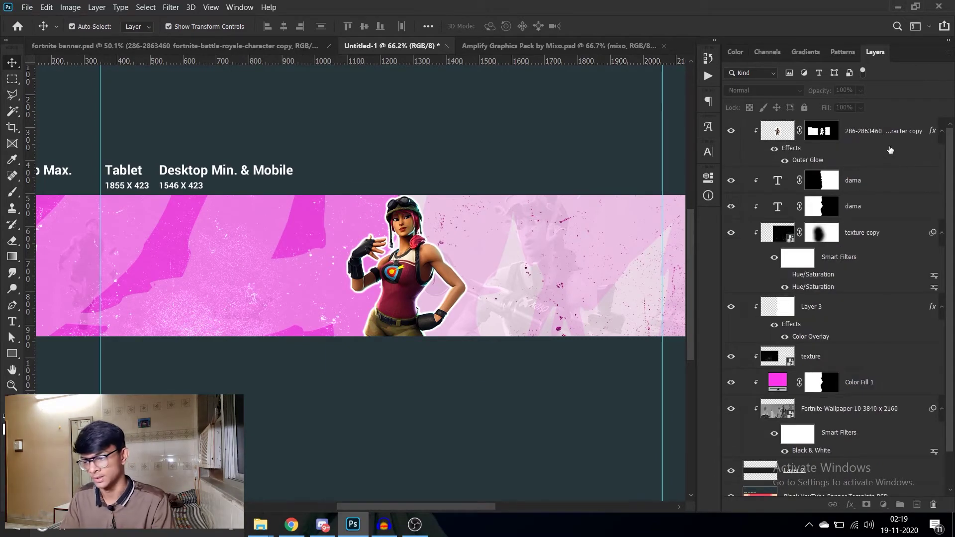
click(890, 150)
- Add a new layer above the character and set the brush Flow to 100%
click(916, 504)
key(ctrl+0)
key(b)
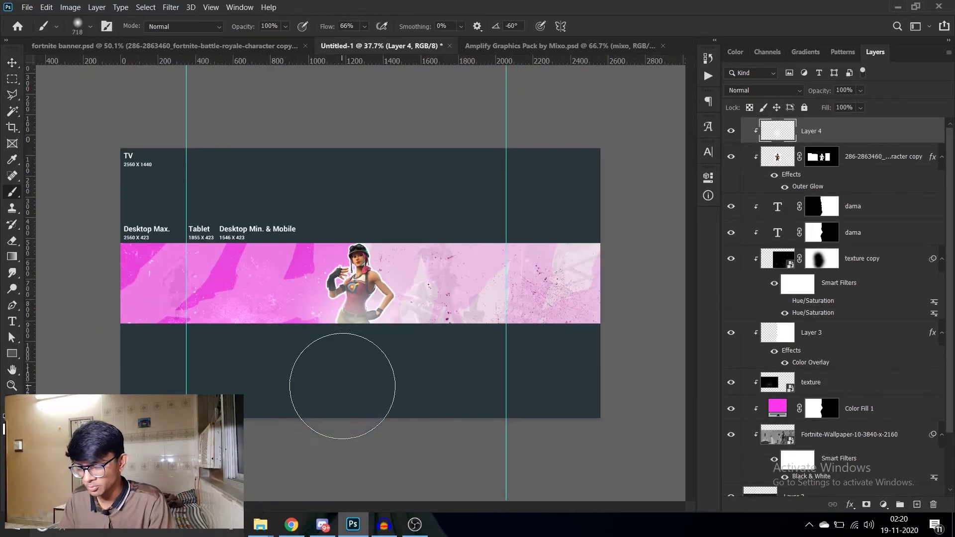
key(ctrl+plus)
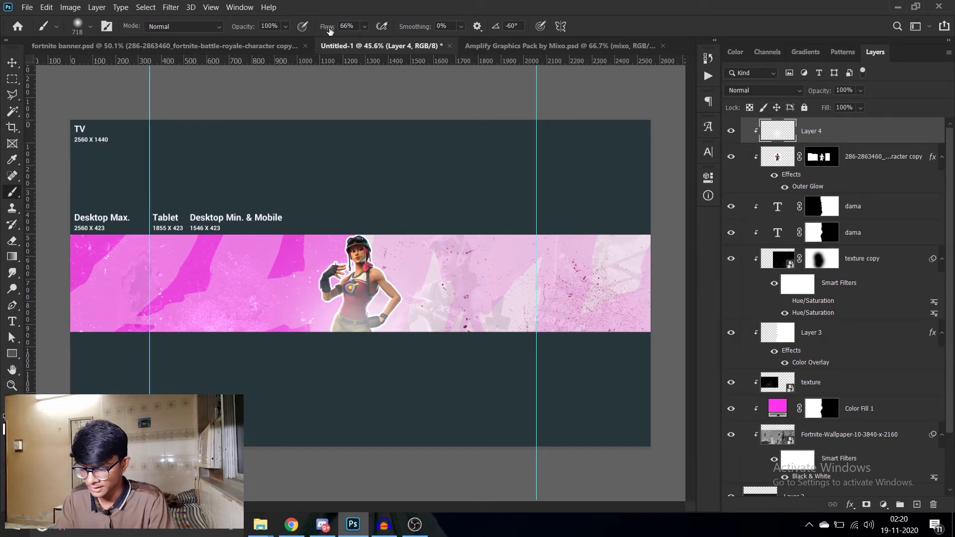
drag(329, 29, 953, 22)
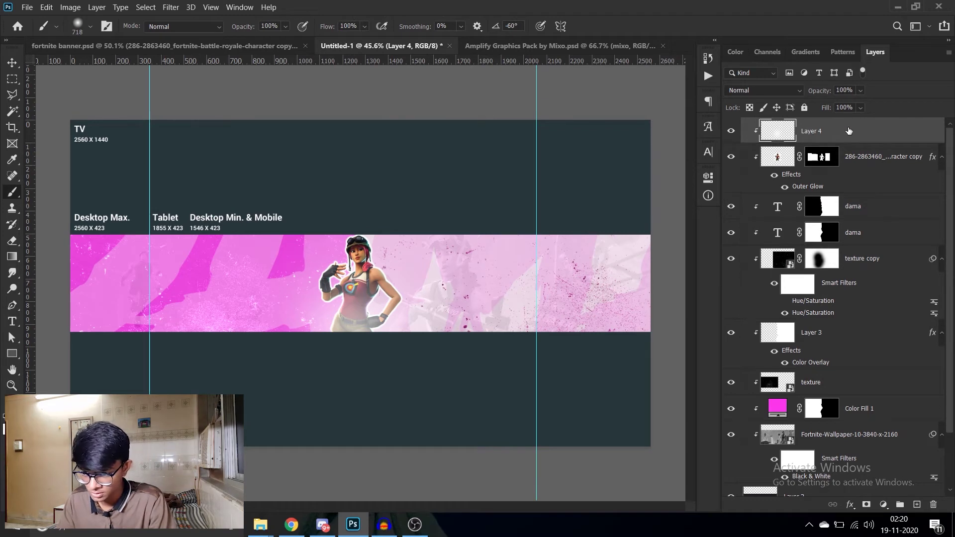
- Replace it with a fresh empty Layer 4 clipped to the character layer
drag(848, 130, 933, 504)
click(917, 503)
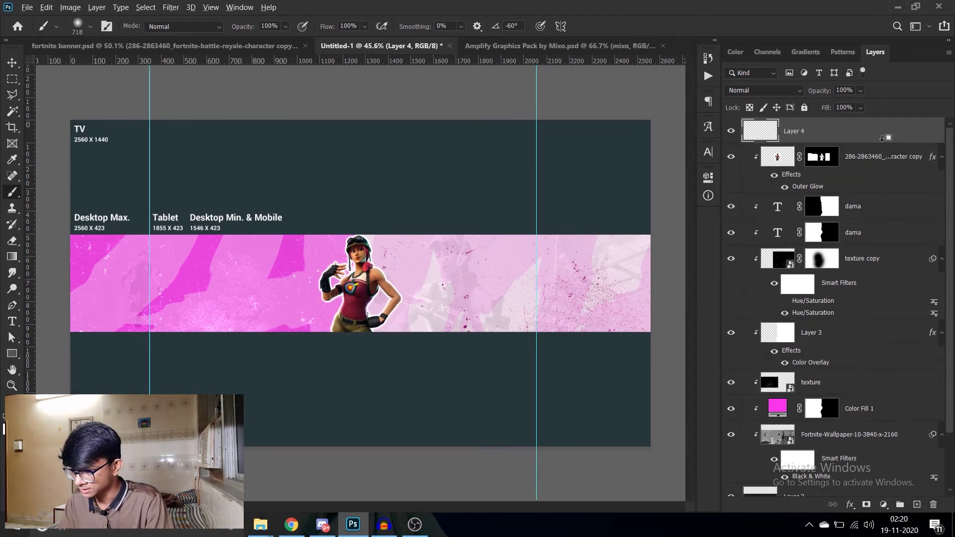
alt+click(883, 143)
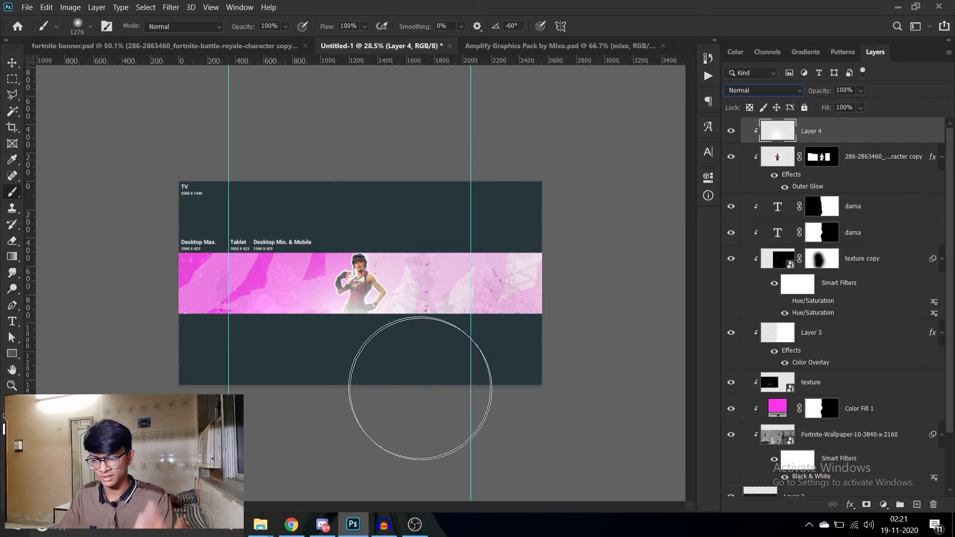
click(8, 63)
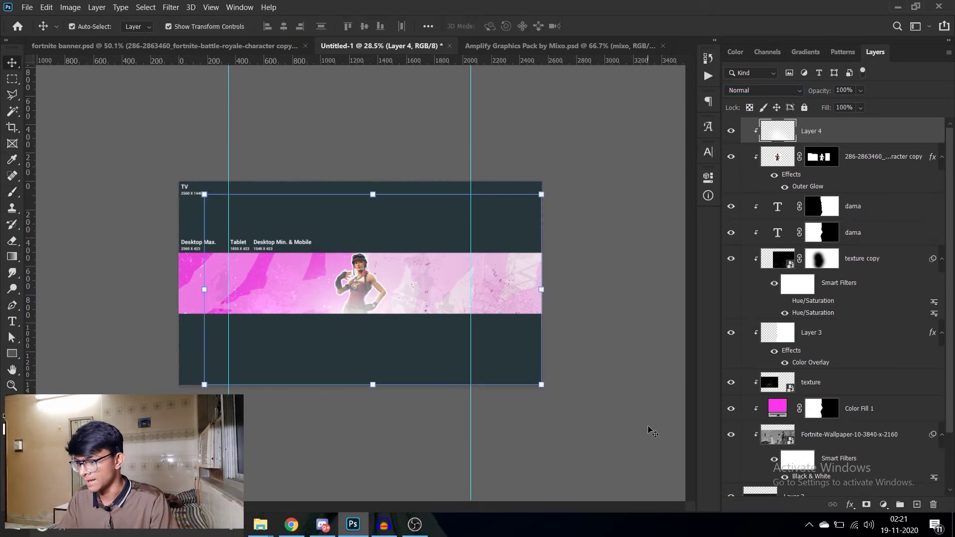
click(525, 450)
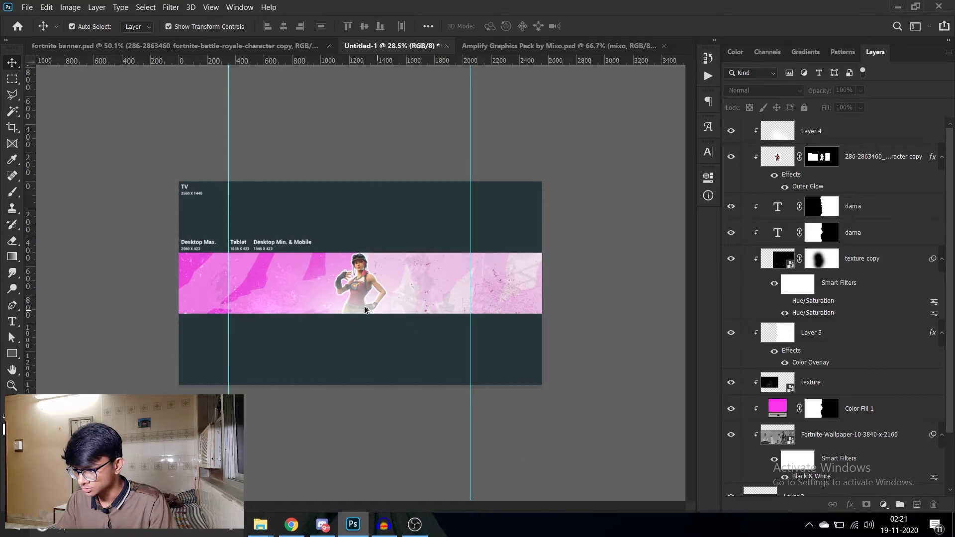
- Use Free Transform to nudge Layer 4 down about 56 px
scroll(355, 308, down, 2)
scroll(292, 314, up, 3)
scroll(292, 314, up, 2)
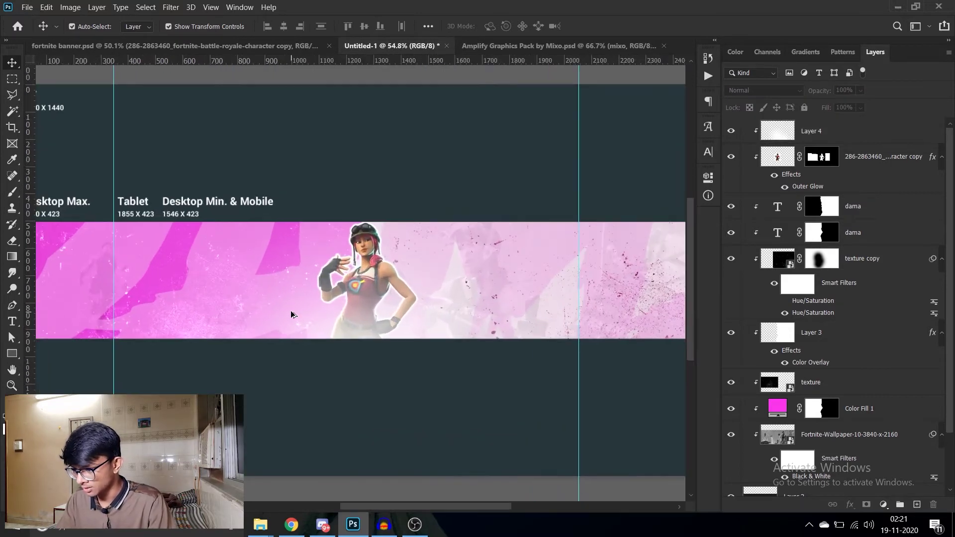
scroll(292, 313, down, 2)
scroll(292, 313, down, 1)
scroll(292, 314, up, 1)
scroll(530, 300, up, 2)
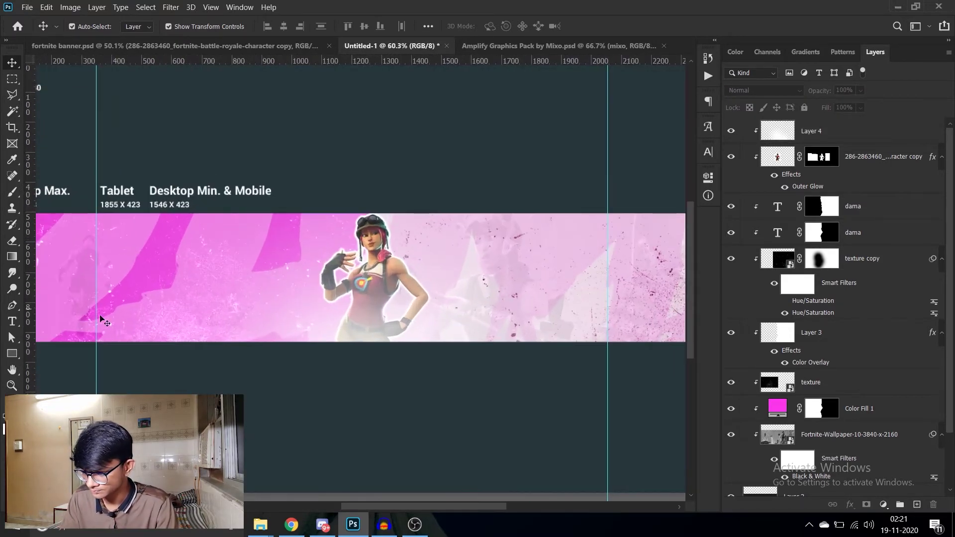
scroll(501, 299, down, 1)
scroll(501, 299, down, 1)
click(840, 144)
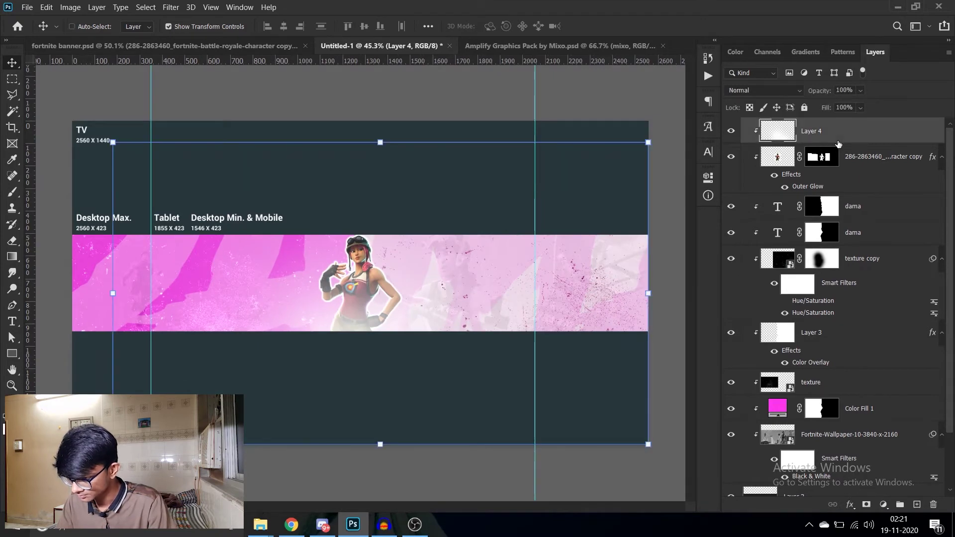
key(ctrl+t)
drag(442, 235, 442, 248)
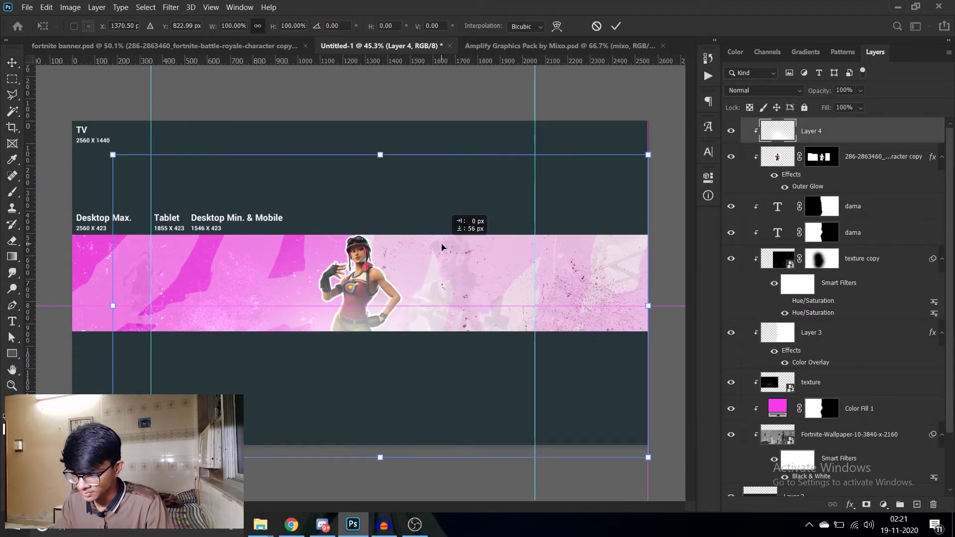
key(Return)
- Deselect Layer 4 and pan the view to the banner's left side
scroll(441, 247, down, 1)
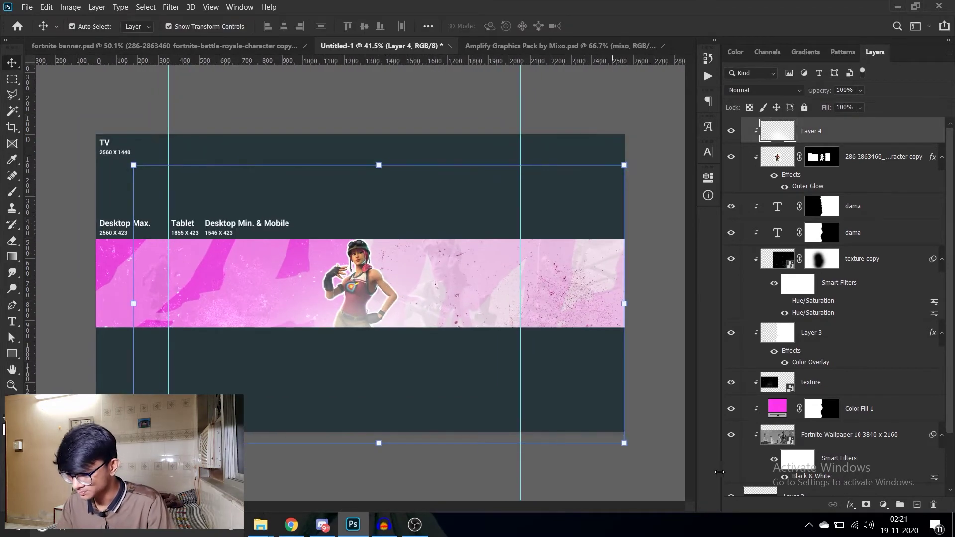
click(580, 437)
scroll(400, 321, down, 2)
scroll(393, 324, down, 2)
scroll(393, 326, down, 2)
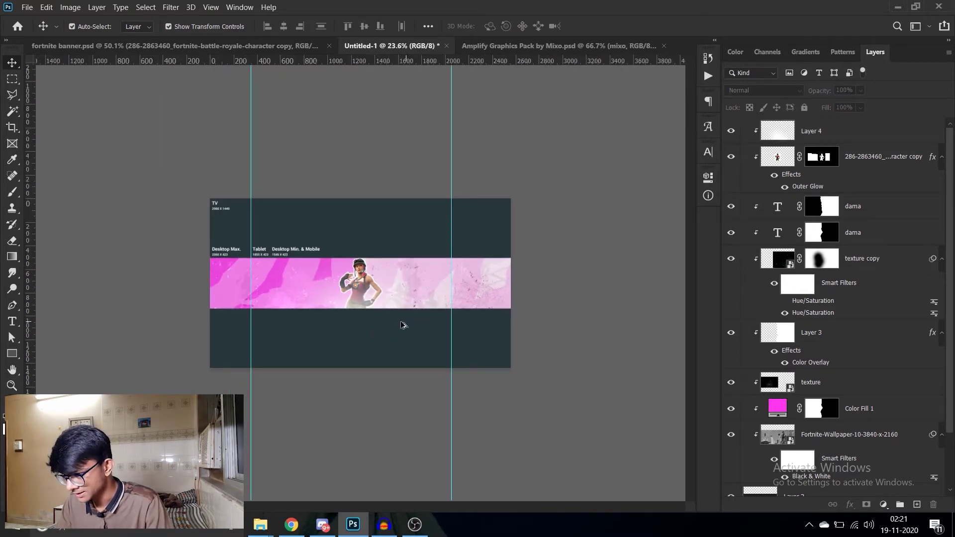
scroll(403, 325, up, 1)
scroll(308, 324, up, 2)
scroll(234, 323, down, 1)
scroll(149, 309, up, 1)
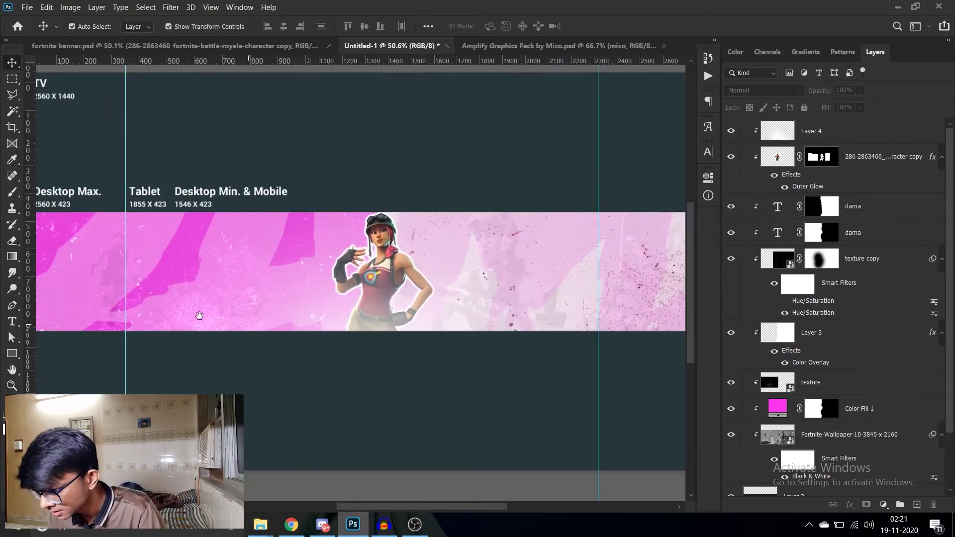
drag(199, 315, 343, 328)
- Rasterize both dama text layers
scroll(369, 313, up, 1)
key(t)
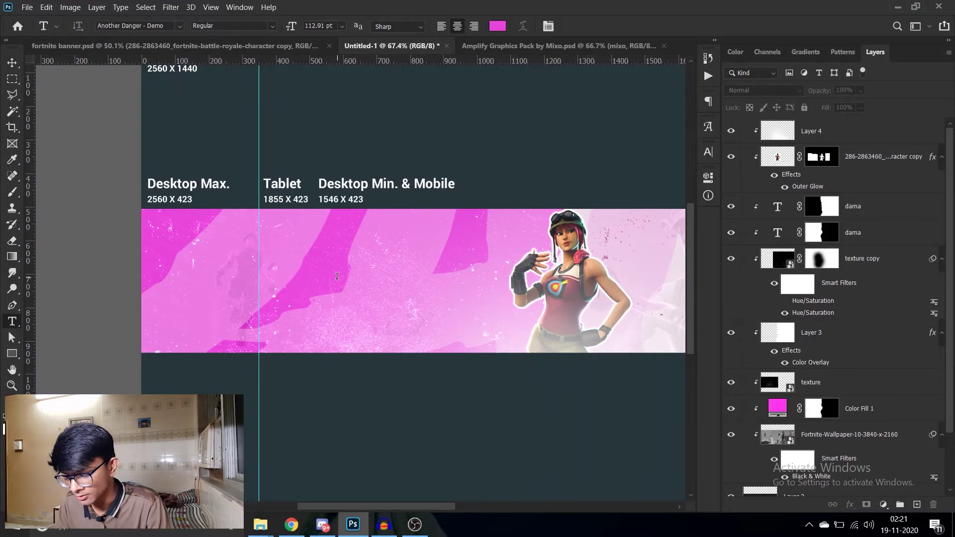
click(822, 206)
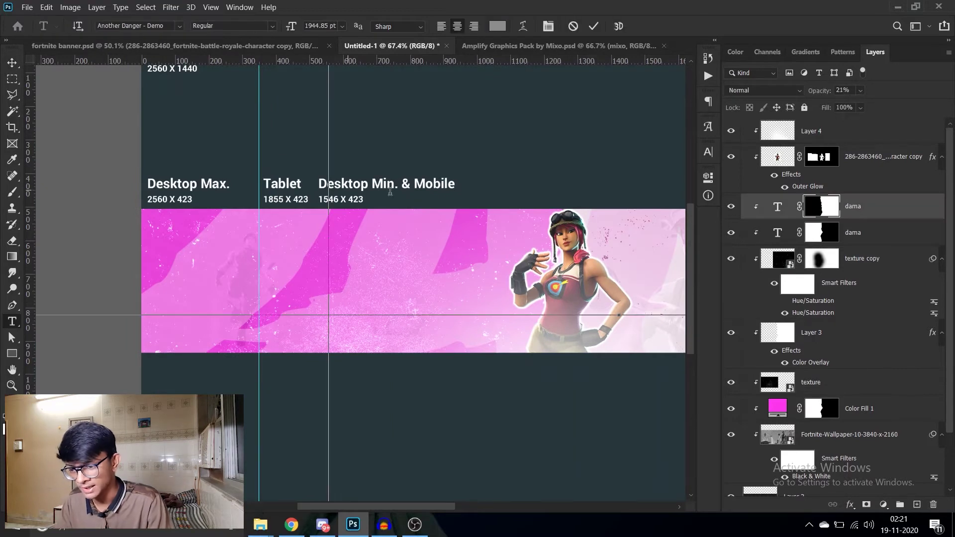
ctrl+click(879, 240)
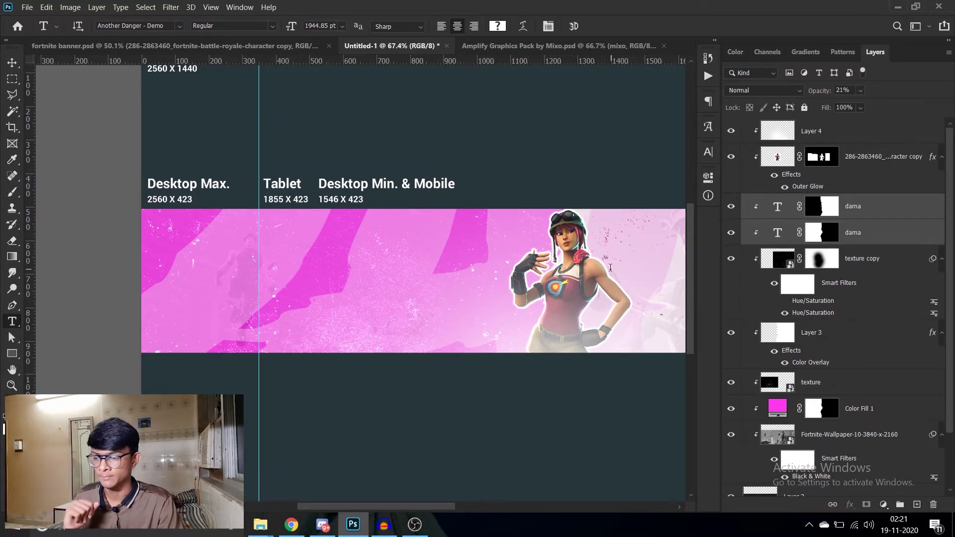
right_click(869, 243)
click(771, 202)
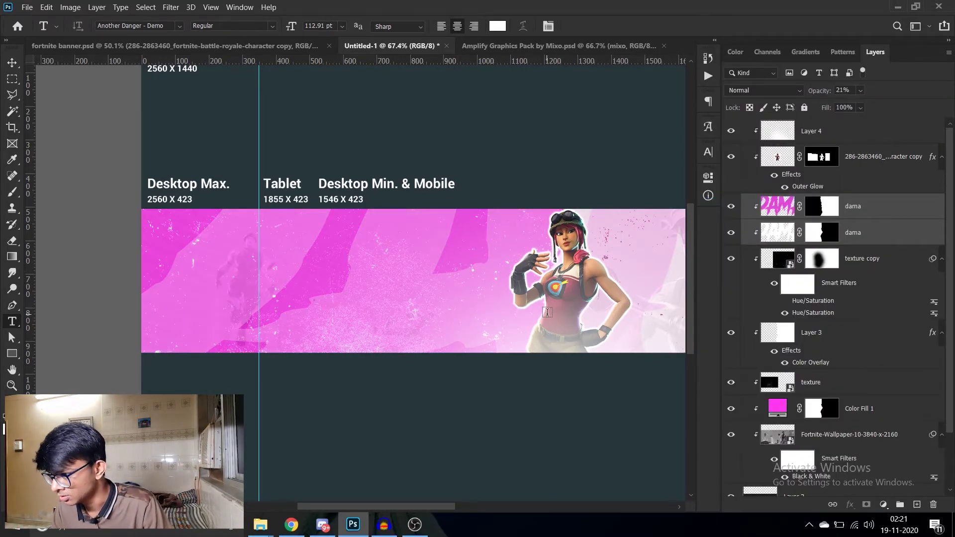
- Place LOREM IPSUM text on the banner's left in Akira Expanded Super Bold
click(381, 298)
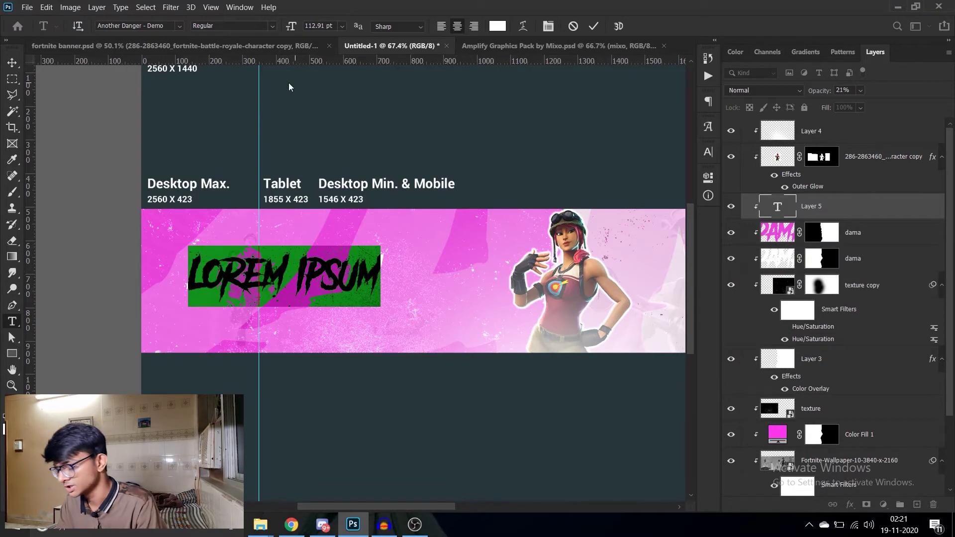
click(165, 26)
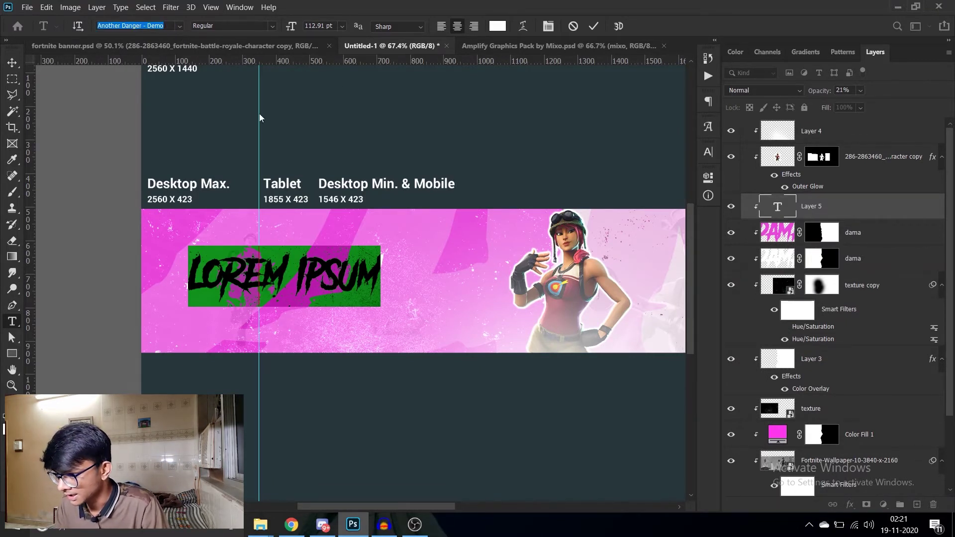
click(179, 26)
click(150, 76)
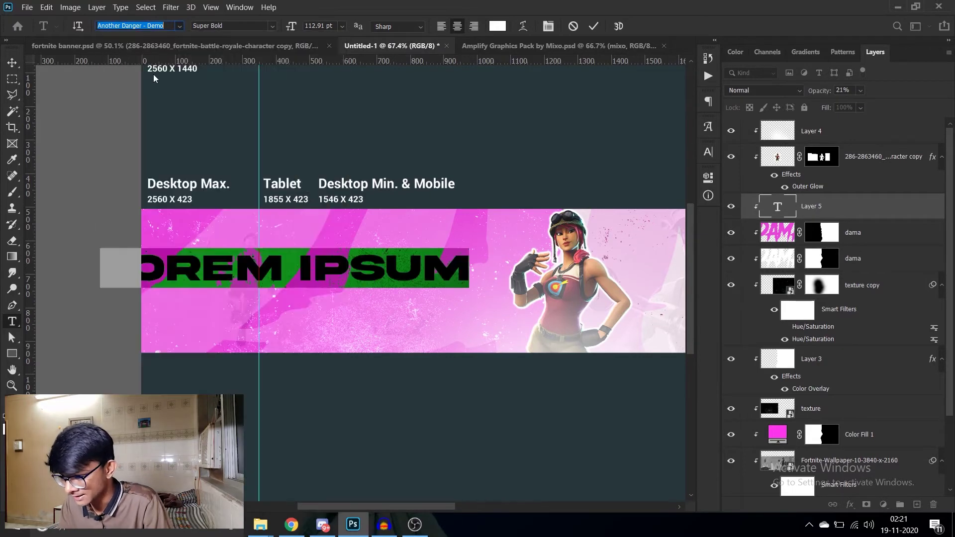
click(12, 62)
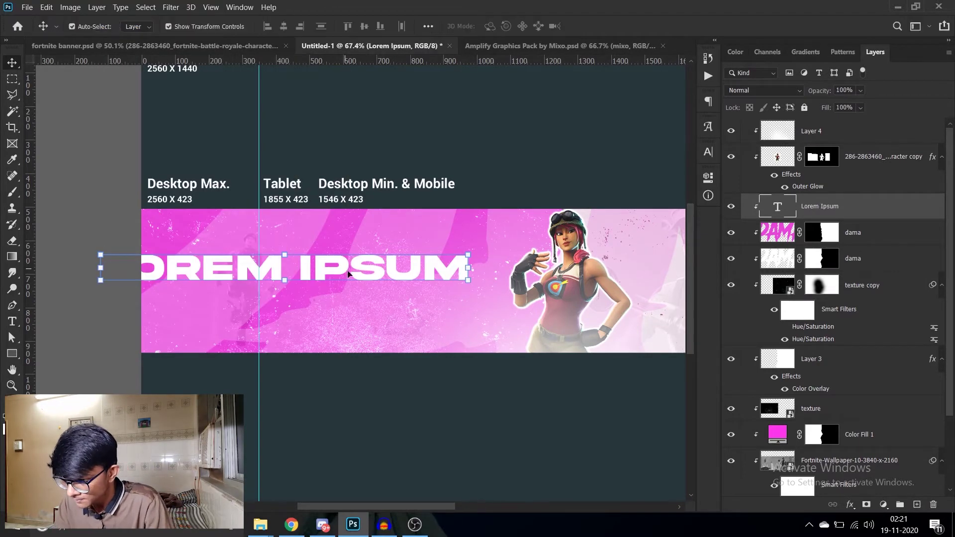
- Move the LOREM IPSUM title and scale it to about 57%, left of the character
drag(343, 269, 383, 282)
key(ctrl+t)
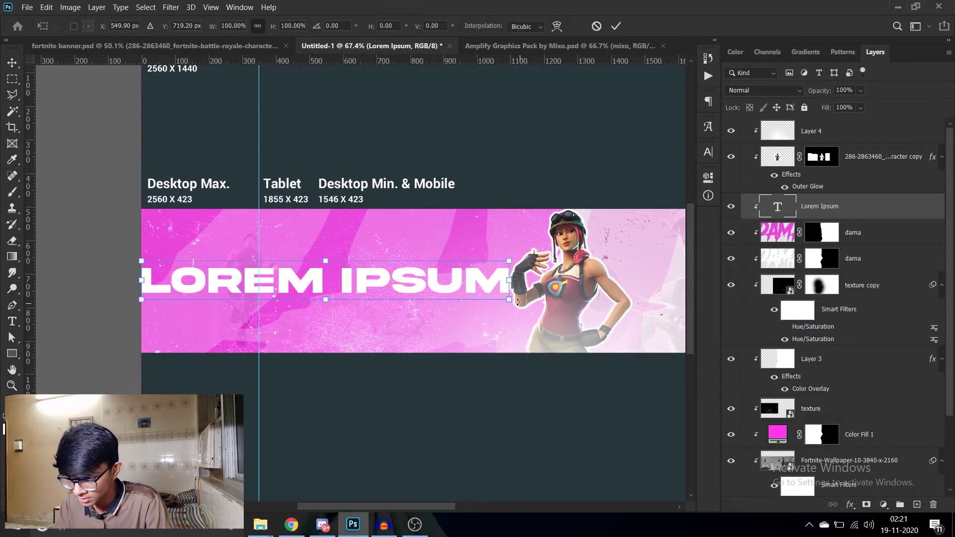
mouse_move(492, 298)
mouse_down()
mouse_move(430, 292)
mouse_move(446, 284)
mouse_move(488, 295)
mouse_move(446, 285)
mouse_up()
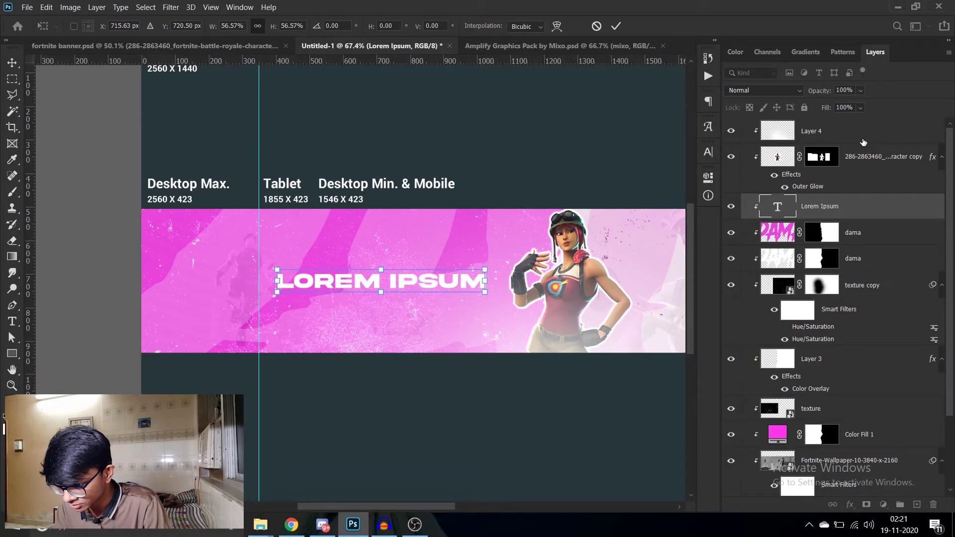
click(863, 139)
- Deselect the layer and zoom around the banner to check the layout
key(e)
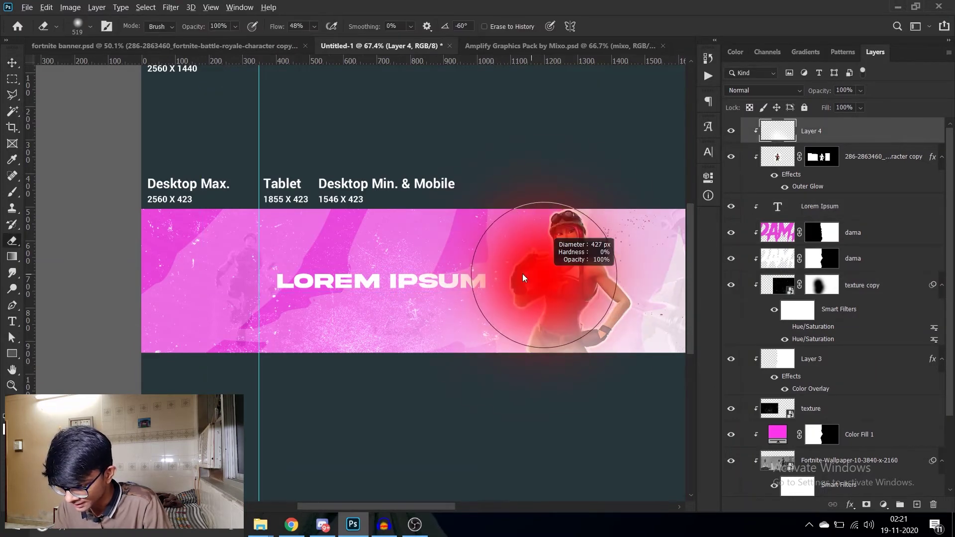
scroll(383, 320, down, 3)
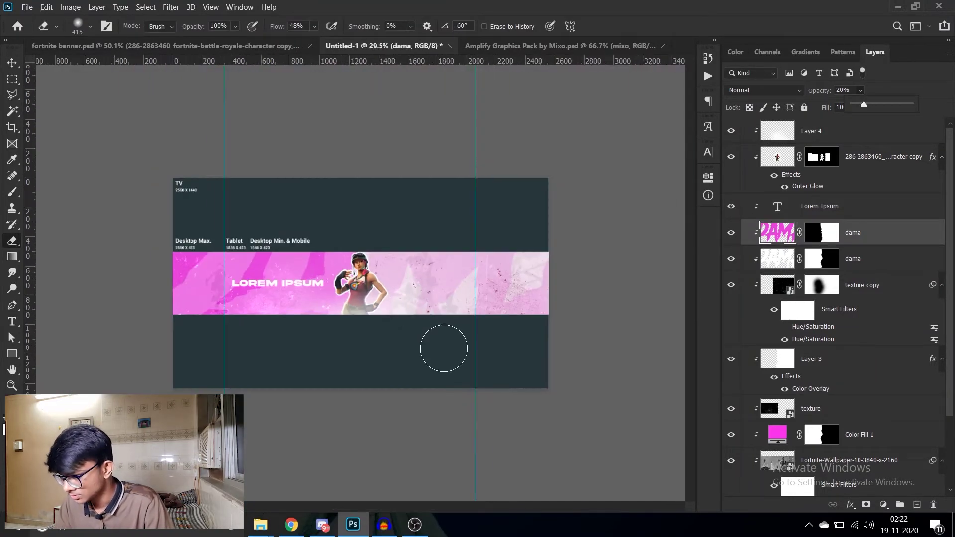
key(v)
click(435, 416)
scroll(380, 348, down, 2)
scroll(277, 301, up, 3)
scroll(225, 286, up, 3)
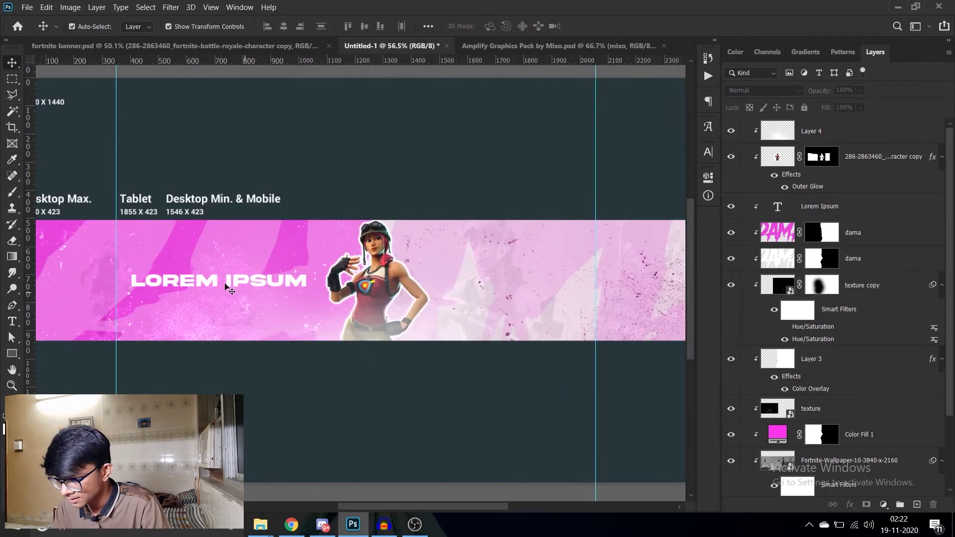
scroll(225, 286, up, 1)
scroll(185, 316, up, 1)
scroll(185, 316, up, 1)
scroll(212, 284, up, 1)
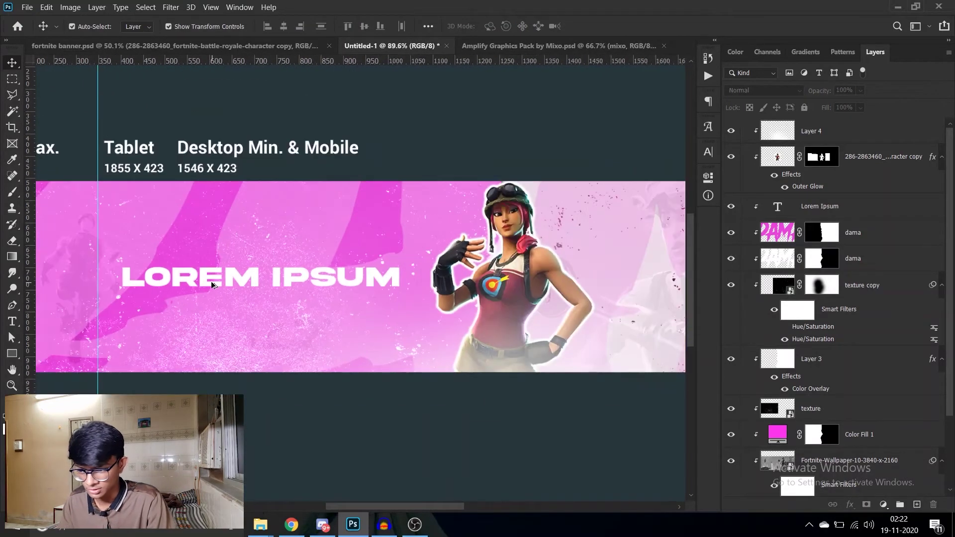
scroll(225, 264, down, 2)
scroll(225, 263, down, 1)
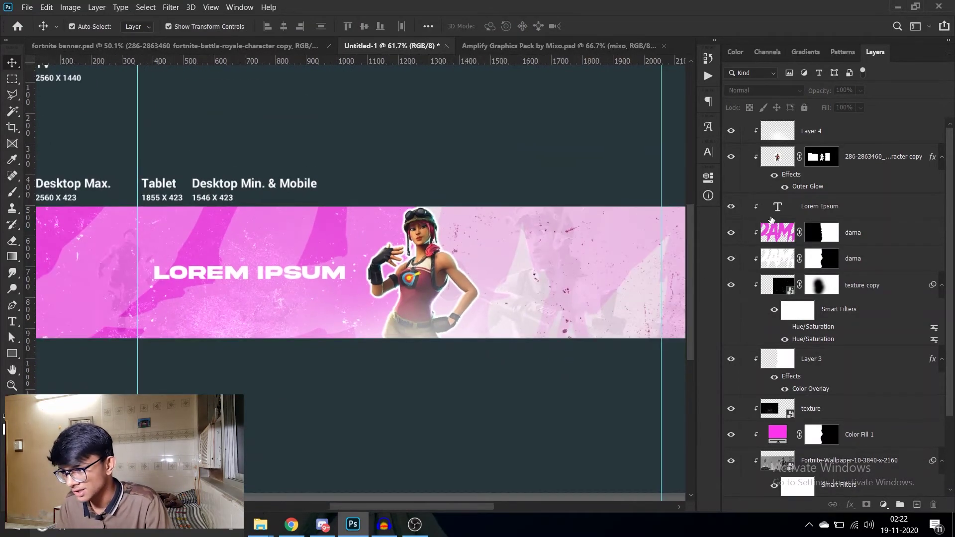
double_click(779, 207)
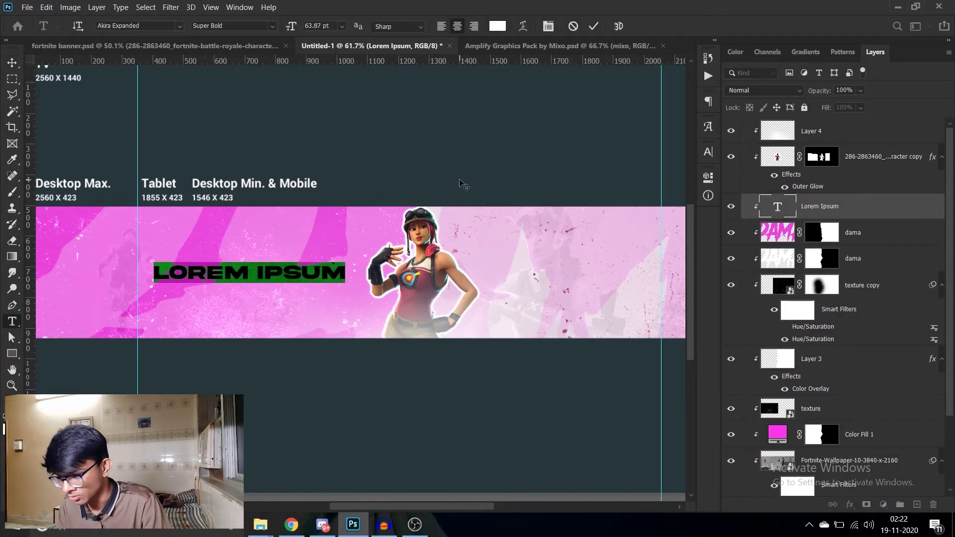
click(497, 26)
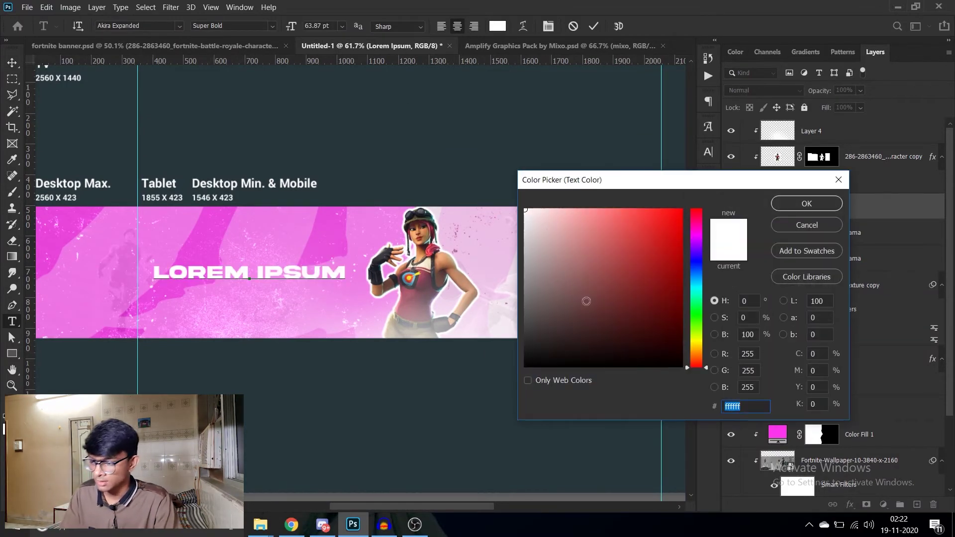
click(380, 272)
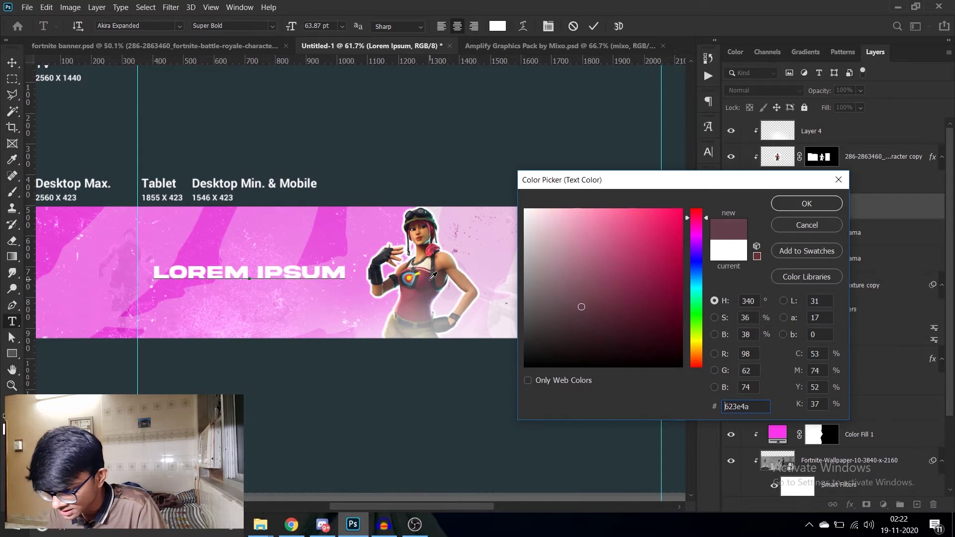
click(681, 209)
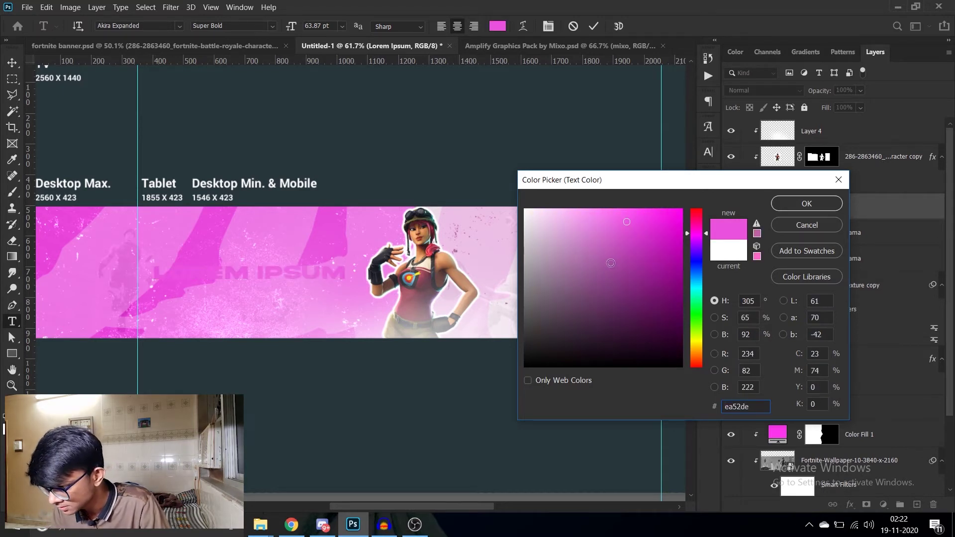
drag(699, 219, 699, 233)
click(696, 232)
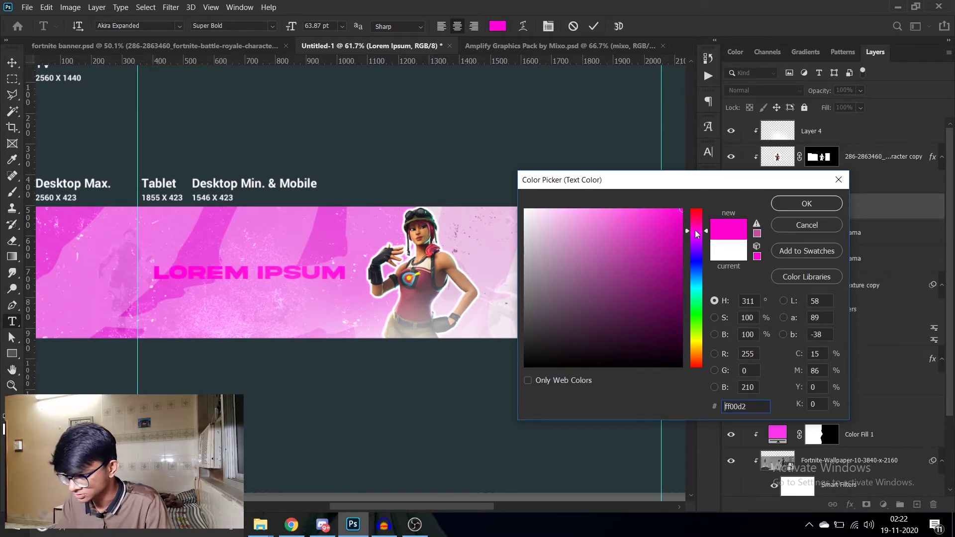
click(807, 204)
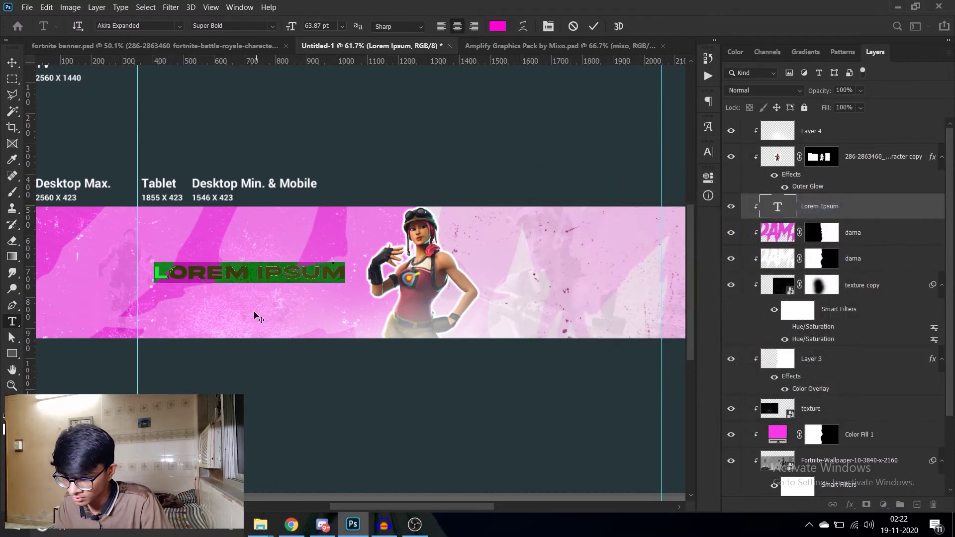
scroll(258, 317, down, 2)
click(12, 62)
scroll(199, 315, up, 3)
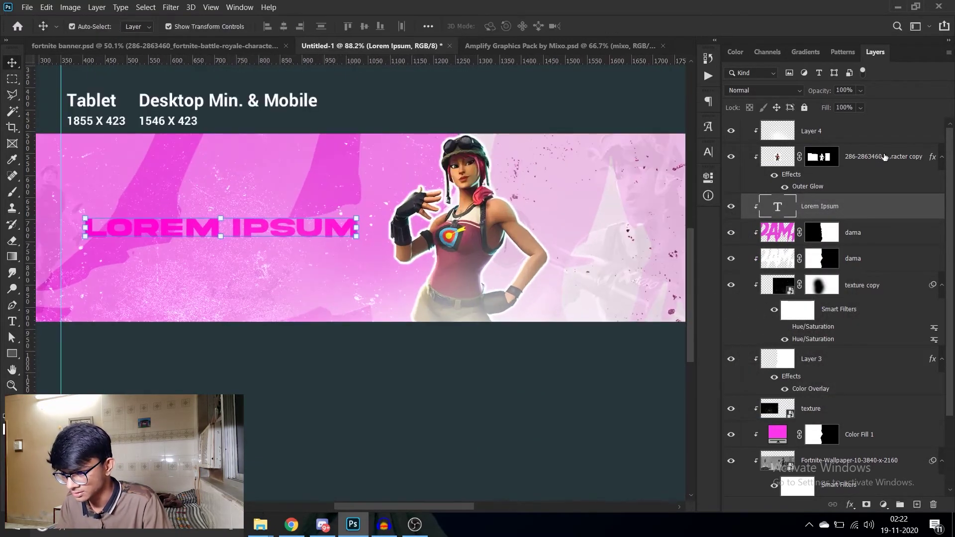
double_click(790, 203)
click(498, 26)
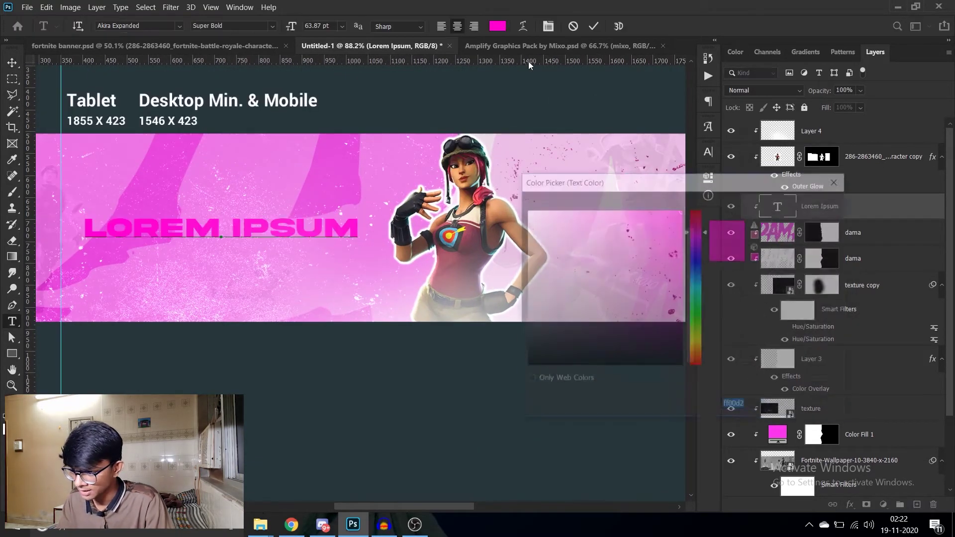
text(ffffff)
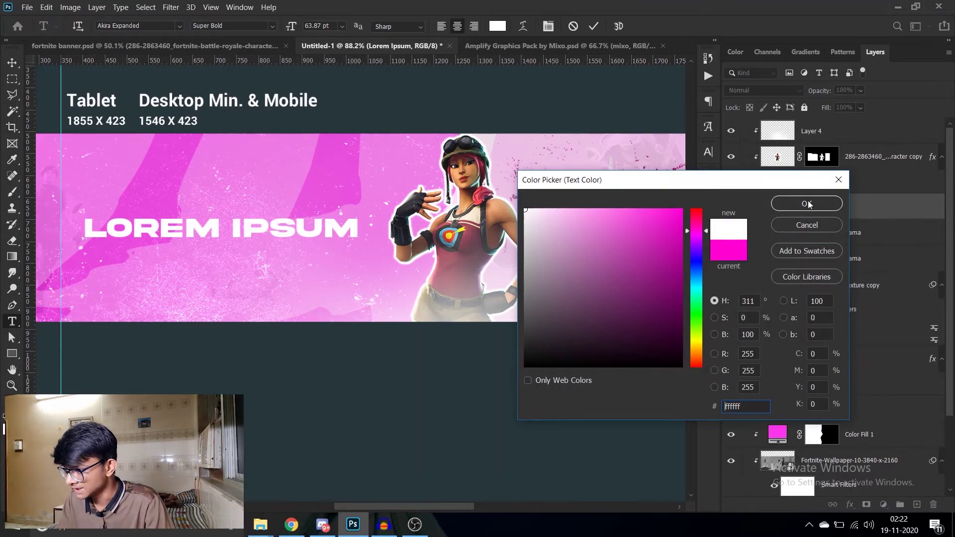
click(807, 203)
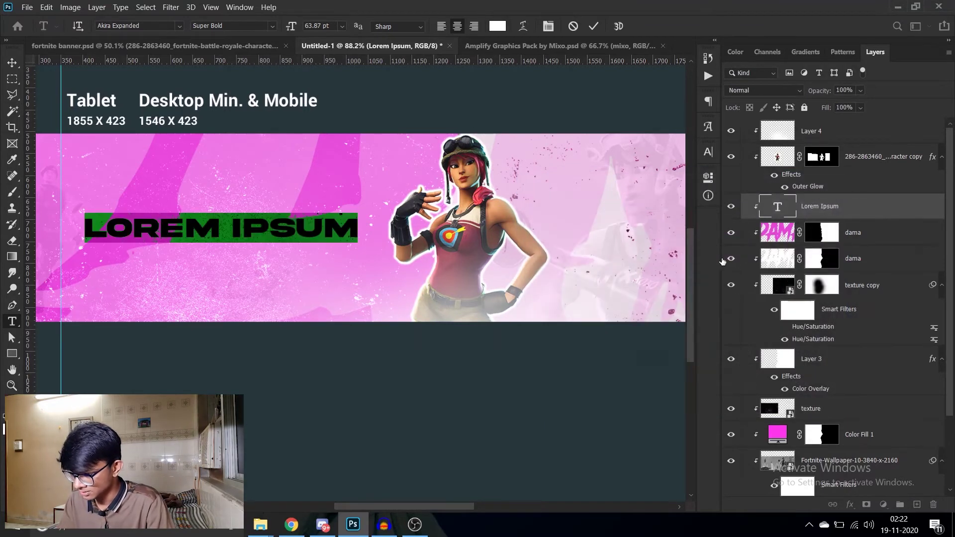
click(12, 62)
scroll(318, 406, down, 1)
click(229, 329)
- Zoom in and nudge the LOREM IPSUM title a few pixels left
scroll(231, 311, down, 2)
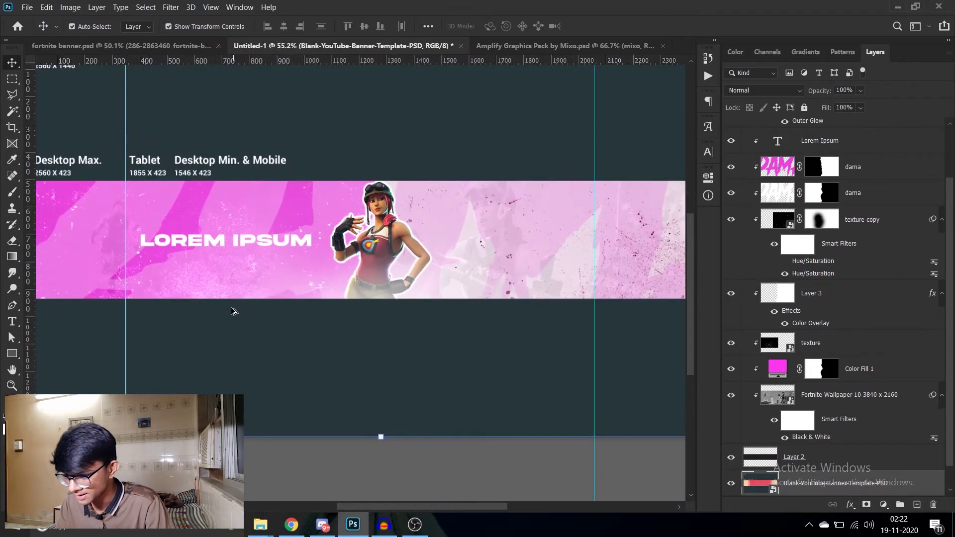
scroll(231, 311, down, 1)
scroll(261, 319, up, 2)
scroll(411, 324, up, 2)
scroll(393, 293, up, 1)
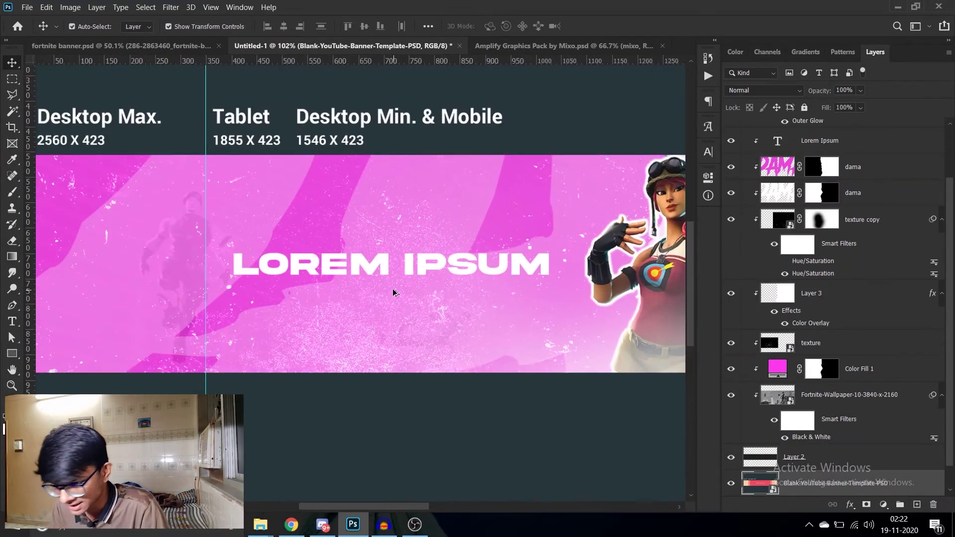
scroll(393, 292, up, 1)
click(536, 272)
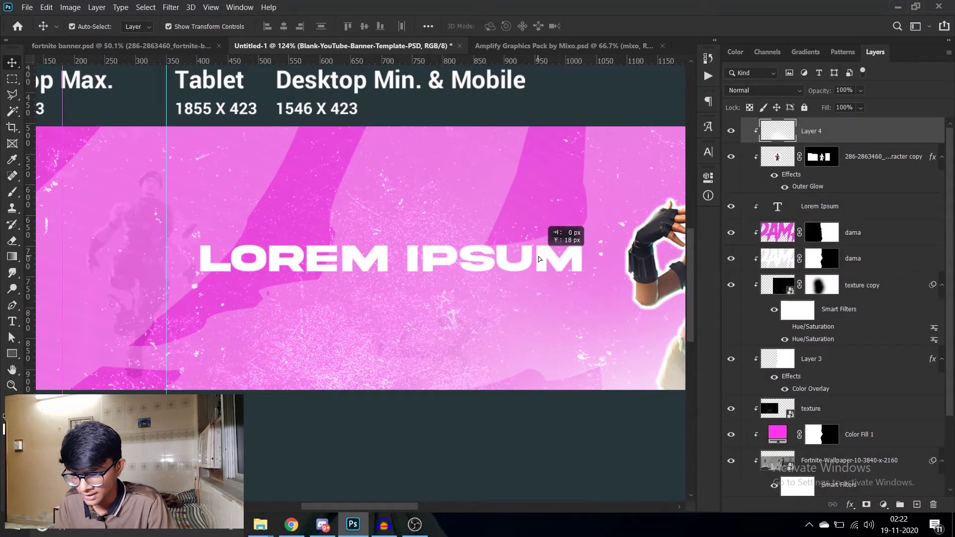
scroll(814, 183, down, 1)
scroll(814, 199, up, 2)
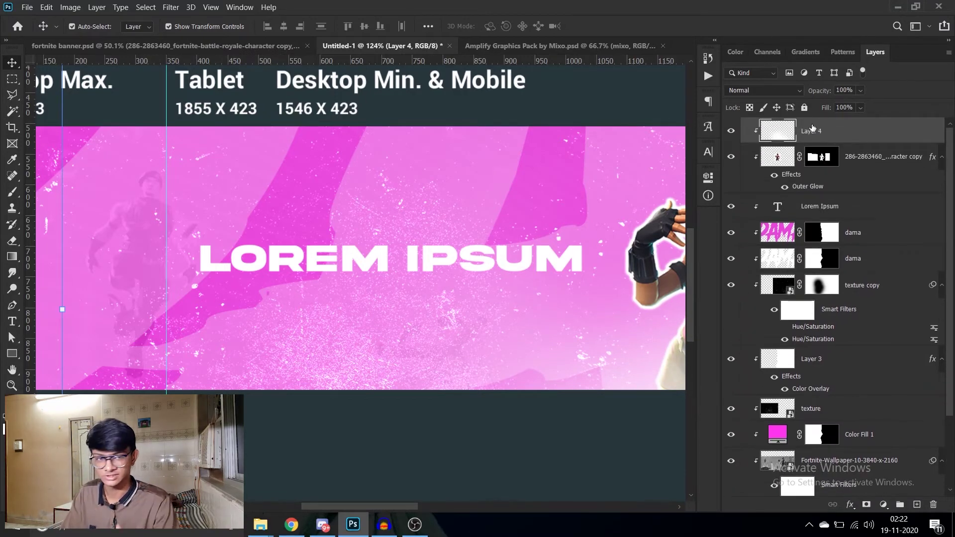
scroll(471, 287, down, 3)
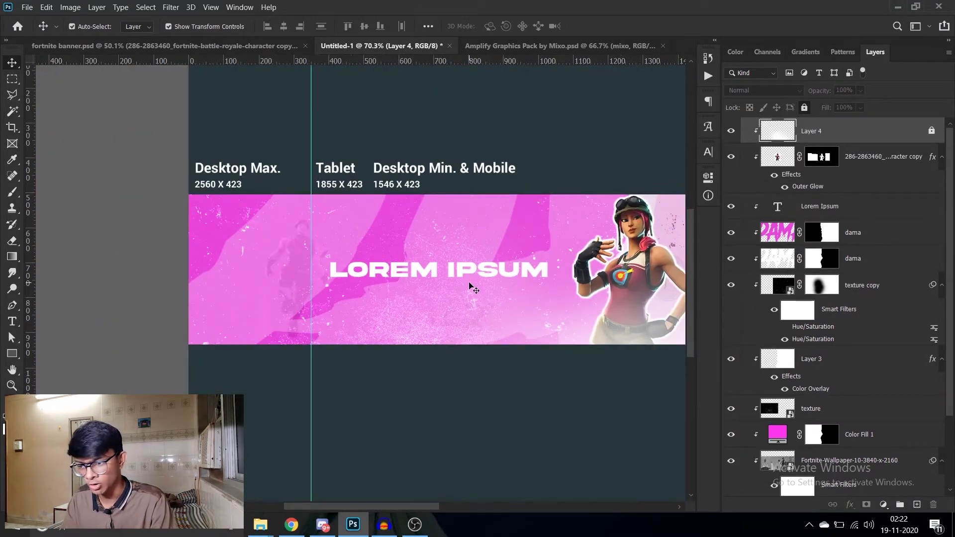
scroll(438, 301, right, 5)
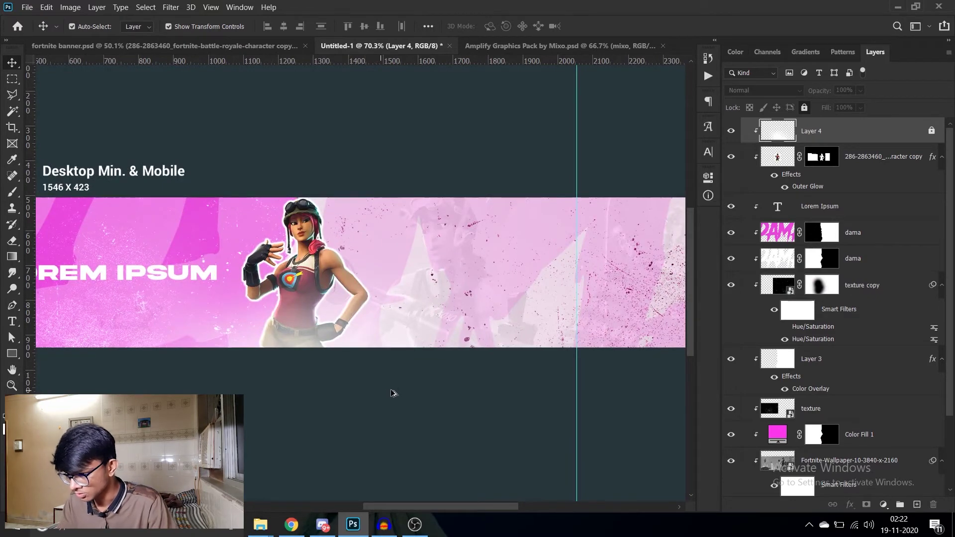
scroll(298, 348, down, 2)
scroll(237, 309, up, 1)
drag(221, 278, 219, 277)
- Open the Color Picker for the Color Fill 1 layer
scroll(214, 277, up, 3)
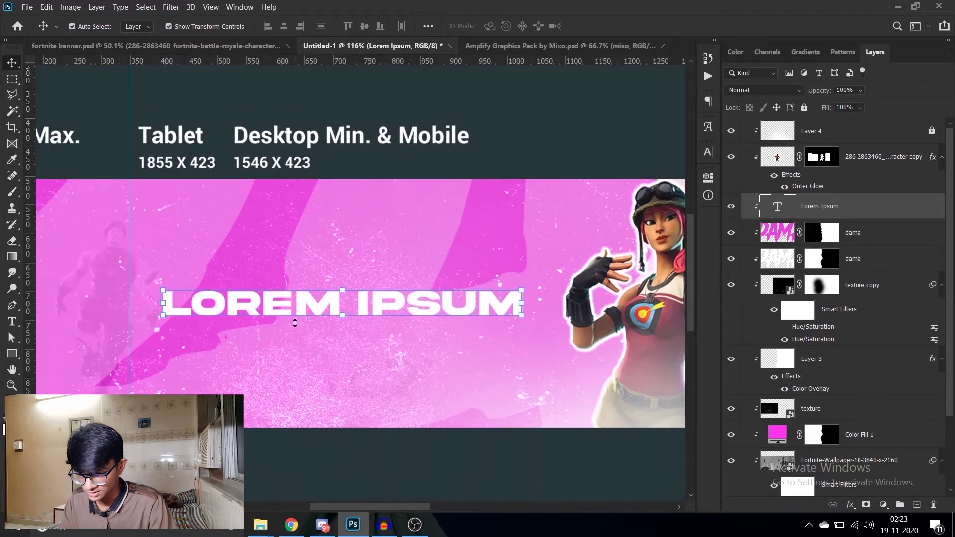
scroll(296, 322, down, 2)
scroll(295, 322, up, 1)
scroll(298, 328, down, 1)
scroll(433, 368, up, 1)
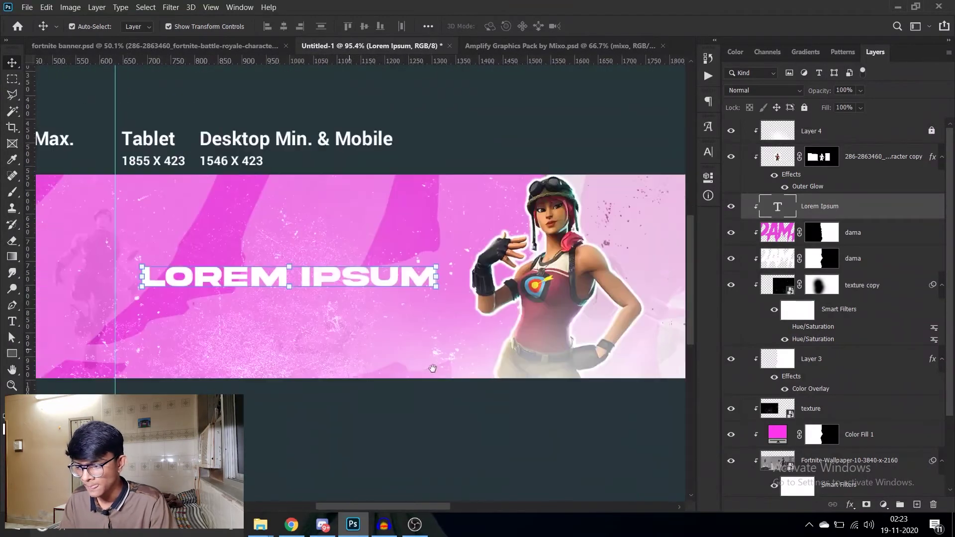
drag(433, 368, 450, 371)
scroll(802, 385, down, 3)
double_click(774, 357)
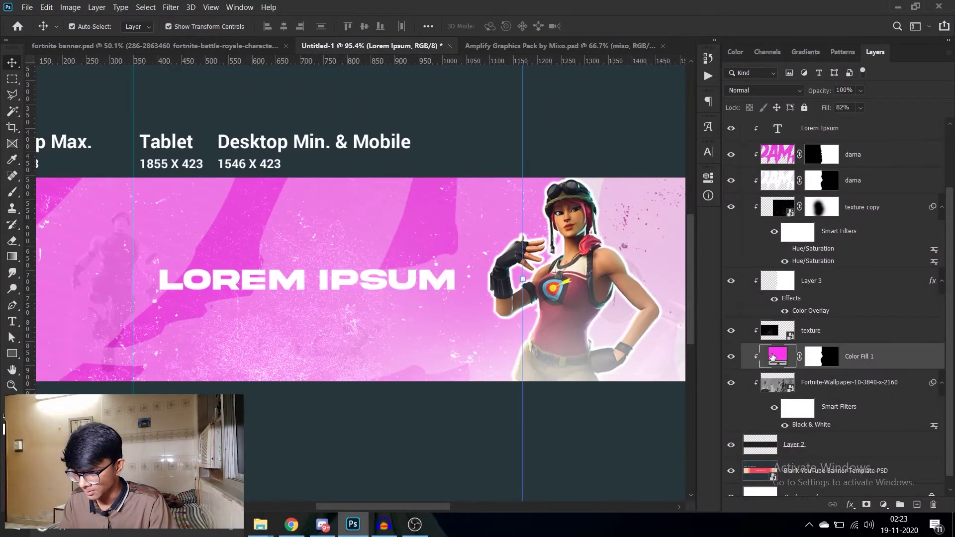
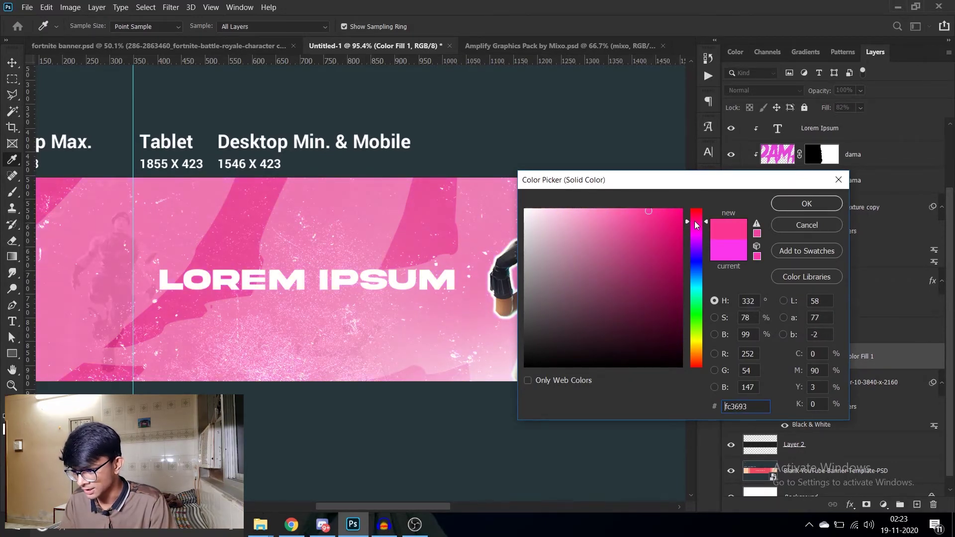
- Shift the Color Fill 1 hue to 322, making the background pink #fb1fab
drag(694, 221, 664, 211)
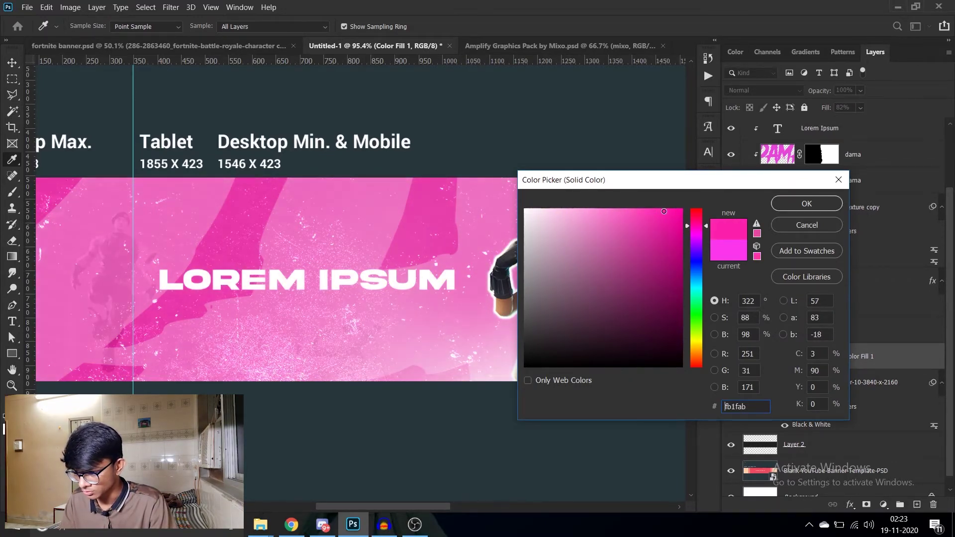
click(794, 205)
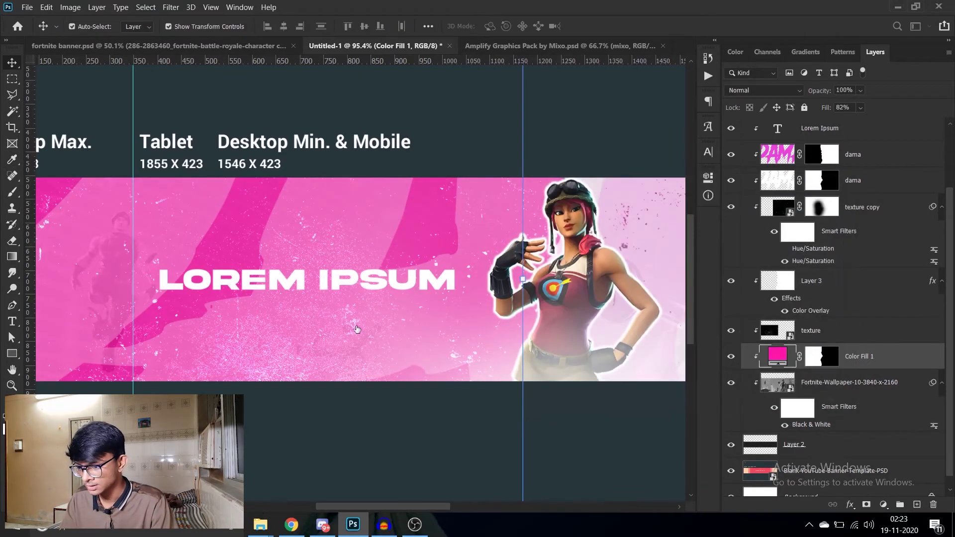
scroll(380, 348, down, 3)
scroll(380, 348, down, 2)
scroll(381, 348, down, 2)
scroll(319, 336, up, 3)
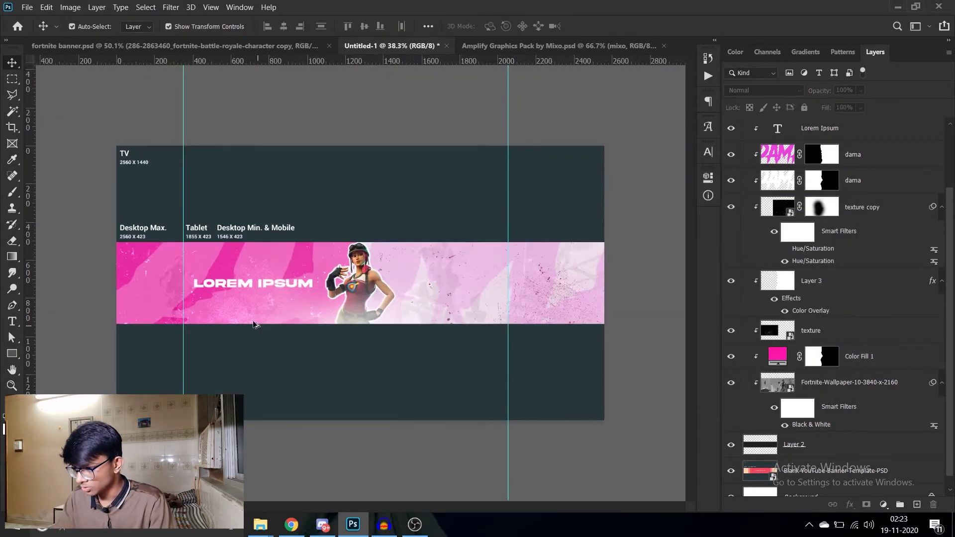
scroll(255, 324, up, 2)
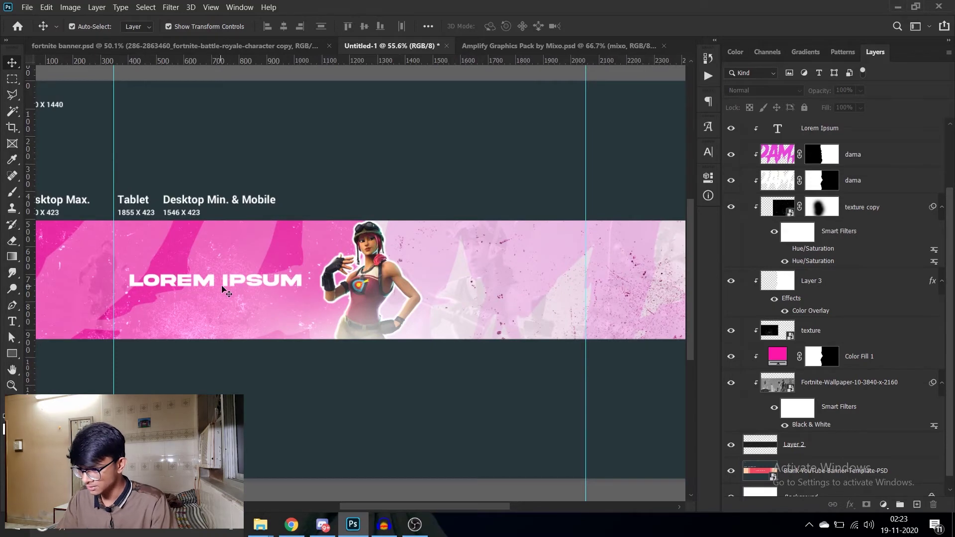
scroll(229, 291, up, 1)
scroll(249, 294, up, 1)
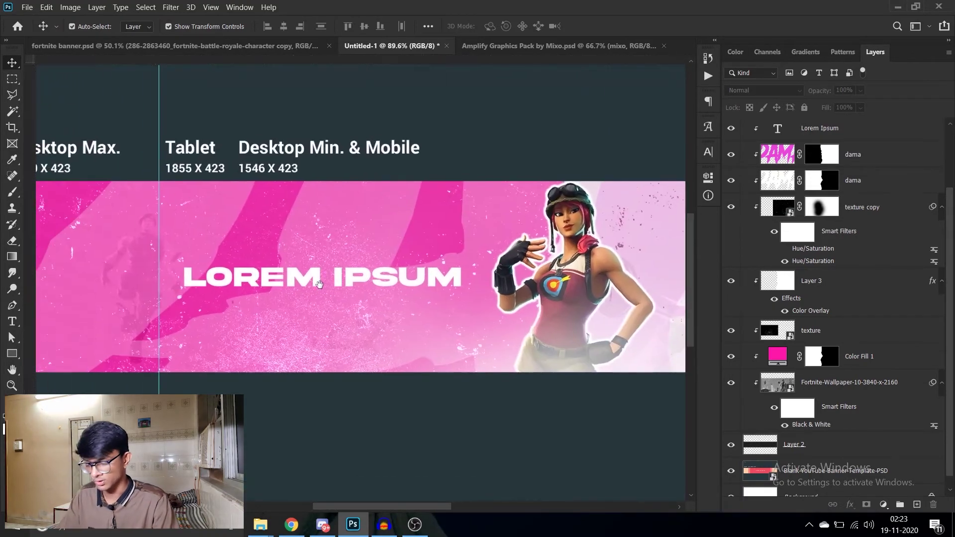
scroll(274, 297, up, 3)
click(267, 260)
scroll(270, 277, down, 2)
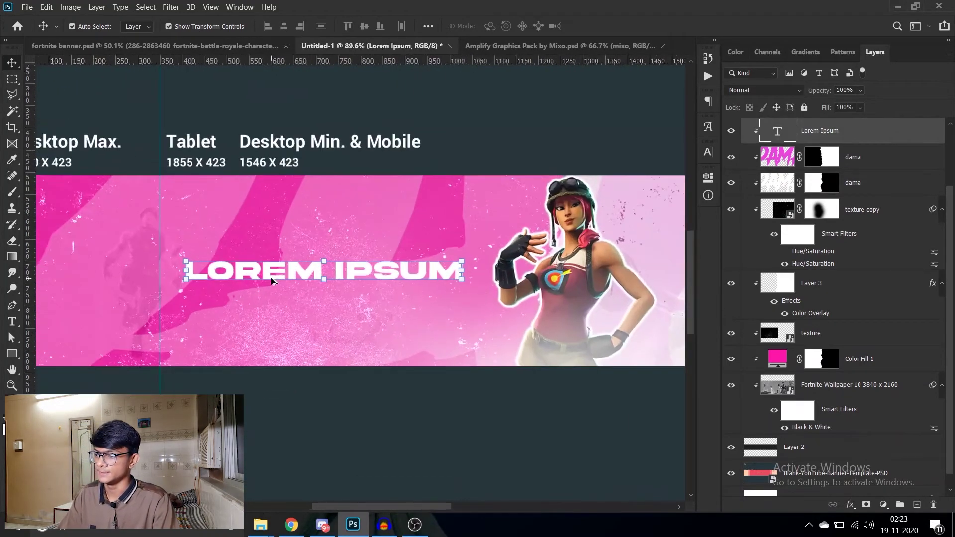
scroll(278, 282, down, 1)
scroll(271, 285, down, 1)
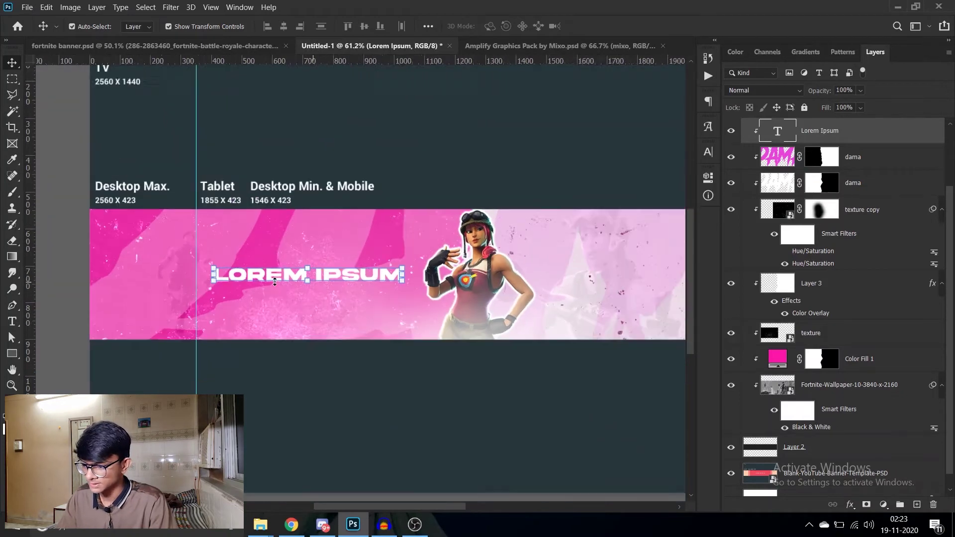
scroll(281, 227, up, 1)
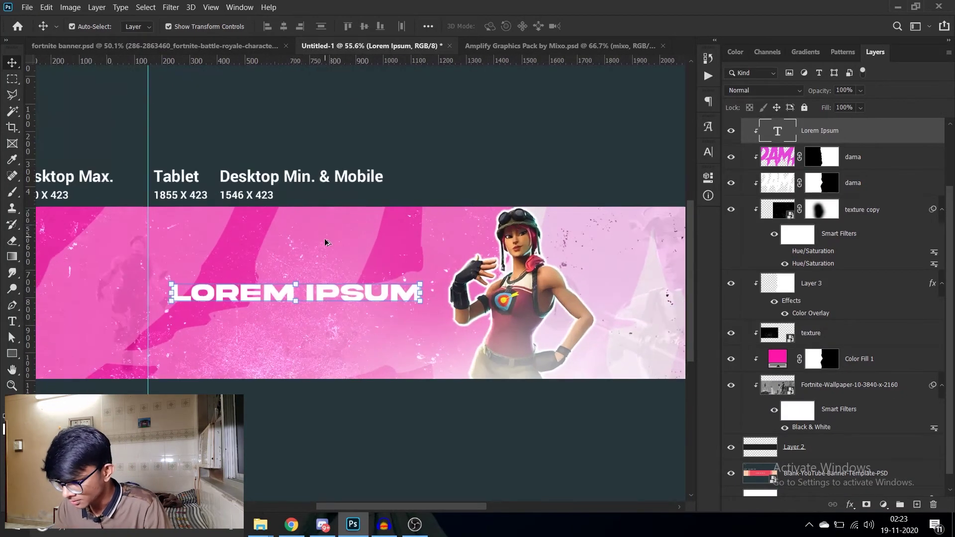
scroll(338, 315, up, 2)
scroll(338, 315, down, 1)
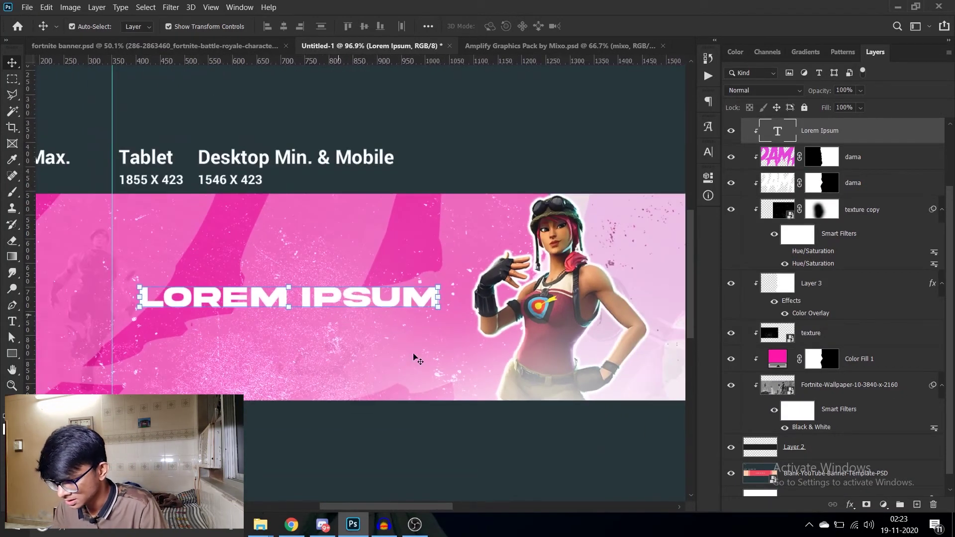
click(416, 299)
scroll(271, 345, down, 1)
scroll(271, 344, up, 2)
scroll(271, 344, up, 1)
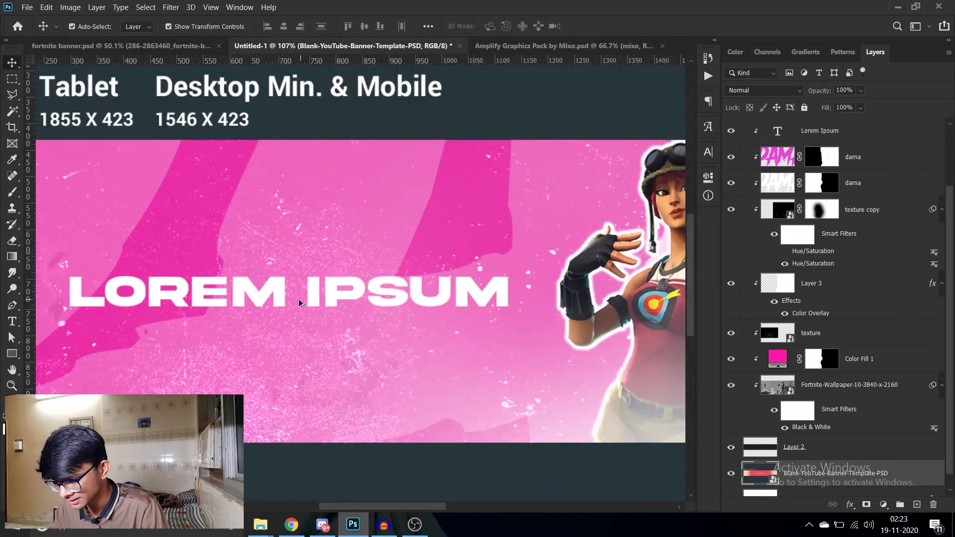
scroll(294, 313, down, 3)
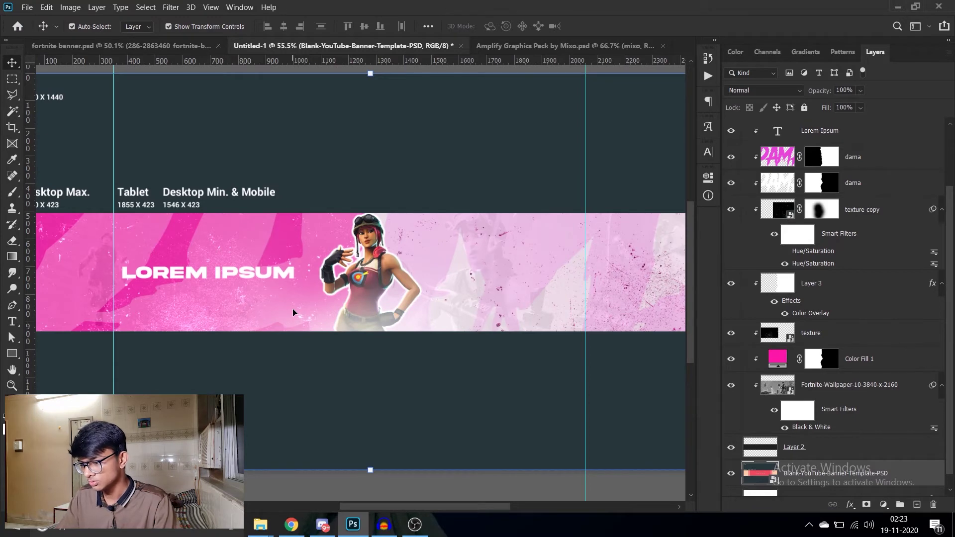
scroll(280, 307, up, 1)
scroll(269, 293, up, 1)
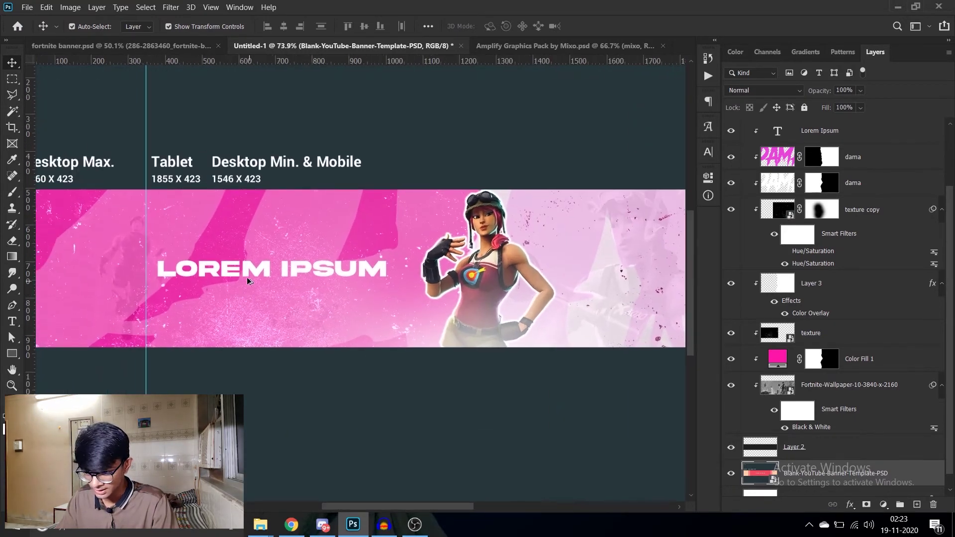
scroll(244, 270, up, 2)
scroll(243, 270, down, 1)
scroll(320, 271, down, 1)
scroll(348, 271, down, 1)
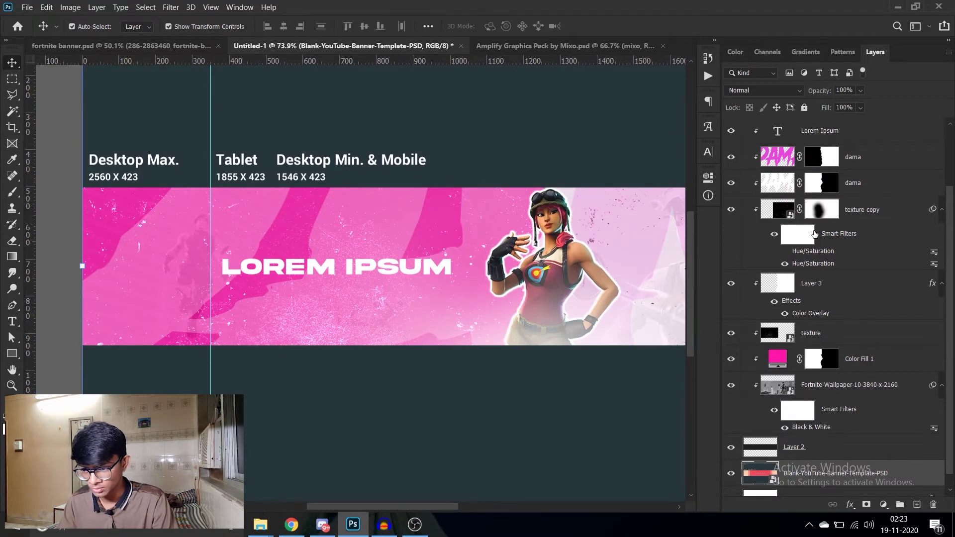
- Lower the texture layer's opacity to 53%
click(903, 216)
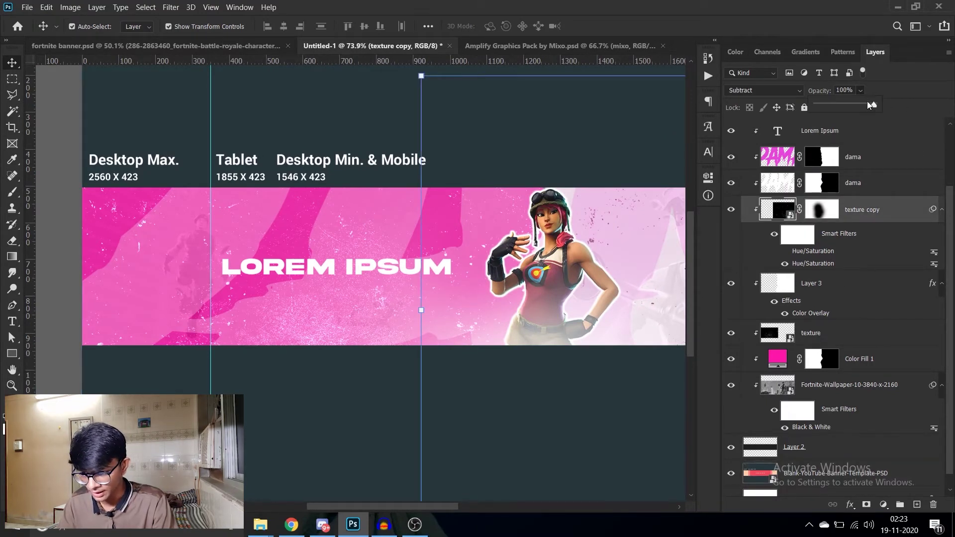
scroll(836, 361, down, 1)
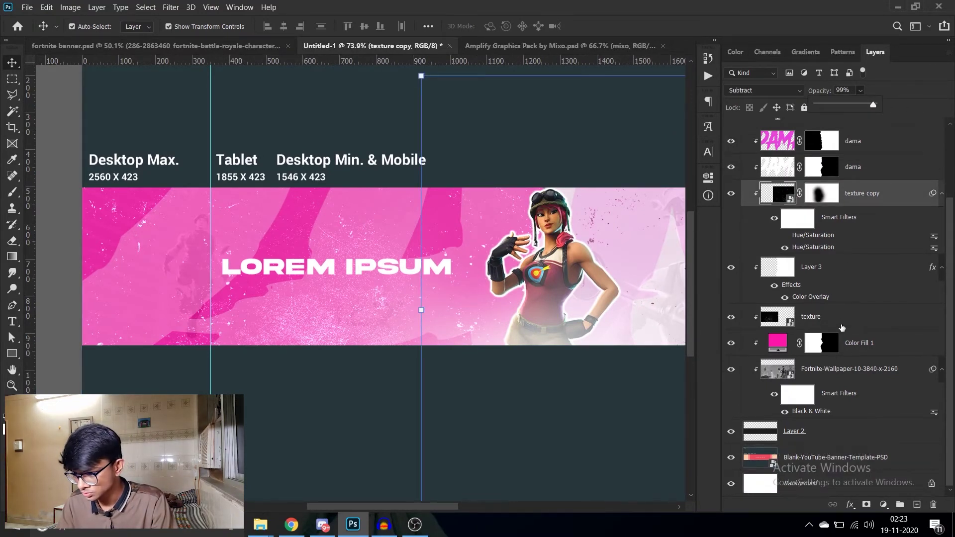
click(841, 319)
click(860, 93)
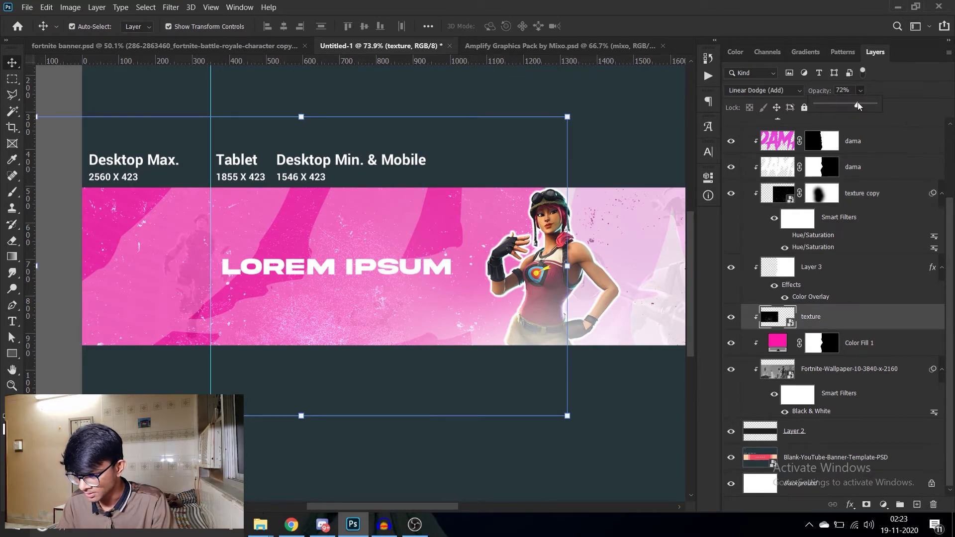
drag(836, 103, 833, 103)
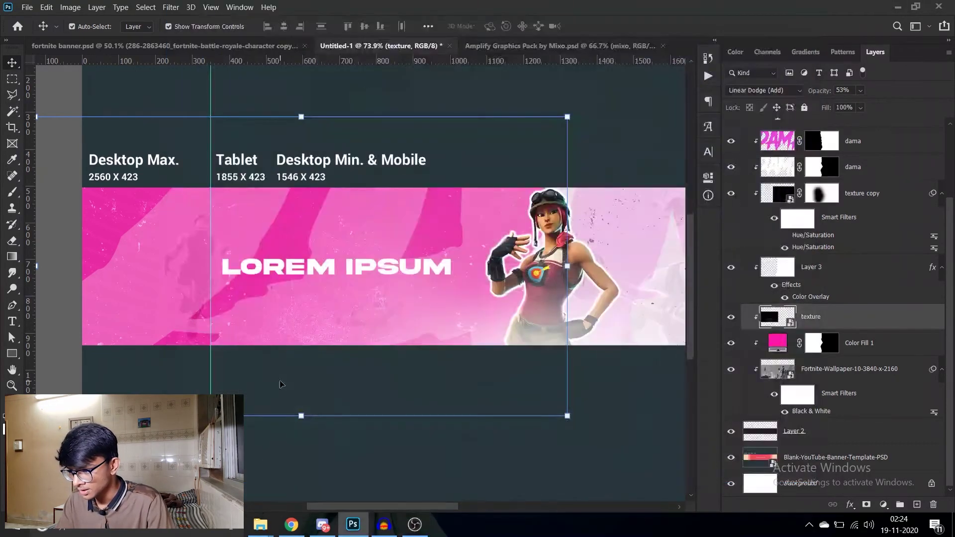
scroll(280, 385, up, 2)
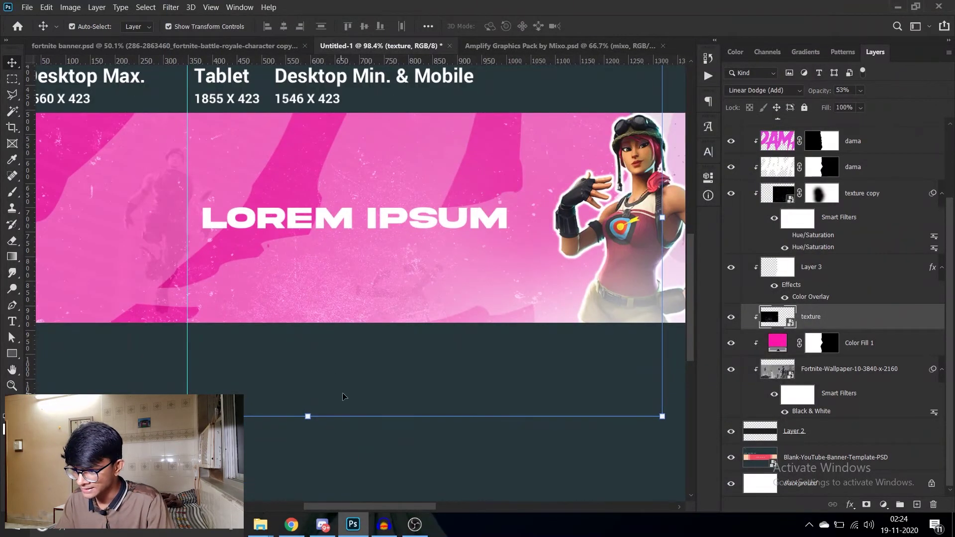
- Move the LOREM IPSUM title slightly to the right
click(302, 288)
scroll(302, 288, down, 2)
scroll(298, 248, up, 3)
drag(252, 206, 277, 206)
click(312, 243)
scroll(312, 242, down, 1)
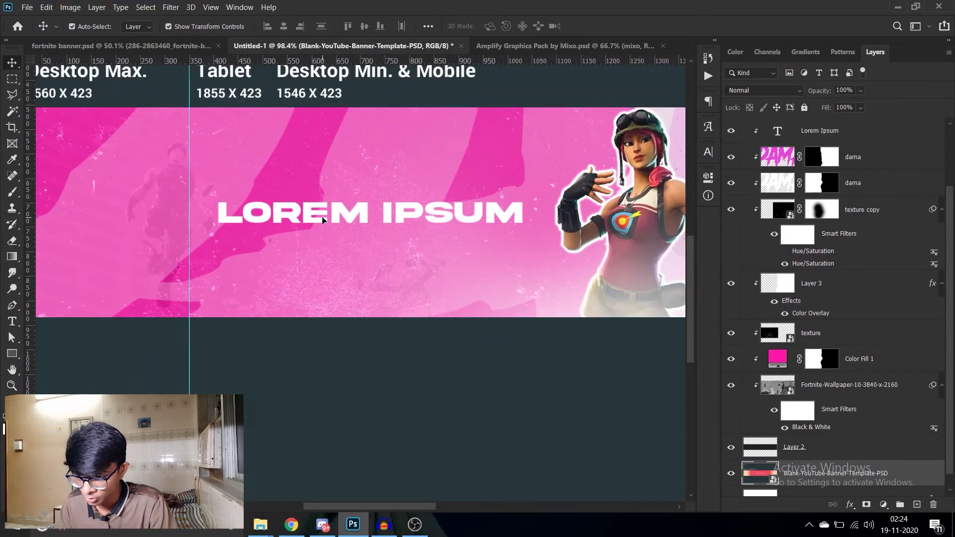
- Duplicate the Lorem Ipsum text layer and place the copy just below the character render layer
click(324, 220)
key(ctrl+j)
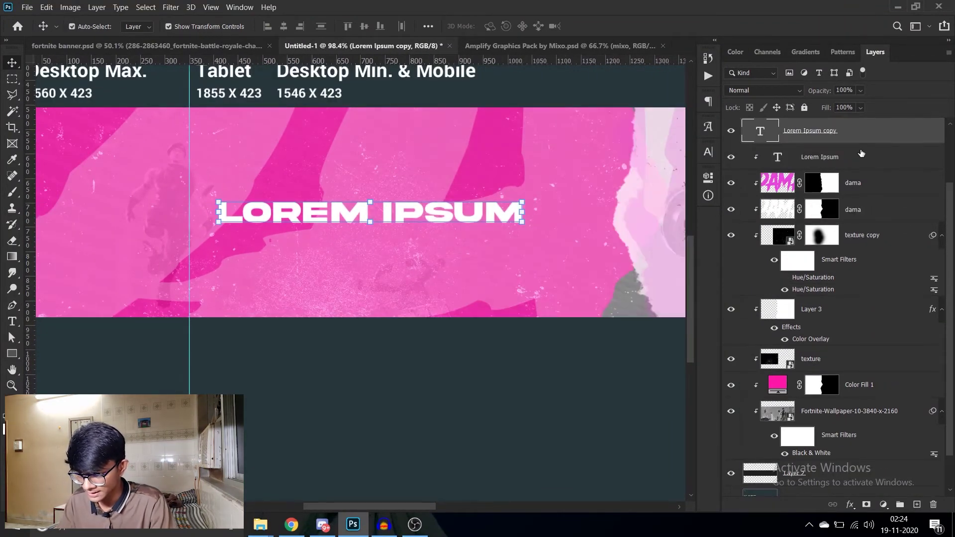
drag(868, 144, 796, 493)
scroll(554, 317, down, 2)
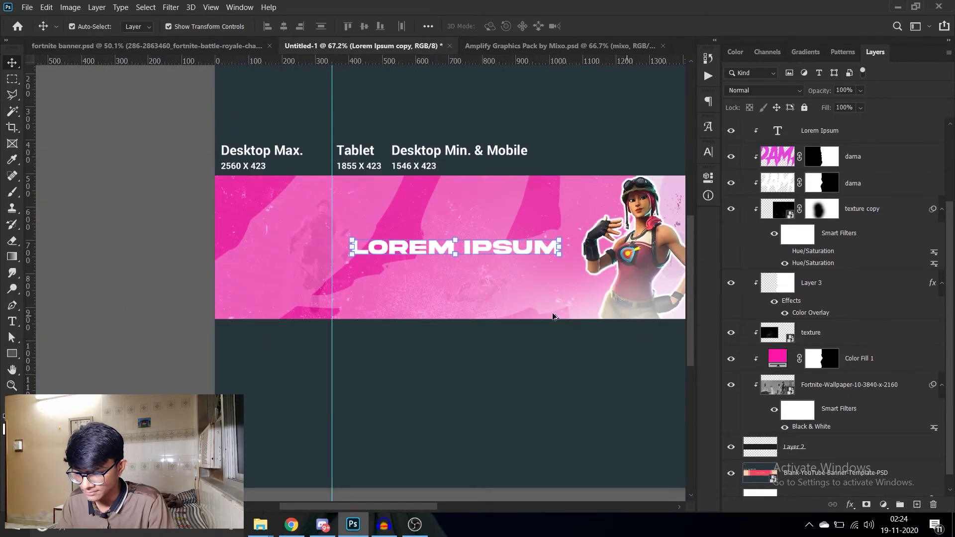
scroll(296, 247, up, 2)
scroll(790, 201, up, 3)
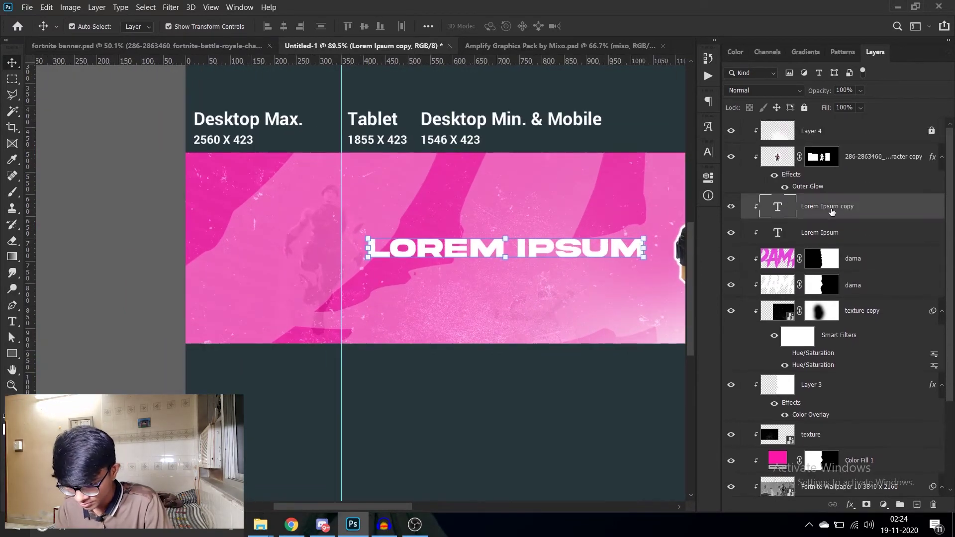
scroll(450, 239, up, 1)
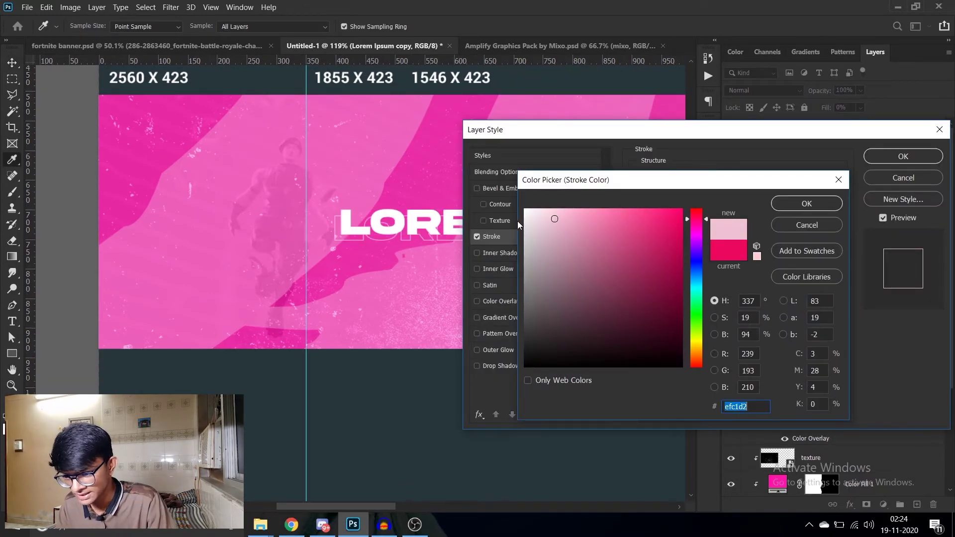
- Give the Lorem Ipsum copy a white #ffffff stroke
click(526, 210)
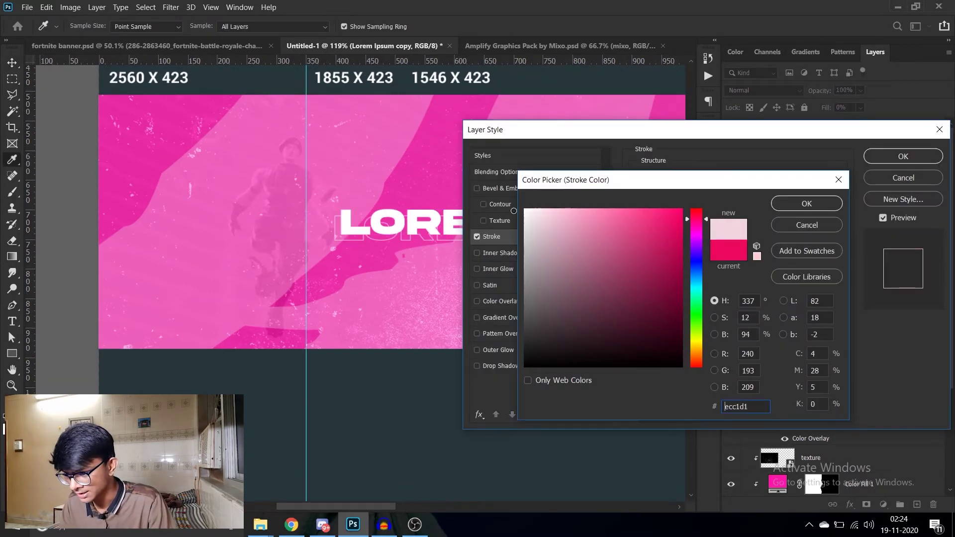
click(830, 206)
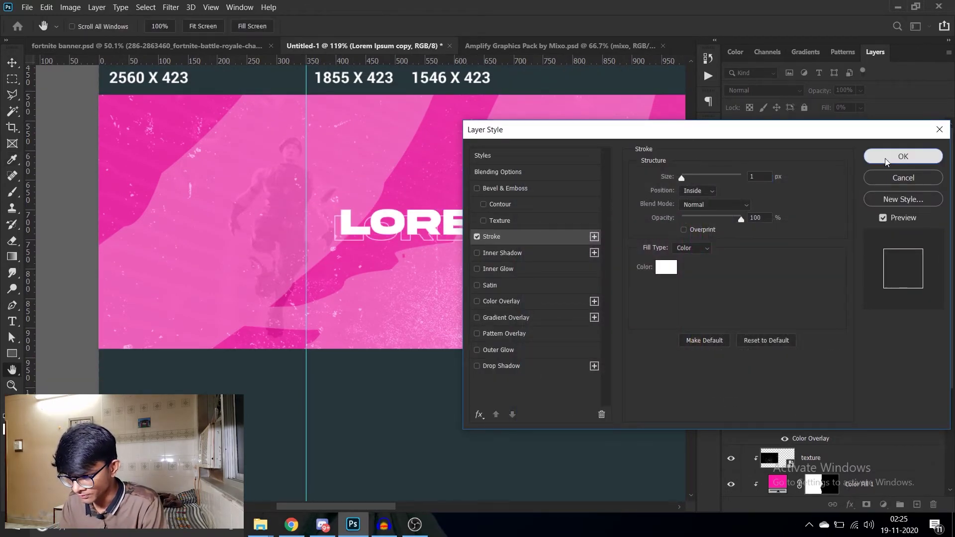
click(902, 157)
- Nudge the outlined copy up and right so it sits offset from the title
key(shift+Up)
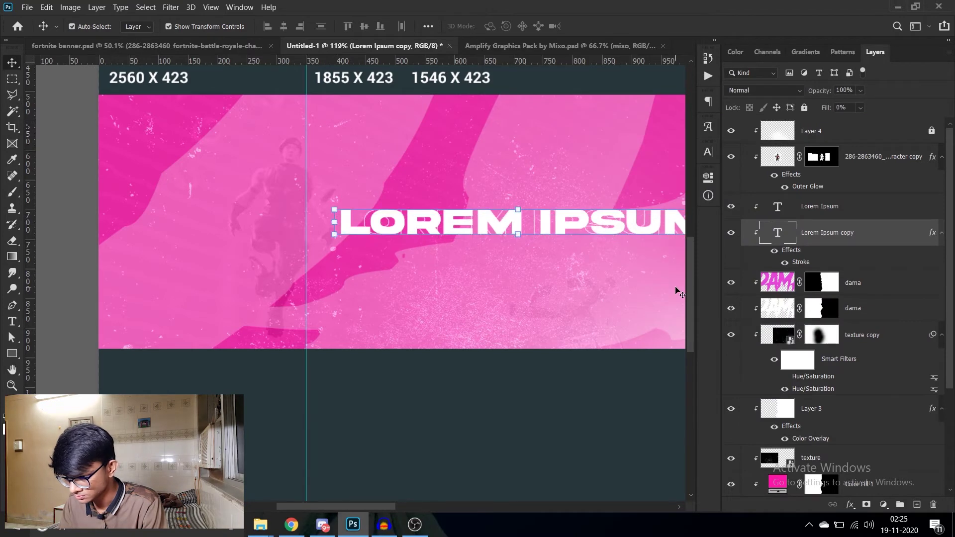
key(shift+Down)
key(Up)
key(Up)
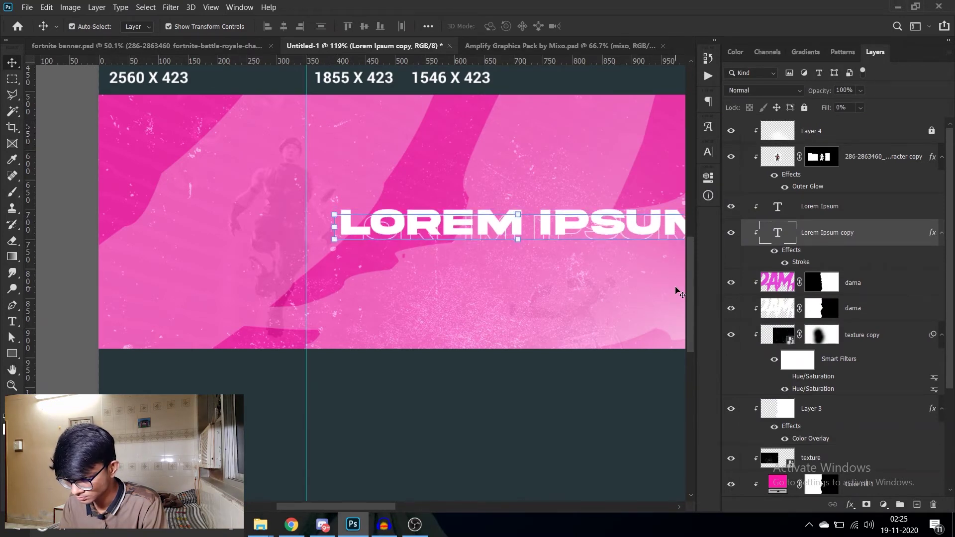
key(Right)
key(Right)
key(Right)
key(Up)
key(Up)
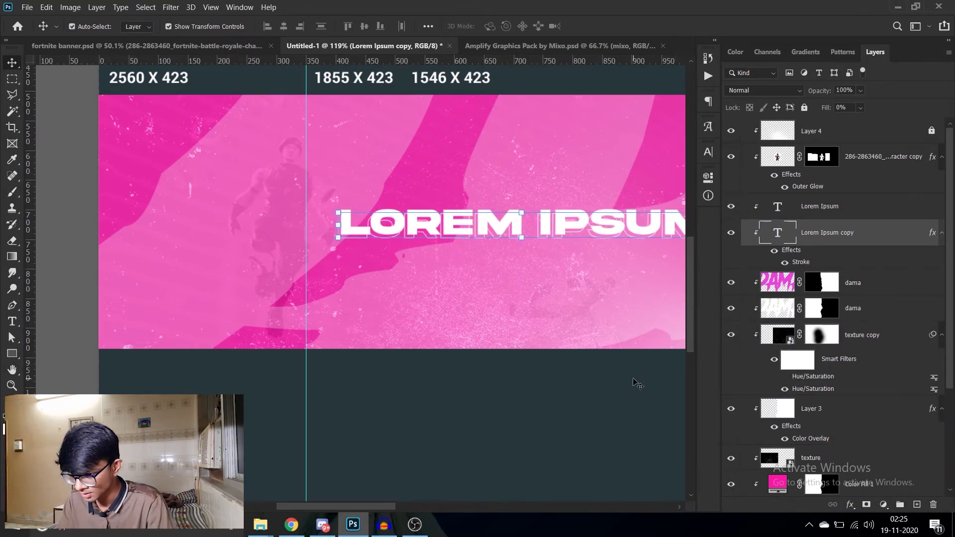
- Zoom out to see the whole banner and open the Lorem Ipsum copy text for editing
click(504, 281)
scroll(503, 282, down, 2)
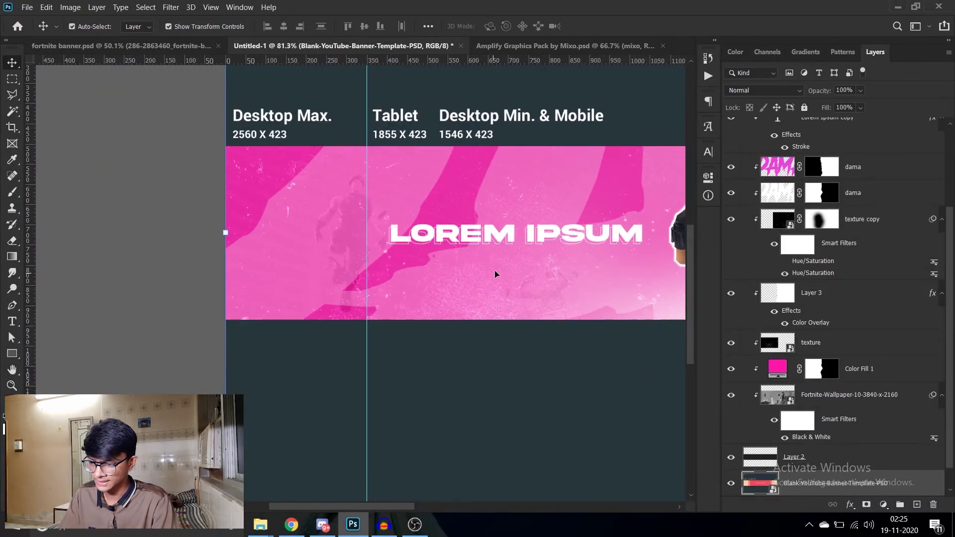
drag(495, 270, 425, 301)
scroll(401, 324, down, 1)
scroll(307, 326, down, 1)
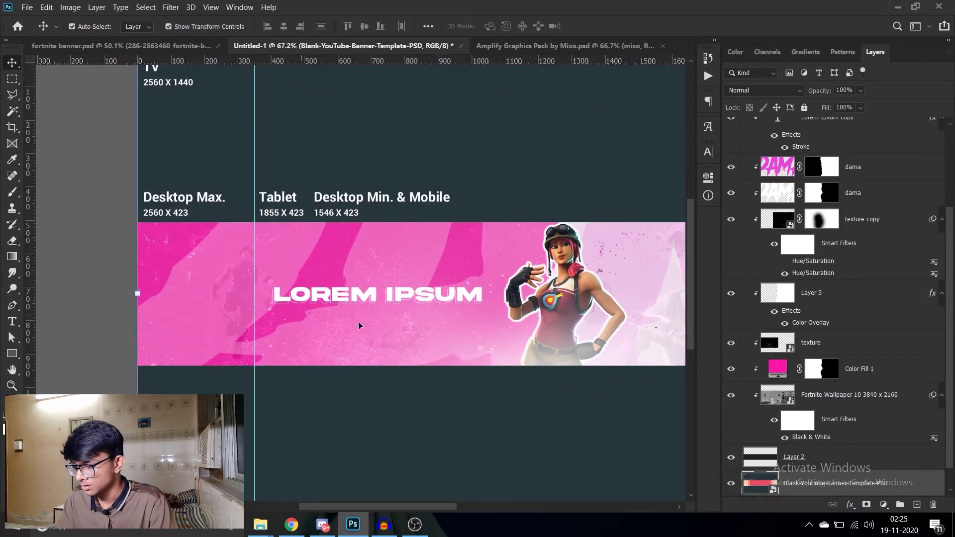
scroll(247, 324, down, 5)
scroll(247, 325, up, 3)
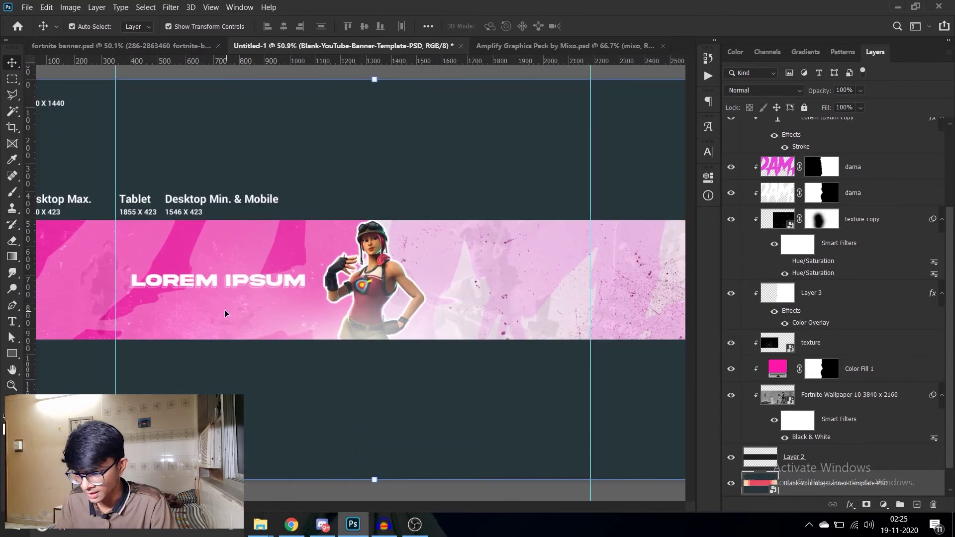
drag(226, 316, 268, 318)
scroll(821, 298, up, 4)
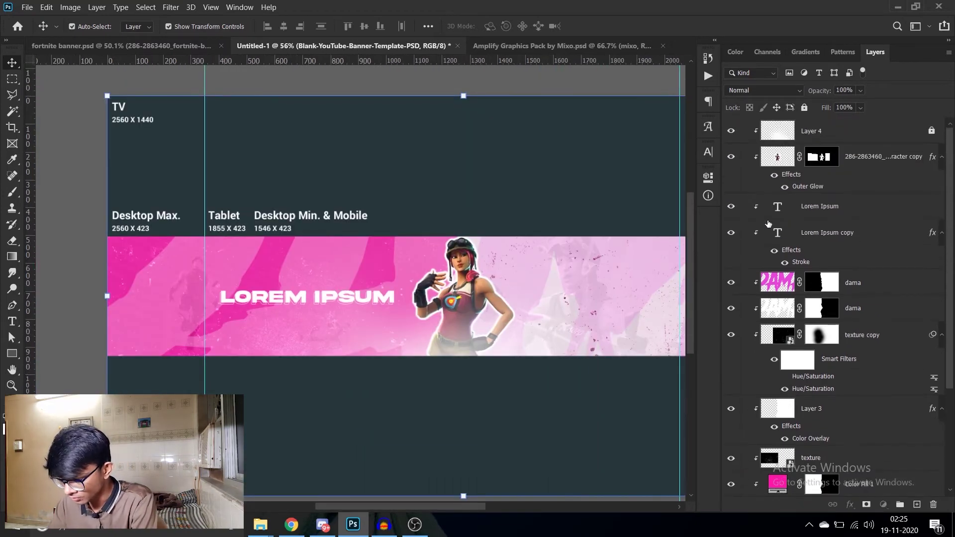
click(777, 207)
double_click(777, 232)
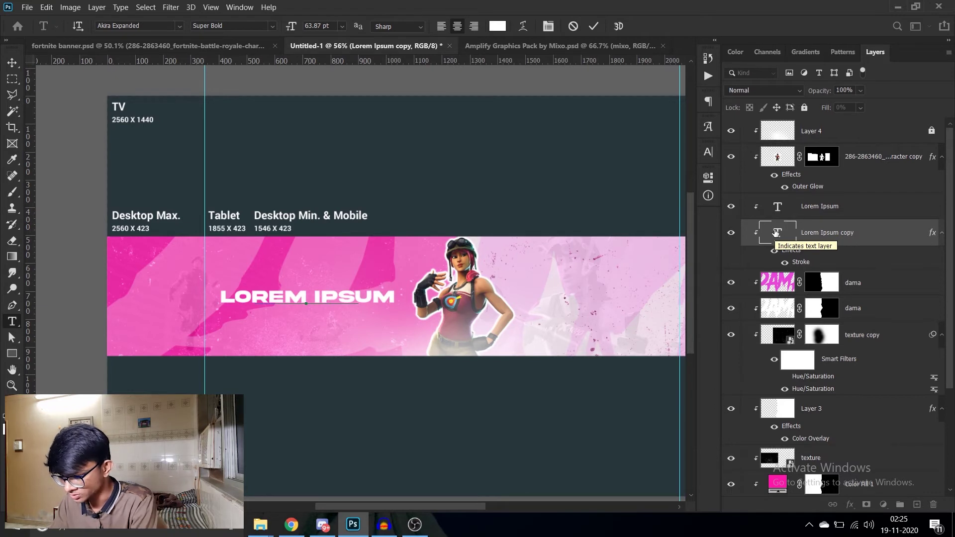
- Change the main title text from LOREM IPSUM to 'fornite'
double_click(779, 206)
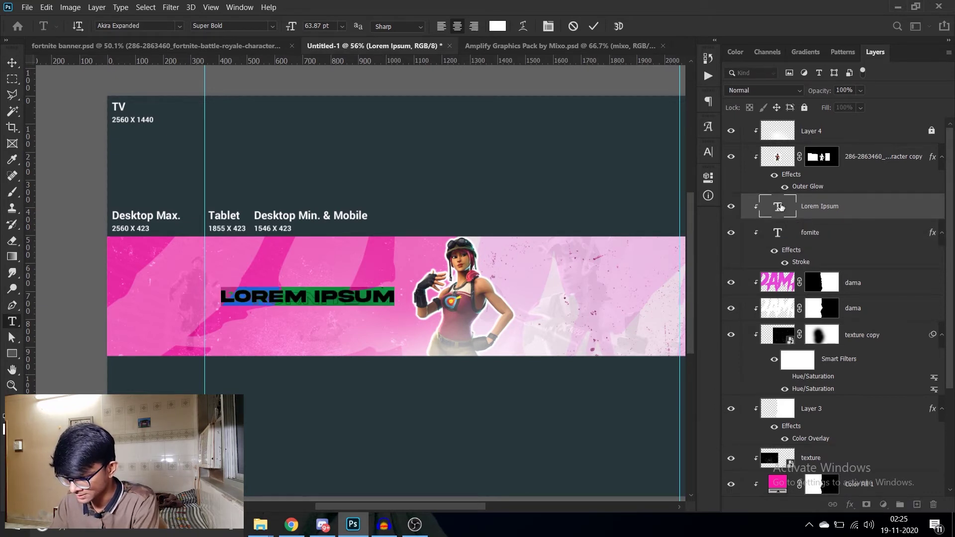
text(forni)
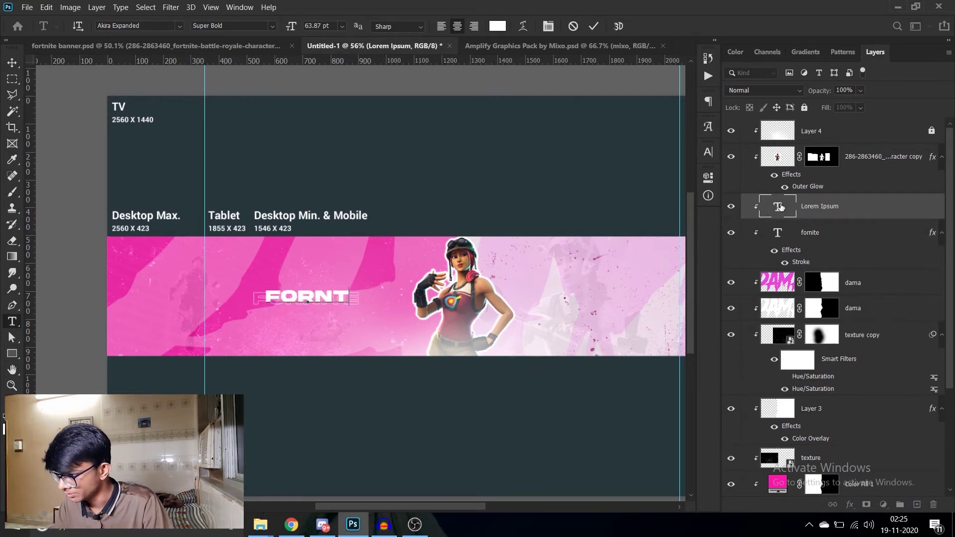
text(te)
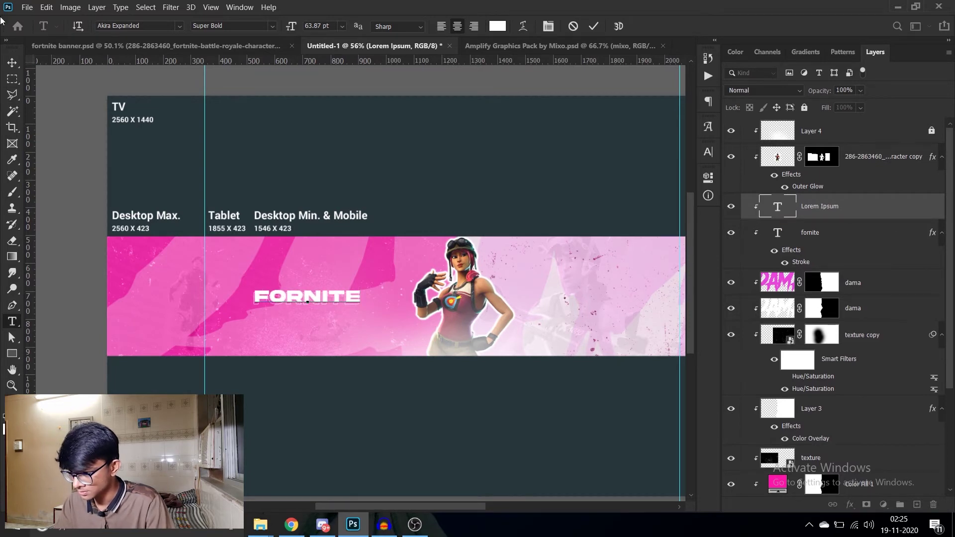
click(12, 64)
click(332, 404)
scroll(305, 324, down, 1)
scroll(243, 312, up, 3)
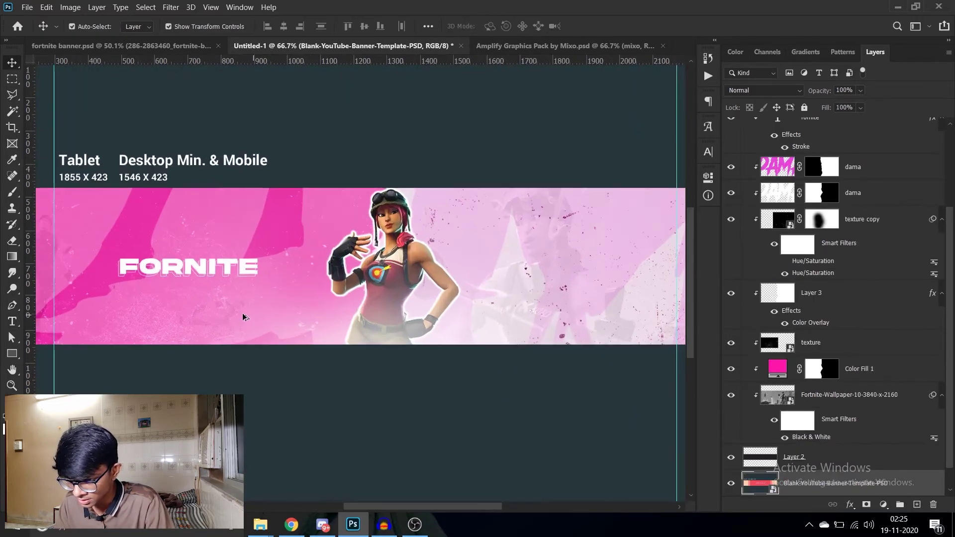
scroll(299, 316, up, 2)
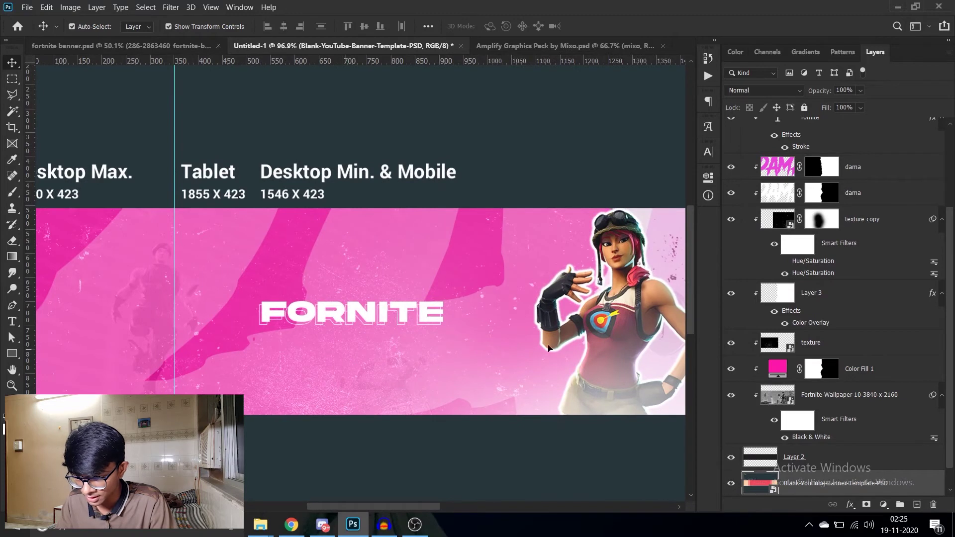
scroll(845, 336, up, 5)
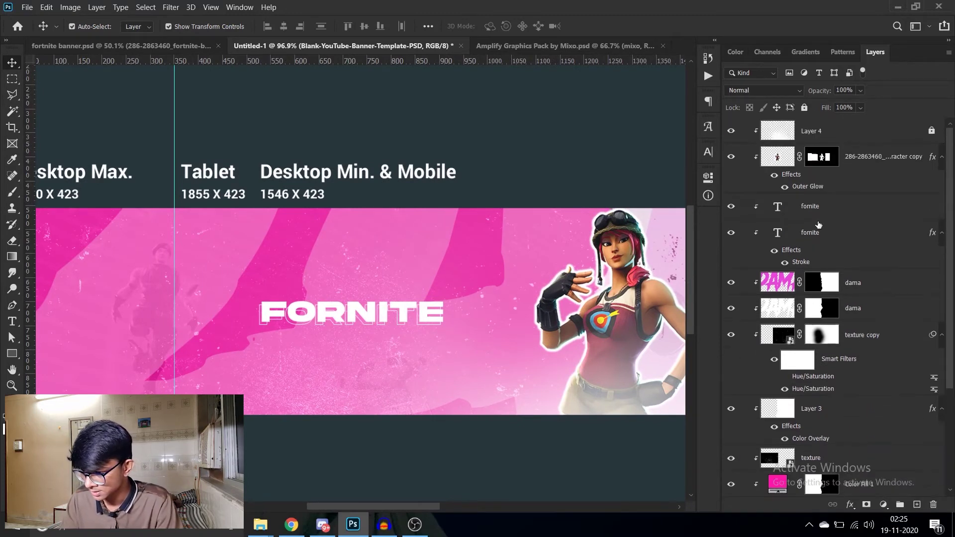
- Scale both fornite title layers up together by about 136%
click(825, 233)
shift+click(845, 214)
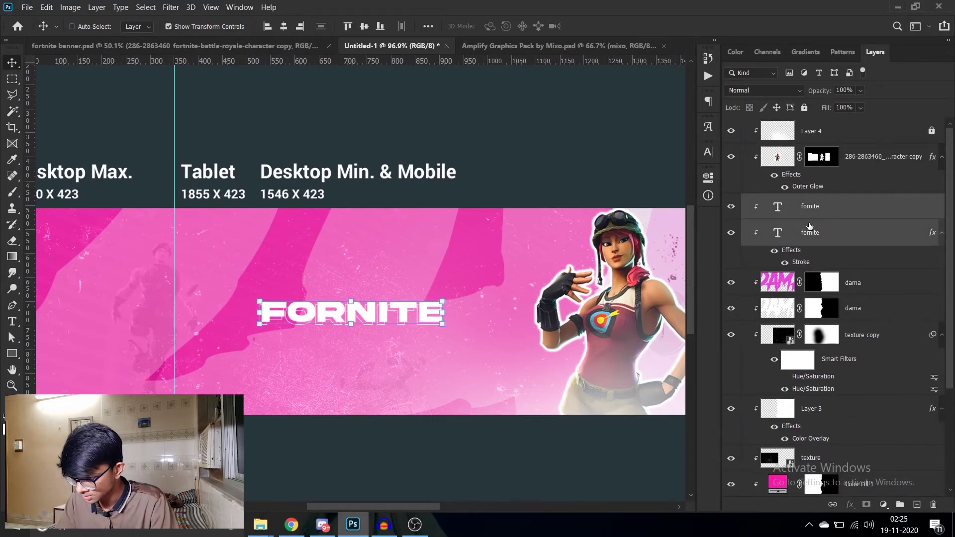
key(ctrl+t)
drag(444, 326, 470, 336)
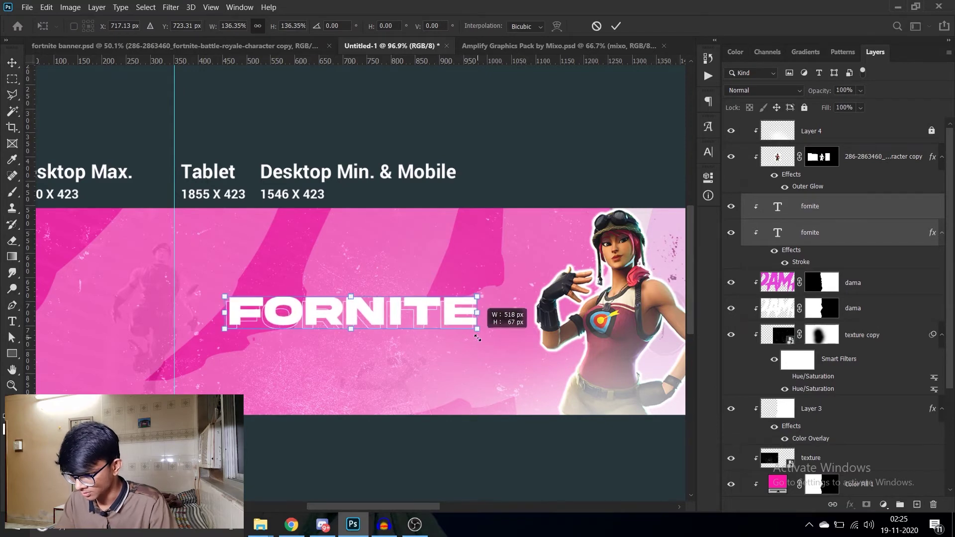
key(Return)
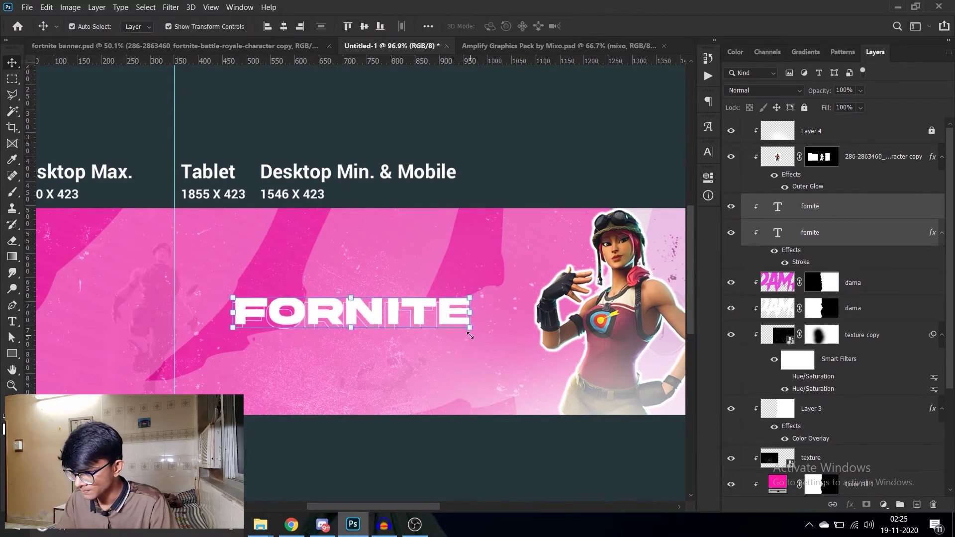
click(470, 437)
scroll(411, 404, down, 2)
scroll(411, 404, down, 1)
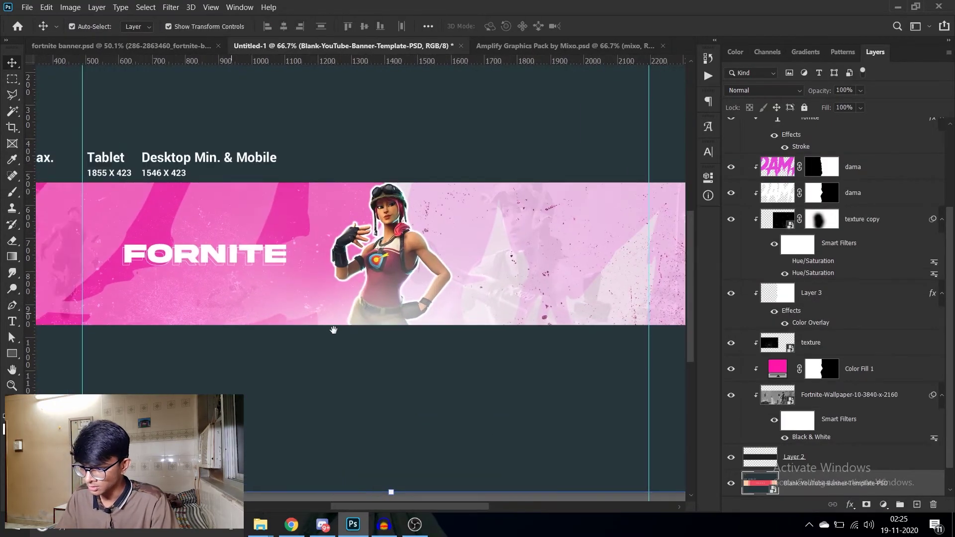
- In fortnite banner.psd, select the Instagram handle icon
scroll(344, 308, up, 1)
scroll(346, 309, up, 1)
scroll(359, 329, down, 1)
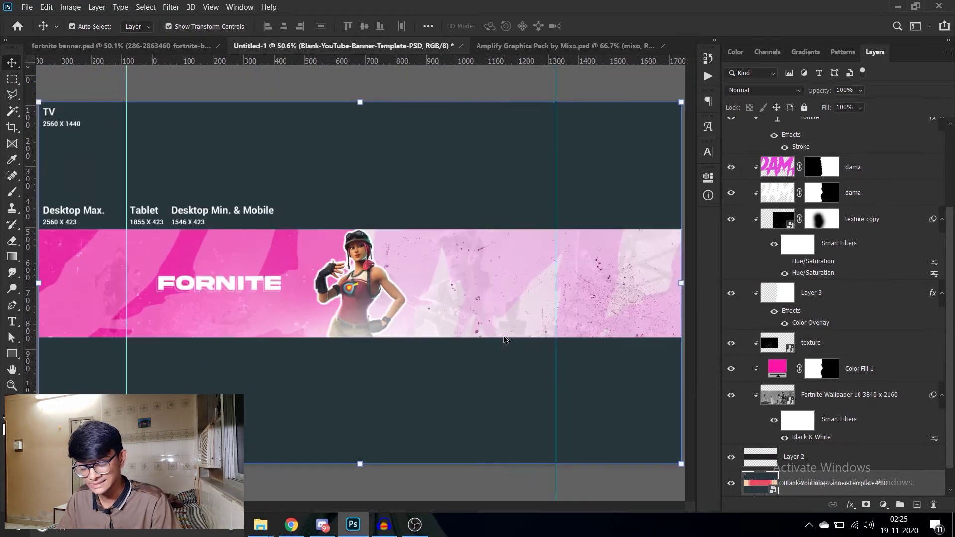
scroll(373, 353, down, 1)
scroll(377, 357, down, 1)
scroll(380, 358, up, 1)
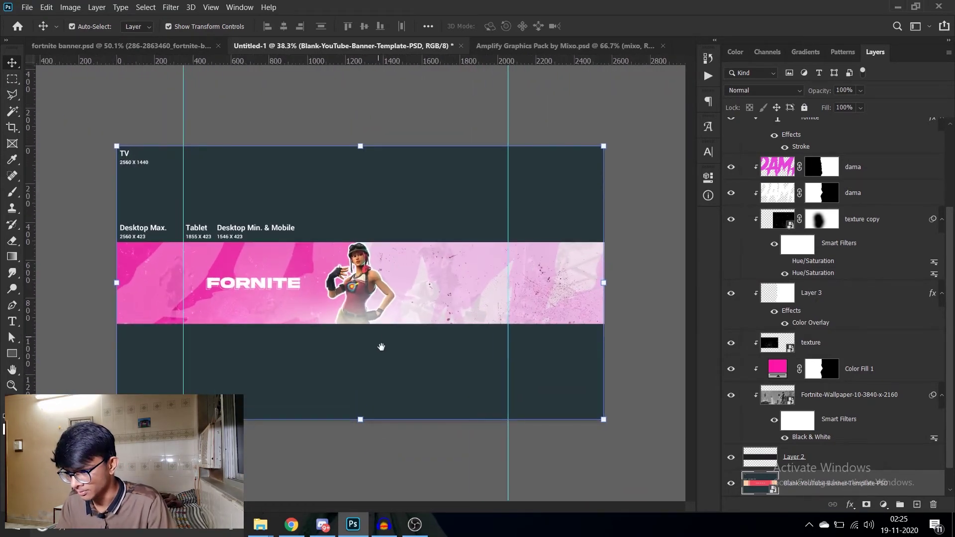
click(68, 45)
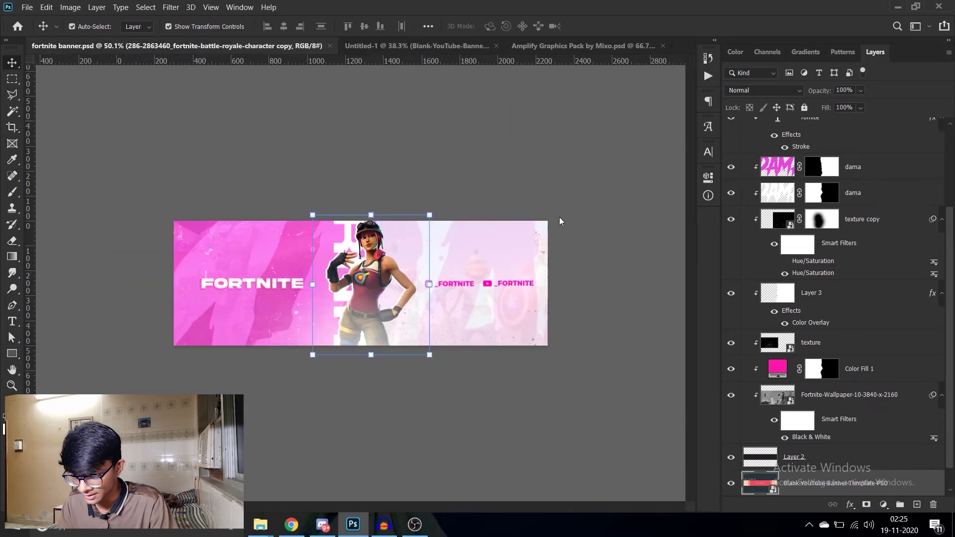
scroll(579, 372, up, 3)
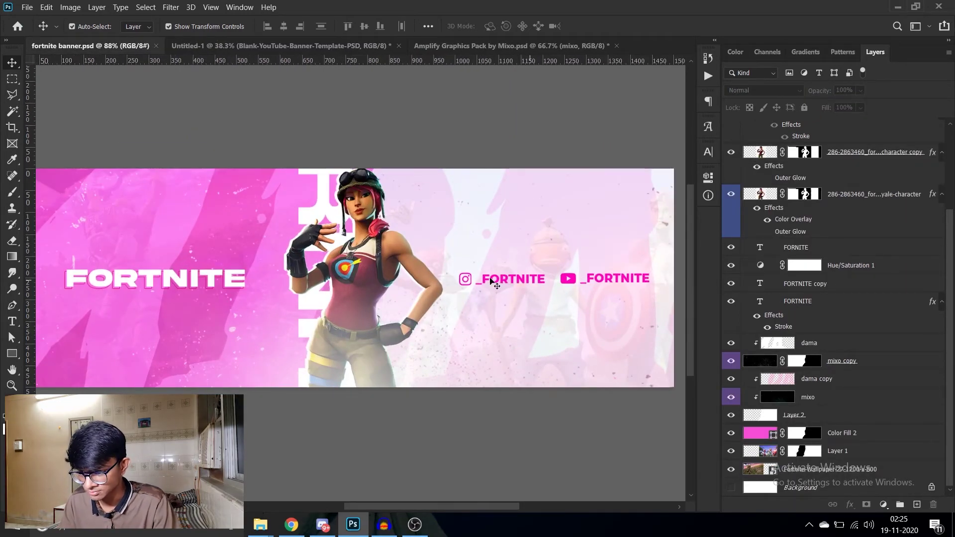
click(467, 281)
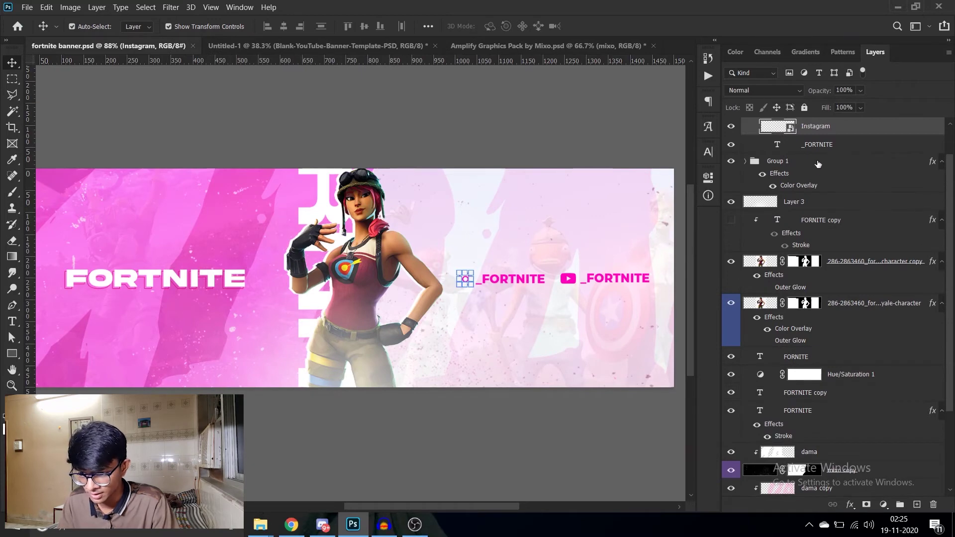
- Select Group 2 and Group 1 together, then return to the Untitled-1 banner
click(745, 161)
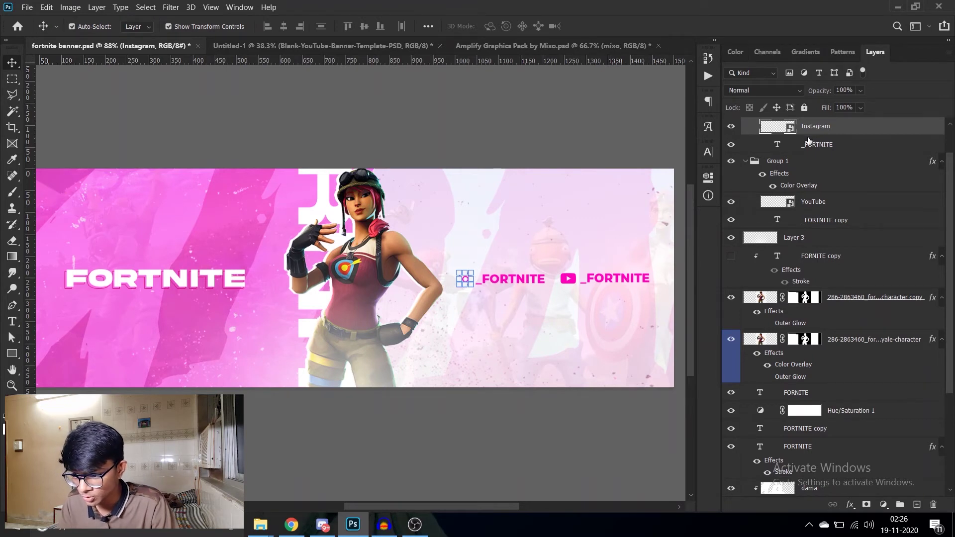
click(745, 161)
click(745, 125)
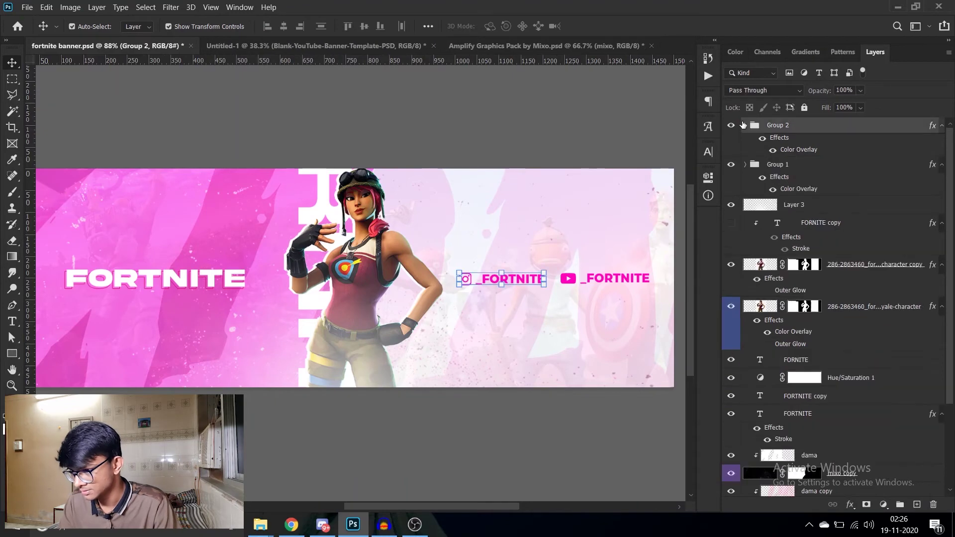
shift+click(802, 172)
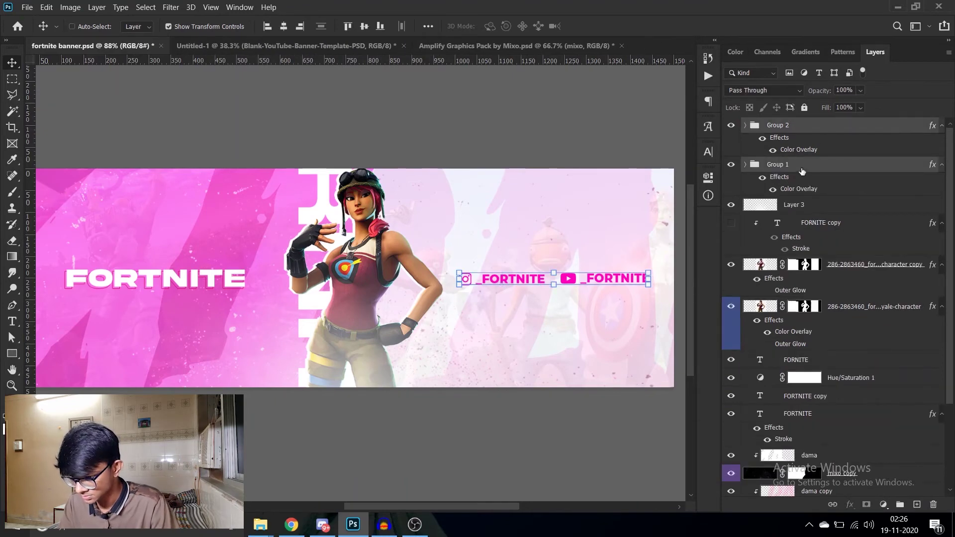
click(219, 45)
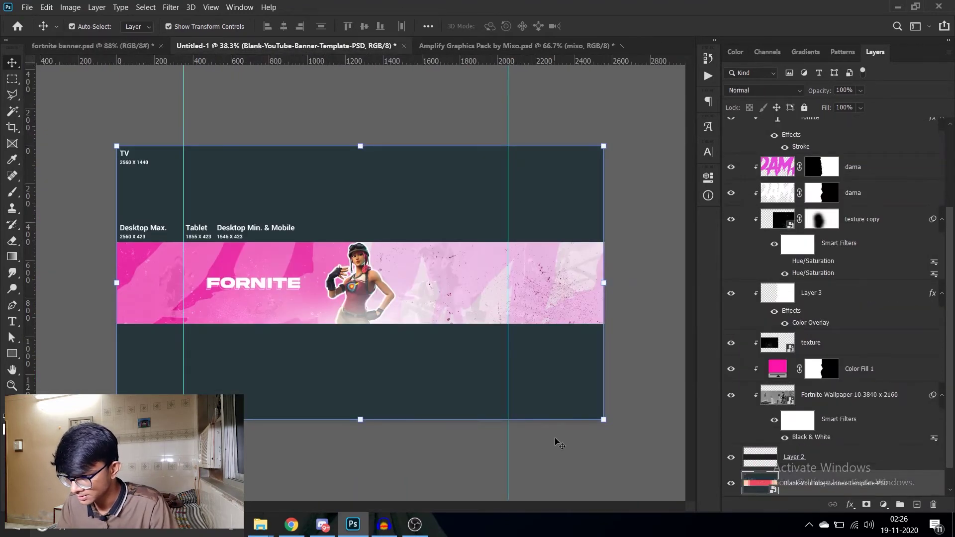
- Drag both handle groups into Untitled-1 and position them right of the character render
drag(557, 442, 567, 458)
scroll(412, 322, up, 1)
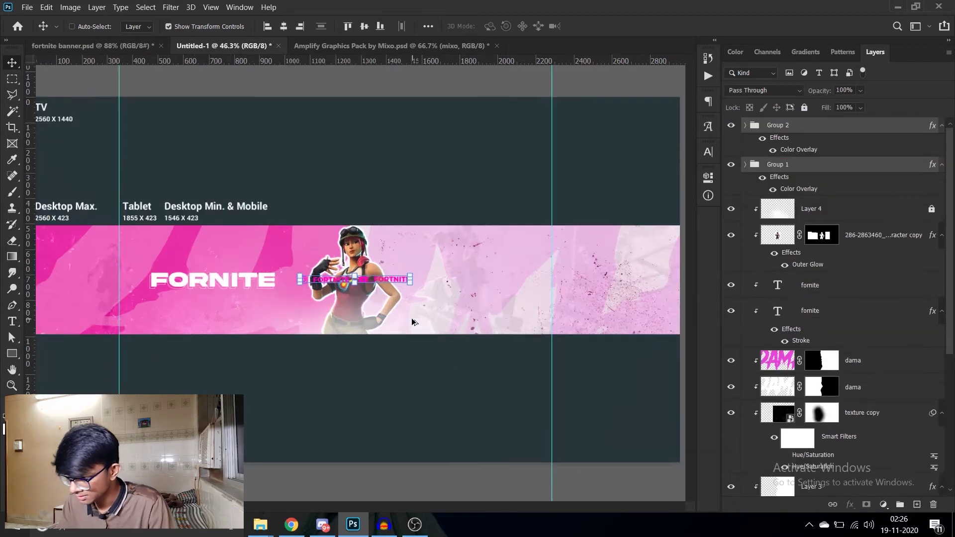
scroll(412, 322, up, 2)
mouse_move(363, 265)
mouse_down()
mouse_move(555, 276)
mouse_move(547, 270)
mouse_up()
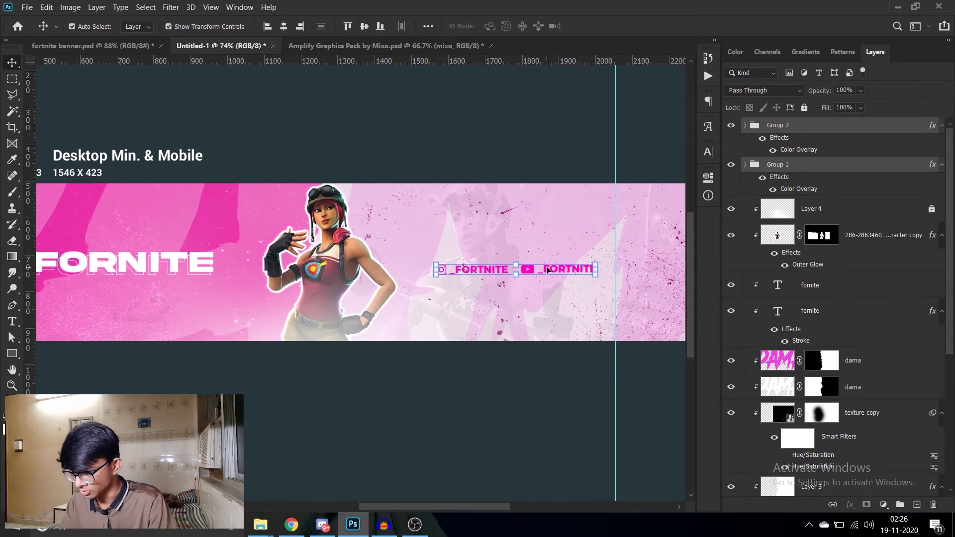
scroll(528, 270, up, 3)
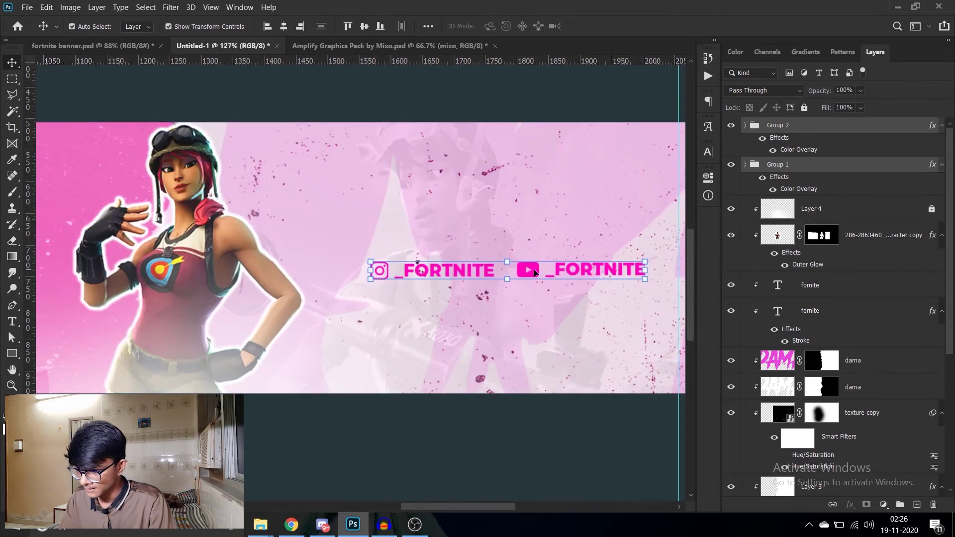
drag(528, 271, 529, 270)
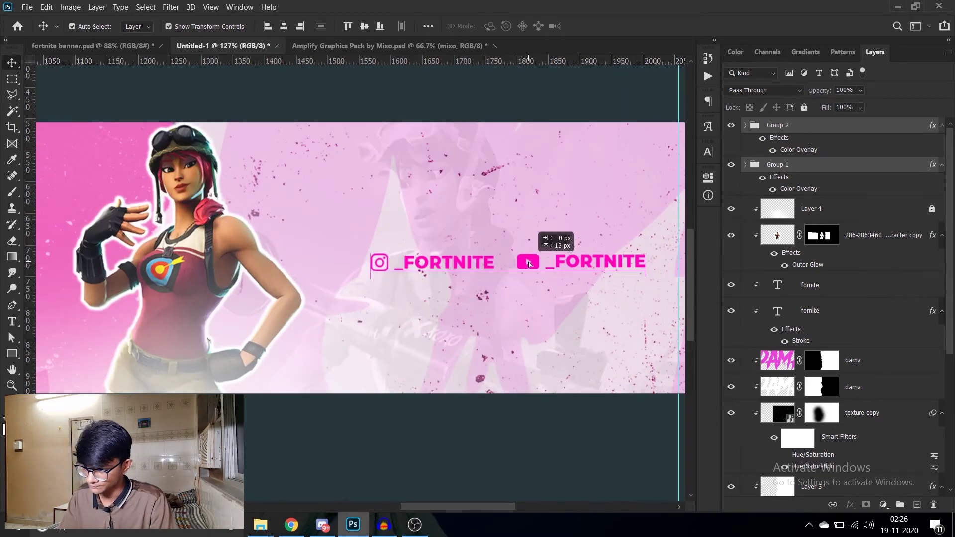
click(518, 423)
scroll(512, 413, down, 5)
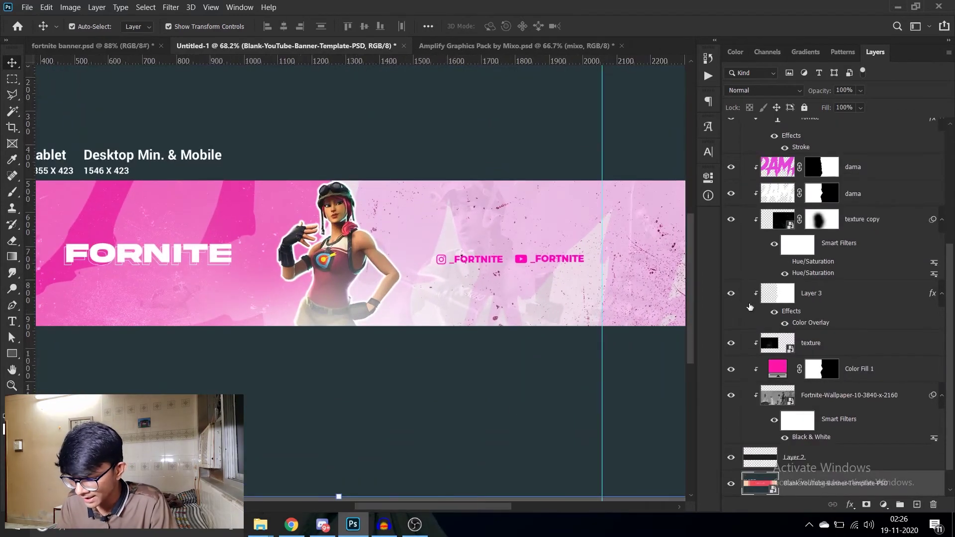
scroll(886, 242, up, 3)
scroll(886, 242, up, 2)
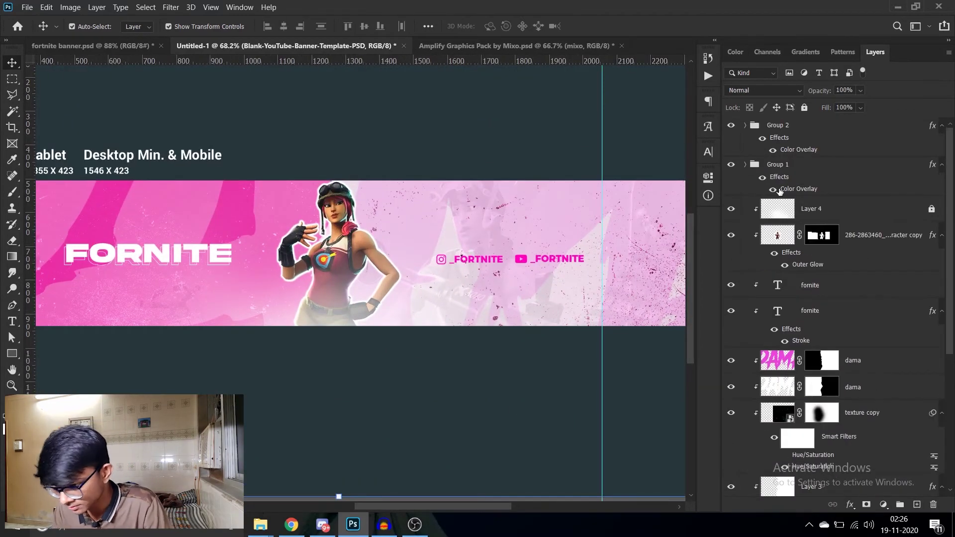
- Move the YouTube handle row below the Instagram row
click(836, 176)
key(ctrl+t)
mouse_move(564, 259)
mouse_down()
mouse_move(485, 282)
mouse_move(482, 274)
mouse_up()
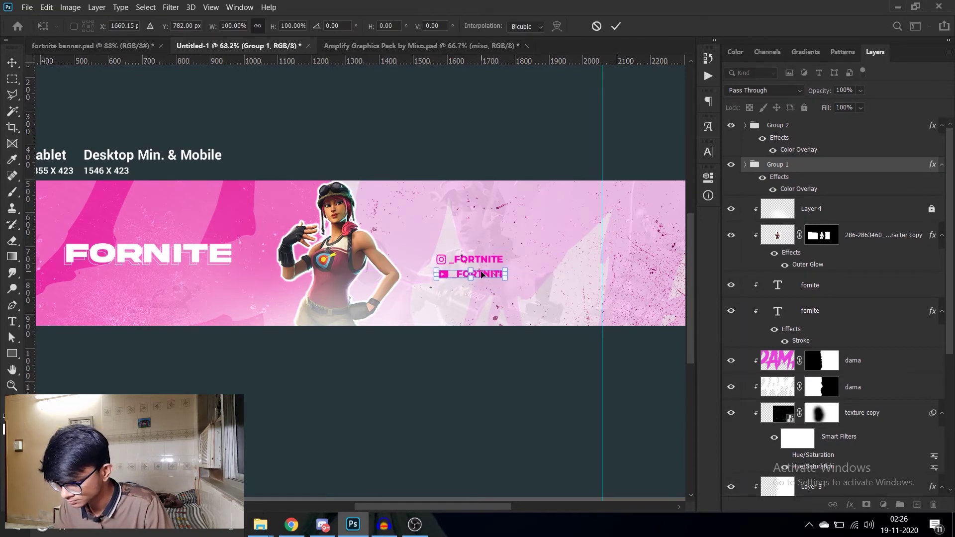
key(Return)
scroll(481, 274, up, 2)
scroll(475, 279, up, 2)
scroll(468, 281, up, 1)
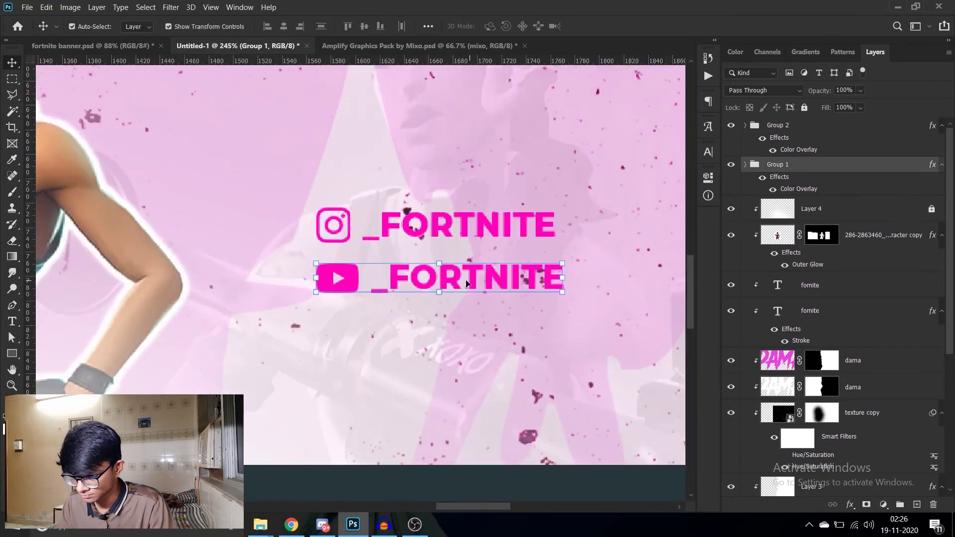
- Adjust the YouTube handle text and row to line up under the Instagram row
click(461, 283)
drag(461, 284, 470, 284)
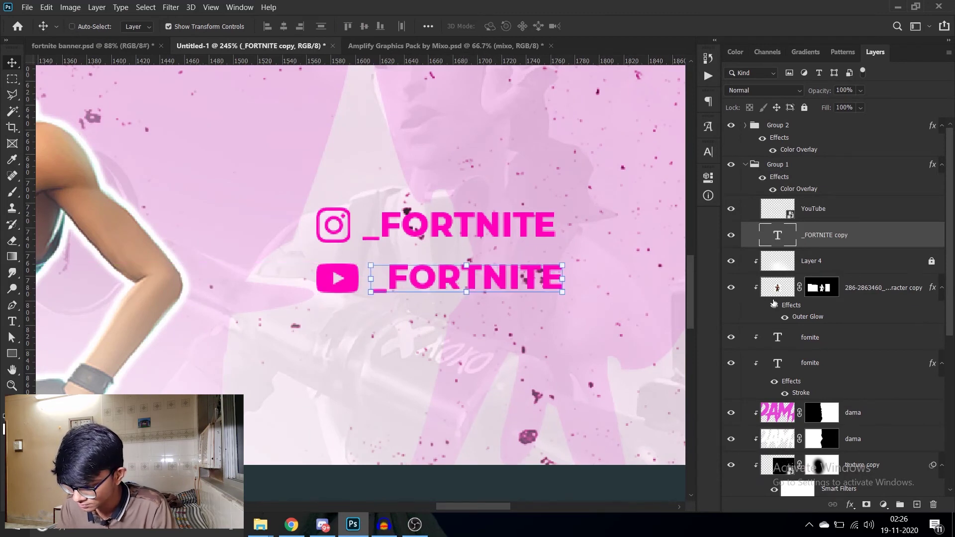
key(ctrl)
click(813, 180)
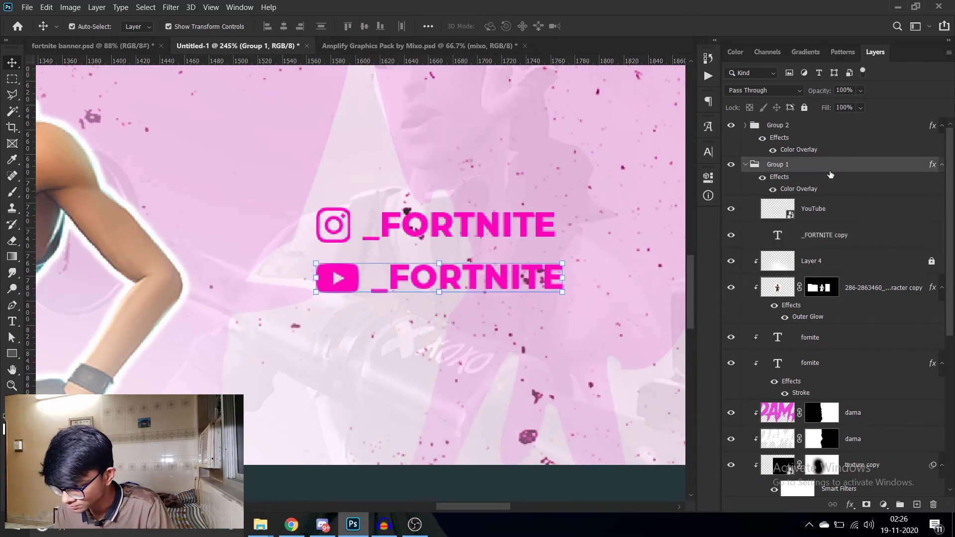
key(ctrl+t)
drag(533, 282, 529, 282)
key(Escape)
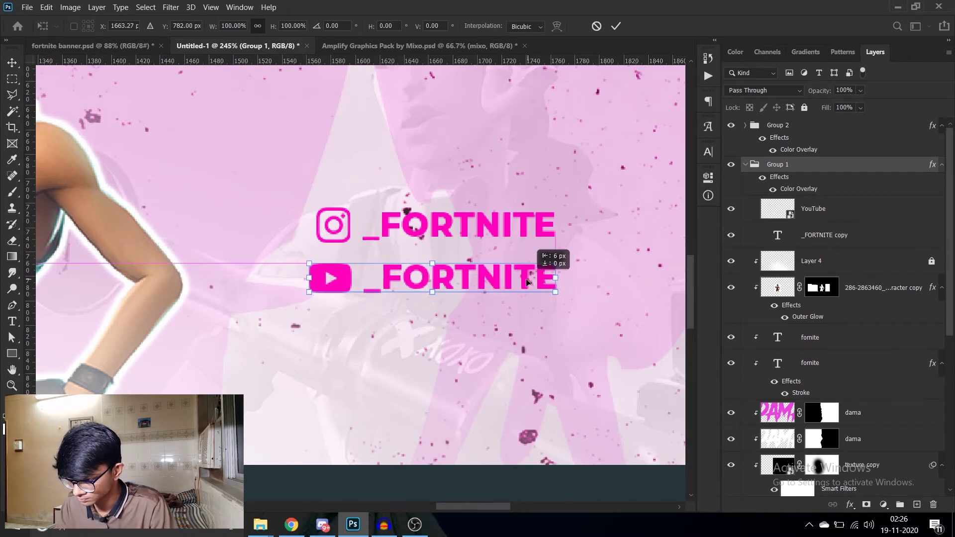
- Align the Instagram row left and widen it to match the YouTube row
click(818, 135)
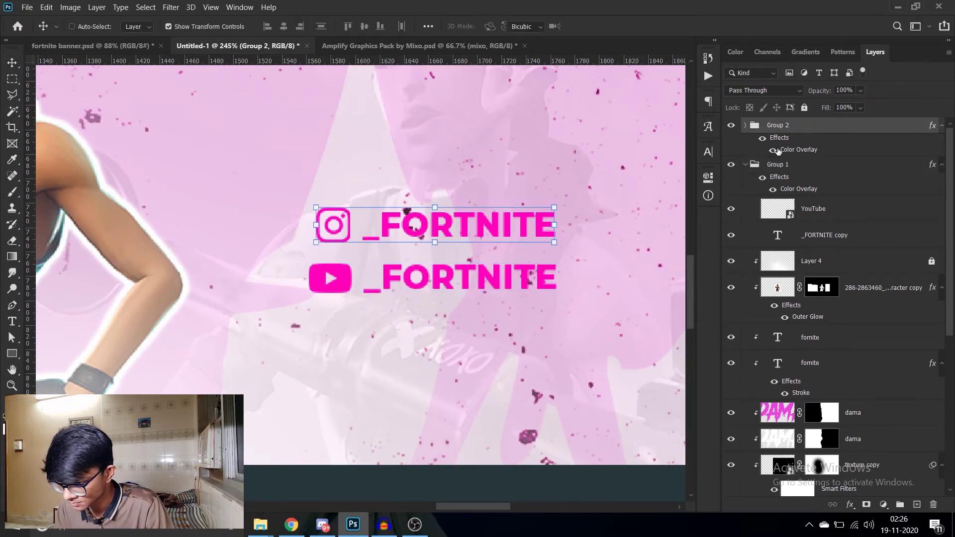
key(ctrl+t)
drag(498, 225, 490, 228)
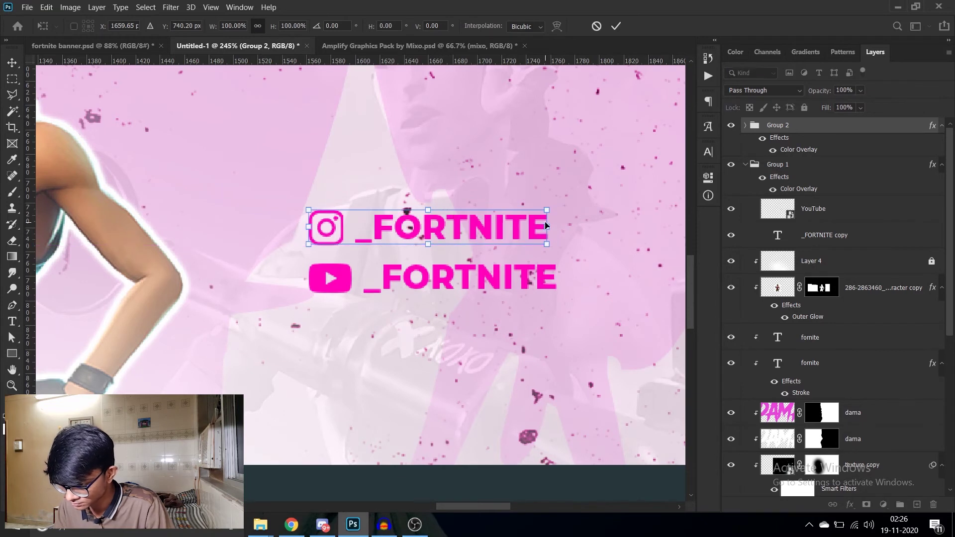
drag(550, 229, 564, 225)
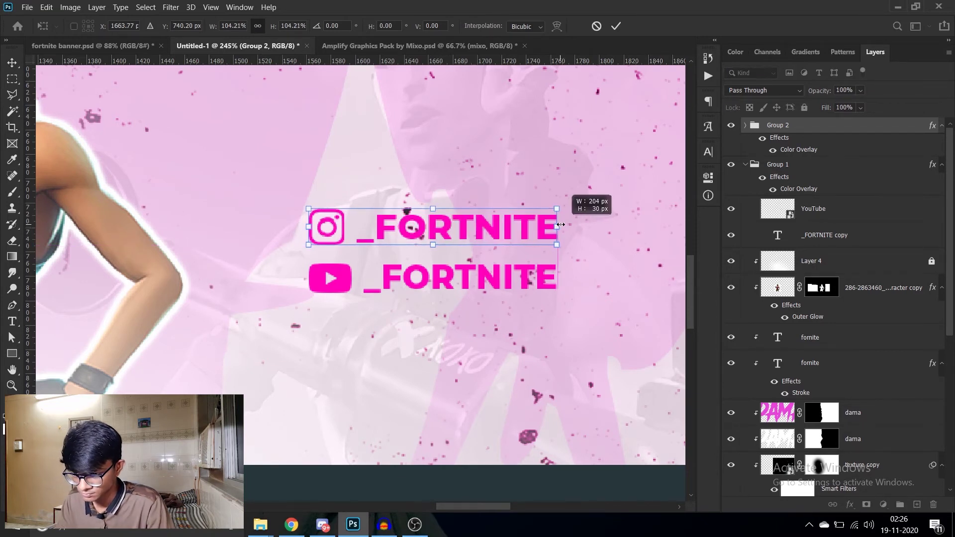
key(Return)
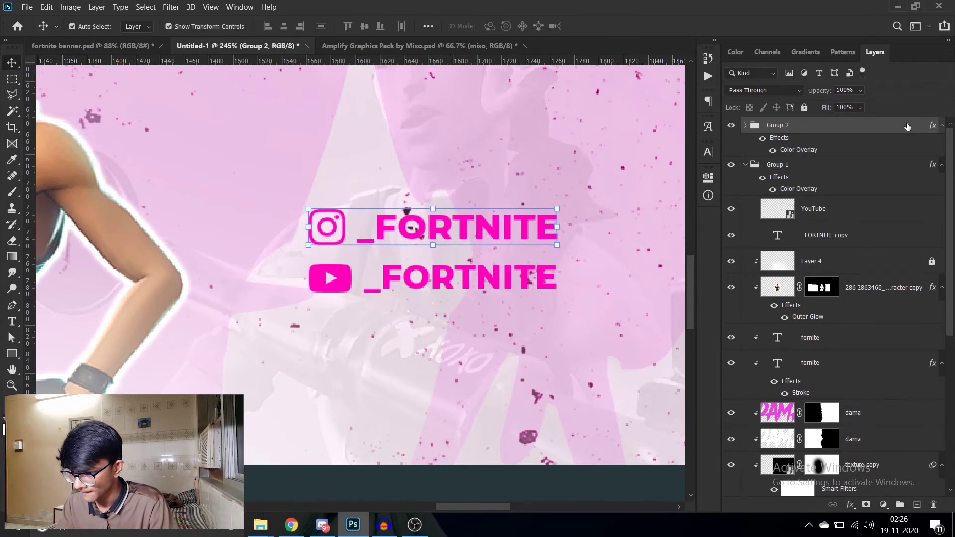
- Enlarge both handle rows together to about 138%
click(890, 164)
key(ctrl+t)
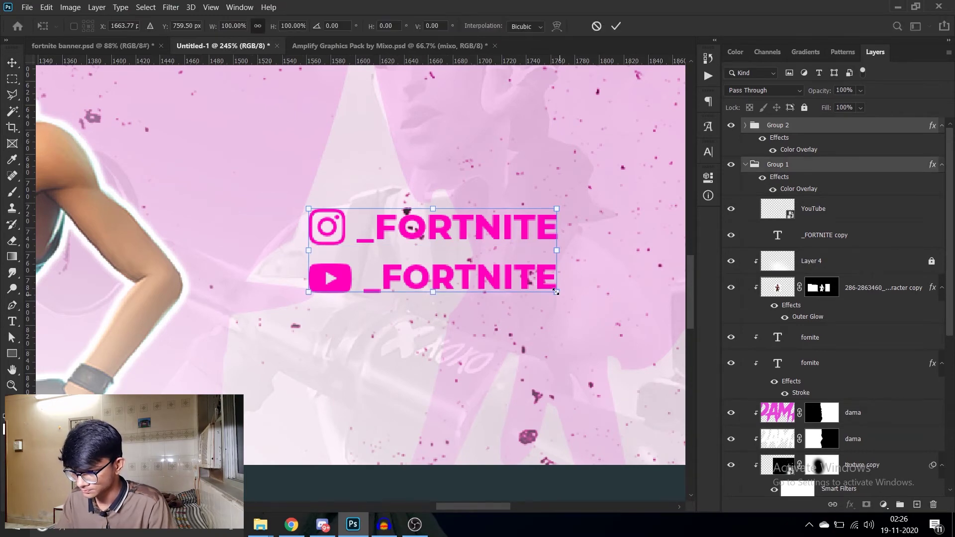
drag(557, 292, 602, 321)
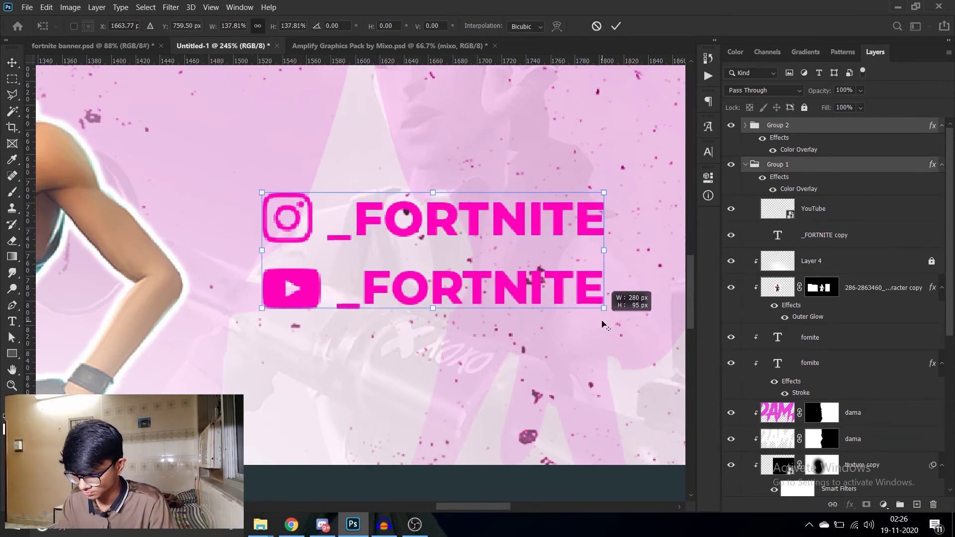
key(Return)
scroll(548, 311, down, 3)
- Turn off auto-select and drag the texture copy layer on the canvas
scroll(547, 312, down, 3)
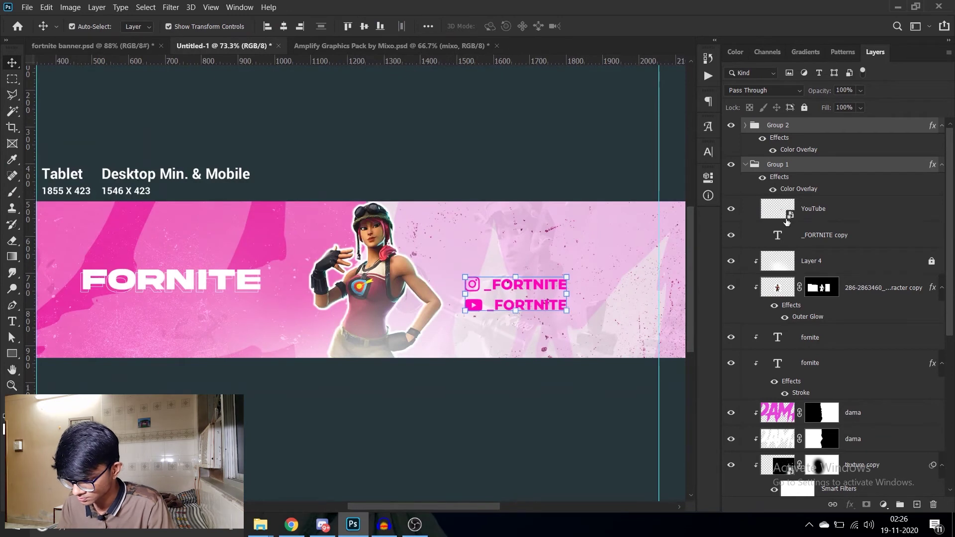
key(ctrl)
drag(519, 285, 540, 331)
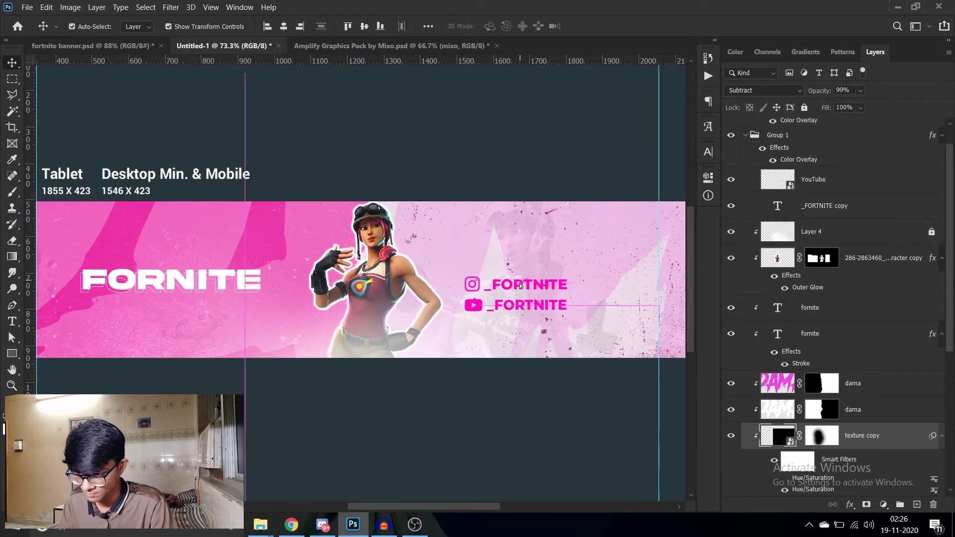
scroll(827, 139, up, 1)
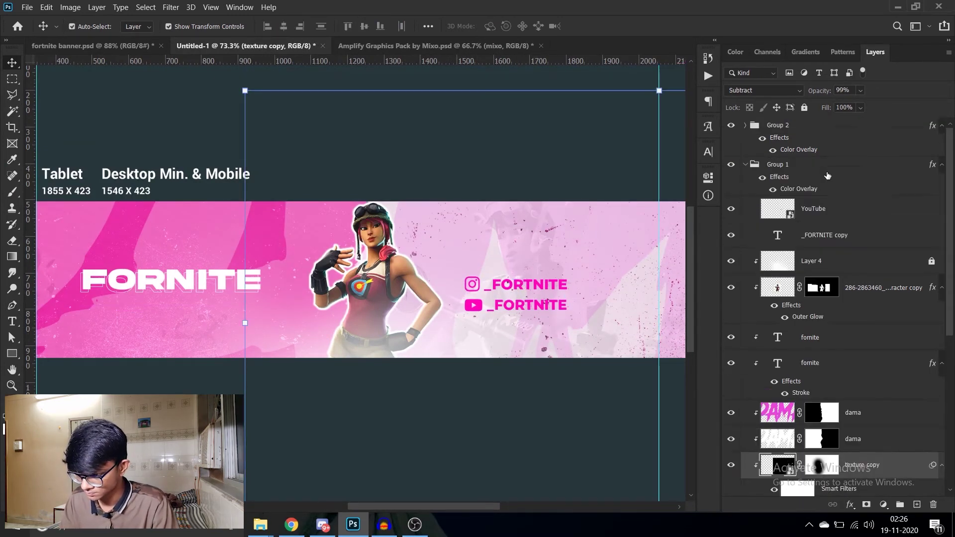
- Select both handle groups and shift them up and to the right
click(852, 166)
ctrl+click(855, 137)
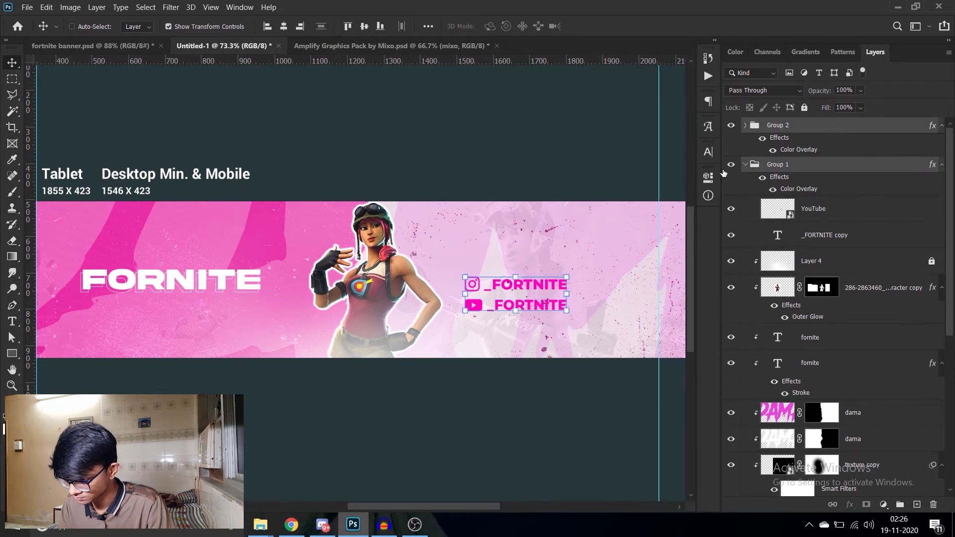
key(ctrl+t)
drag(550, 292, 567, 277)
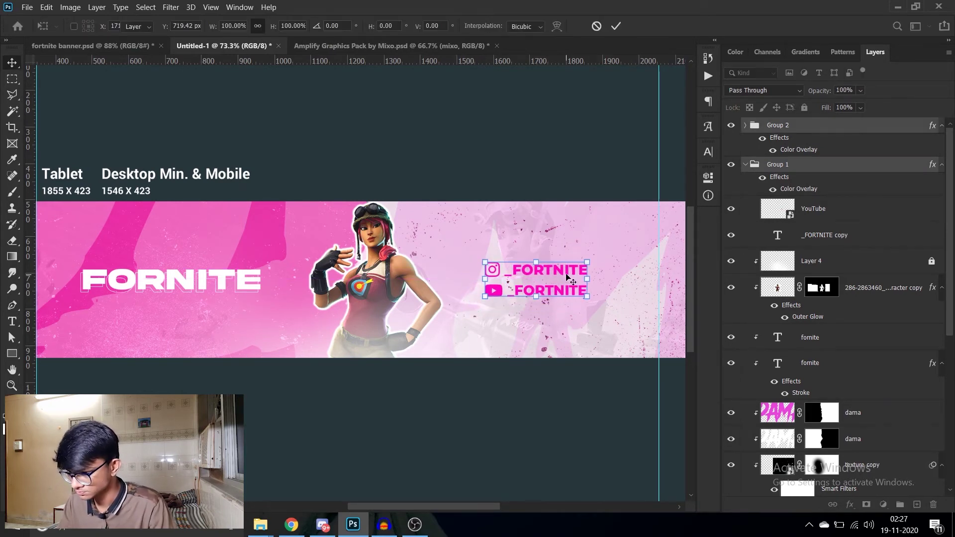
- Commit the handle rows' current position and zoom out over the banner
key(Return)
click(447, 433)
scroll(433, 420, down, 5)
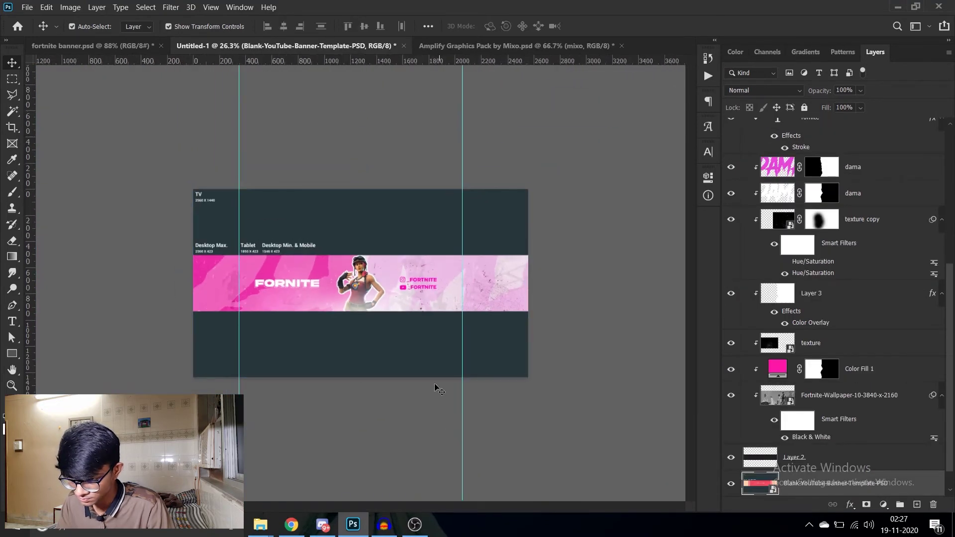
scroll(408, 325, up, 2)
scroll(472, 311, up, 1)
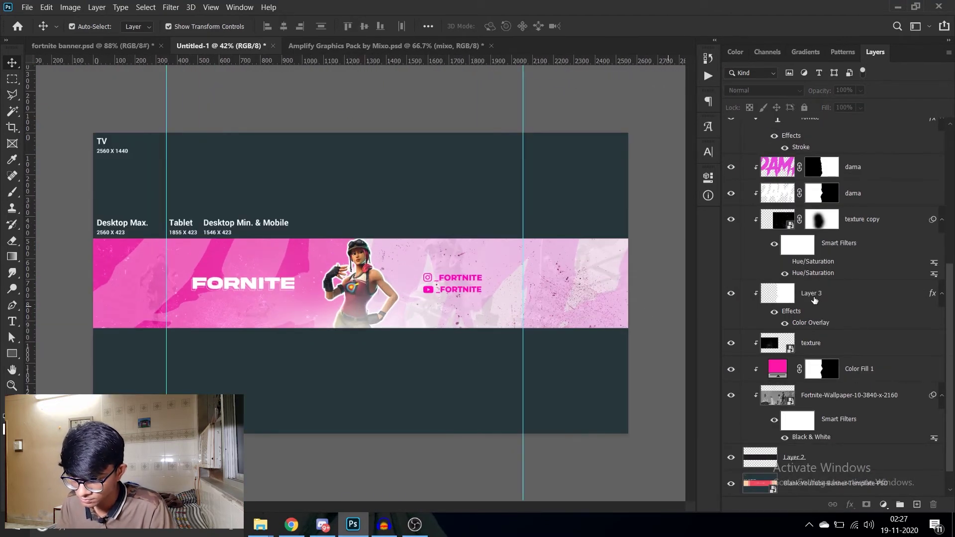
scroll(846, 291, up, 5)
scroll(840, 224, up, 5)
- Shift both _FORTNITE handle groups (Group 1 and Group 2) slightly right beside the character
click(846, 164)
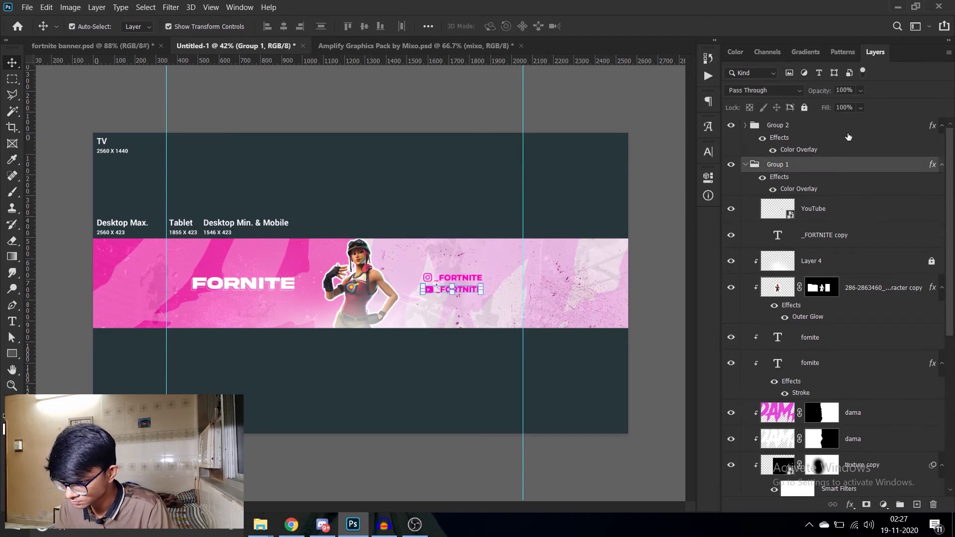
ctrl+click(848, 137)
key(ctrl+t)
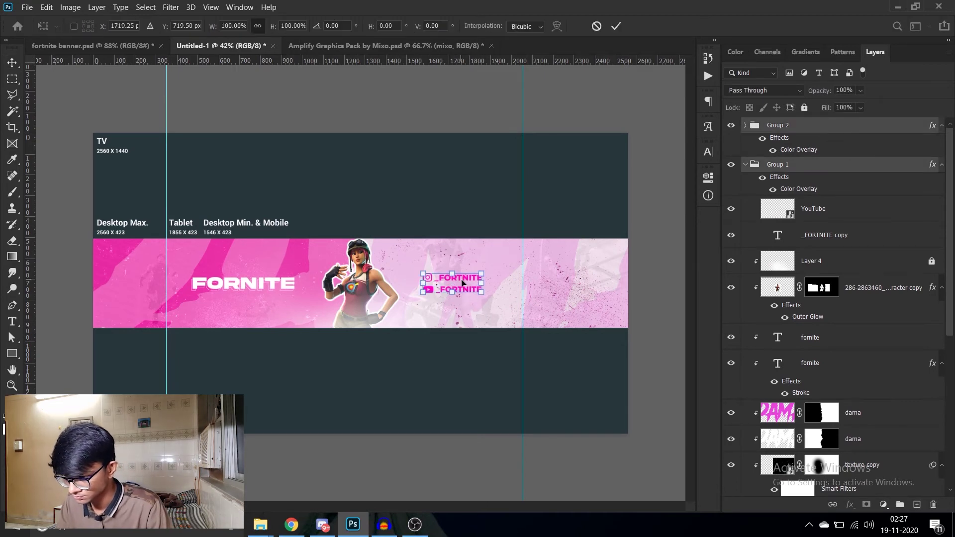
drag(462, 283, 473, 282)
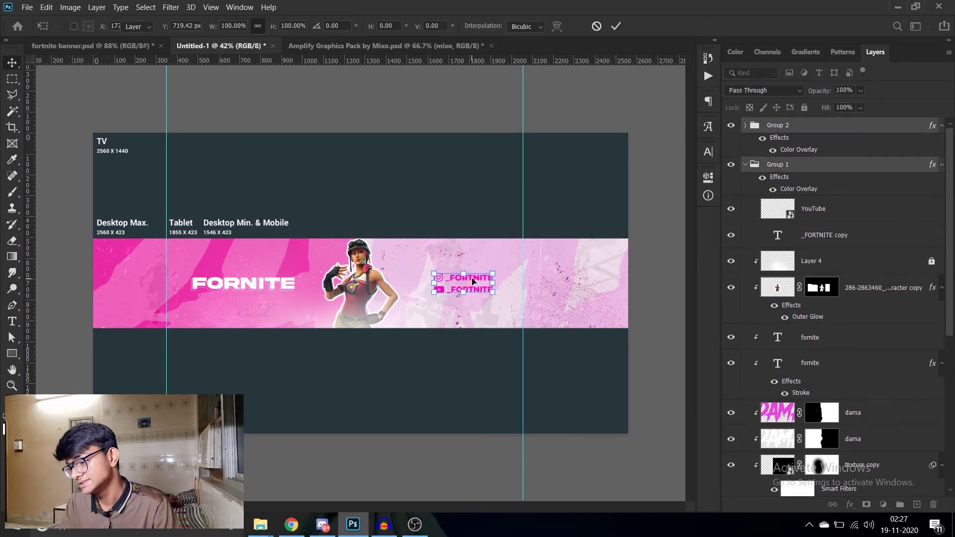
key(Return)
click(489, 453)
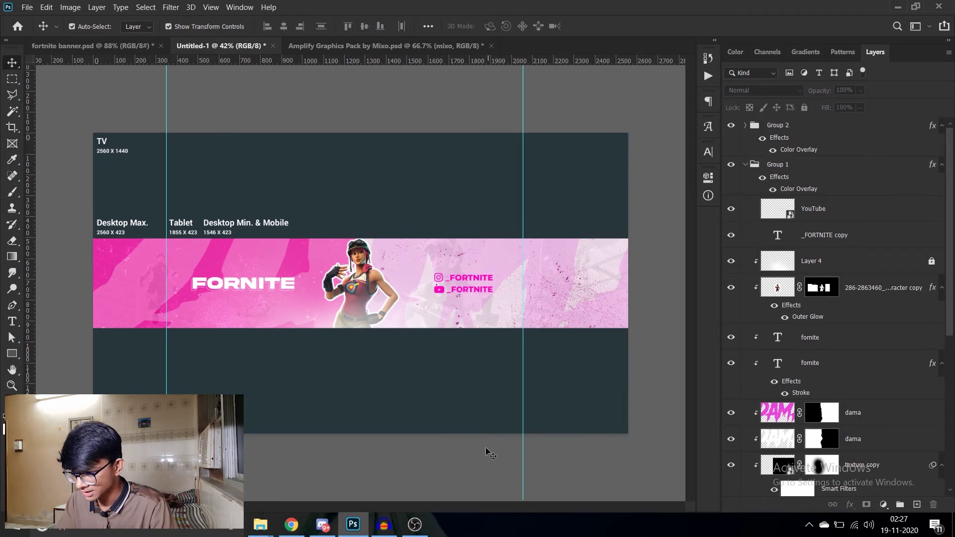
scroll(430, 338, up, 1)
scroll(552, 255, up, 2)
scroll(513, 294, up, 2)
scroll(495, 101, down, 3)
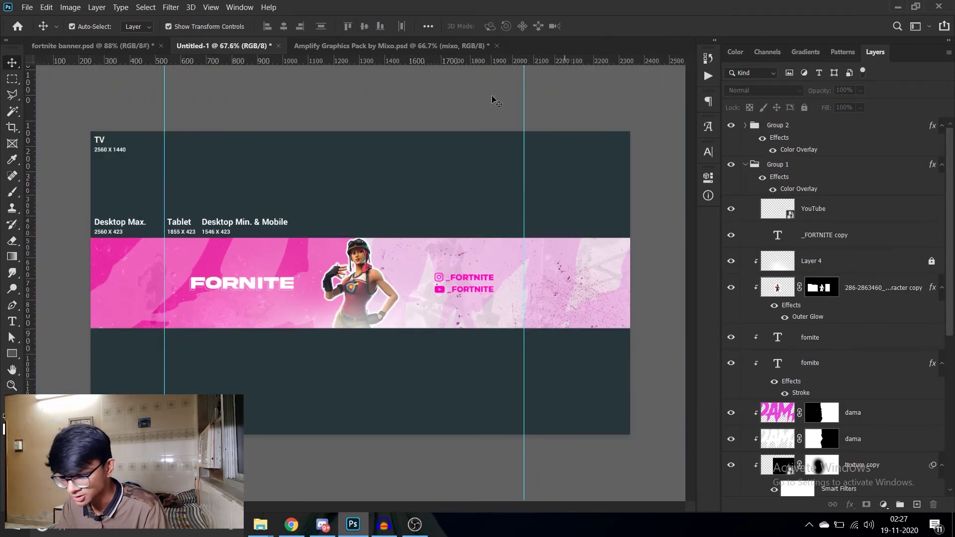
scroll(356, 328, down, 2)
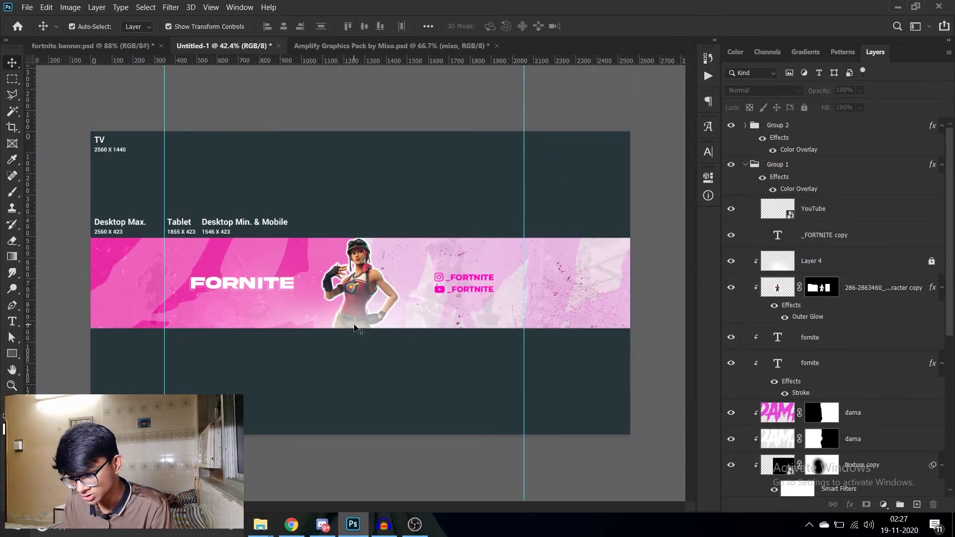
scroll(790, 345, down, 1)
scroll(804, 335, down, 1)
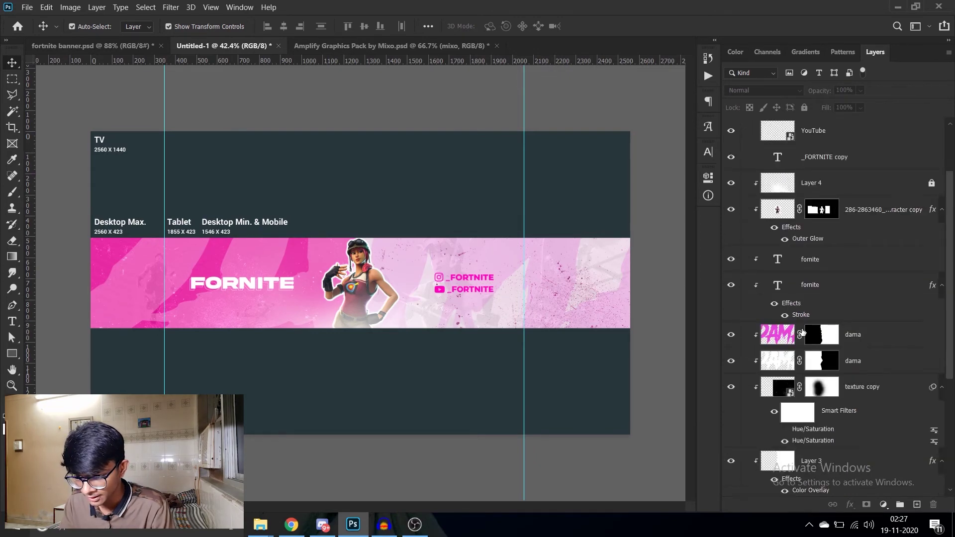
scroll(801, 332, down, 2)
scroll(830, 360, down, 2)
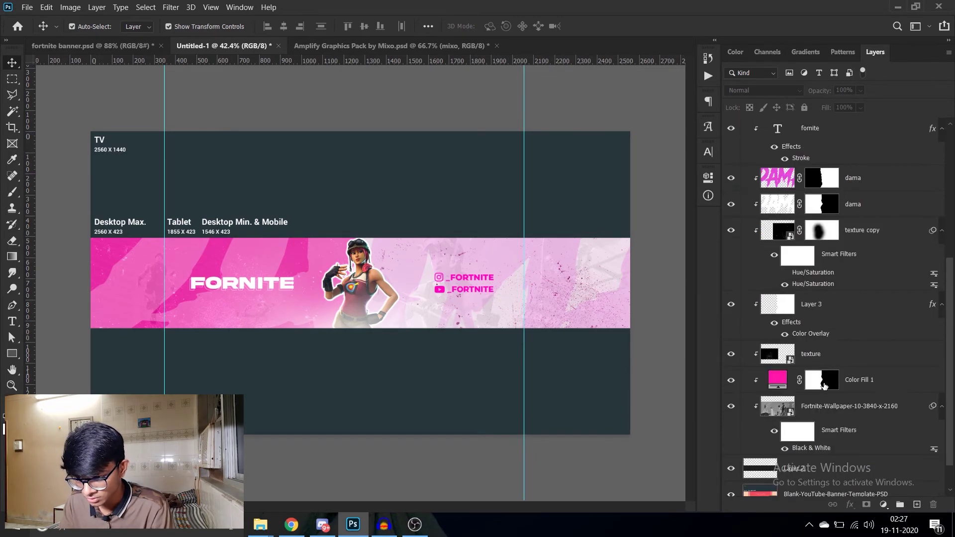
- Fade the upper dama texture layer to 20% opacity and 64% fill
scroll(815, 335, up, 2)
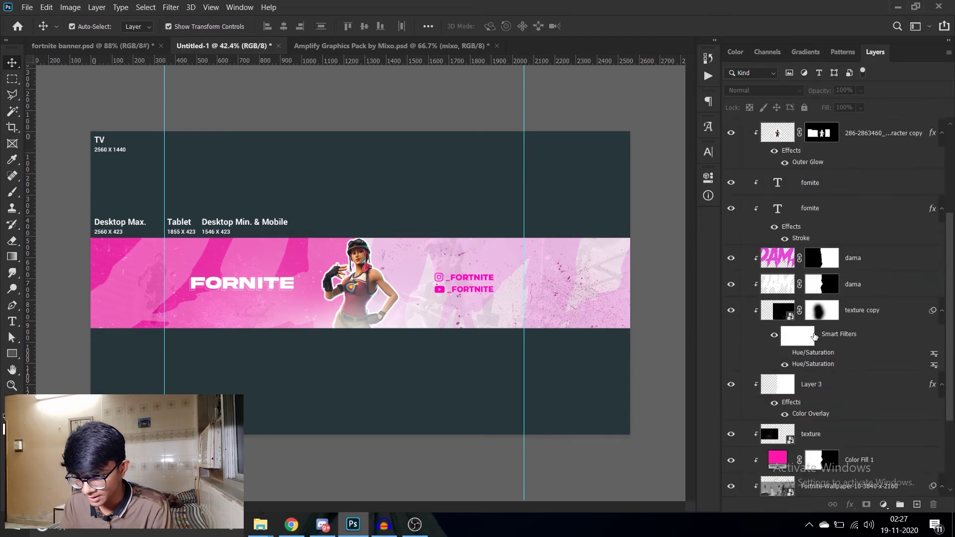
click(875, 286)
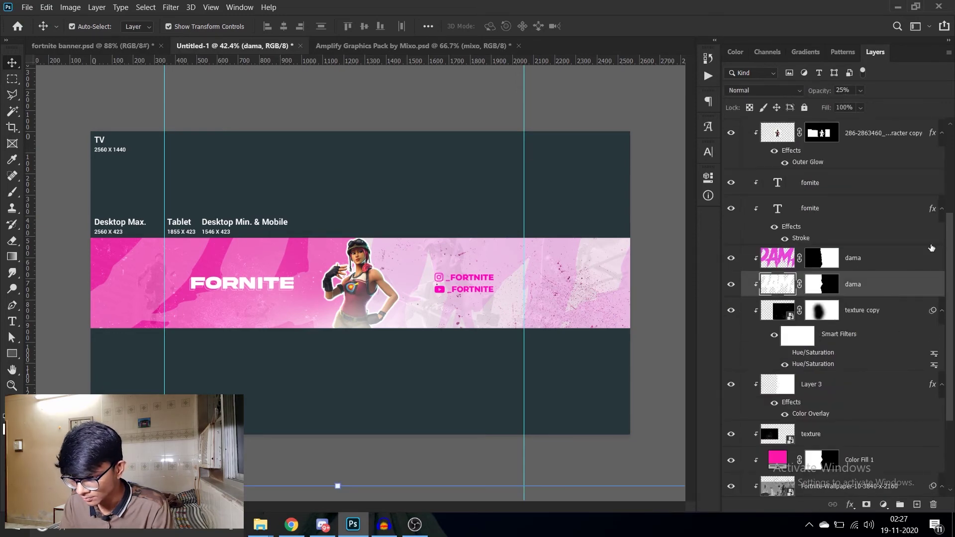
click(909, 264)
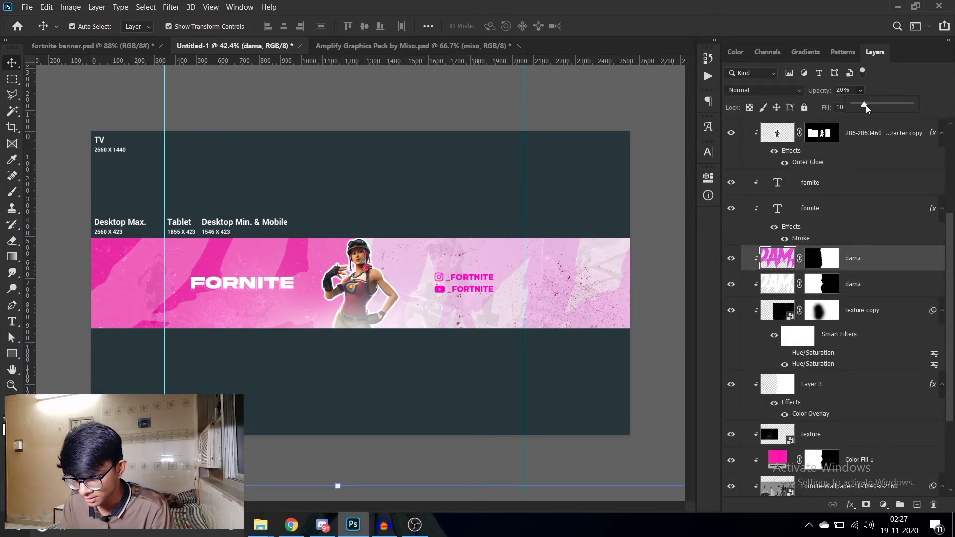
mouse_move(867, 106)
mouse_down()
mouse_move(850, 124)
mouse_move(863, 108)
mouse_up()
click(879, 88)
click(861, 108)
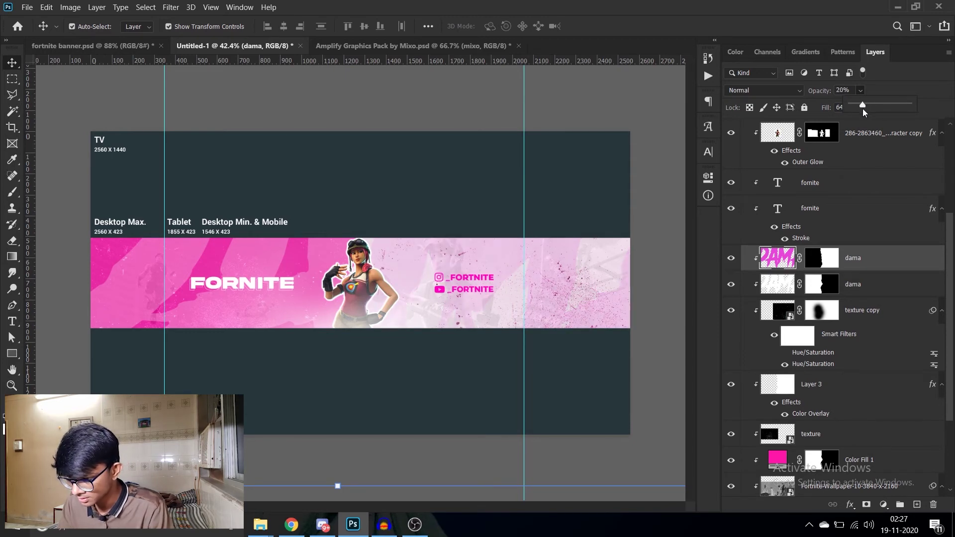
scroll(438, 406, up, 1)
scroll(438, 393, up, 1)
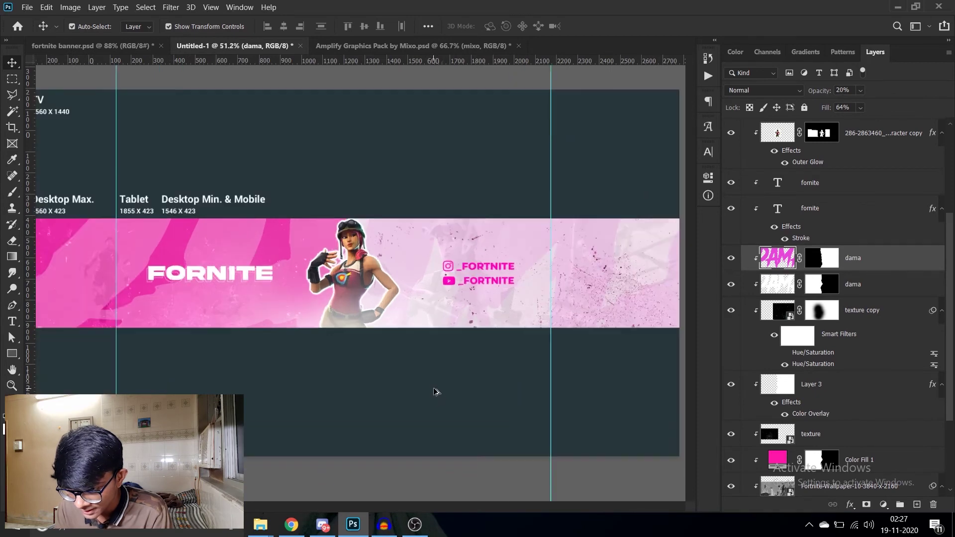
scroll(438, 406, up, 1)
- Rotate the texture copy layer about -169°, scale it to roughly 158%, and shift it right
scroll(571, 404, down, 3)
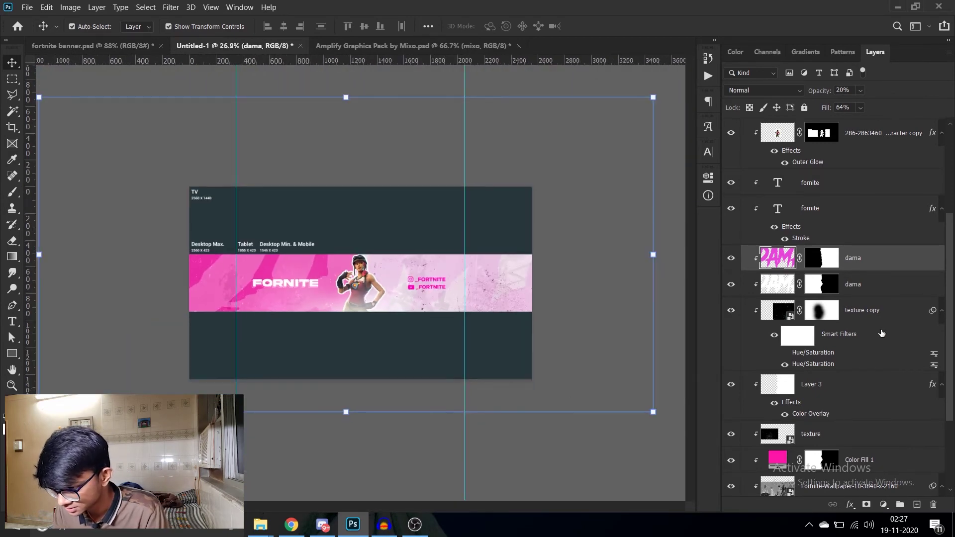
click(901, 315)
key(ctrl+t)
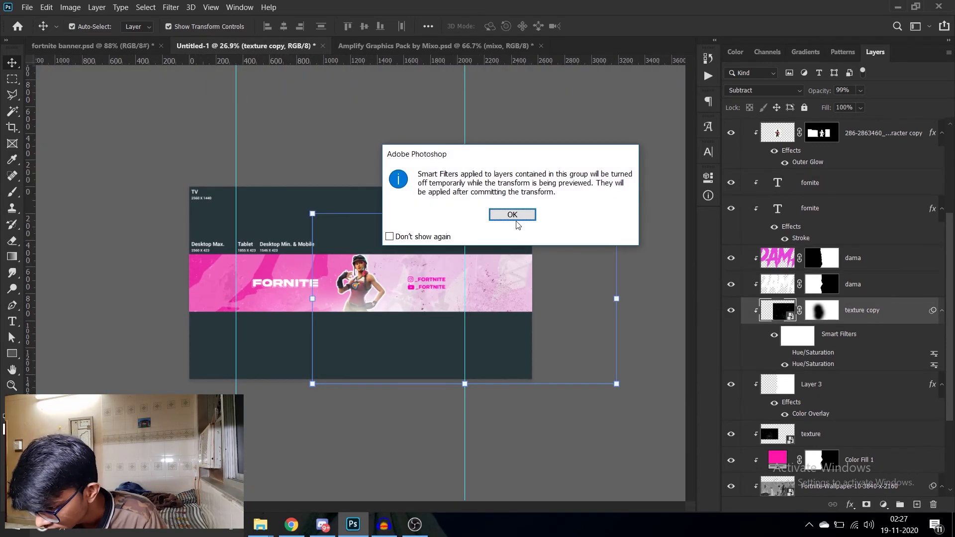
click(514, 214)
mouse_move(644, 306)
mouse_down()
mouse_move(501, 310)
mouse_move(545, 263)
mouse_up()
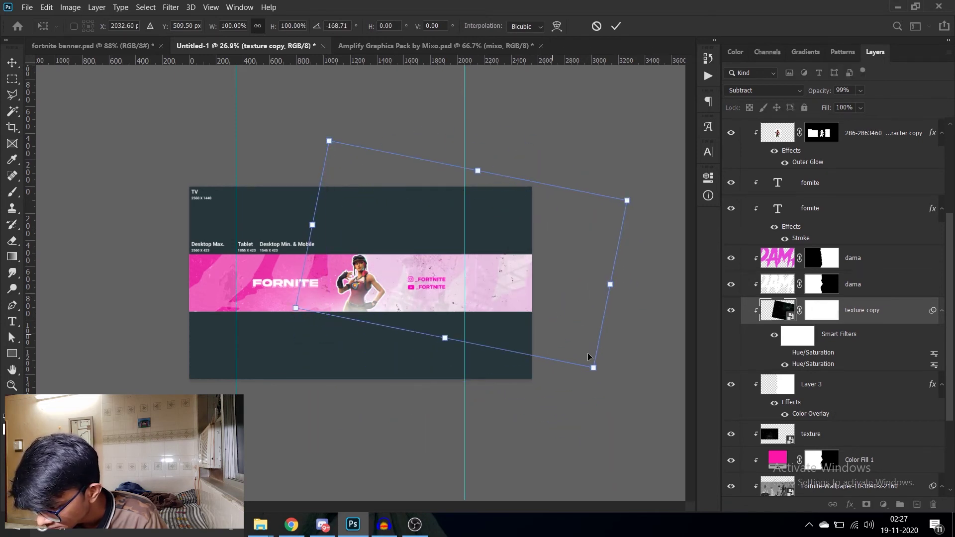
drag(589, 356, 586, 381)
drag(534, 343, 616, 352)
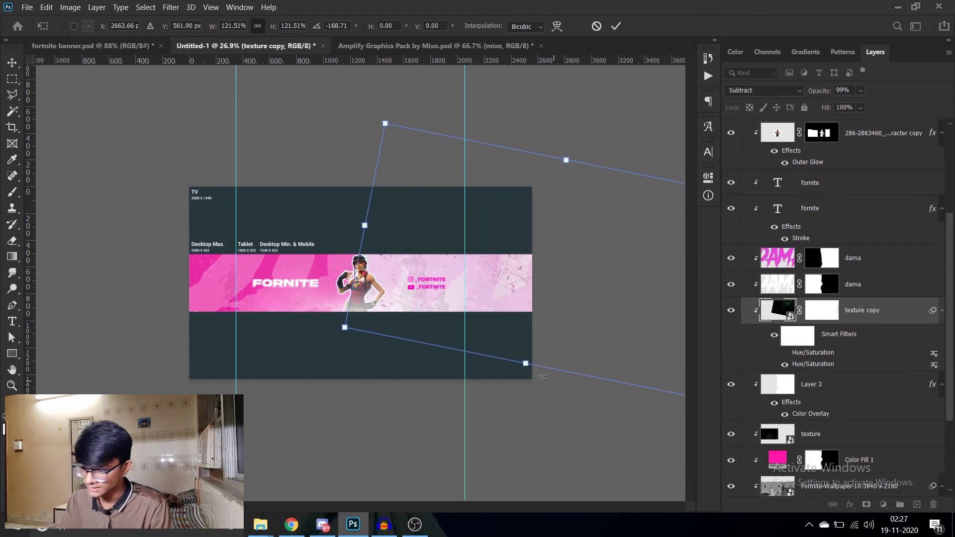
mouse_move(527, 366)
mouse_down()
mouse_move(519, 340)
mouse_move(574, 329)
mouse_up()
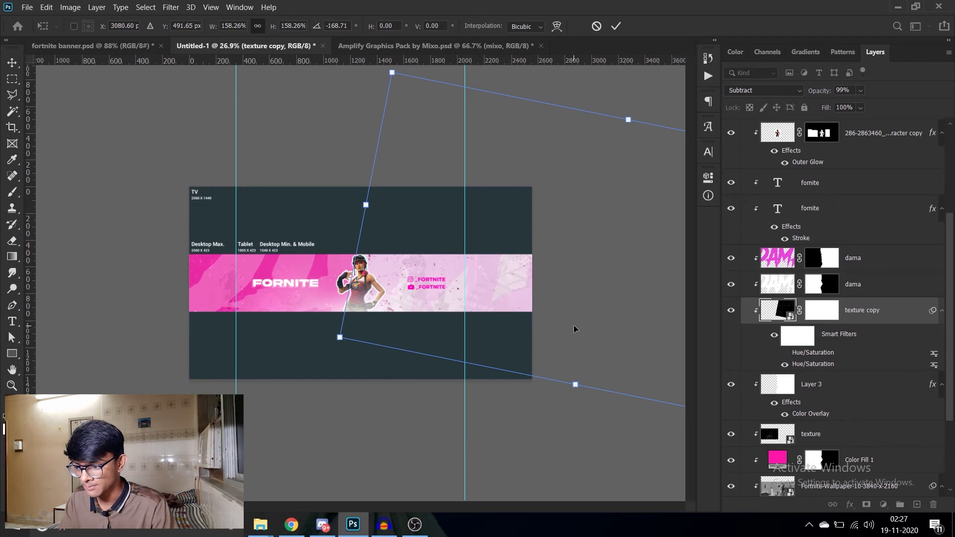
key(Return)
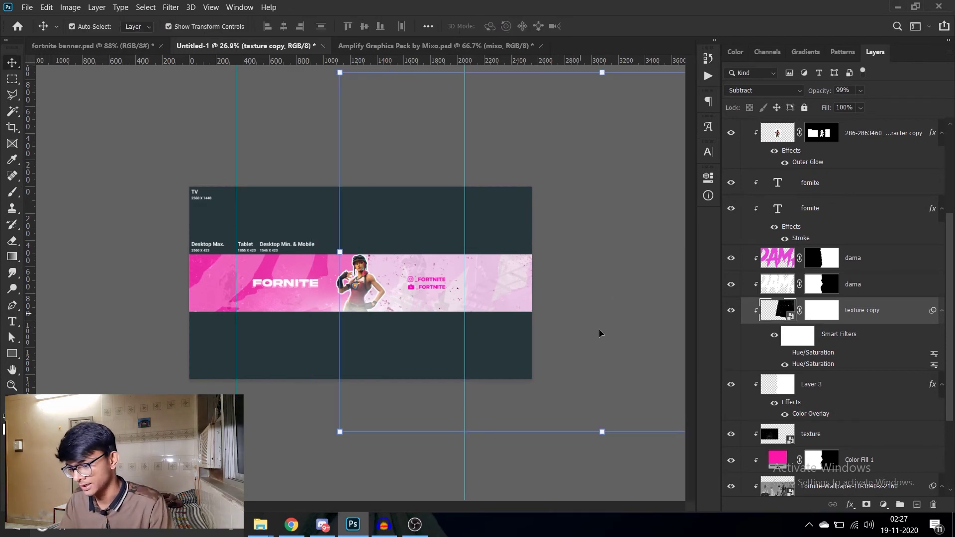
click(288, 429)
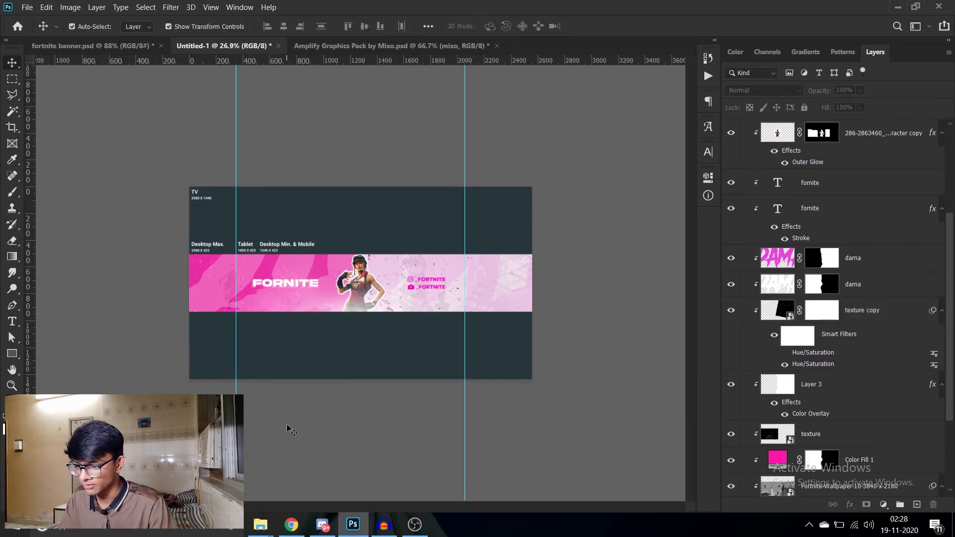
- Lower the texture copy layer's opacity to 23%
alt+scroll(324, 317, up, 5)
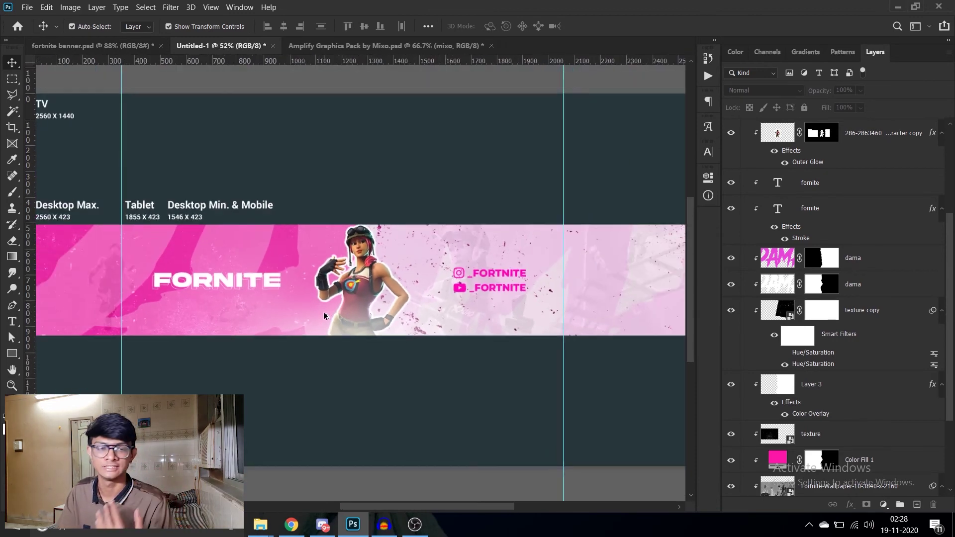
alt+scroll(324, 317, down, 2)
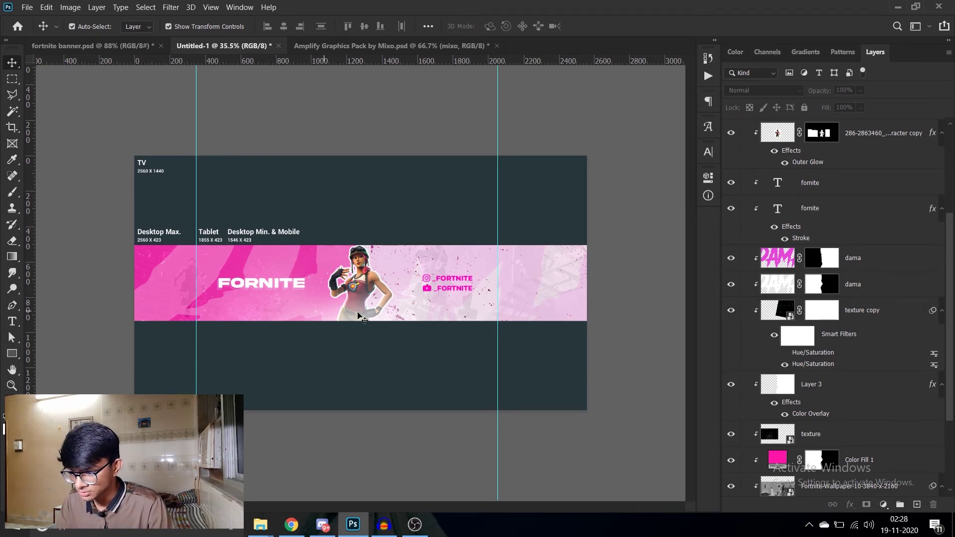
alt+scroll(451, 294, up, 1)
alt+scroll(450, 293, up, 2)
alt+scroll(450, 294, up, 2)
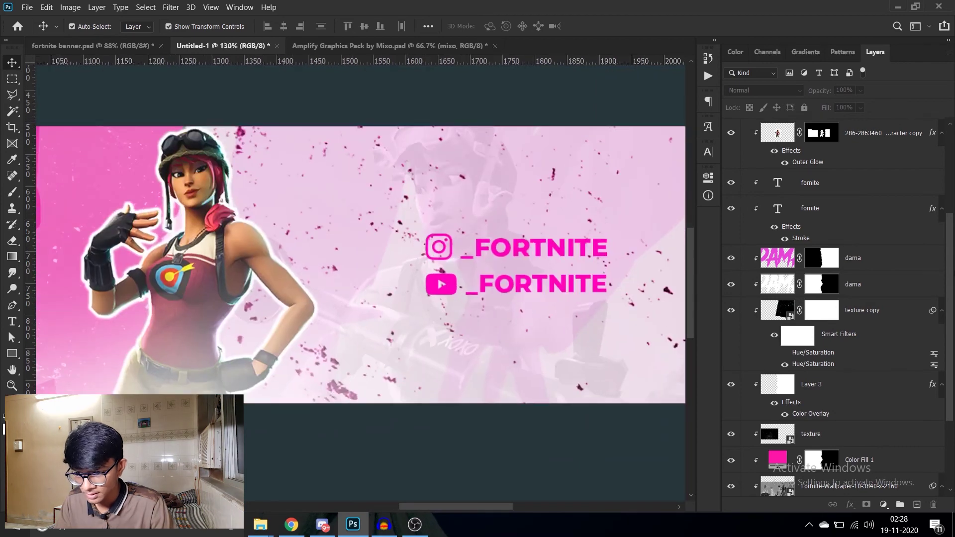
scroll(828, 264, down, 2)
click(851, 279)
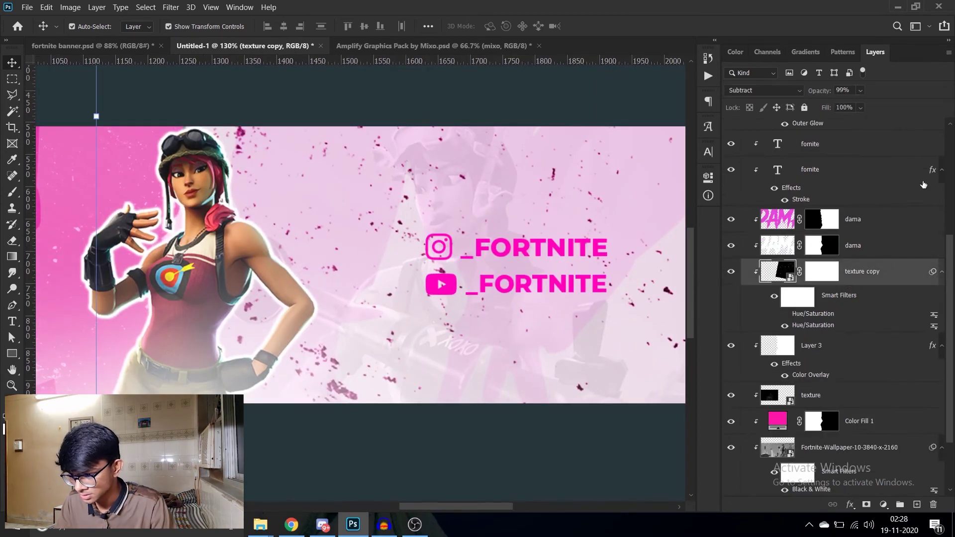
drag(872, 105, 822, 99)
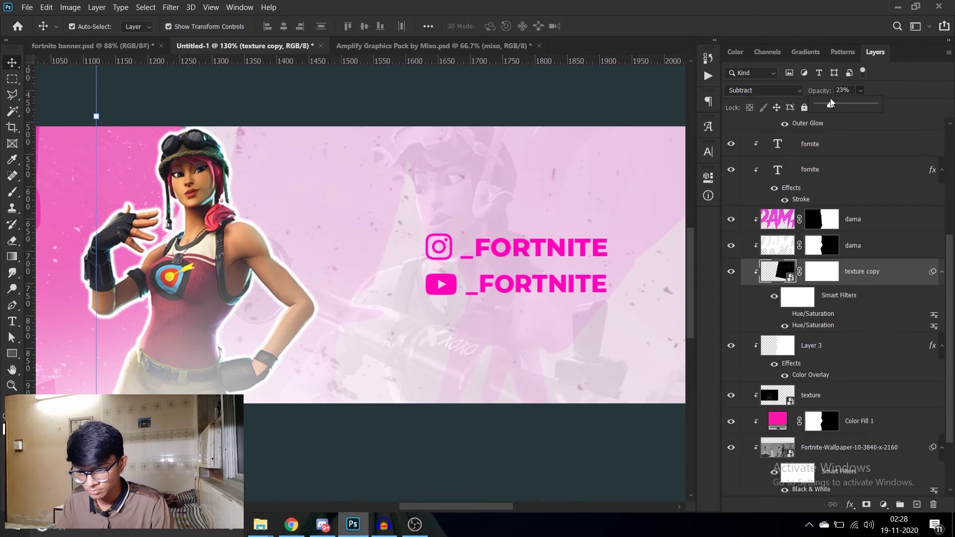
scroll(498, 323, down, 3)
scroll(498, 324, up, 2)
scroll(847, 243, up, 8)
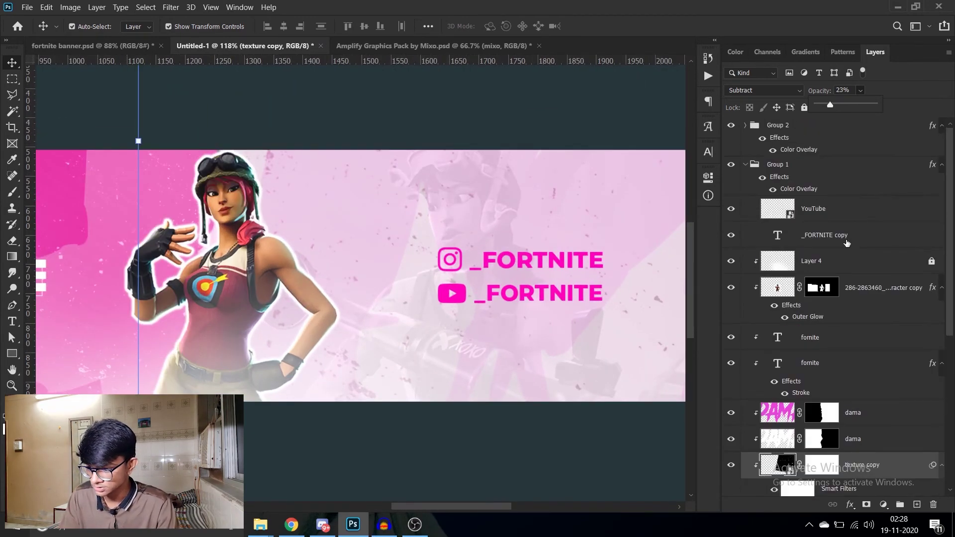
- Select Group 1 and commit a transform on the YouTube _FORTNITE line
click(813, 182)
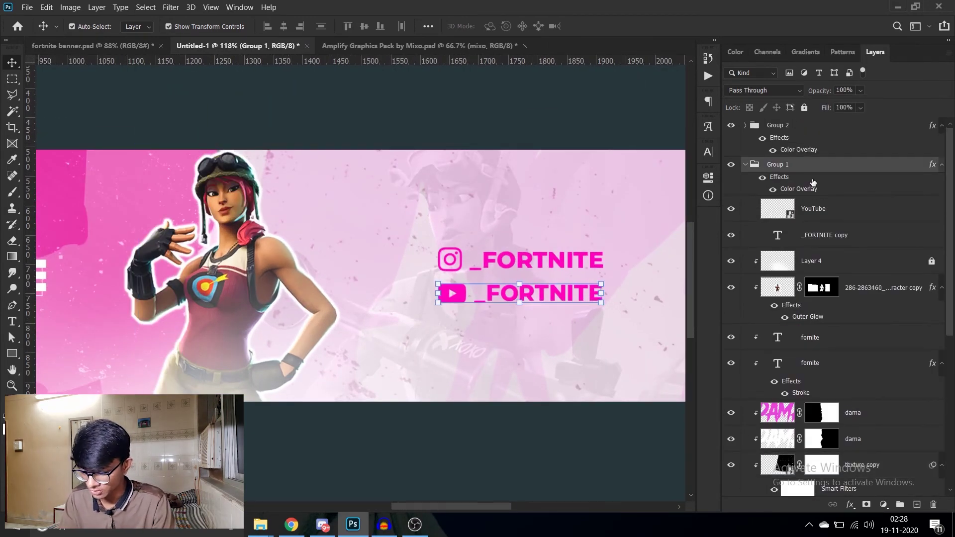
key(t)
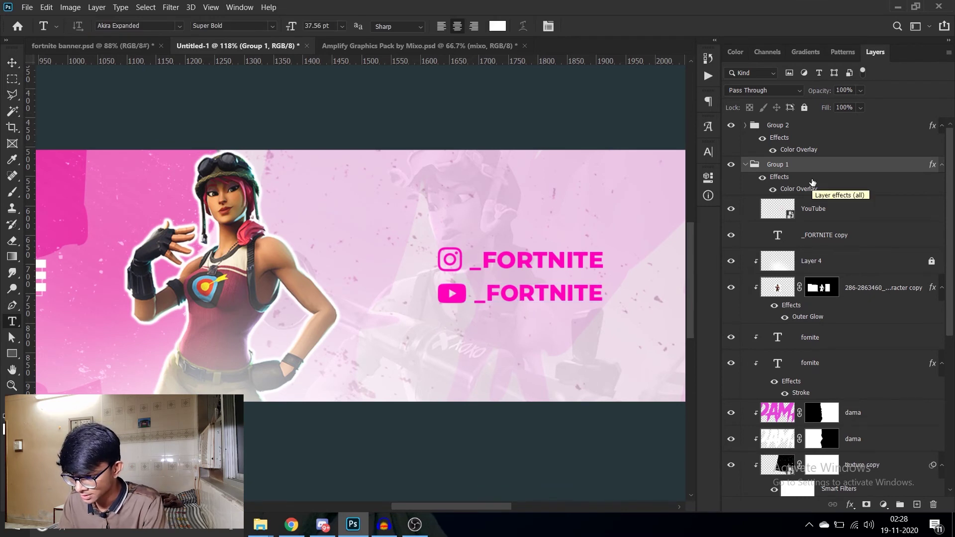
key(ctrl+t)
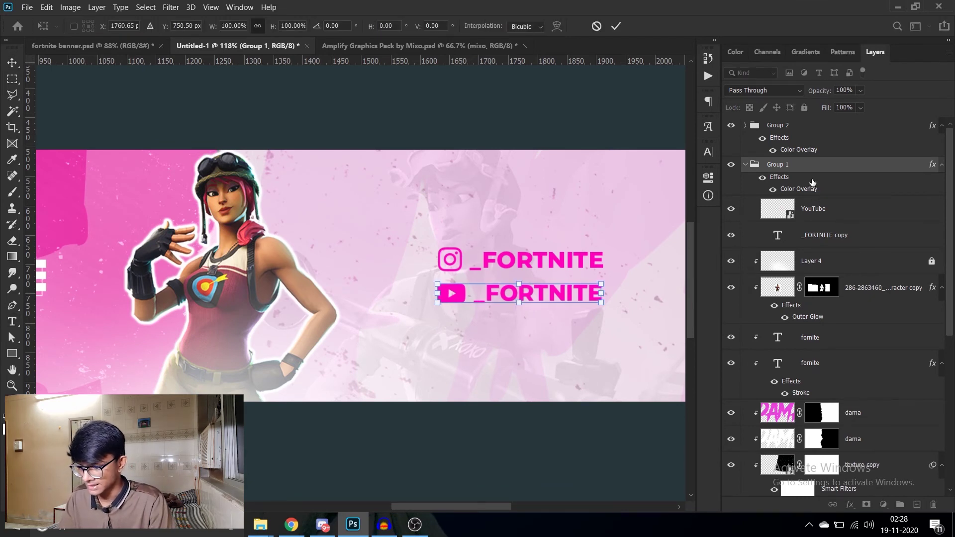
key(Return)
- Search the font list for 'neu' to find a typeface for new text
scroll(434, 288, down, 4)
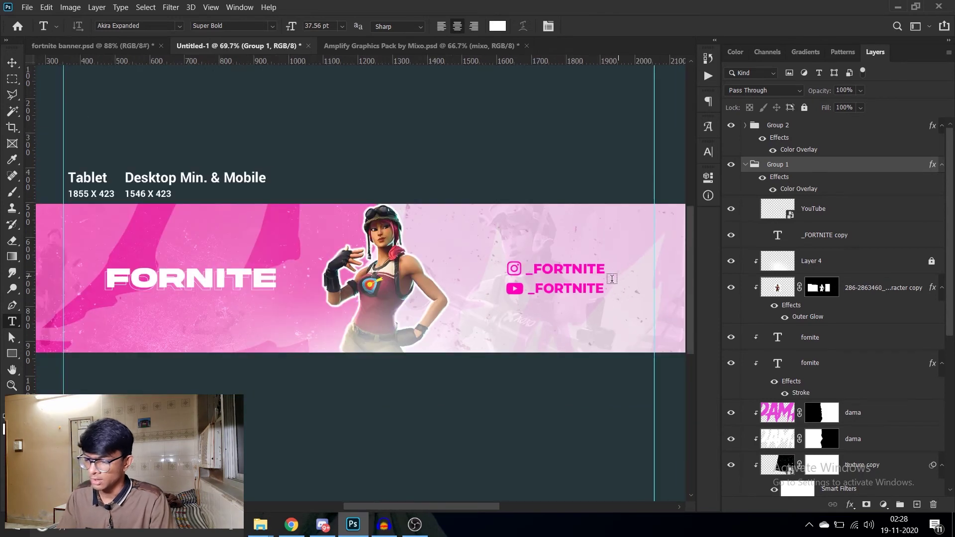
scroll(434, 287, down, 2)
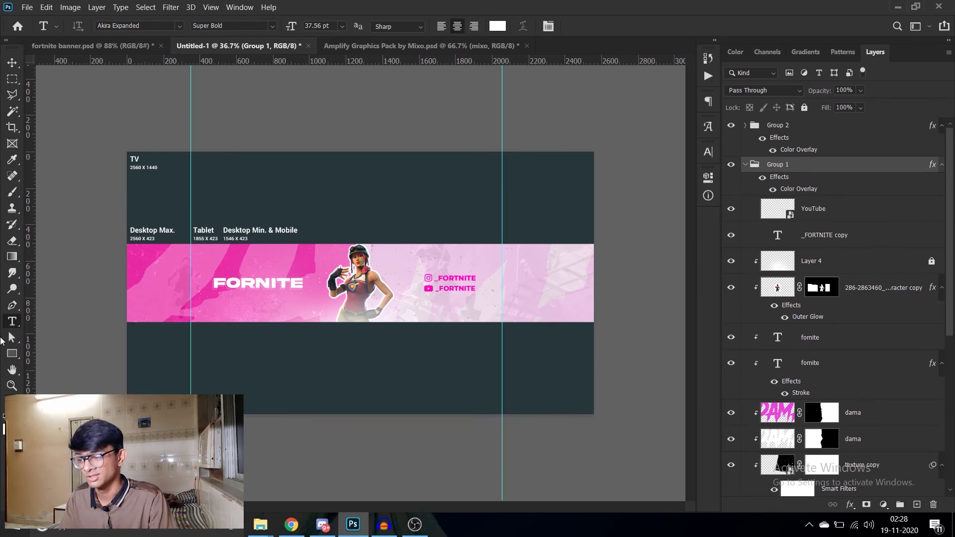
scroll(214, 307, up, 2)
scroll(235, 309, down, 1)
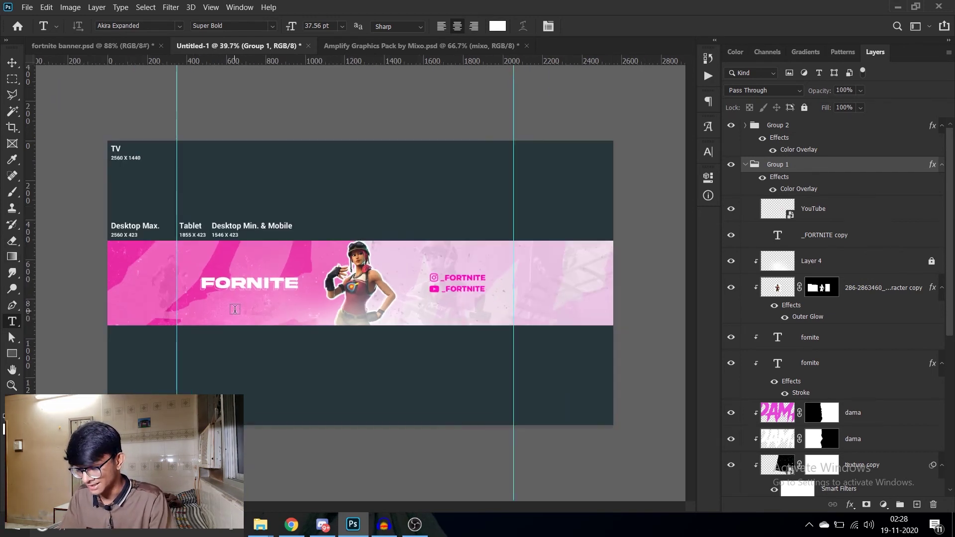
scroll(356, 298, up, 1)
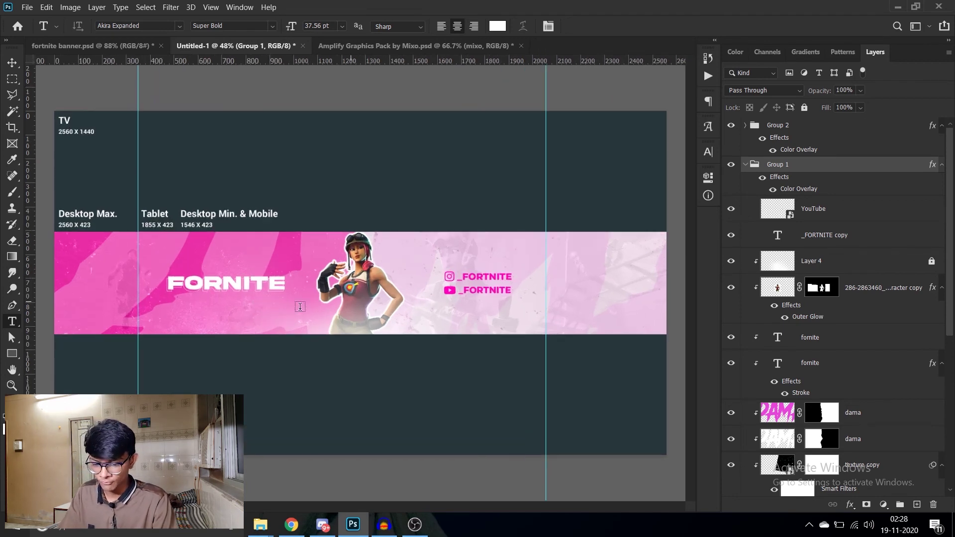
scroll(241, 303, down, 1)
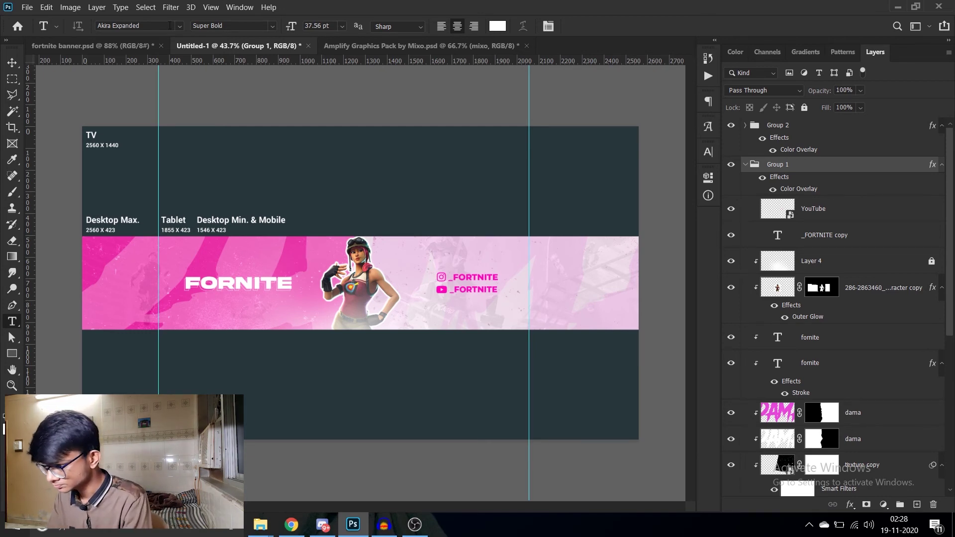
click(172, 25)
text(ne)
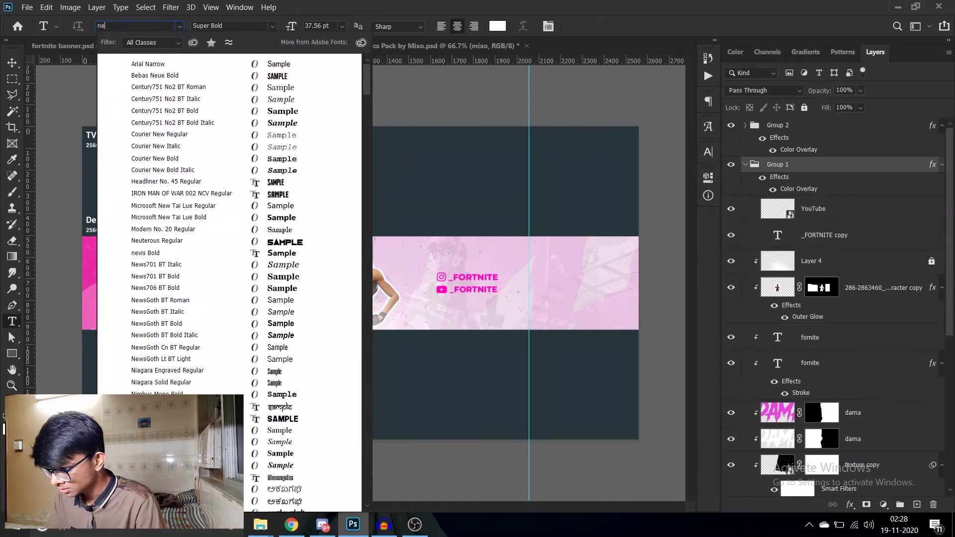
text(u)
- Type 'FORNITE' in the Neuterous font at the banner's left edge
click(156, 75)
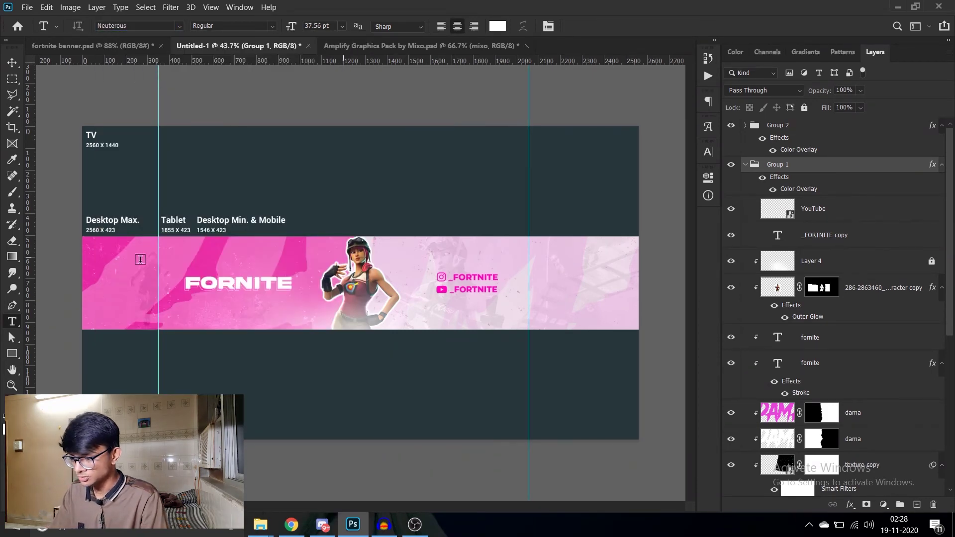
click(114, 262)
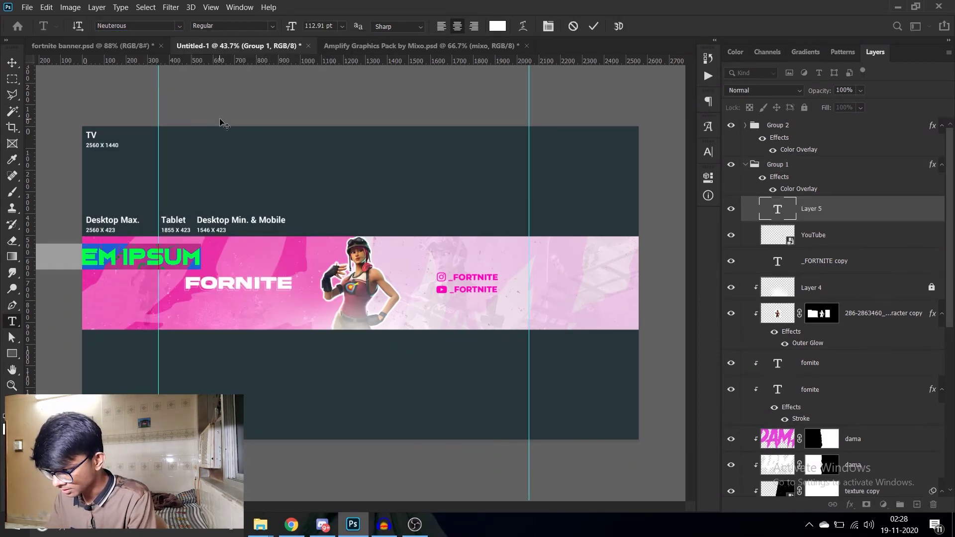
text(FOR)
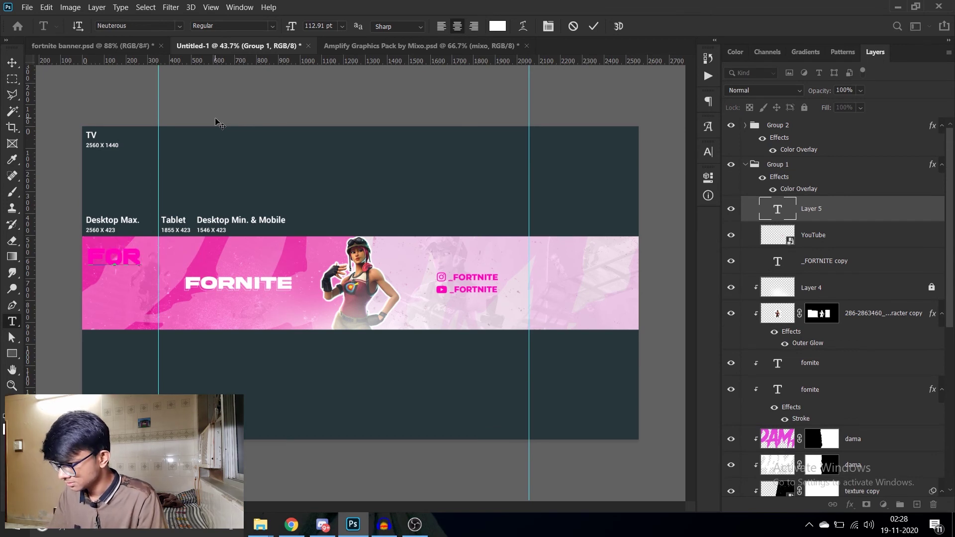
text(NITE)
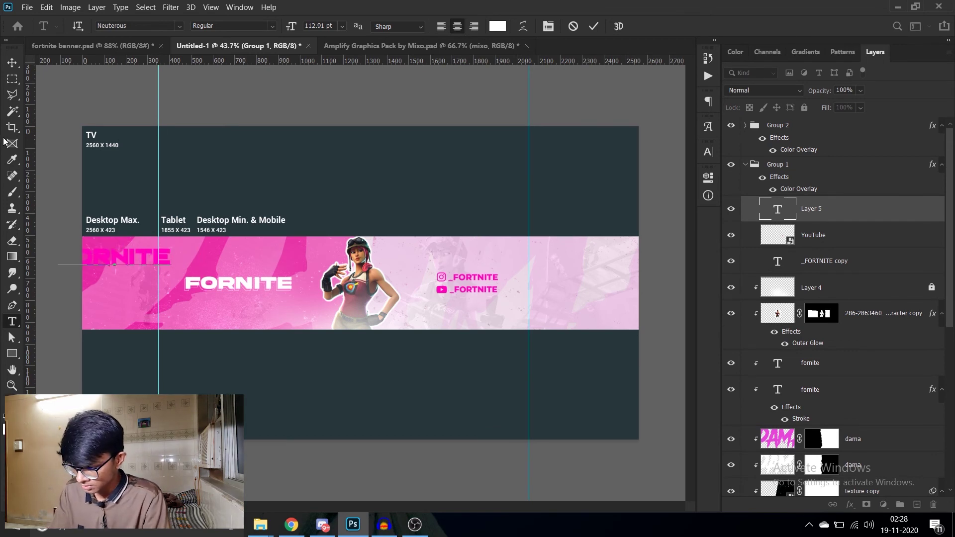
key(ctrl+Return)
key(v)
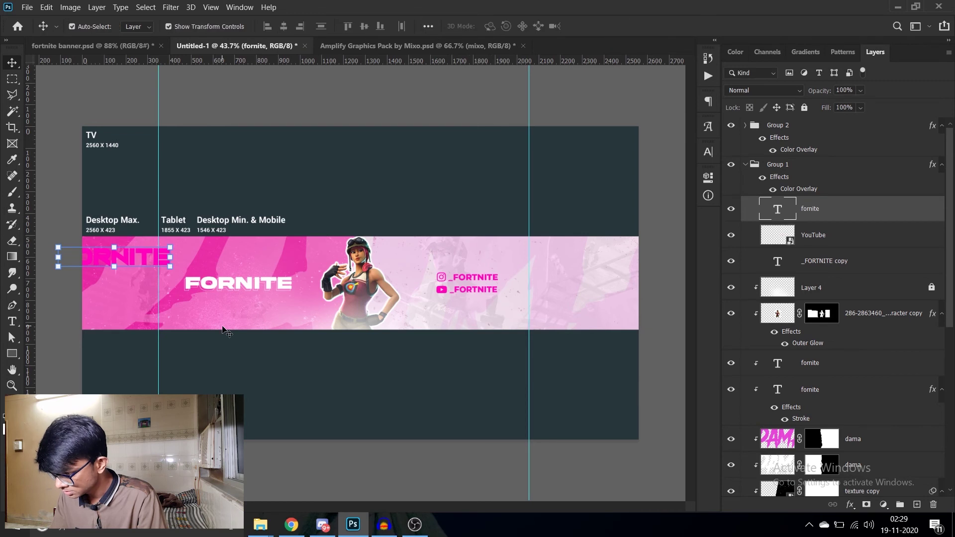
- Rotate FORNITE 90°, scale it to 343%, and move its layer beneath the character render
key(ctrl+t)
mouse_move(58, 269)
mouse_down()
mouse_move(102, 387)
mouse_move(114, 385)
mouse_up()
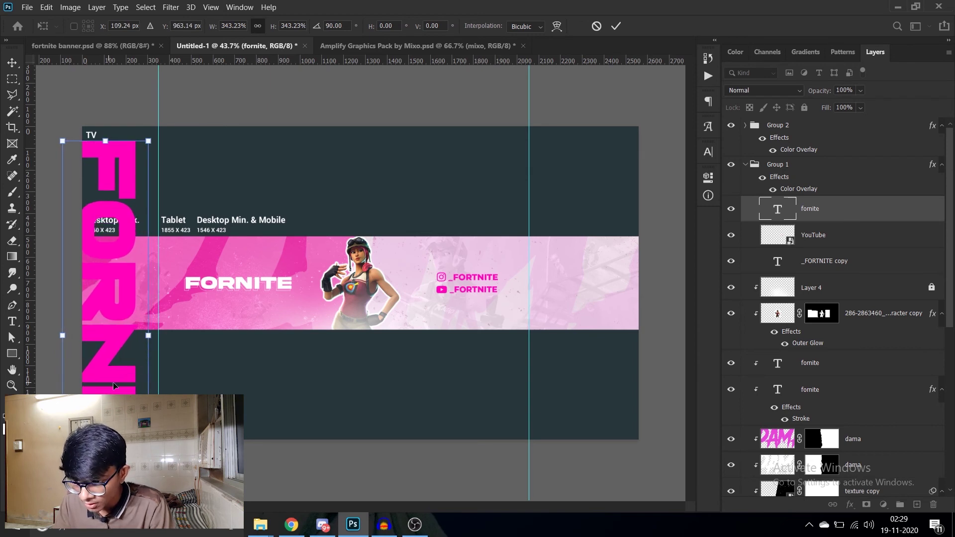
key(Return)
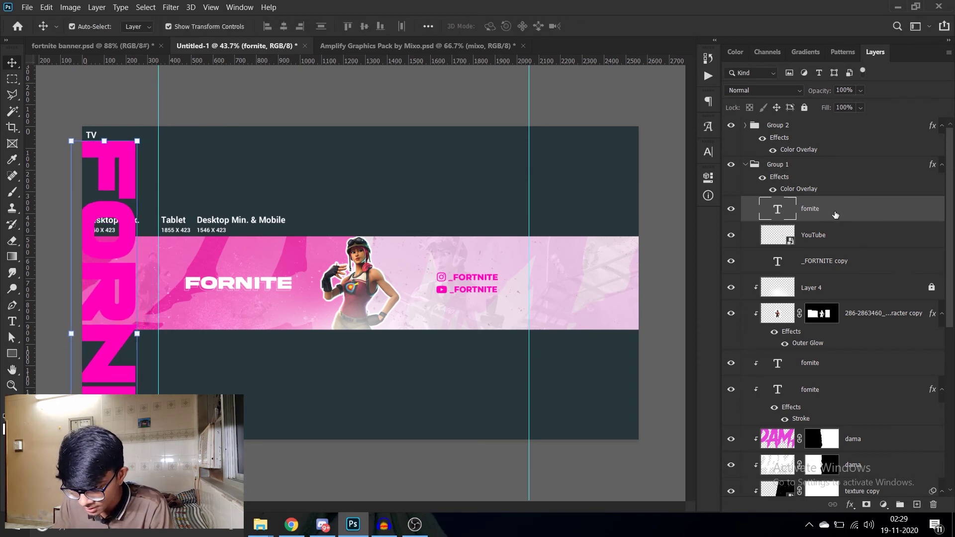
drag(835, 215, 835, 351)
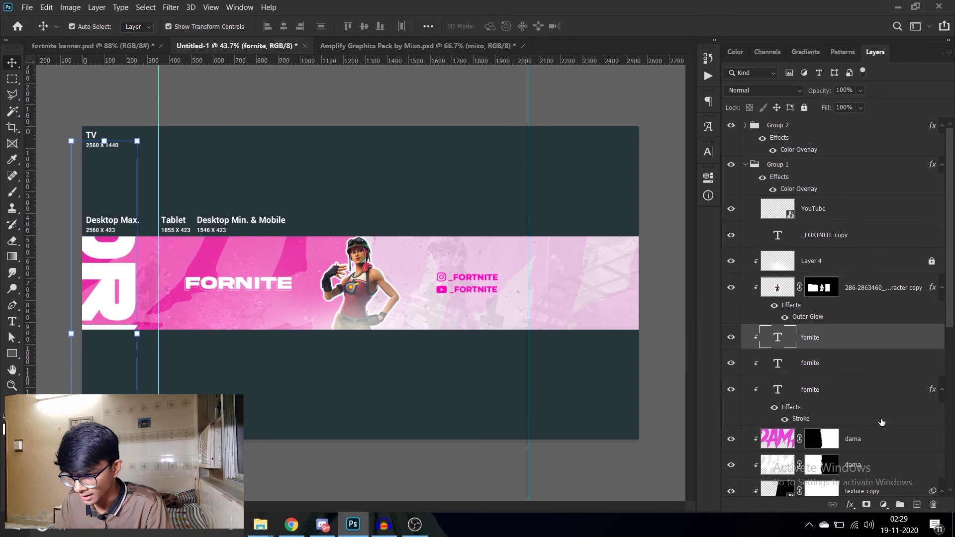
- Add a white Stroke effect to the vertical FORNITE and set its fill to 0%
click(849, 505)
click(621, 265)
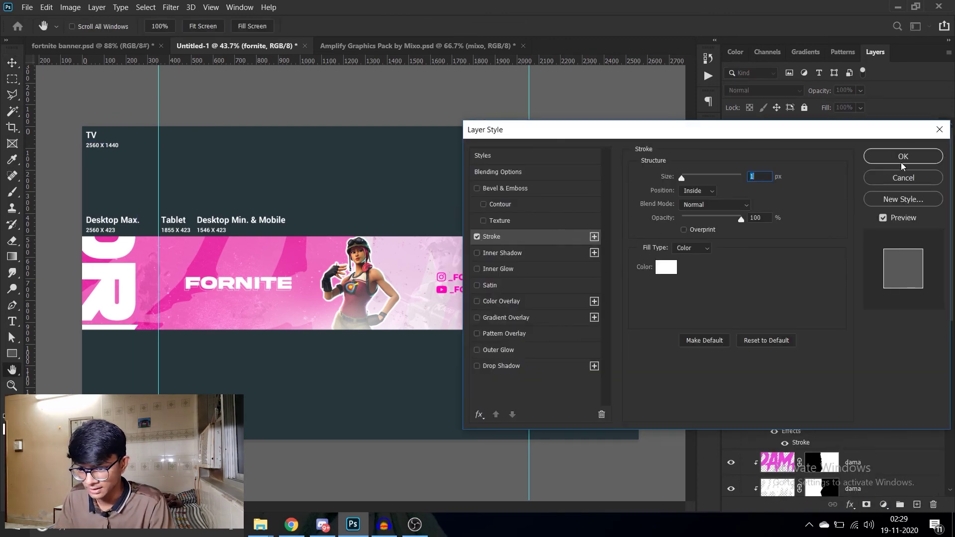
click(903, 156)
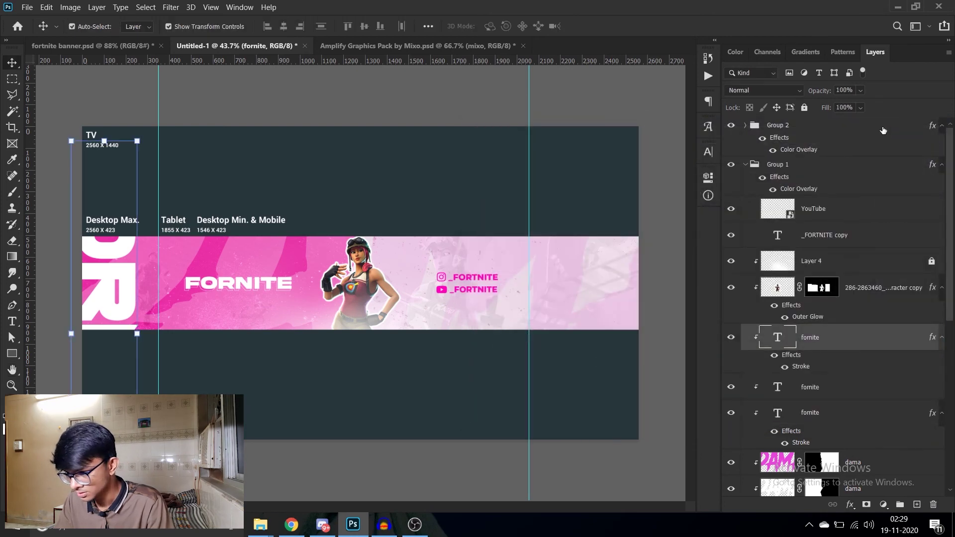
drag(843, 125, 814, 124)
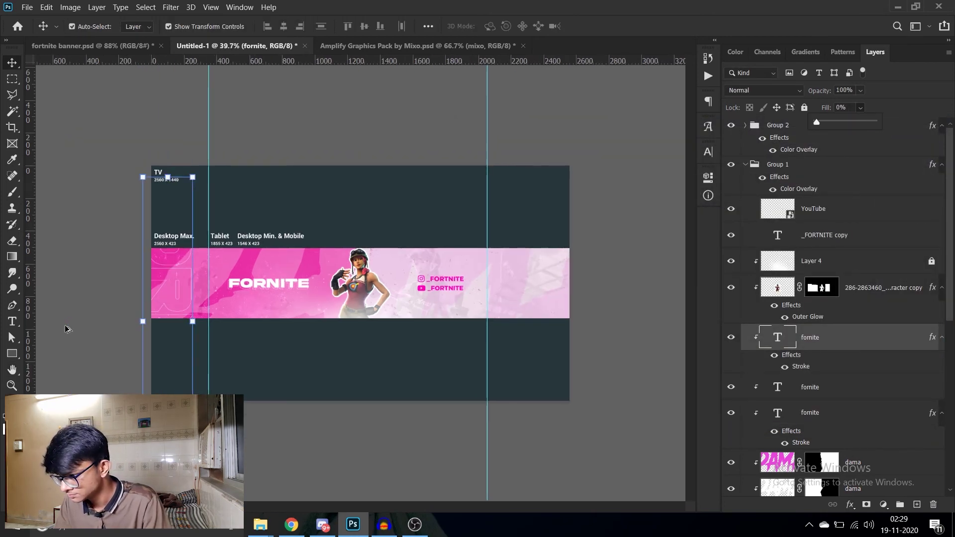
click(805, 370)
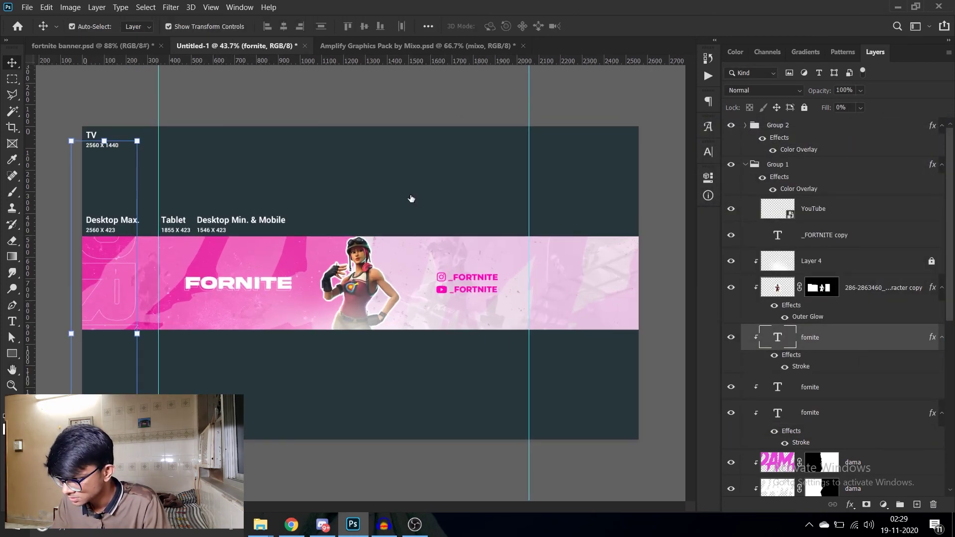
- Make the FORNITE outline slightly thicker in its Stroke settings
double_click(801, 366)
drag(681, 177, 684, 181)
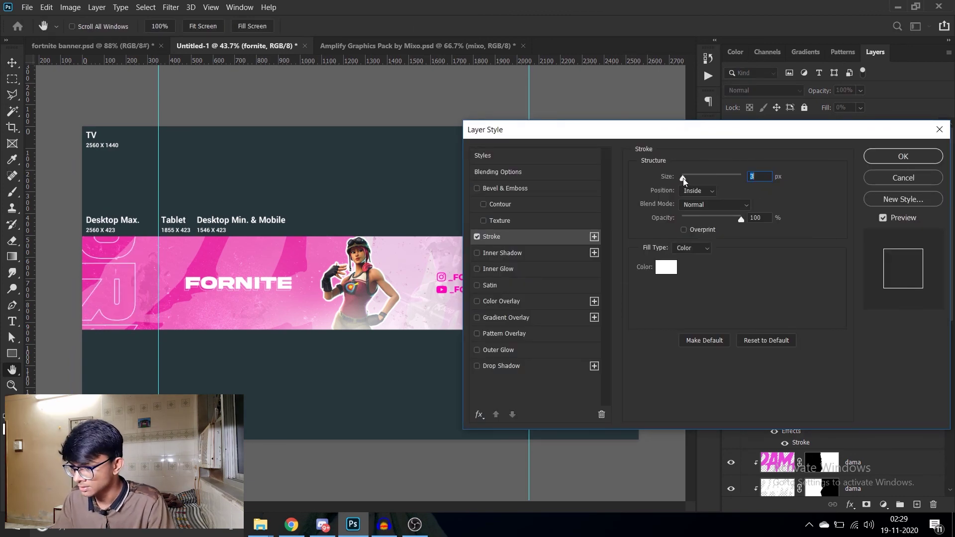
click(903, 156)
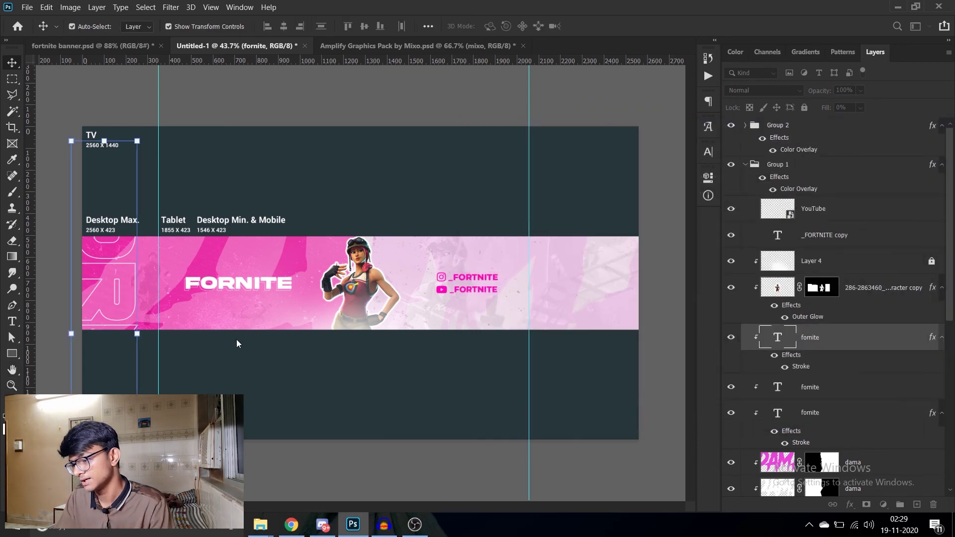
click(349, 400)
scroll(331, 379, down, 3)
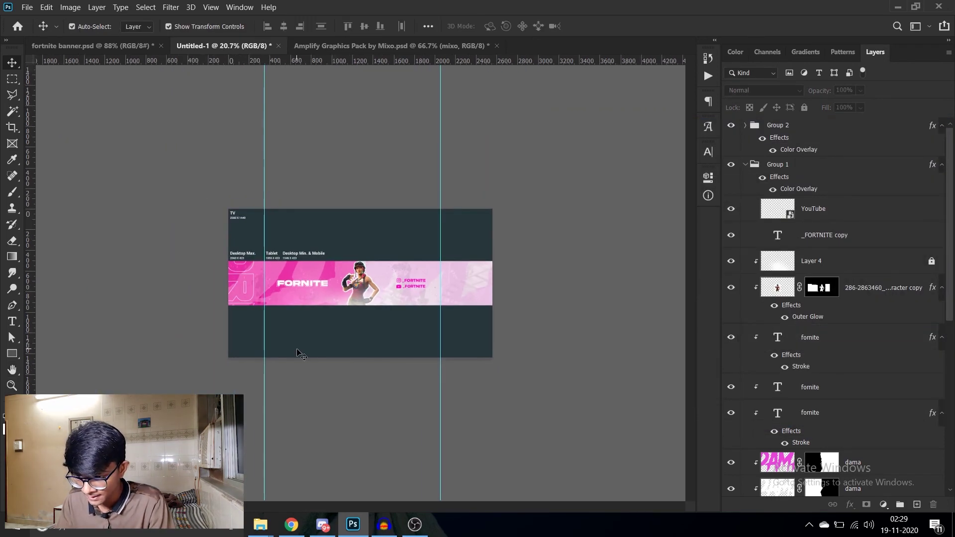
- Duplicate the outlined FORNITE, clip it to the banner, flip it horizontally and vertically onto the right edge
click(838, 348)
key(ctrl+j)
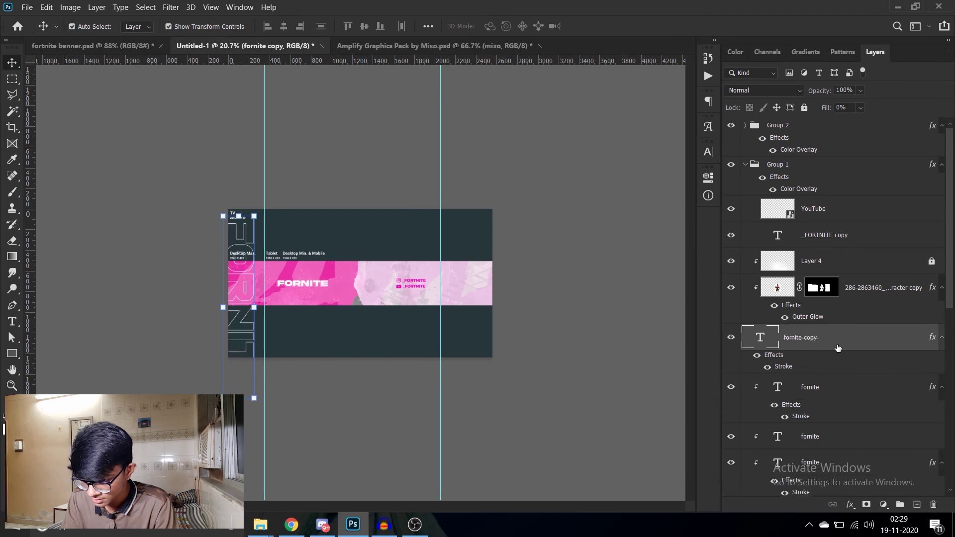
key(Left)
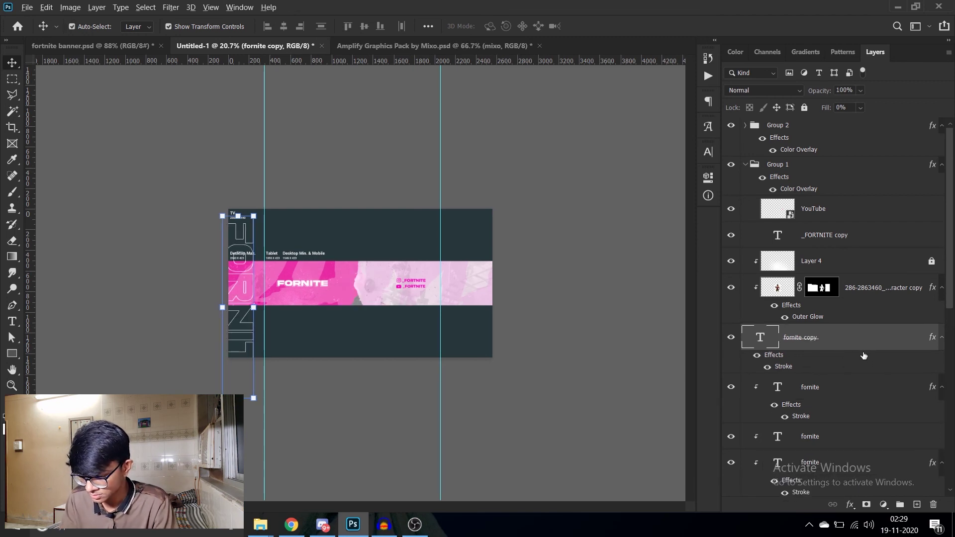
key(ctrl+alt+g)
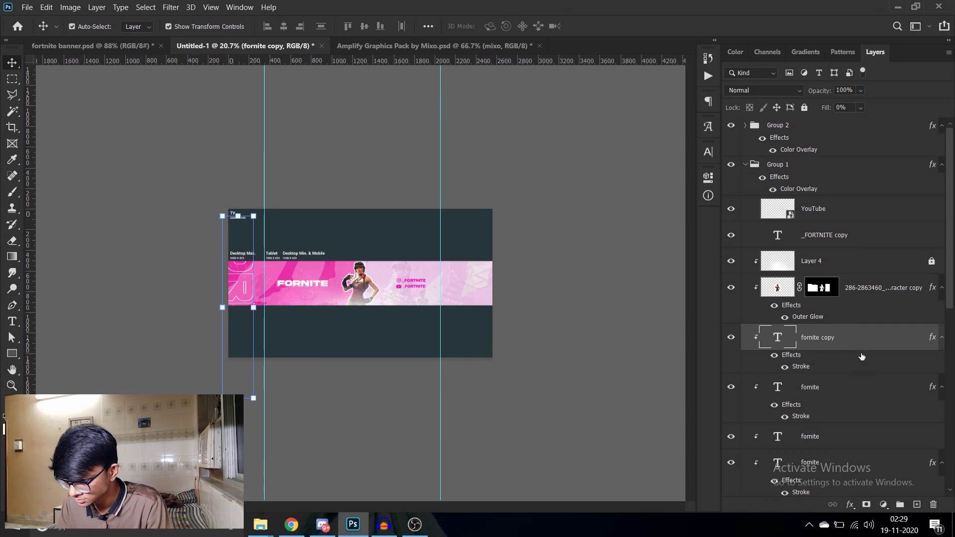
key(ctrl+t)
drag(286, 312, 472, 312)
right_click(458, 288)
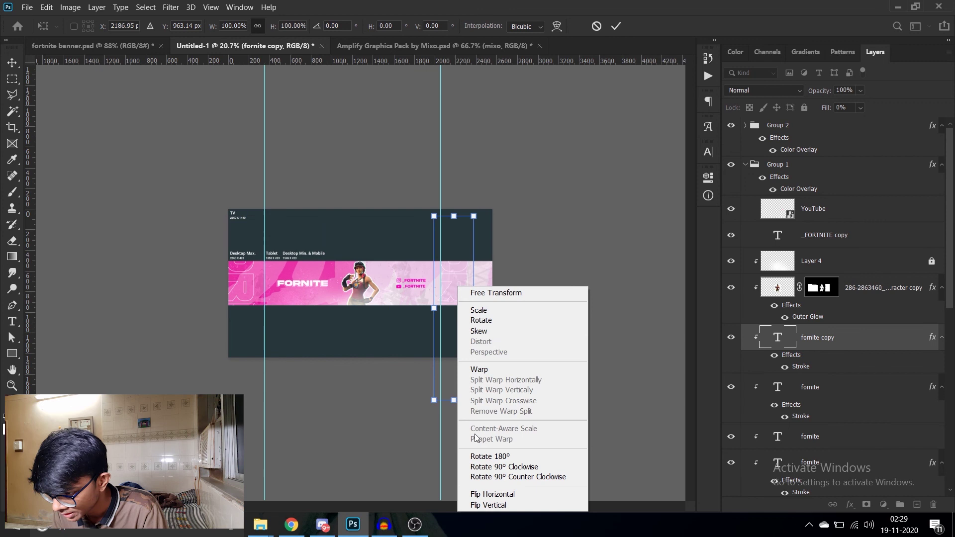
click(500, 495)
right_click(464, 299)
click(495, 291)
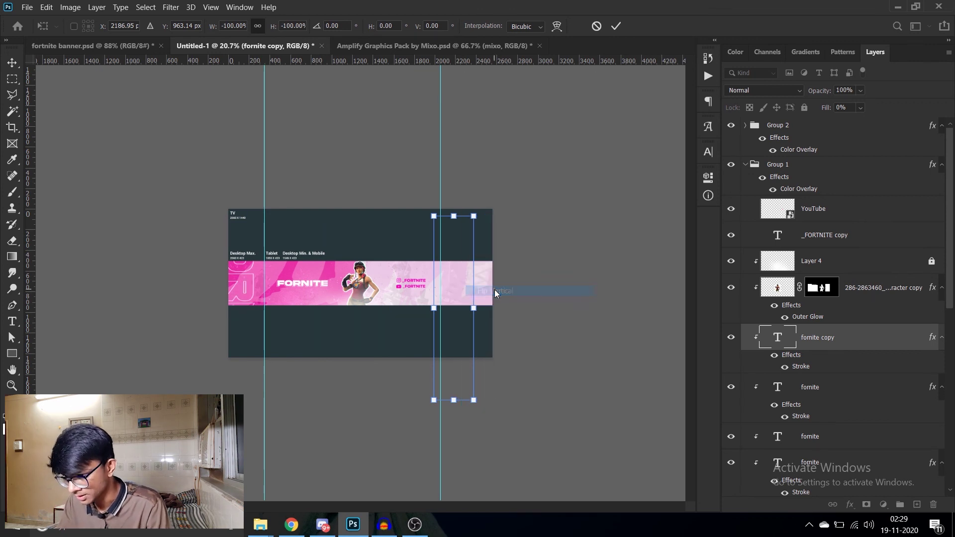
drag(463, 304, 484, 302)
key(Return)
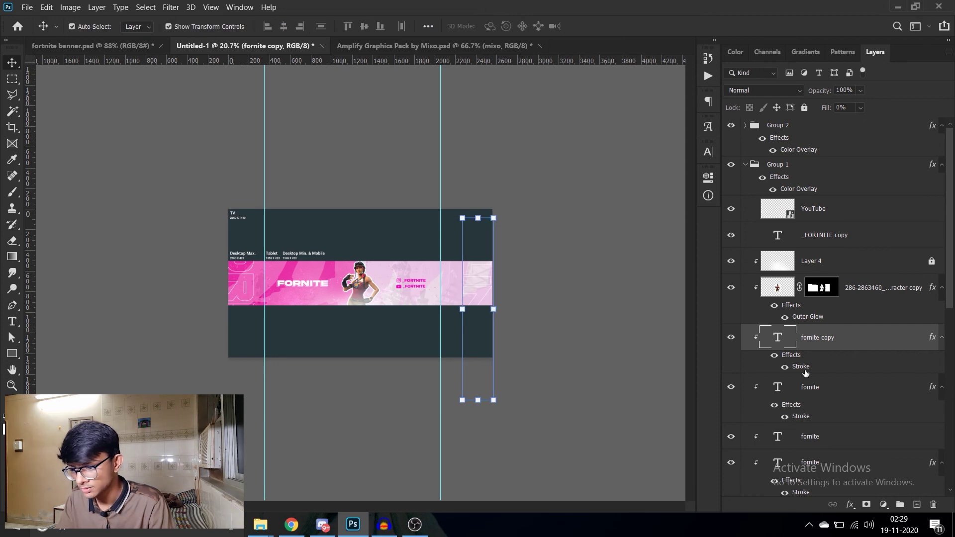
- Change the copy's stroke colour to pink sampled from the banner
double_click(793, 367)
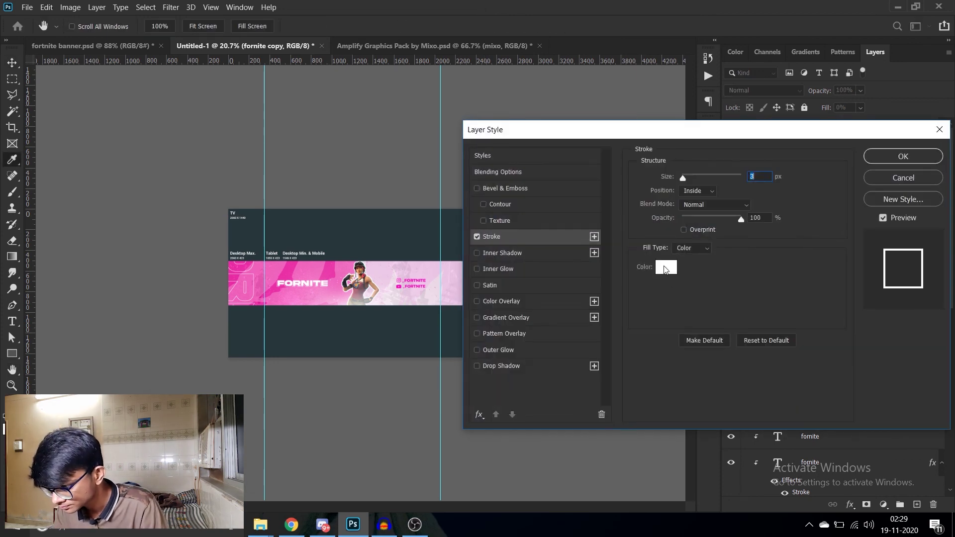
click(664, 268)
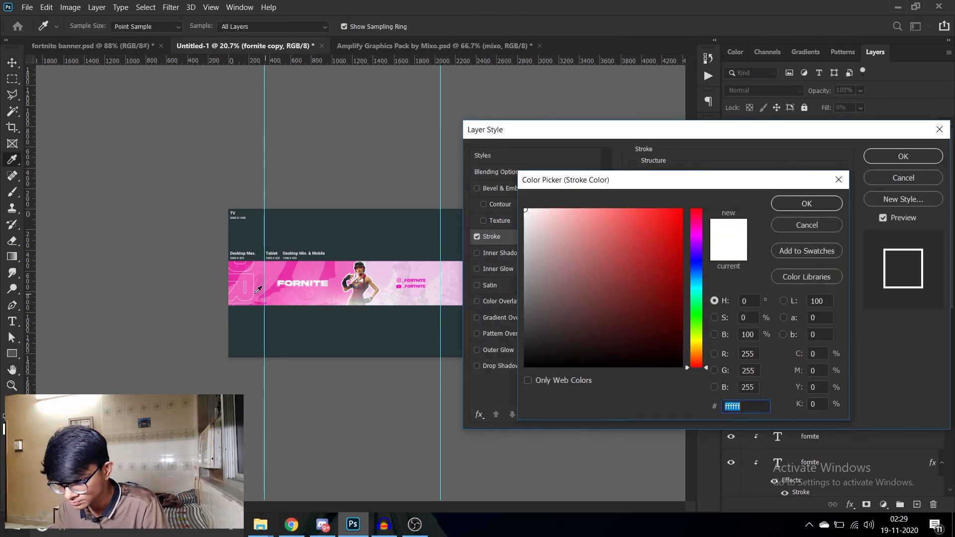
click(292, 266)
click(806, 203)
click(903, 156)
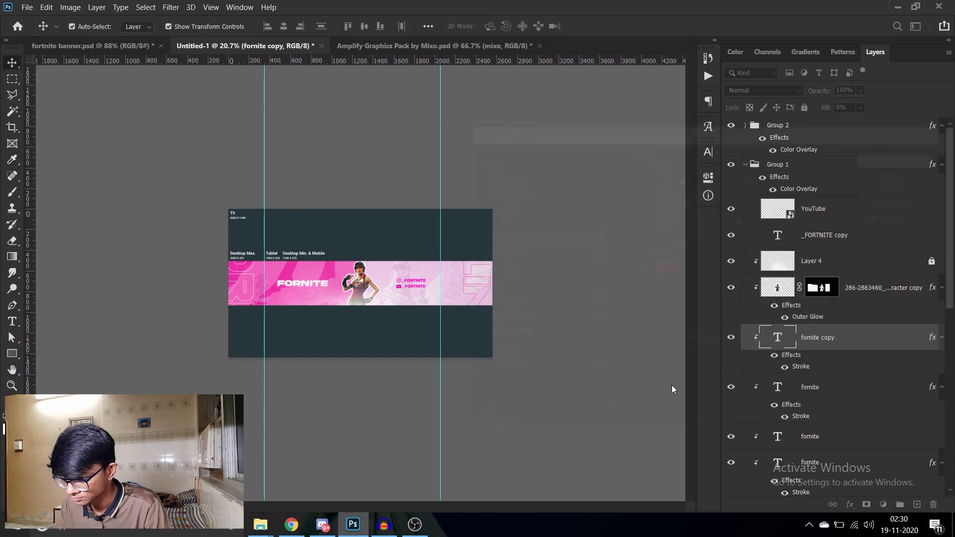
scroll(620, 389, up, 3)
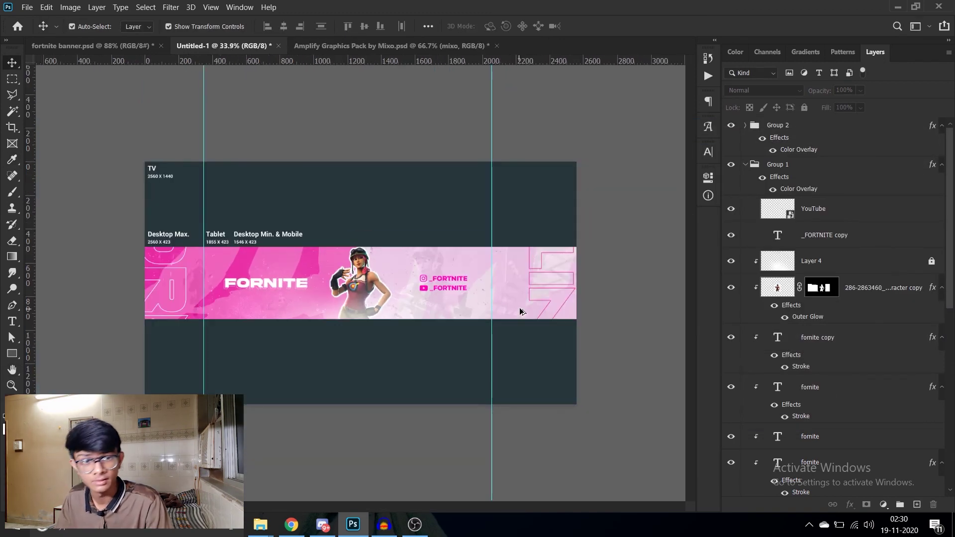
scroll(543, 386, down, 2)
scroll(544, 386, up, 1)
scroll(398, 348, up, 2)
scroll(328, 316, down, 3)
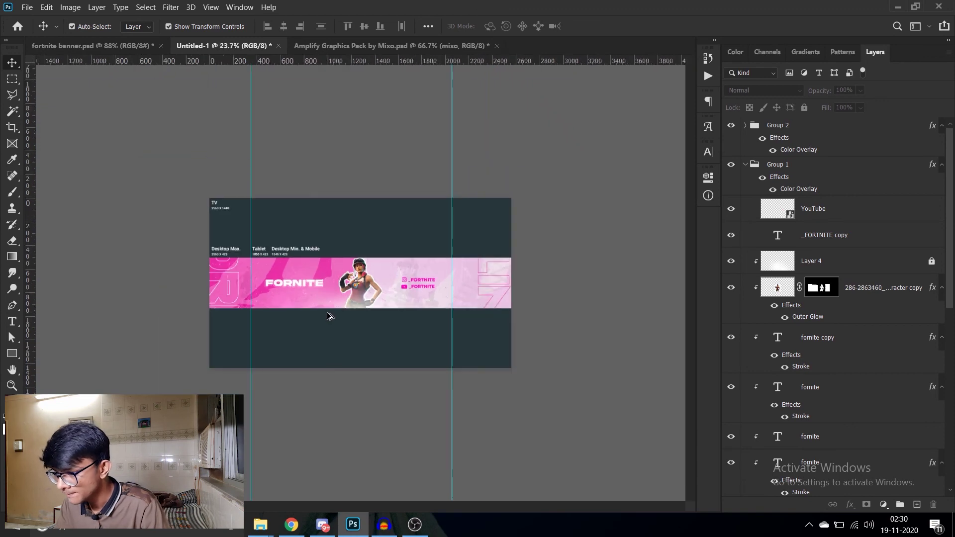
scroll(328, 315, up, 3)
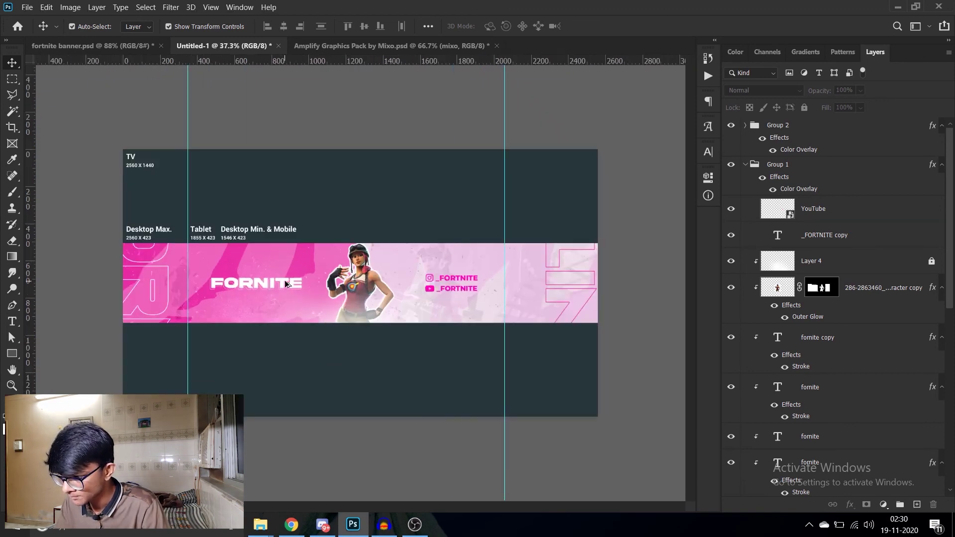
scroll(285, 279, down, 3)
scroll(286, 278, up, 3)
scroll(288, 277, up, 1)
scroll(287, 277, down, 1)
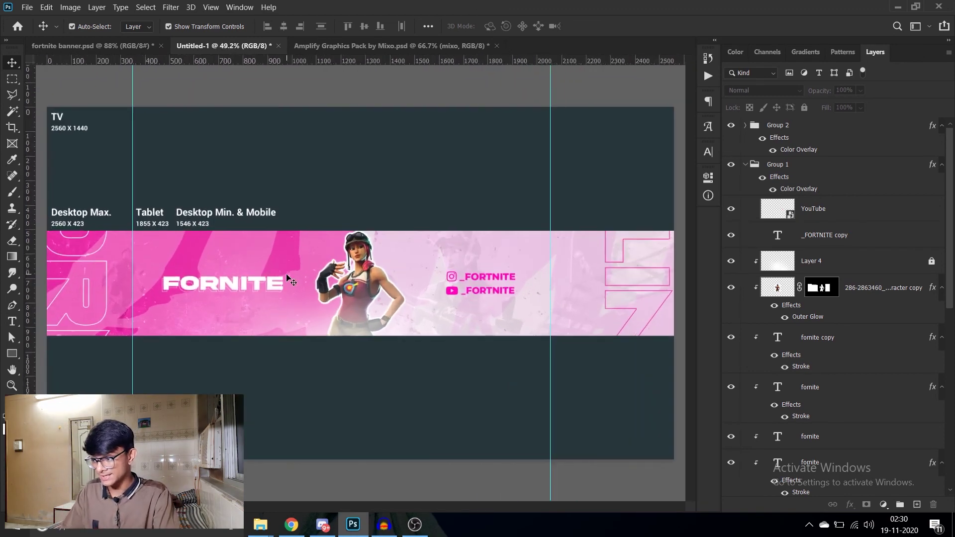
scroll(286, 278, down, 2)
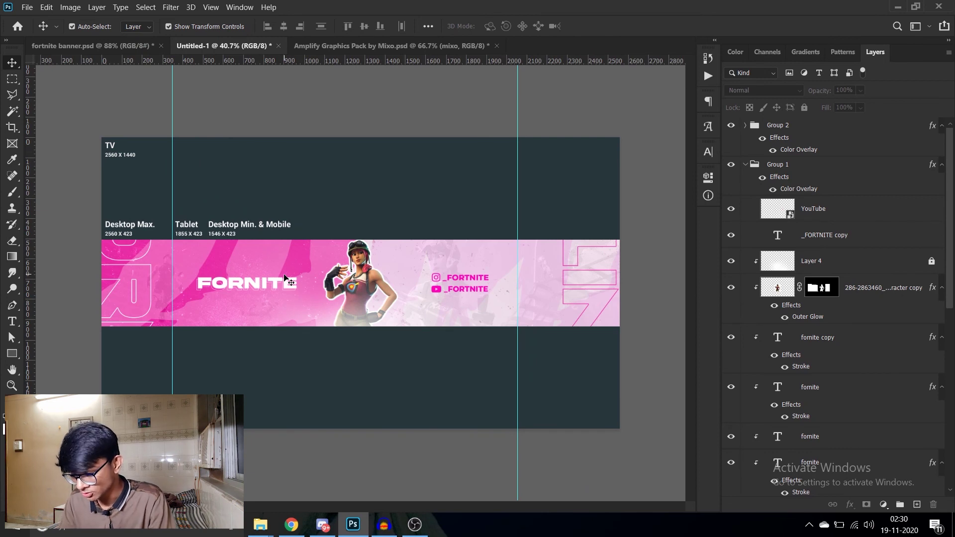
scroll(286, 279, down, 2)
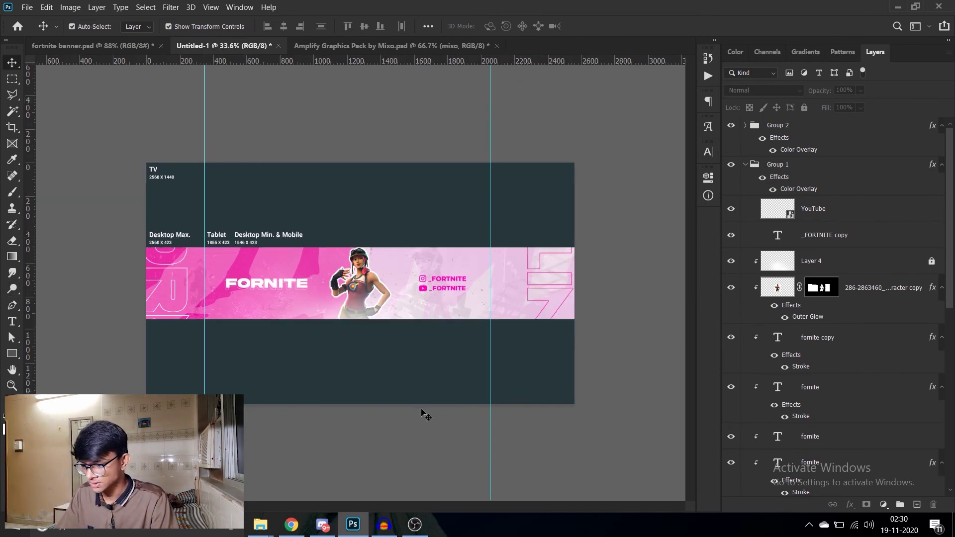
scroll(539, 327, down, 1)
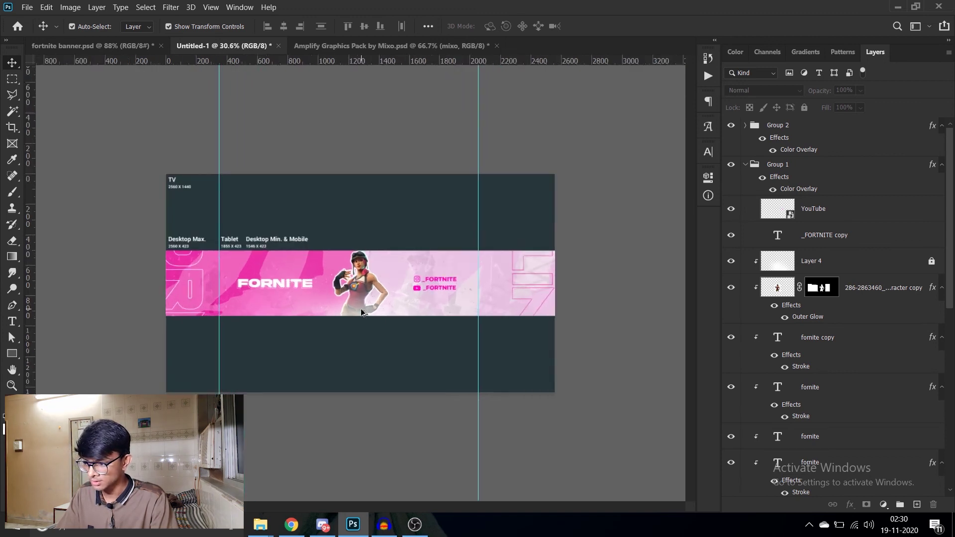
scroll(447, 318, up, 2)
scroll(362, 312, up, 2)
scroll(361, 312, up, 1)
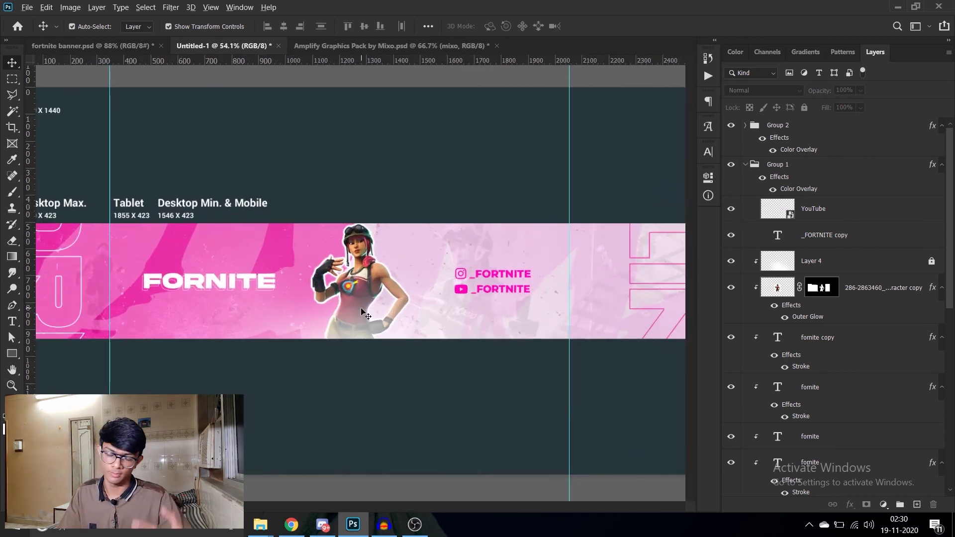
scroll(362, 311, down, 2)
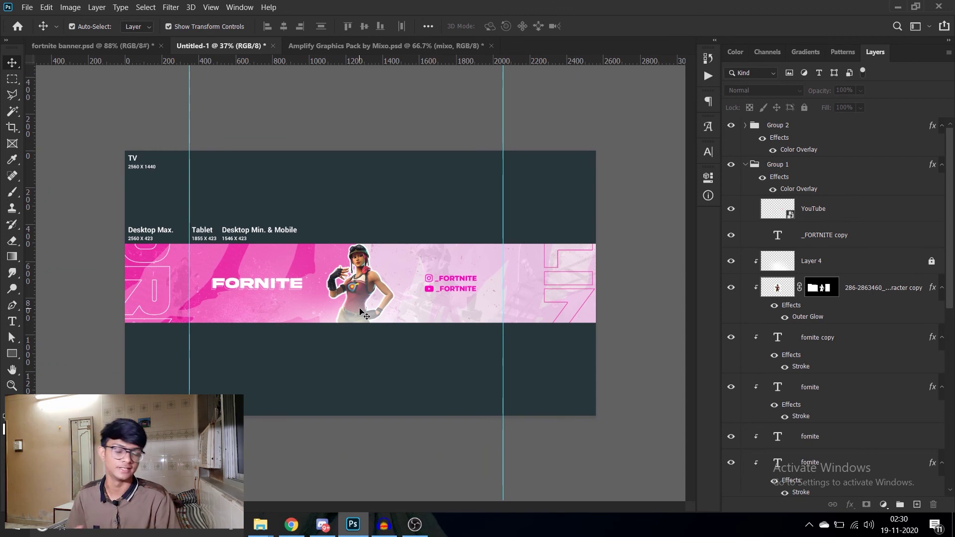